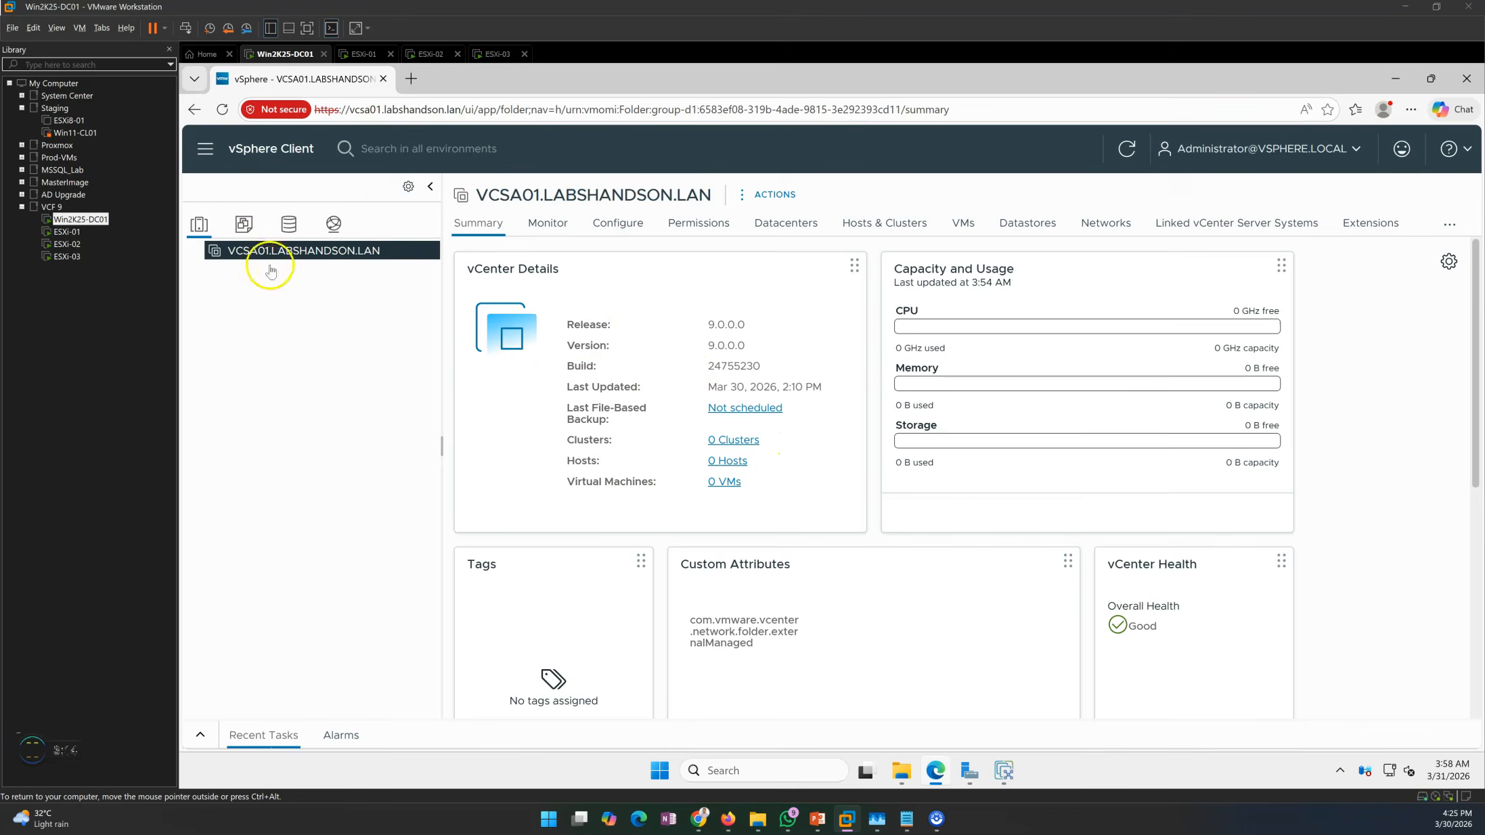
left_click(410, 78)
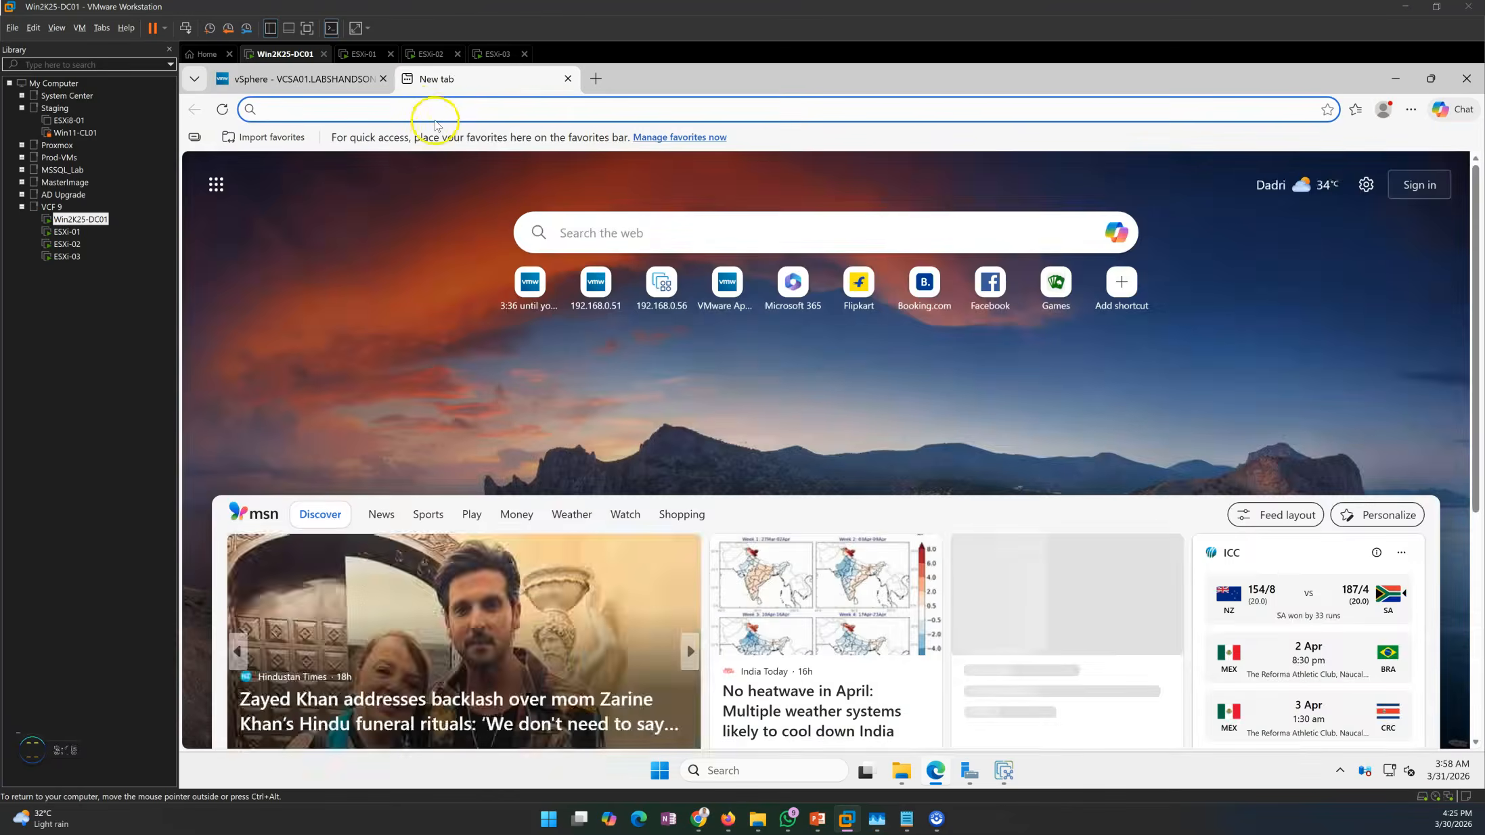
type("esxi")
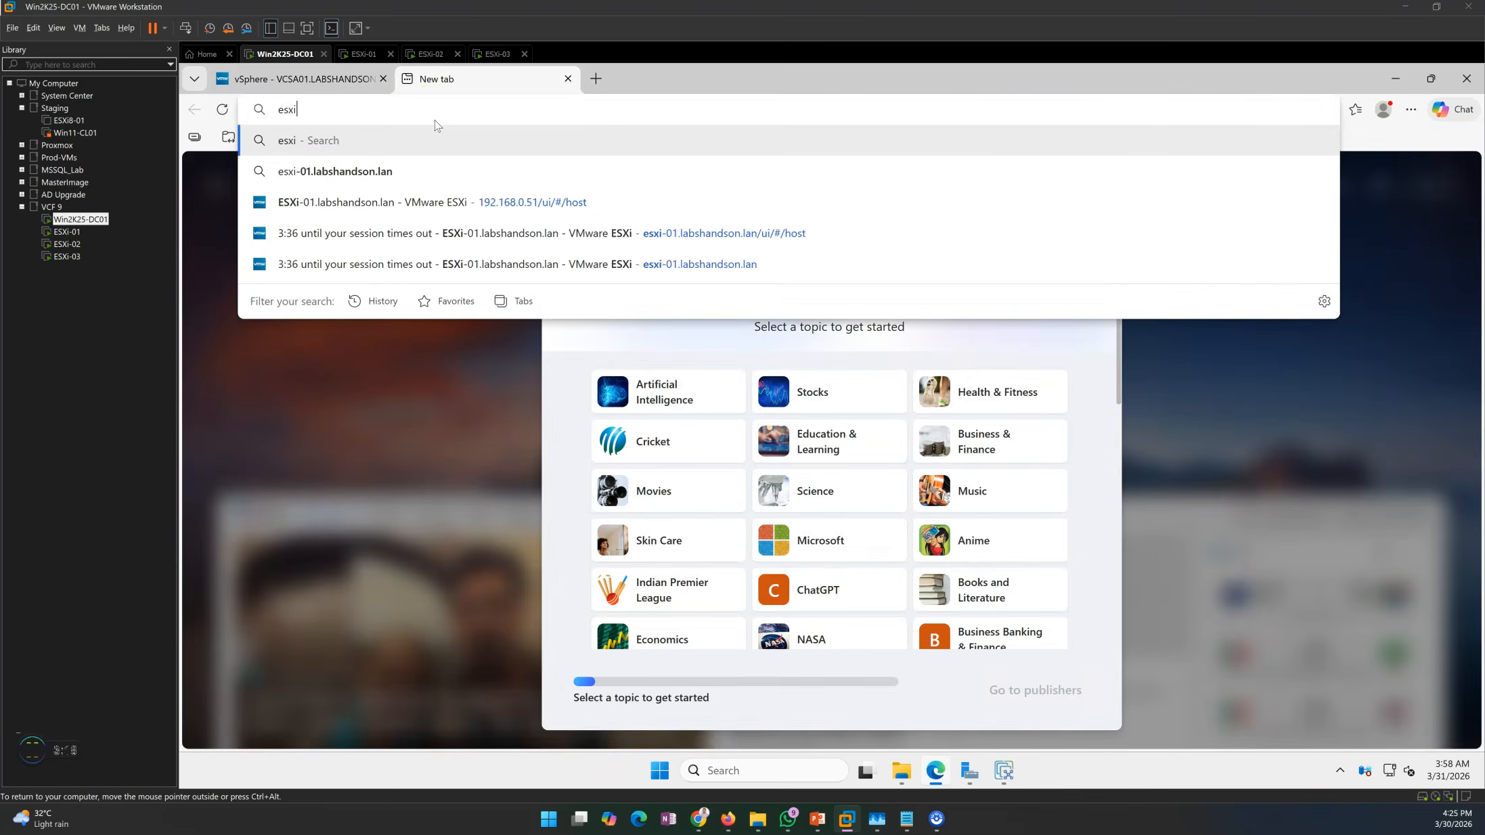
type("-01")
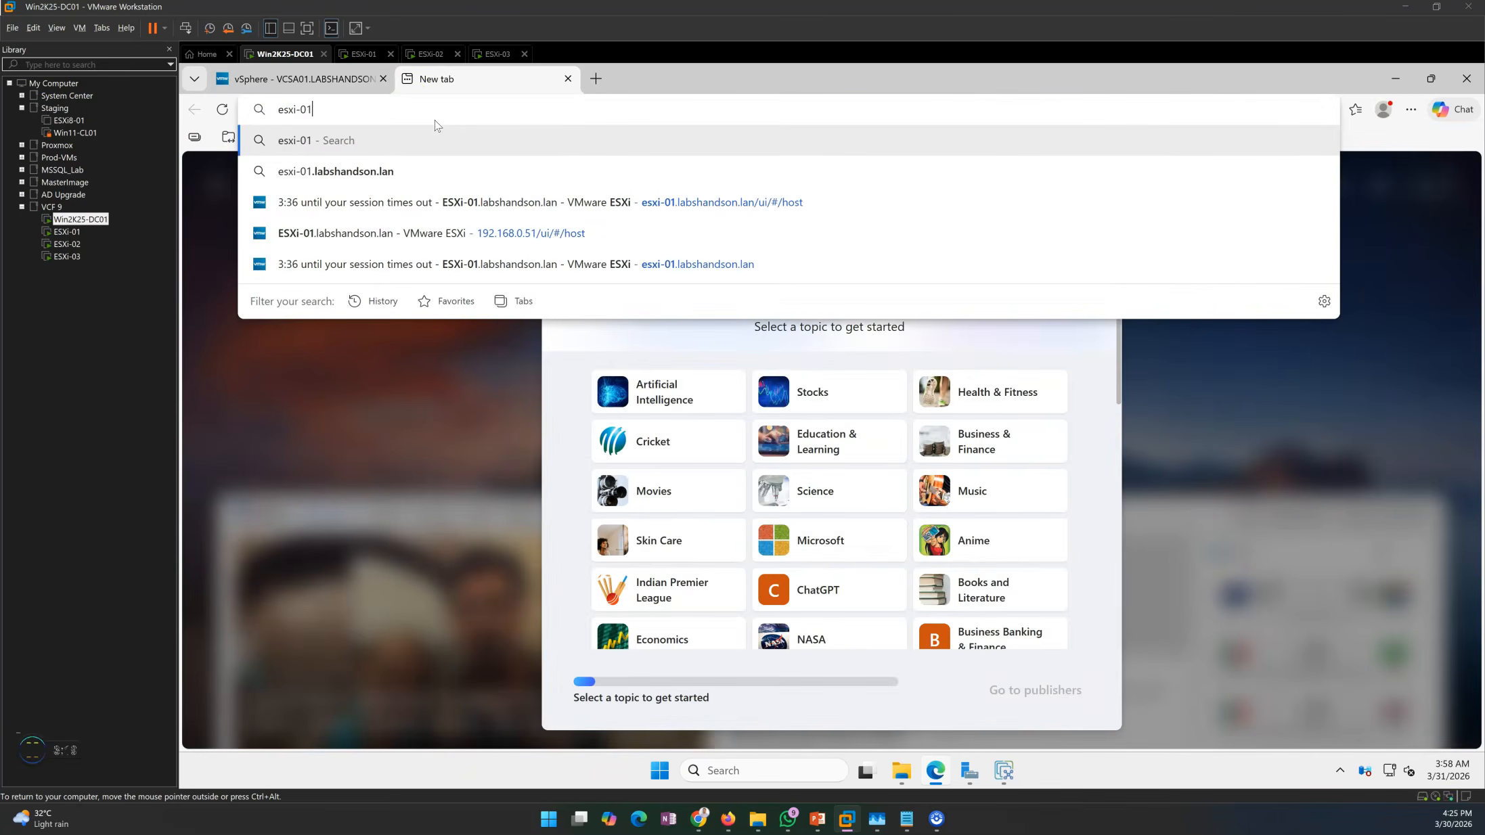
key("Down")
key("Return")
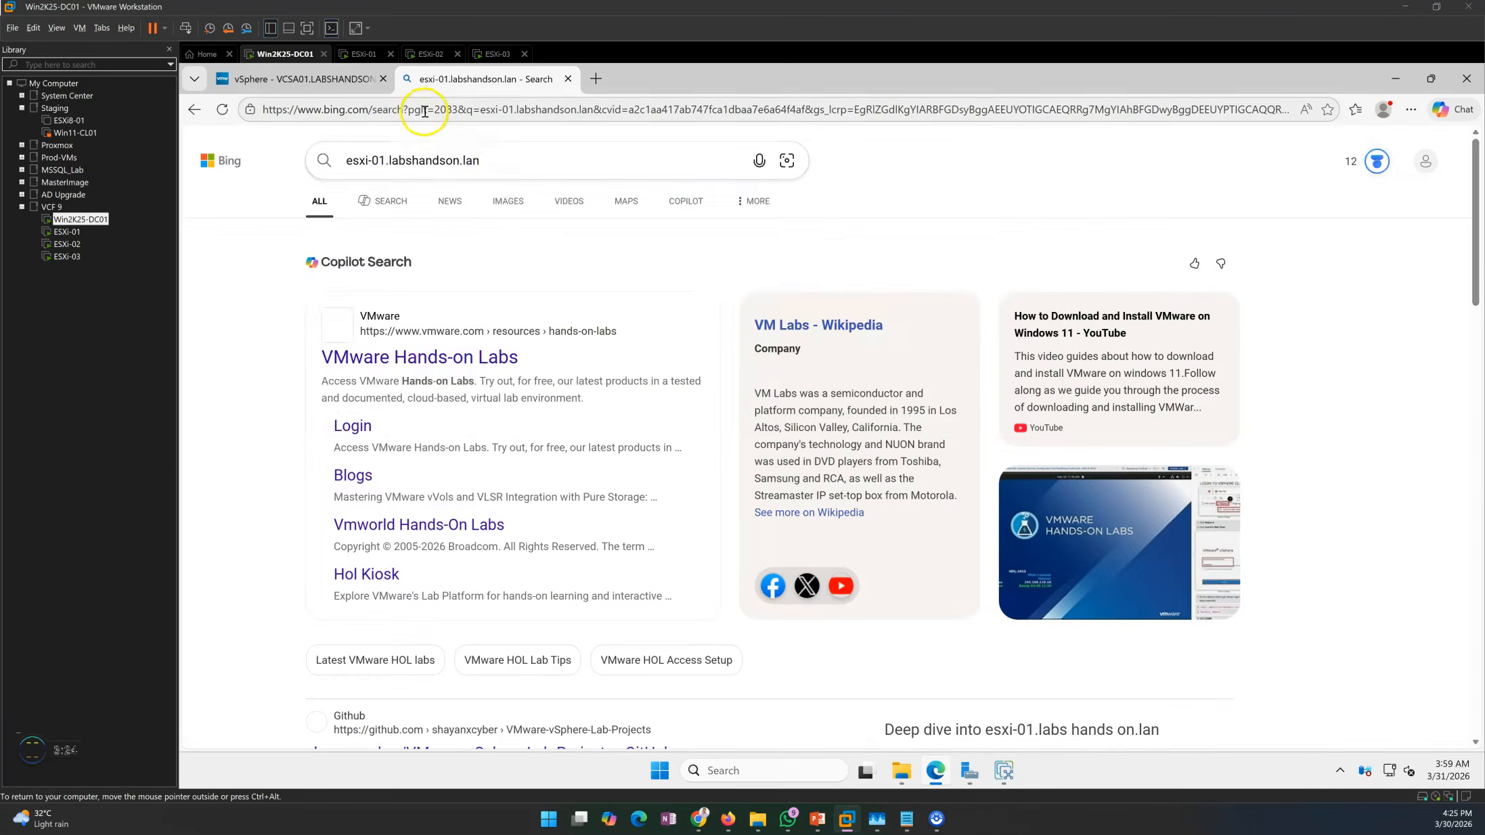
left_click(486, 162)
key("ctrl+c")
left_click(478, 114)
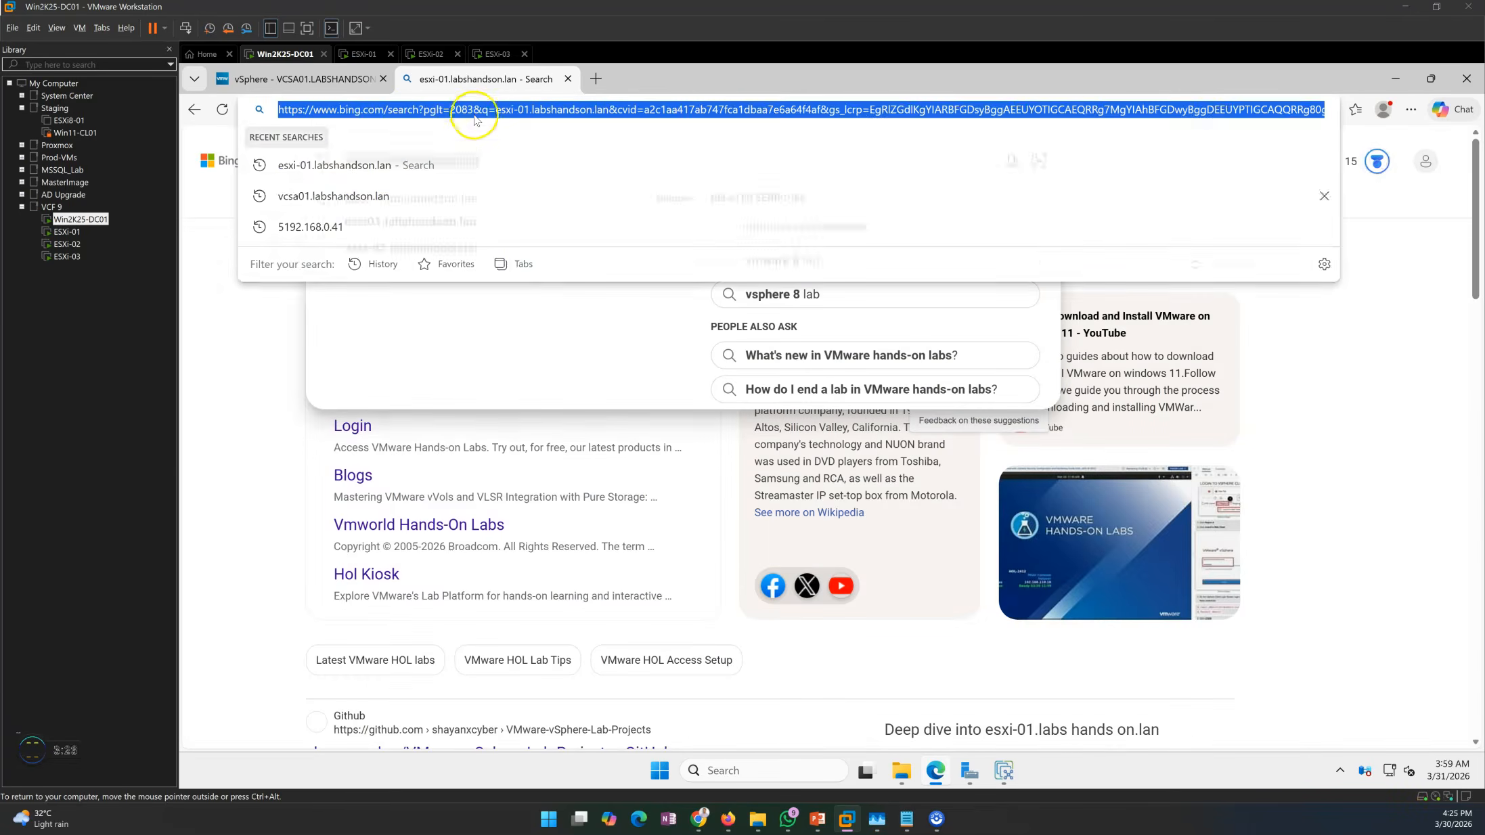
type("https://esxi-01.labshandson.lan")
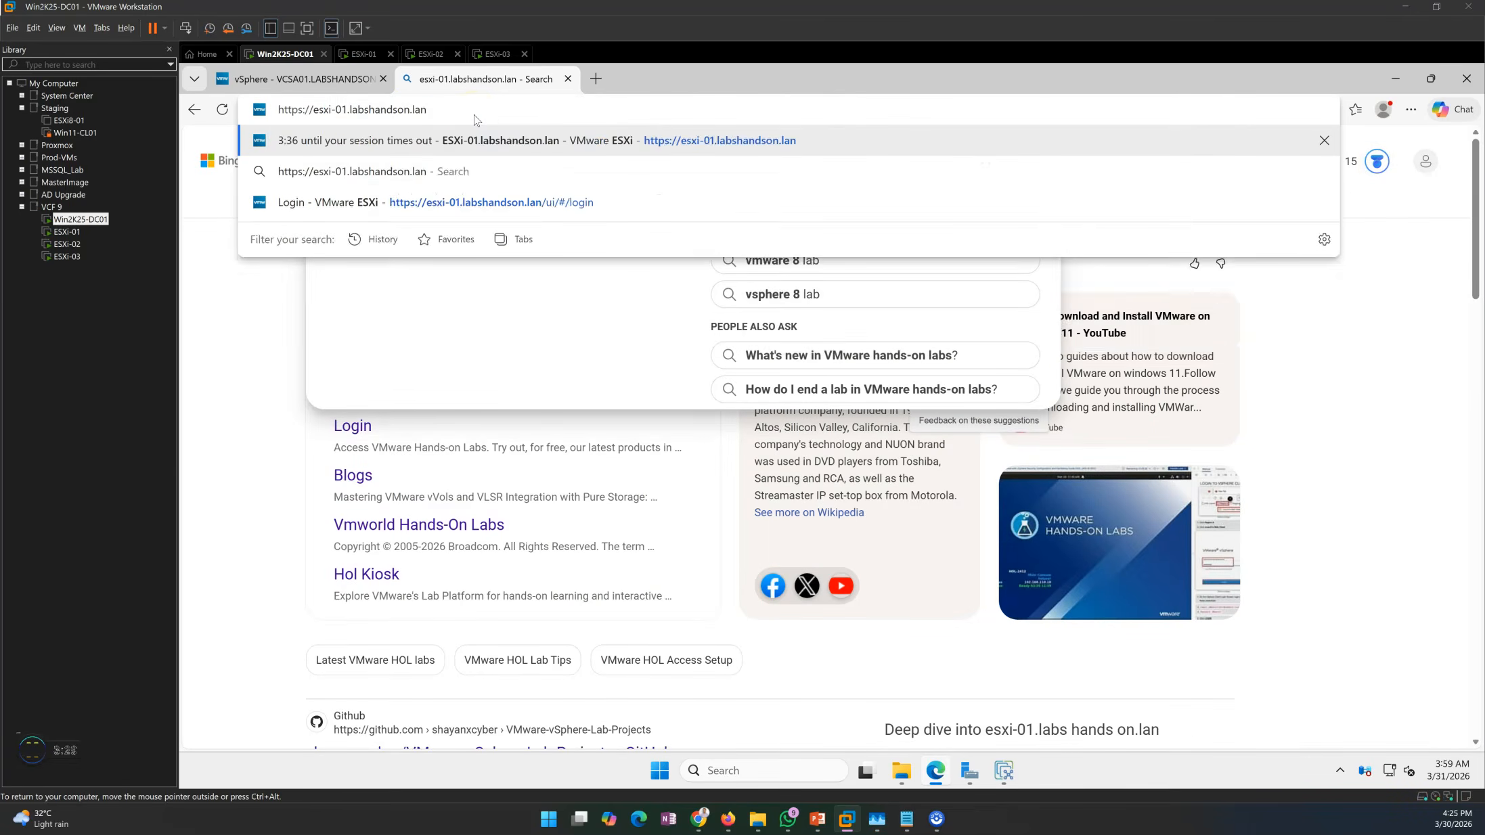
key("Return")
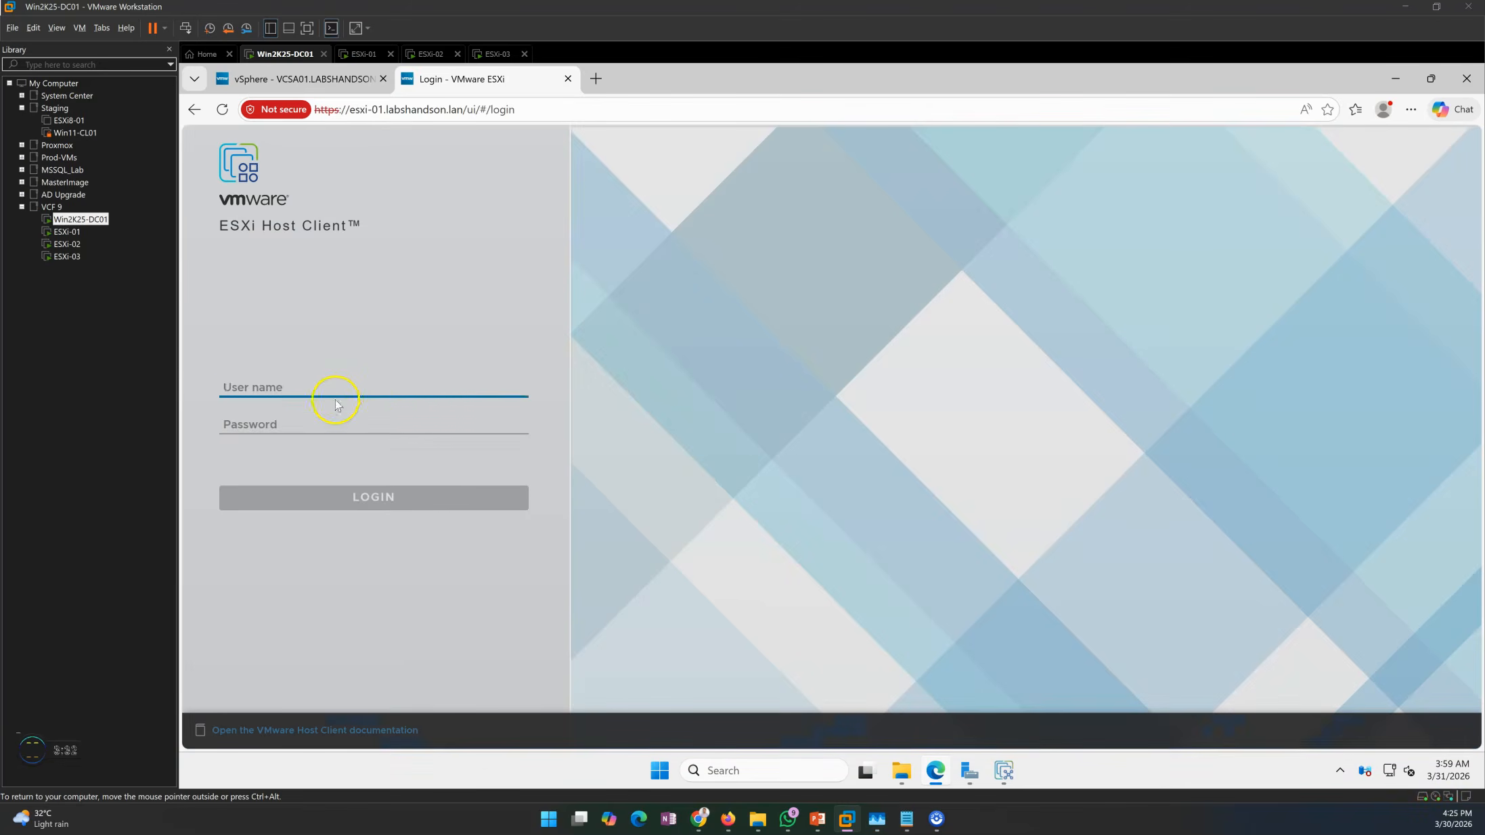
Log in to ESXi-01 as root with the password and close the welcome banner.
type("r")
key("Tab")
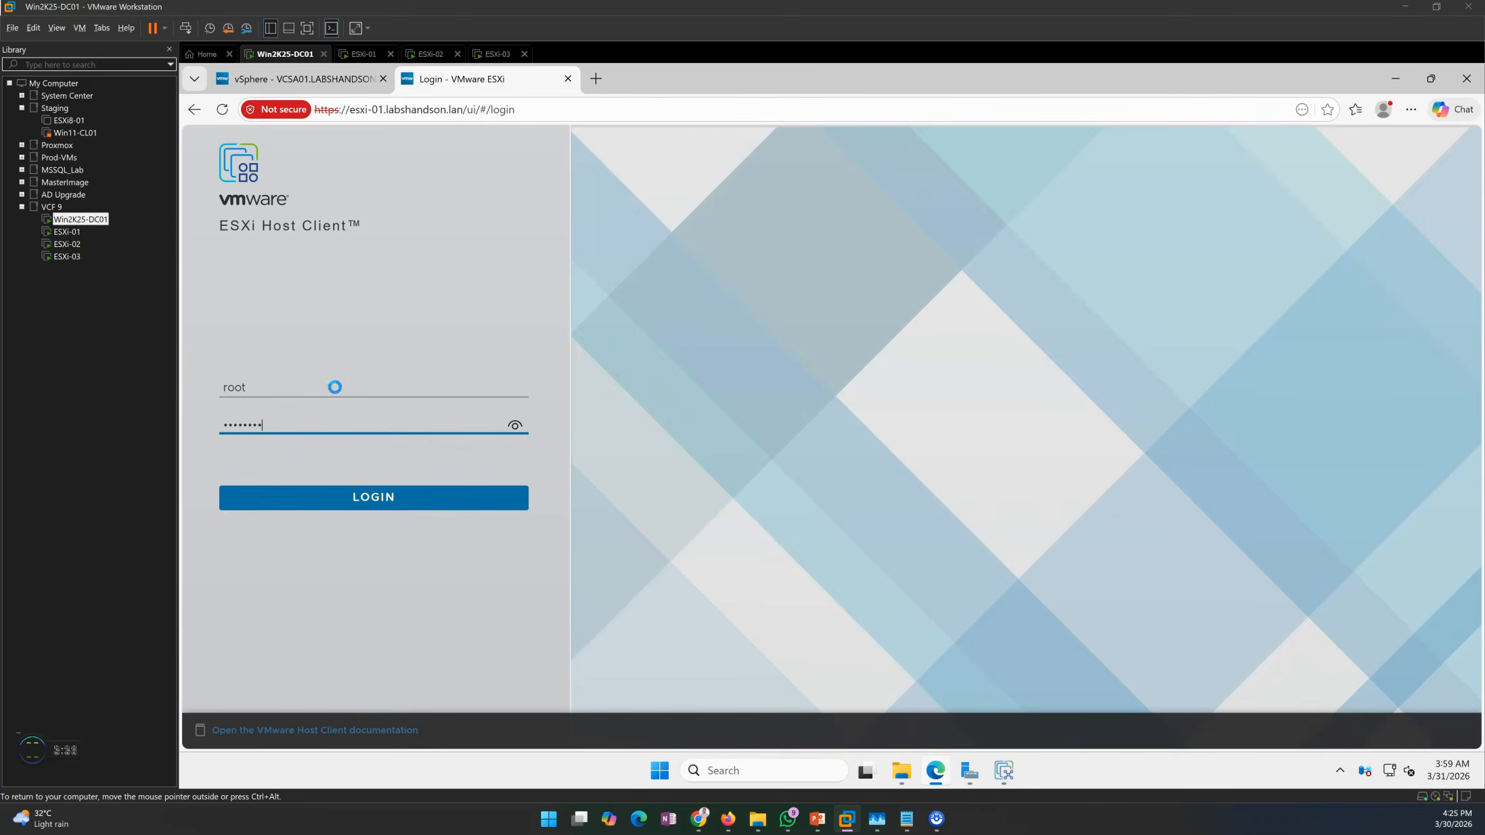
key("Return")
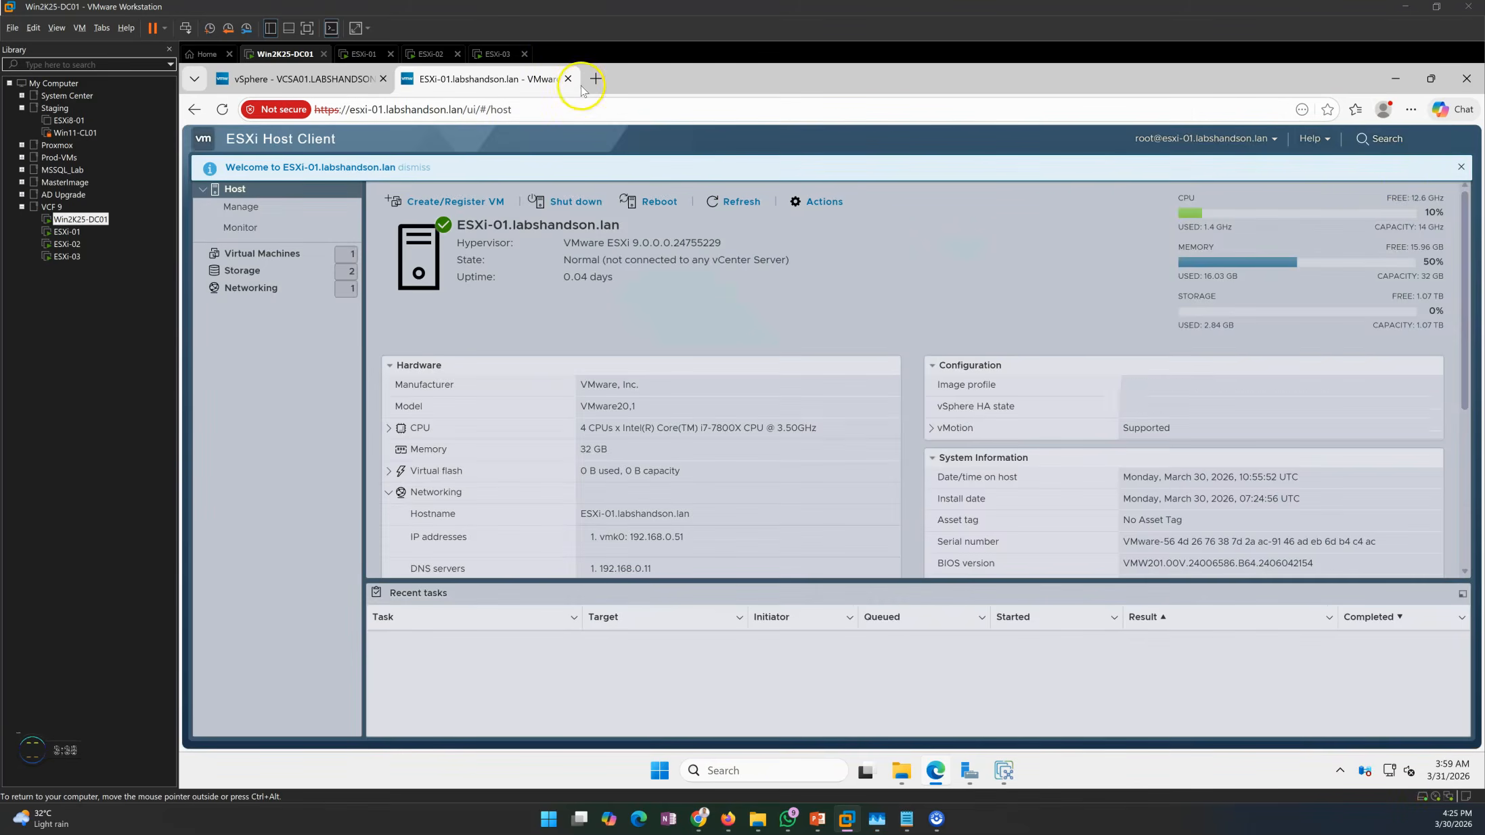
left_click(1461, 166)
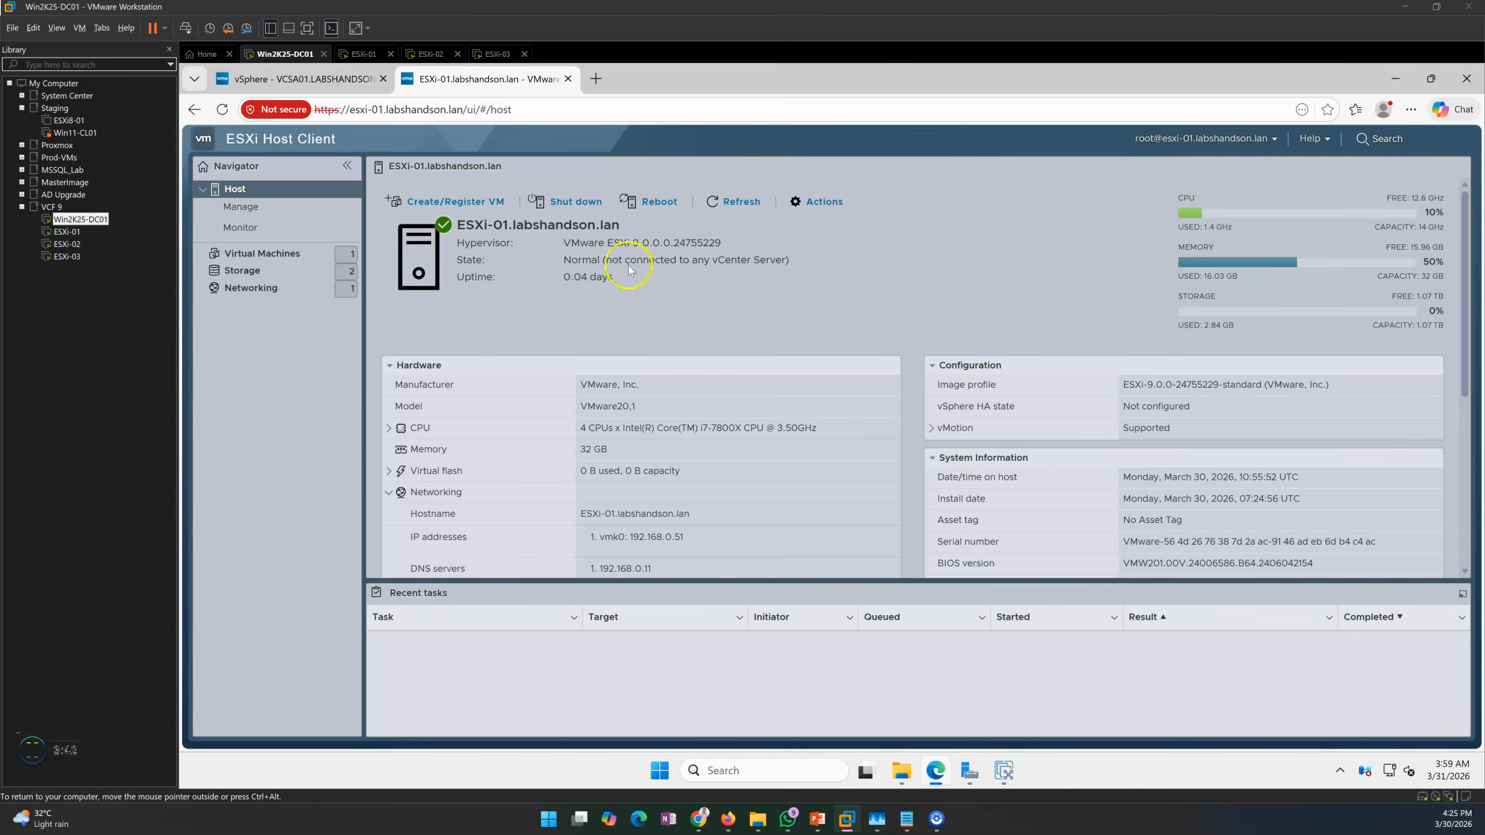
left_click(596, 77)
key("ctrl+v")
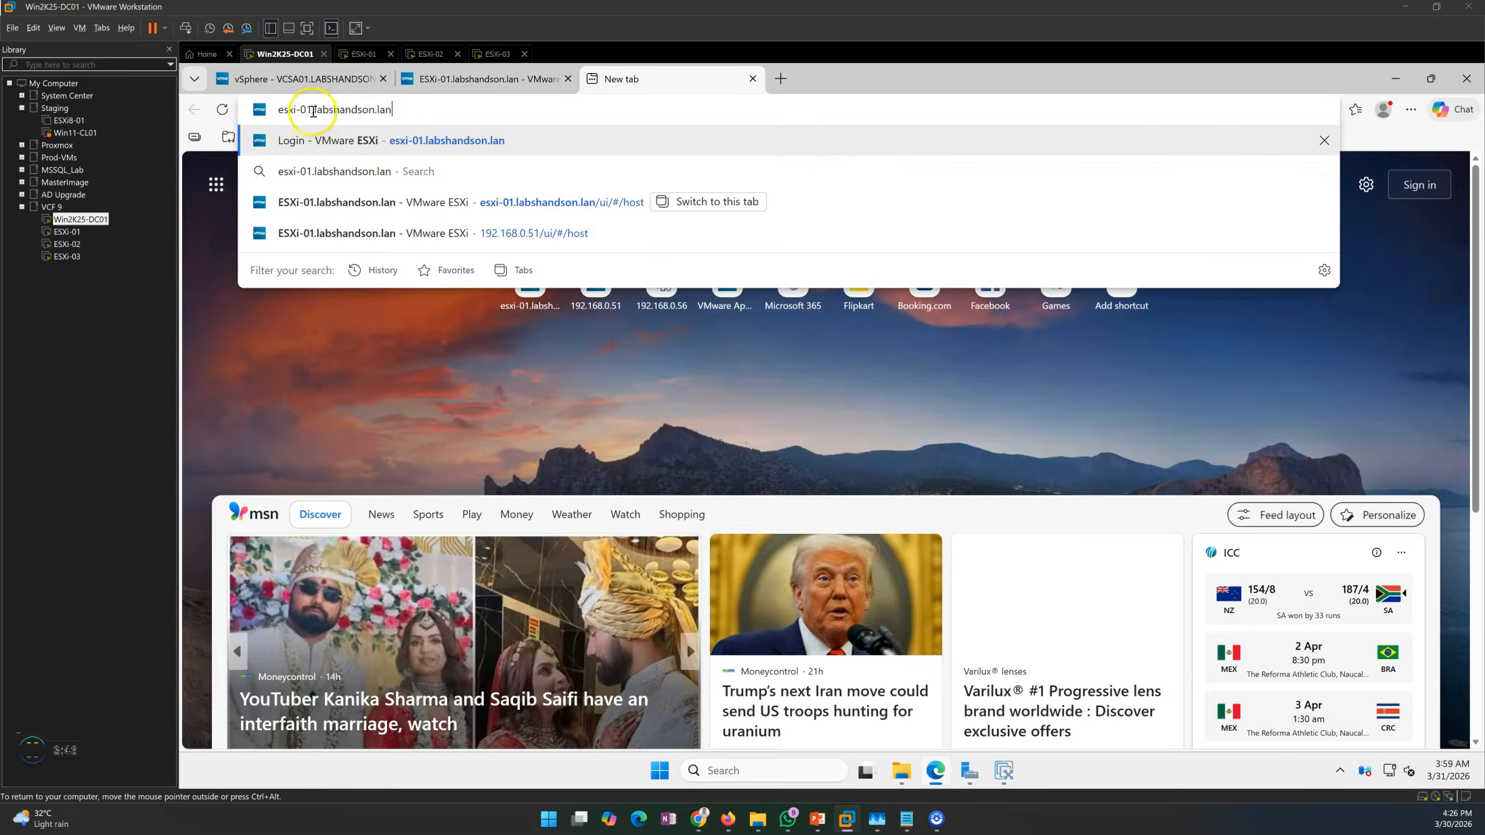
left_click(312, 112)
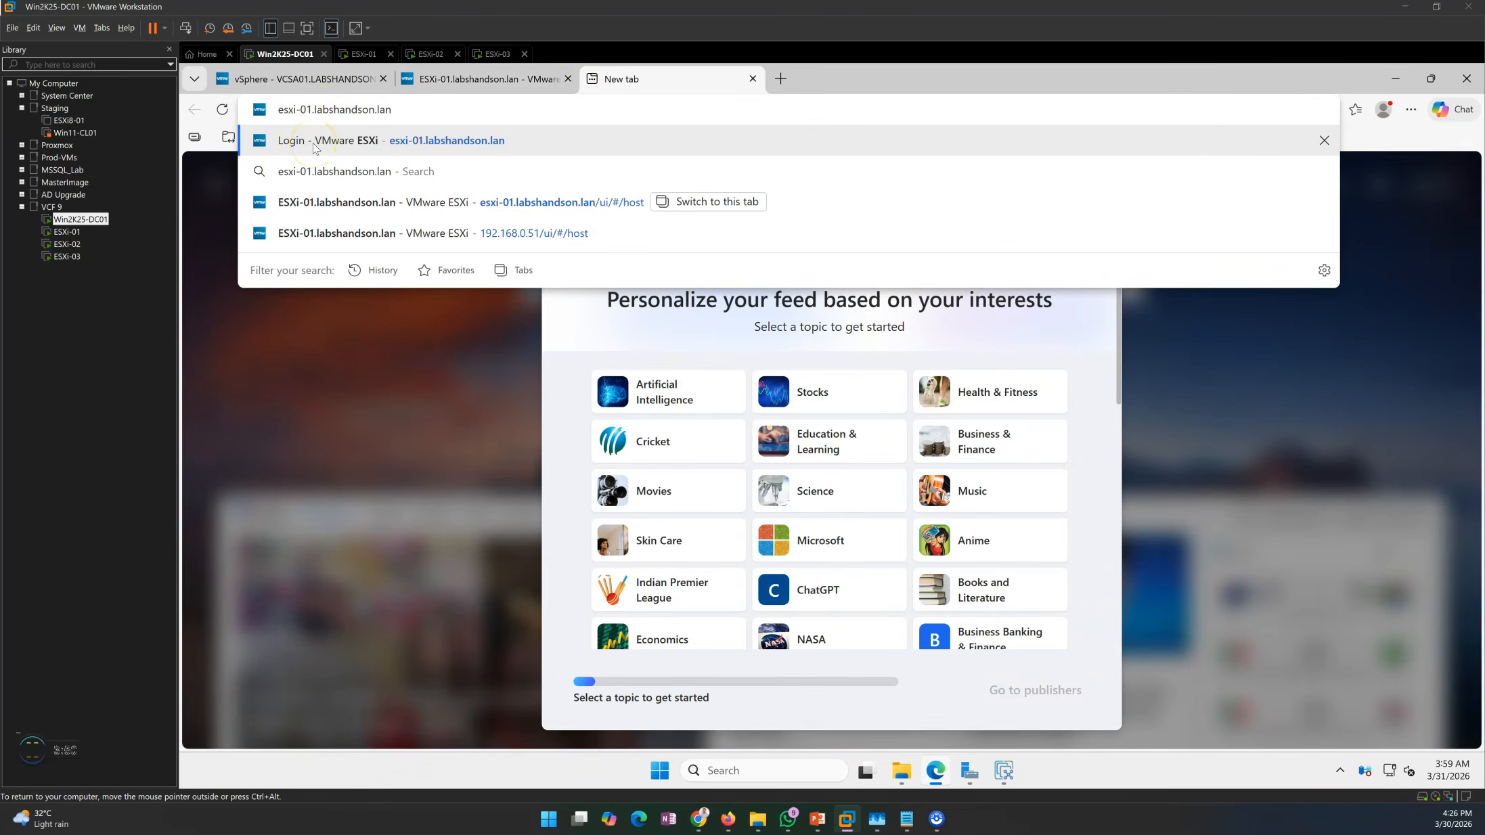
key("BackSpace")
type("2")
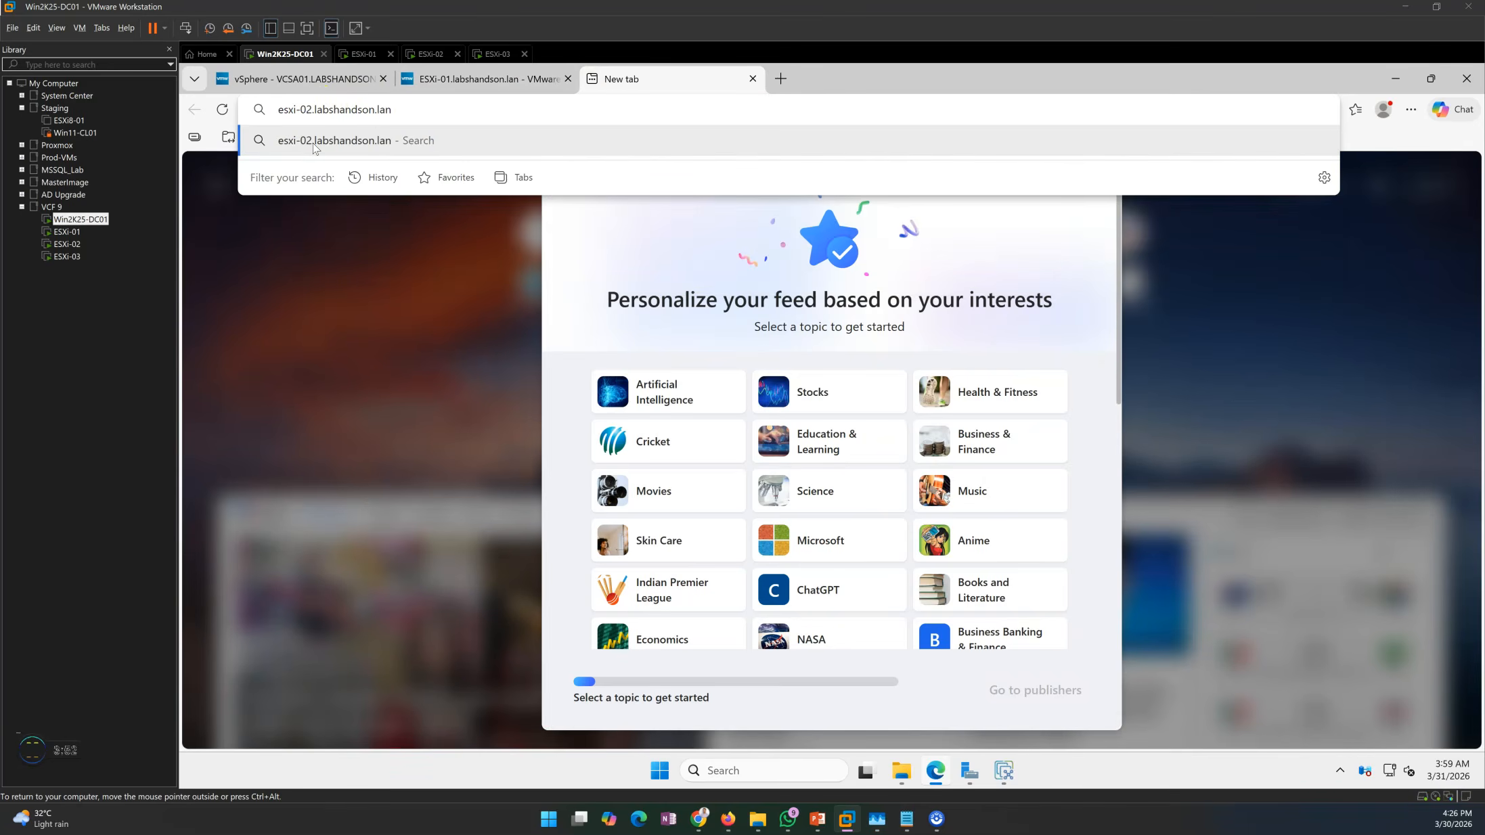
type("http")
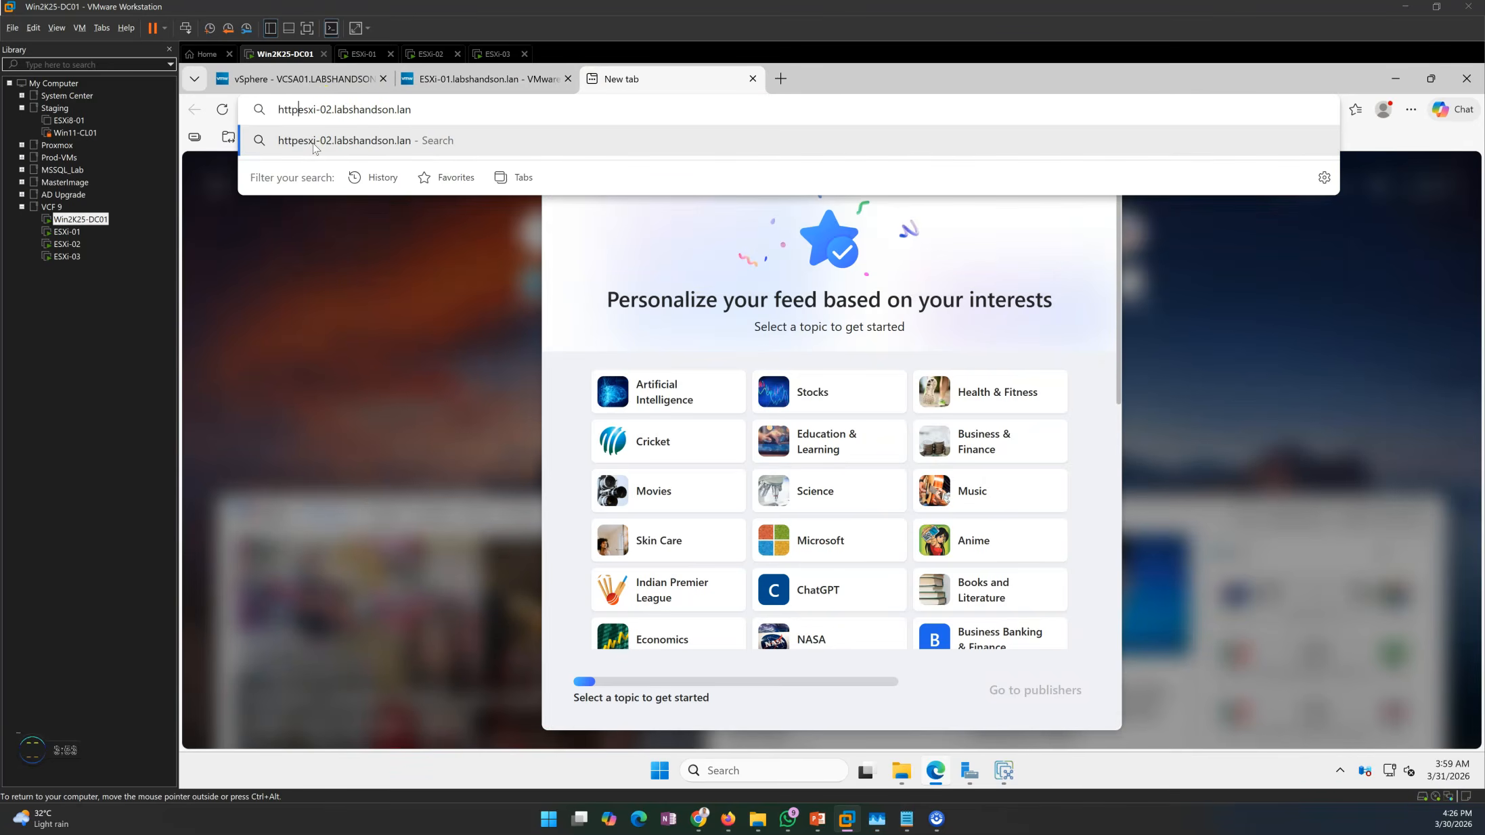
type("s://")
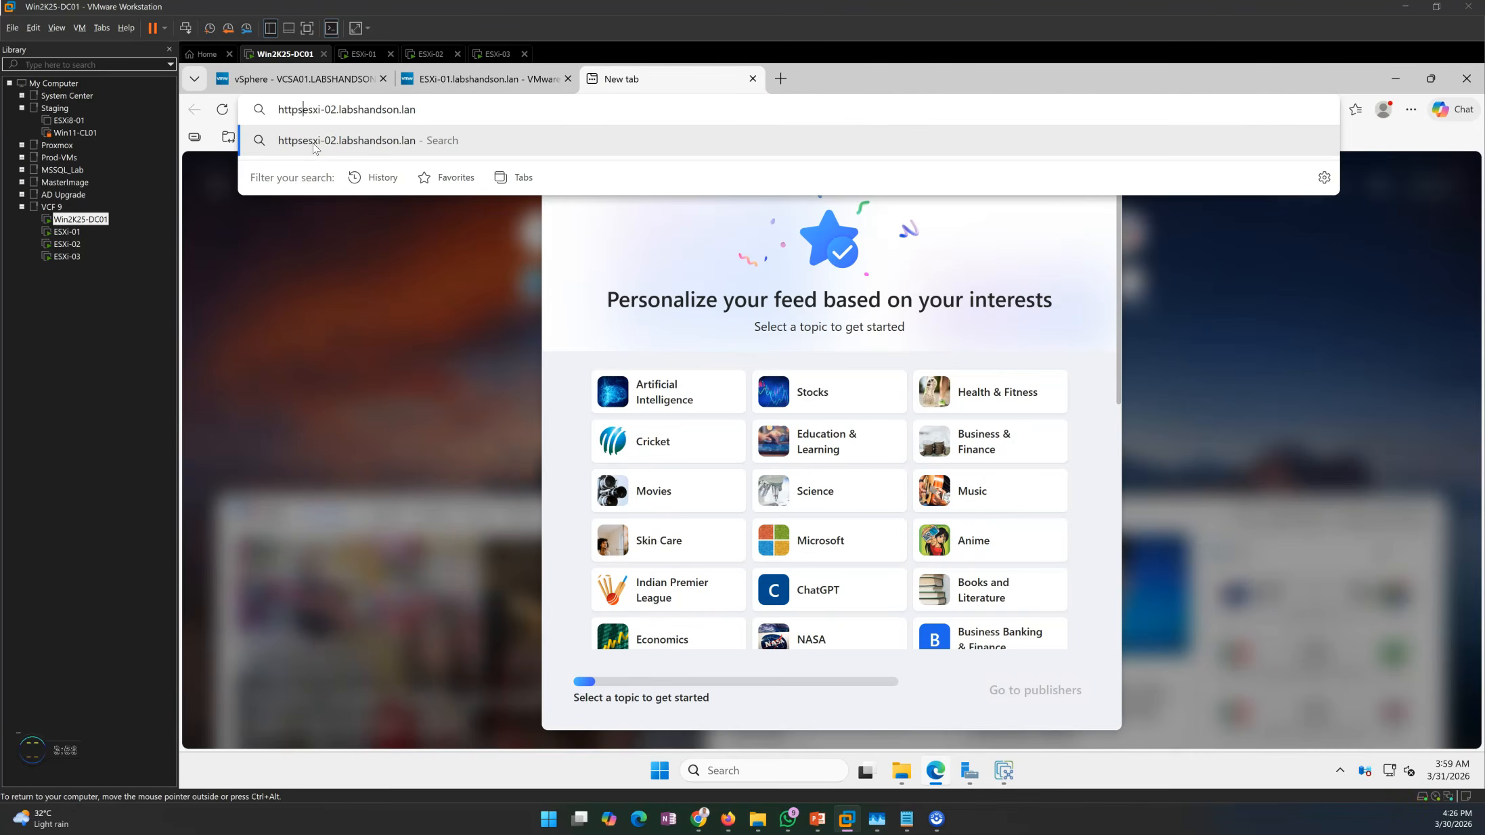
left_click(456, 110)
key("ctrl+c")
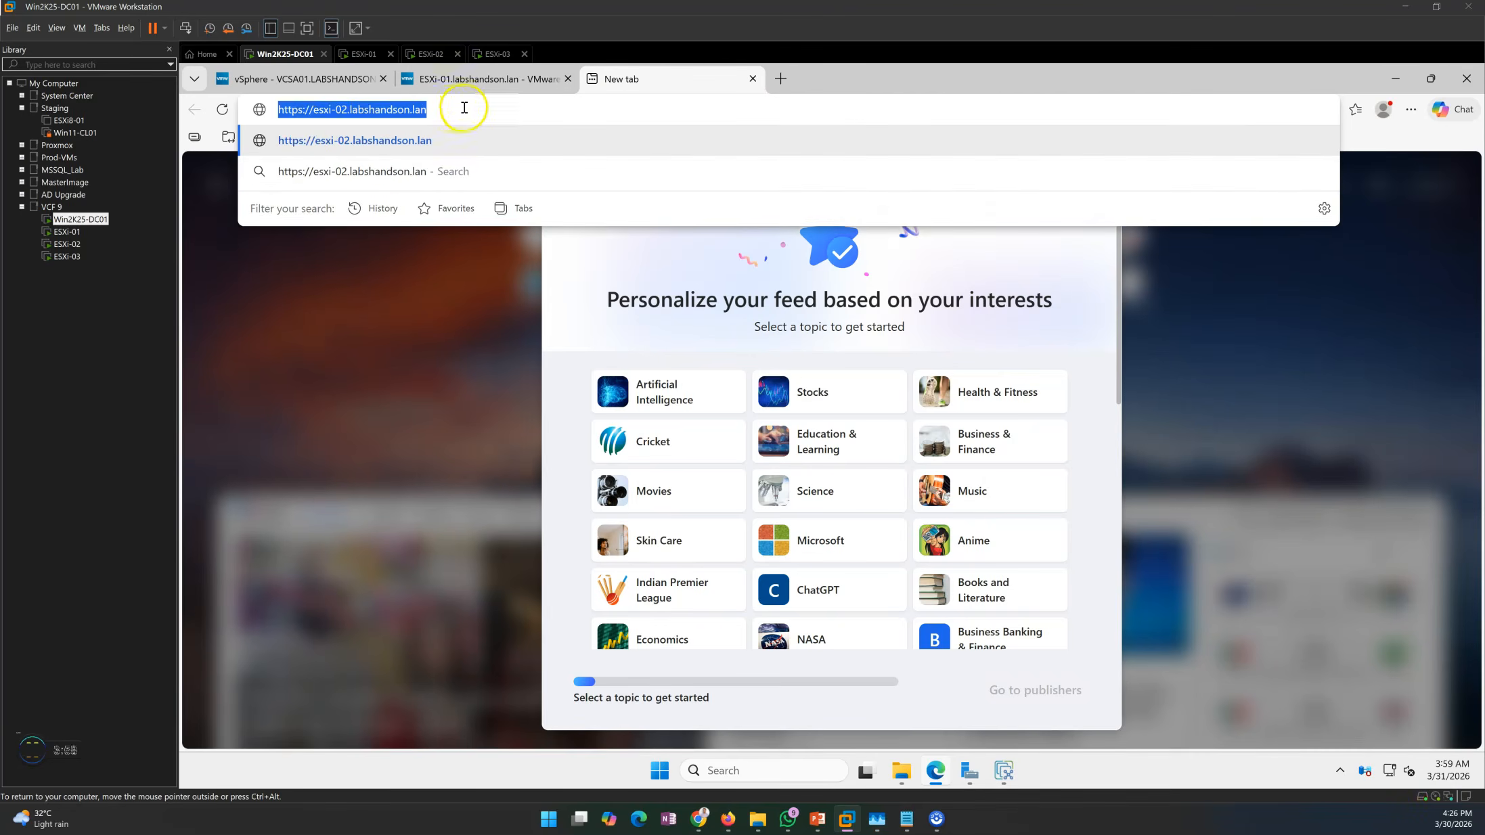
left_click(467, 109)
key("Return")
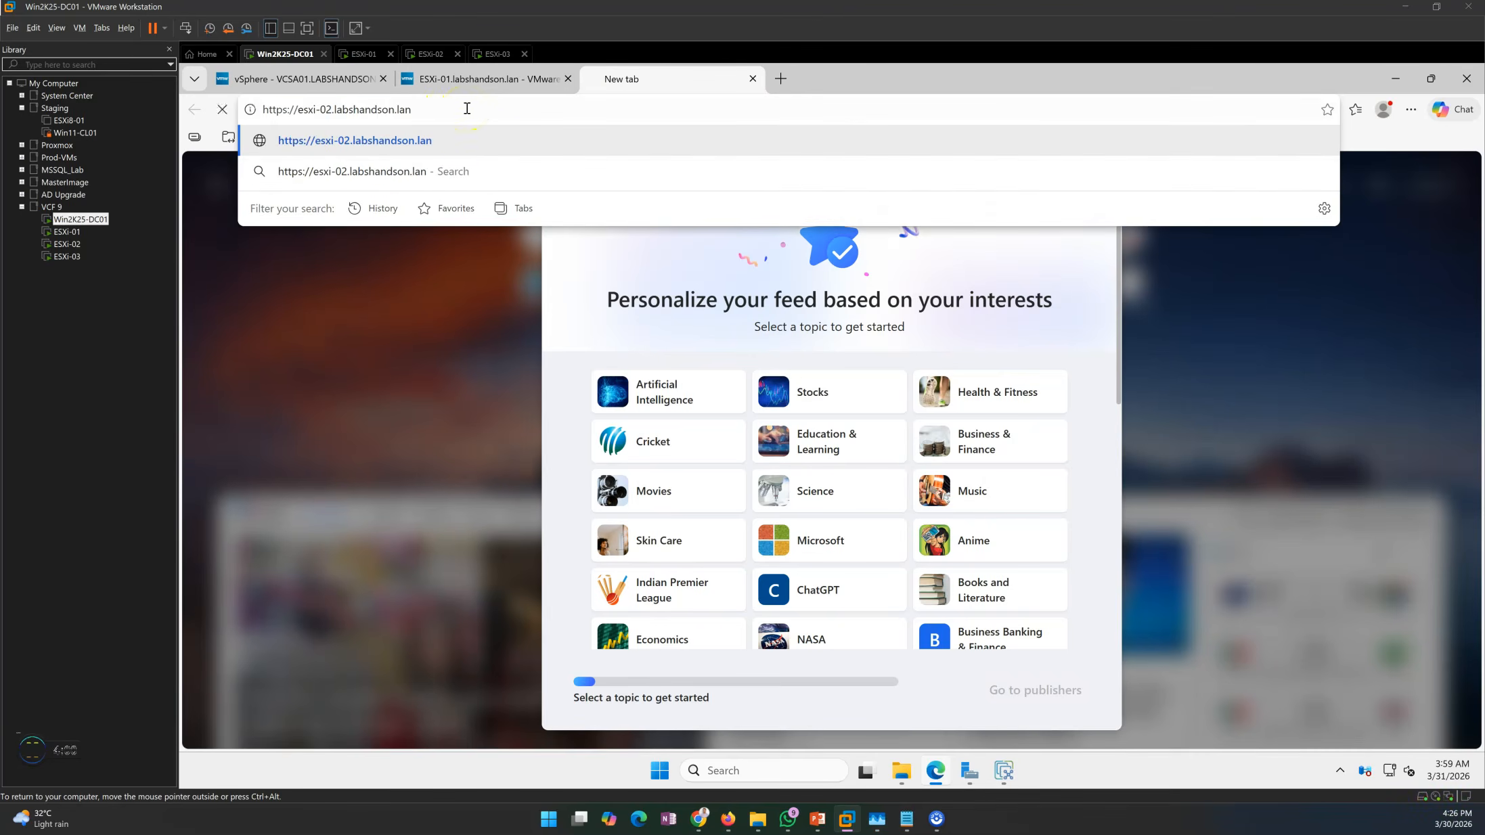
left_click(631, 452)
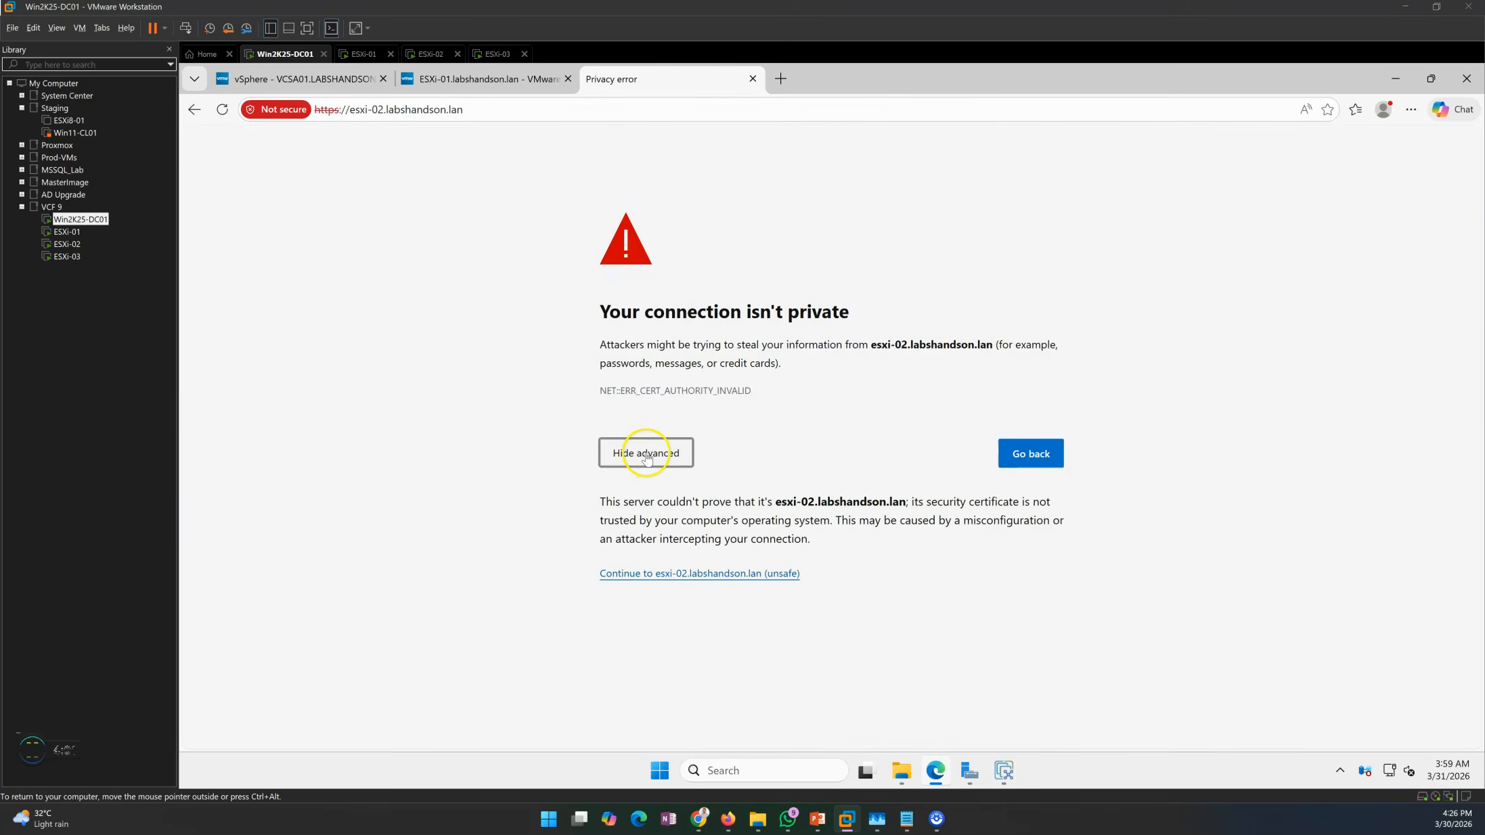
left_click(686, 575)
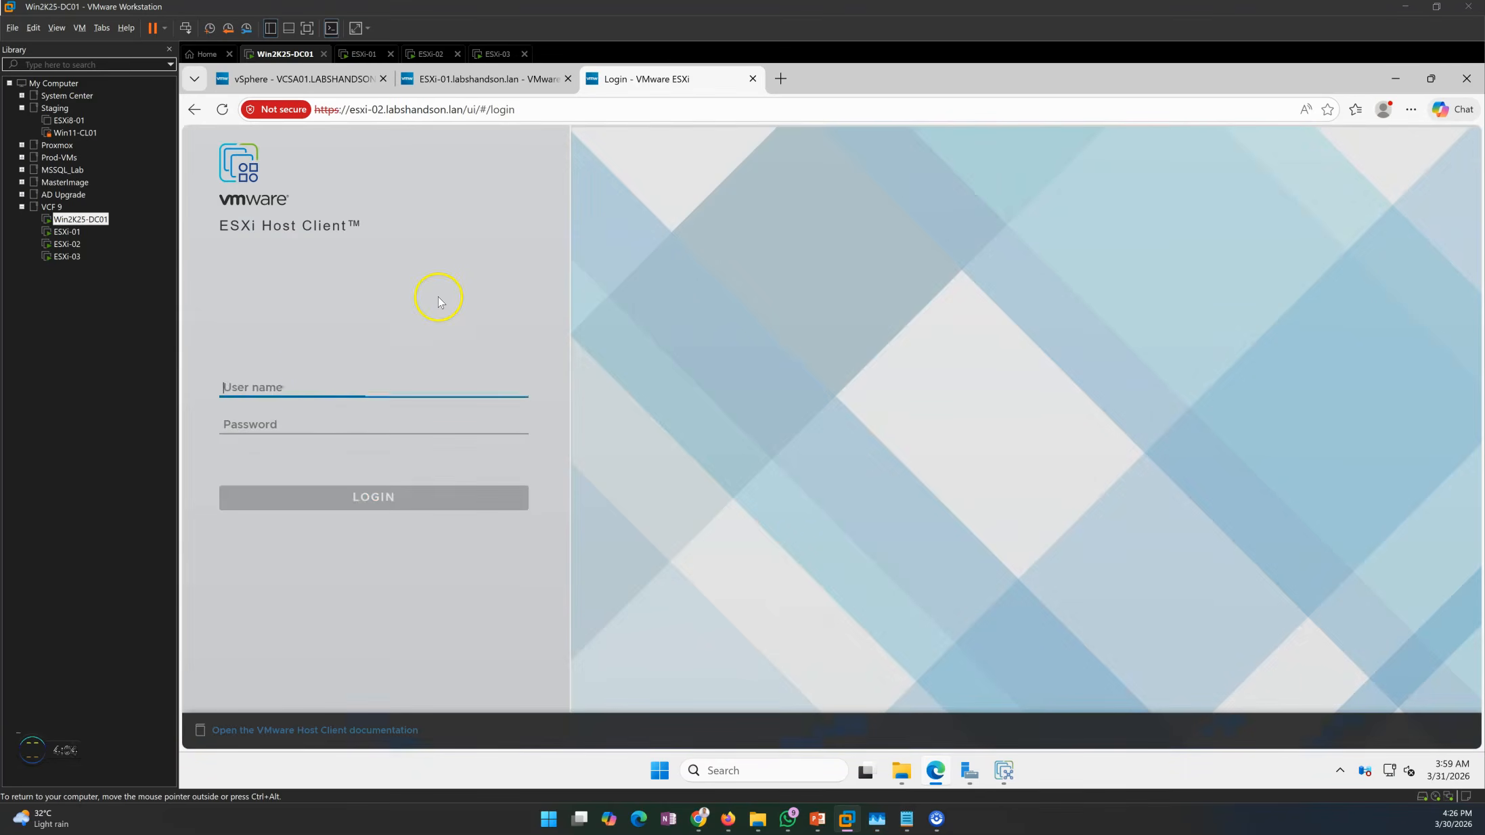
Log in to ESXi-02 as root and accept the customer experience program prompt.
type("root")
key("Tab")
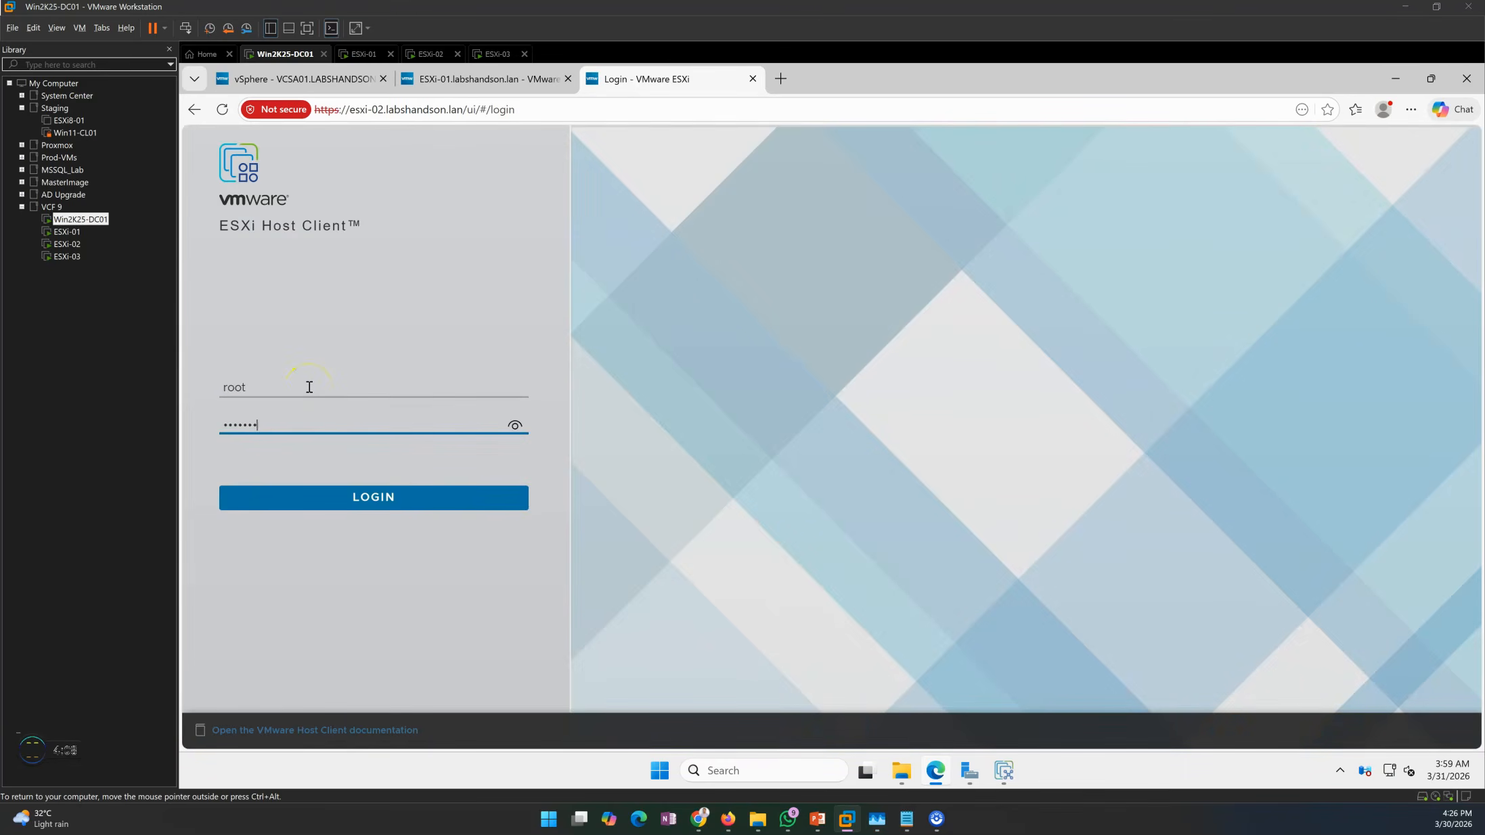
key("Return")
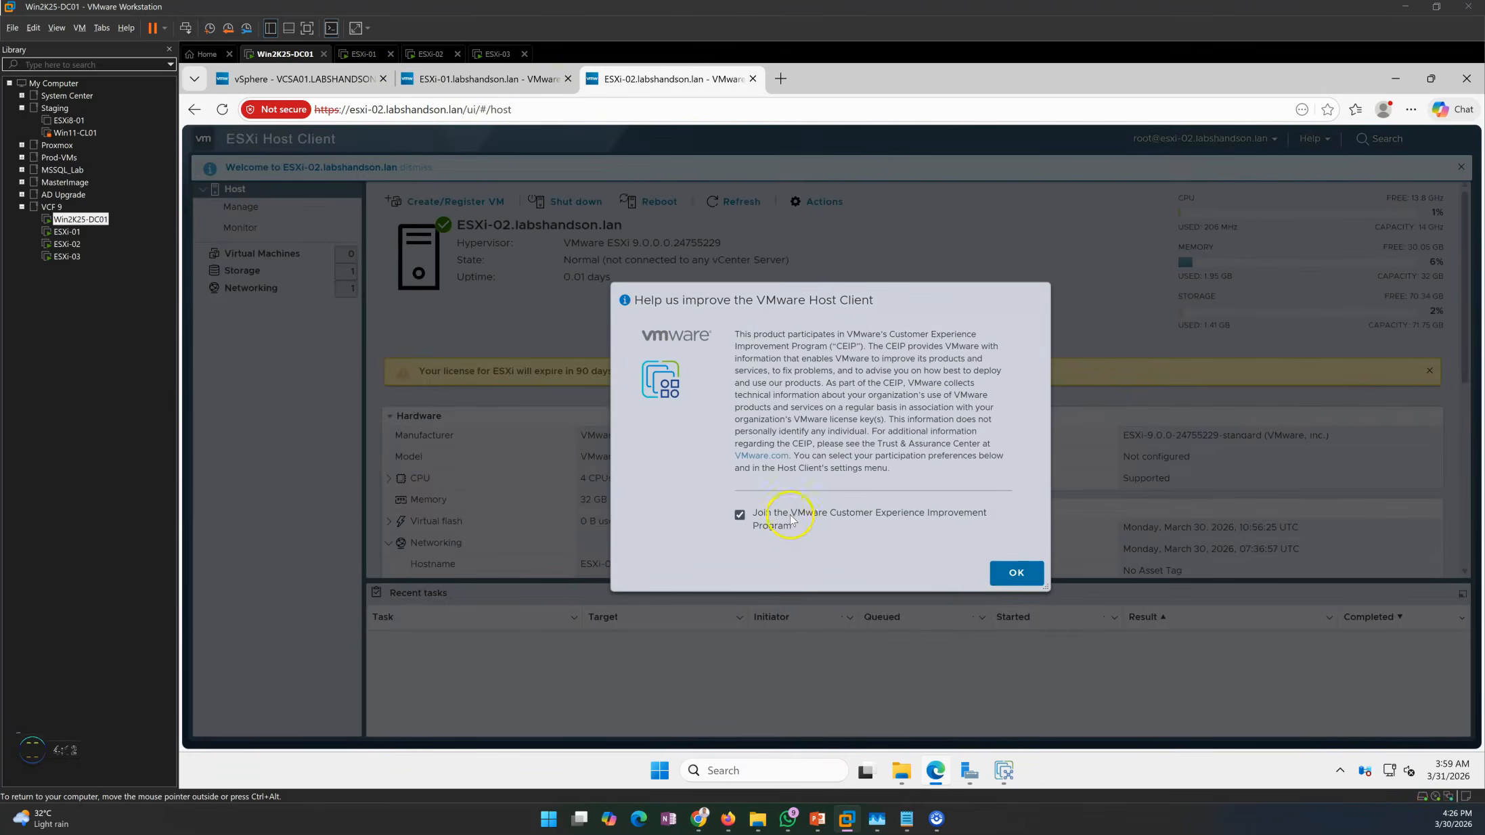
left_click(1016, 570)
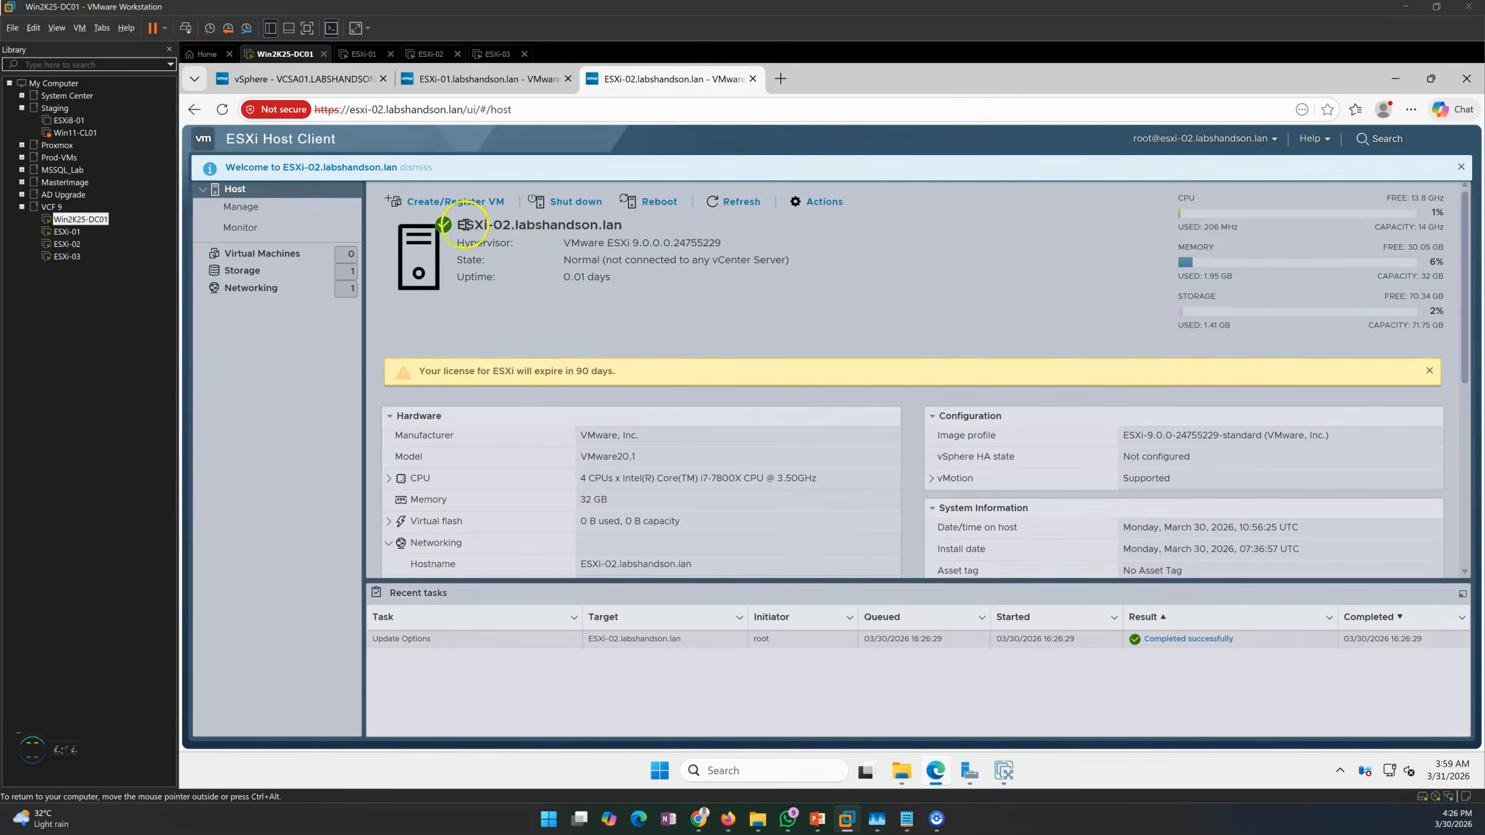
left_click_drag(465, 224, 607, 222)
left_click(781, 78)
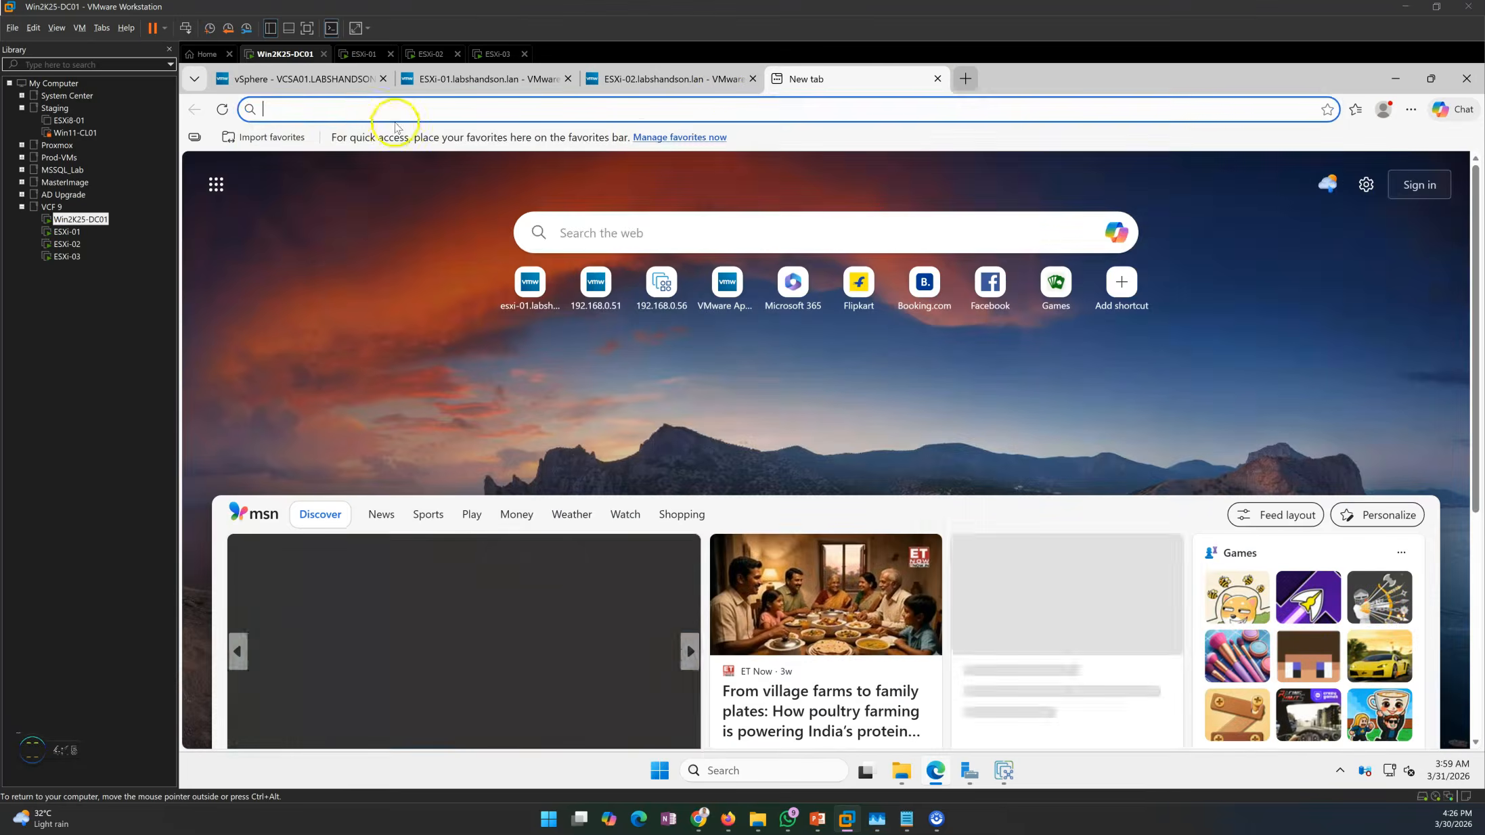
key("ctrl+v")
left_click(343, 109)
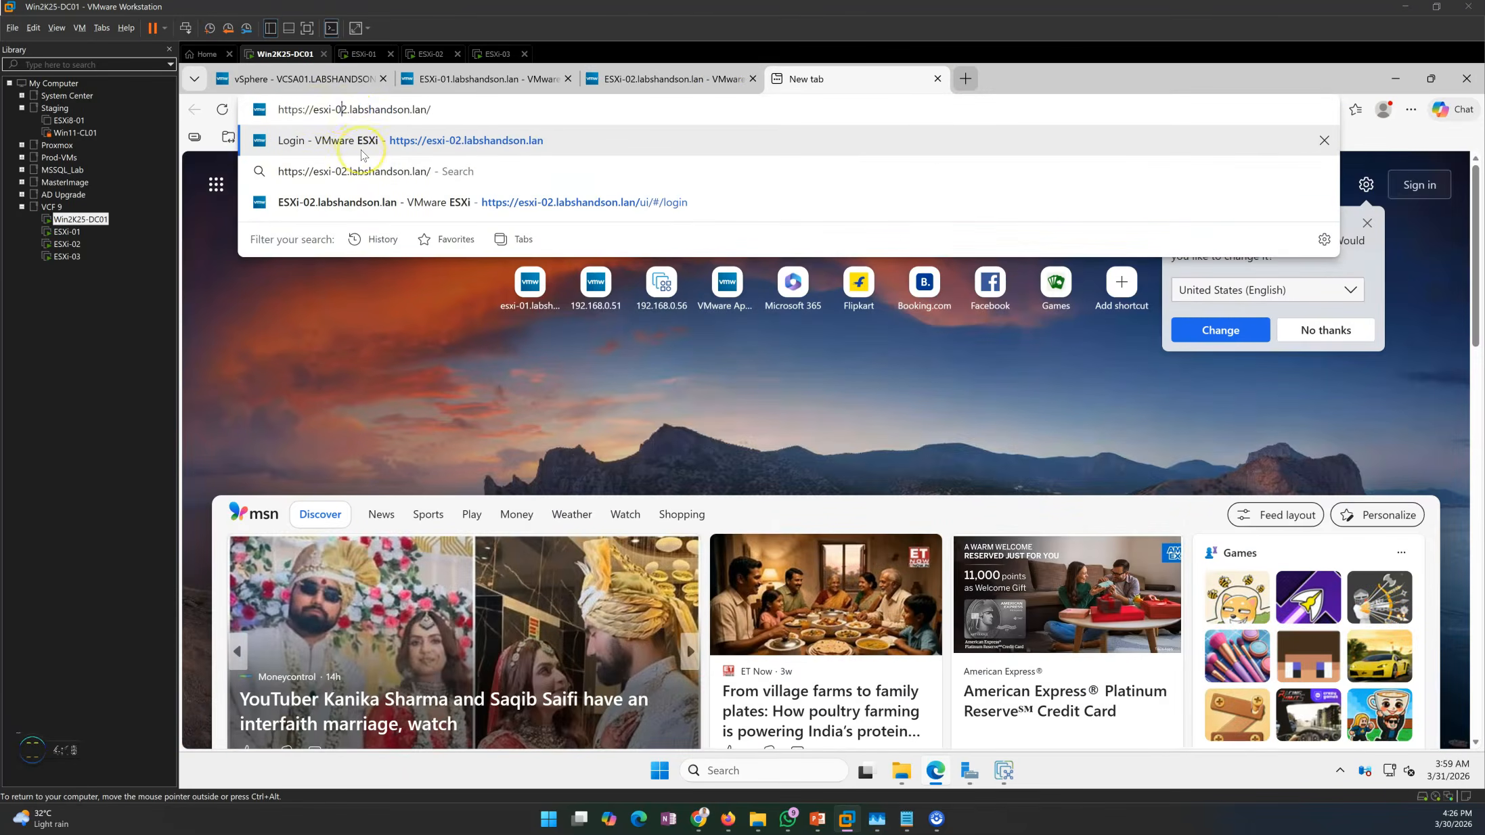
key("Delete")
type("=3")
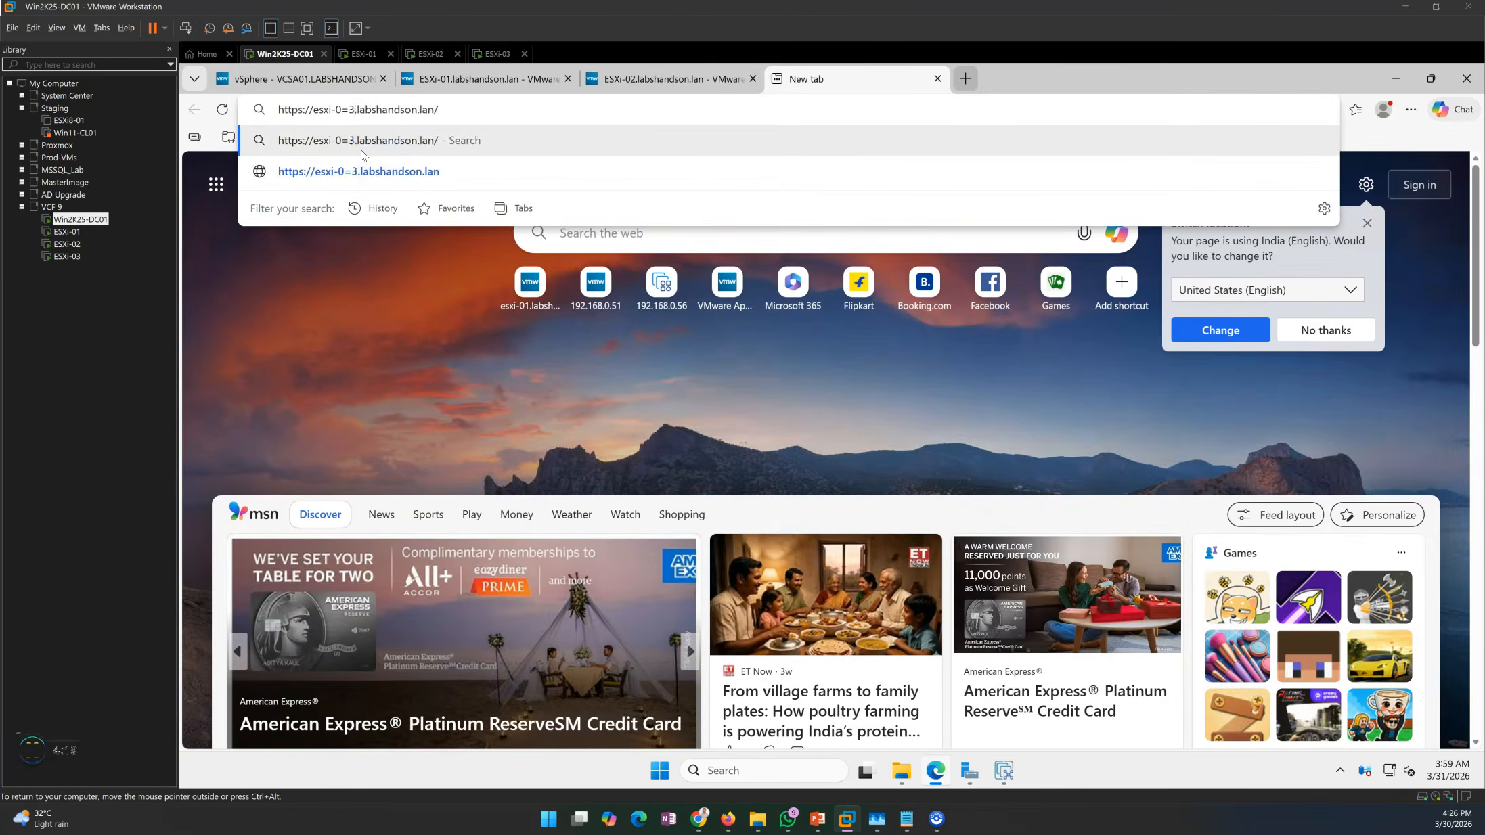
key("BackSpace")
key("BackSpace")
type("3")
key("Return")
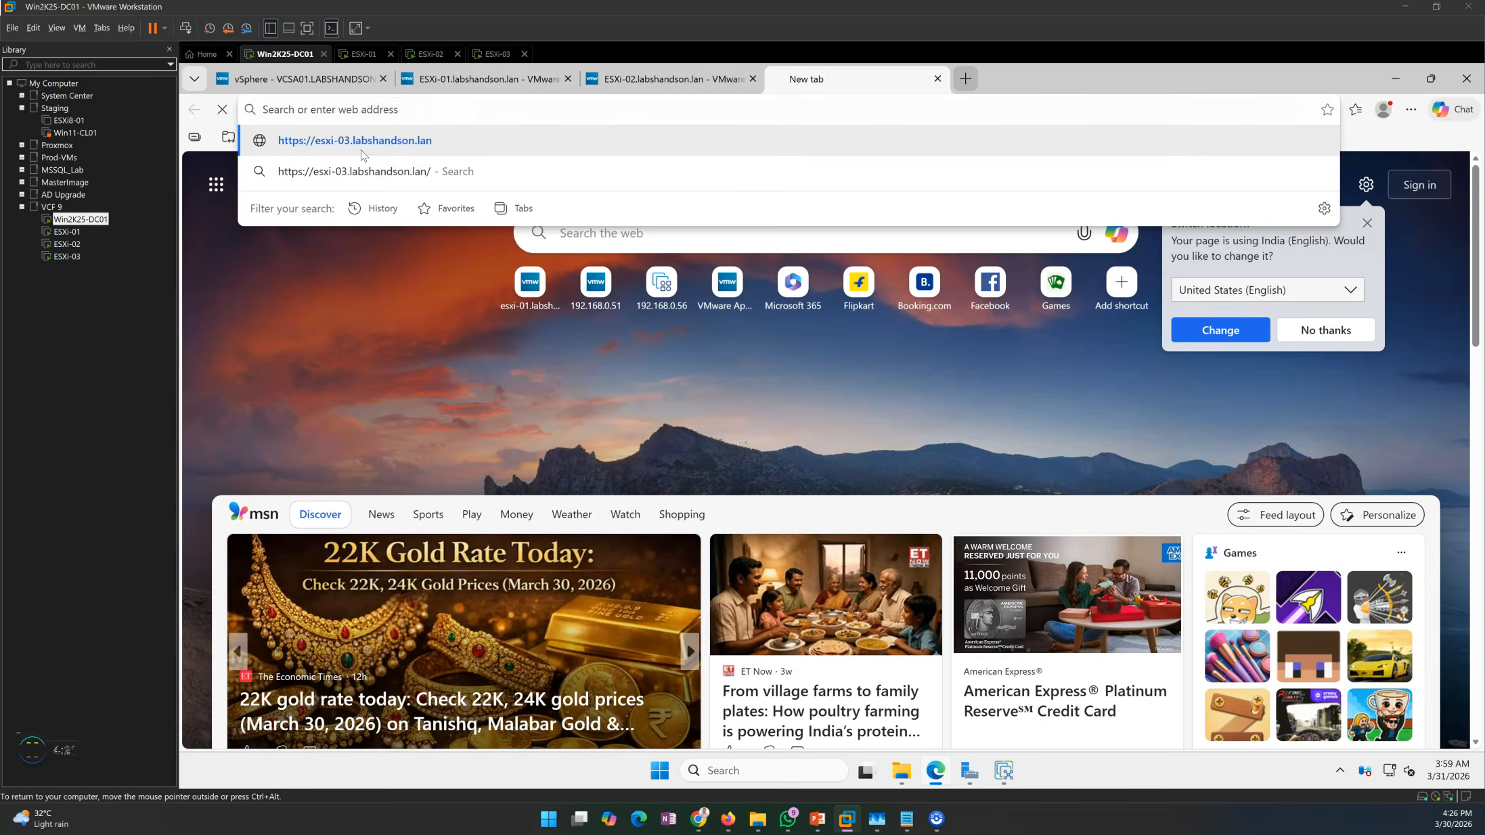
left_click(1367, 223)
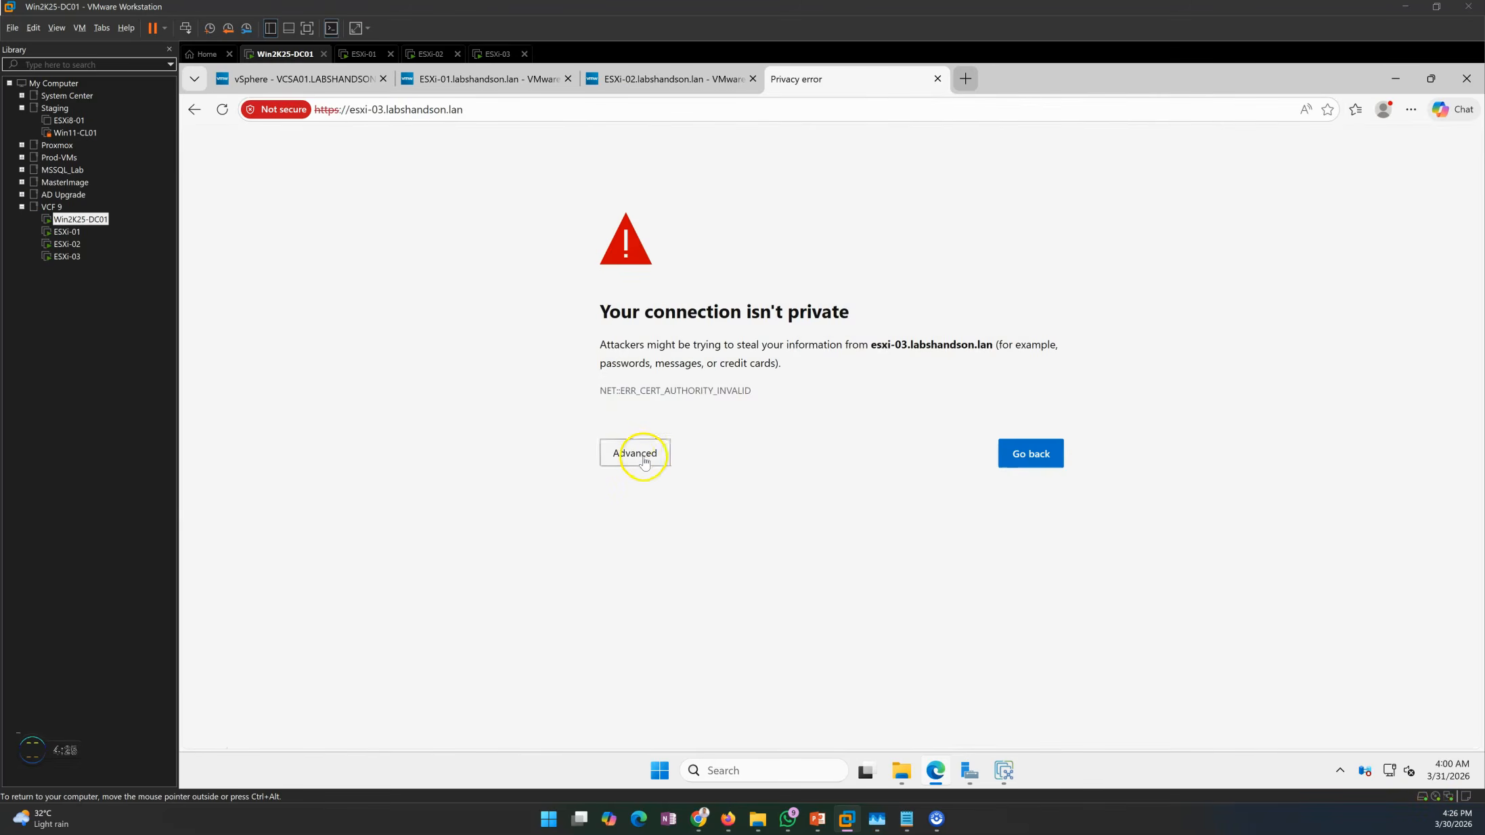
left_click(641, 452)
left_click(679, 571)
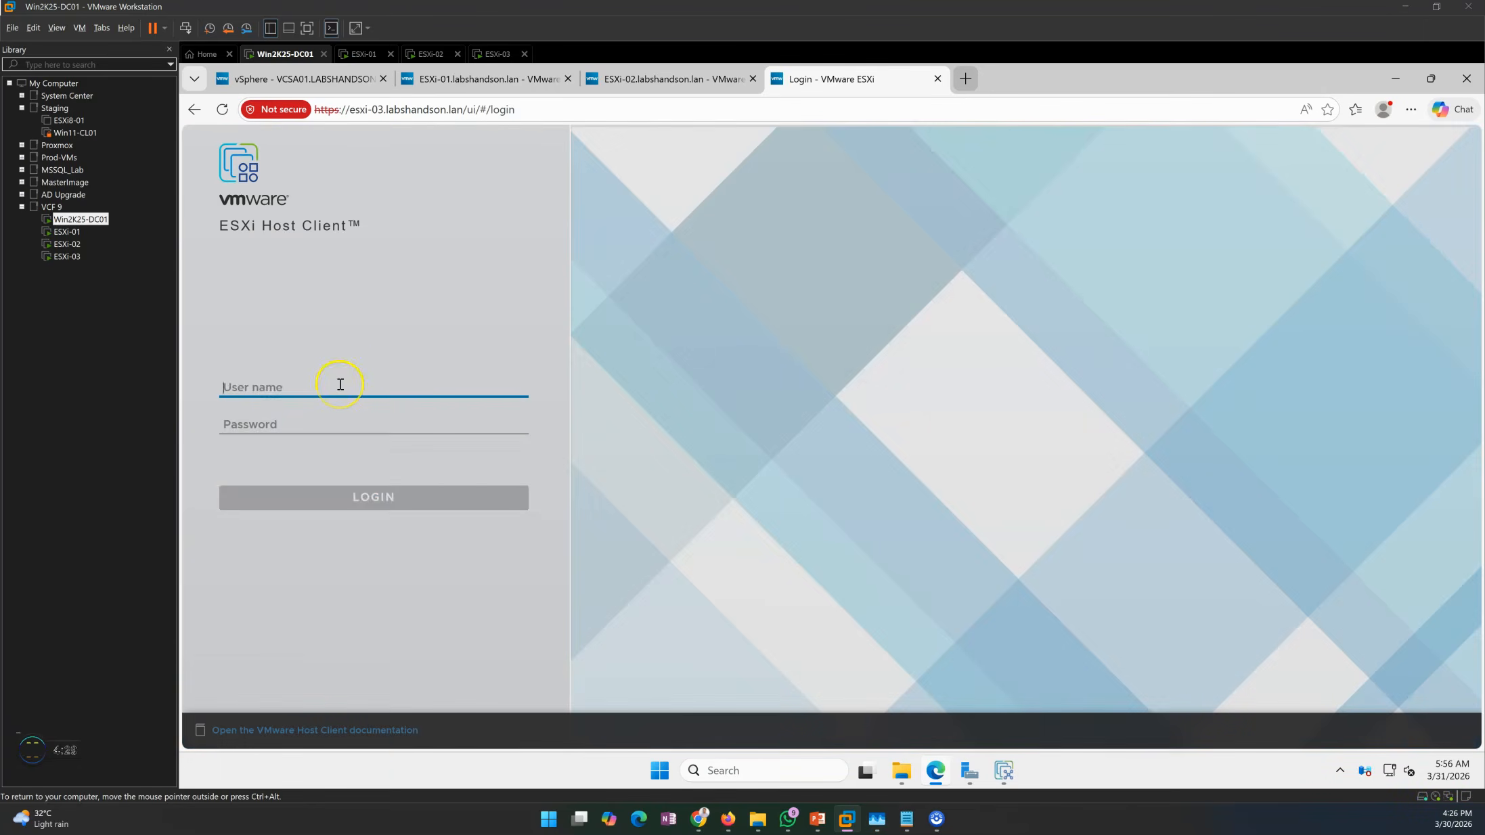
Log in to ESXi-03 as root, decline the improvement program, and close the welcome banner.
type("root")
key("Tab")
type("••")
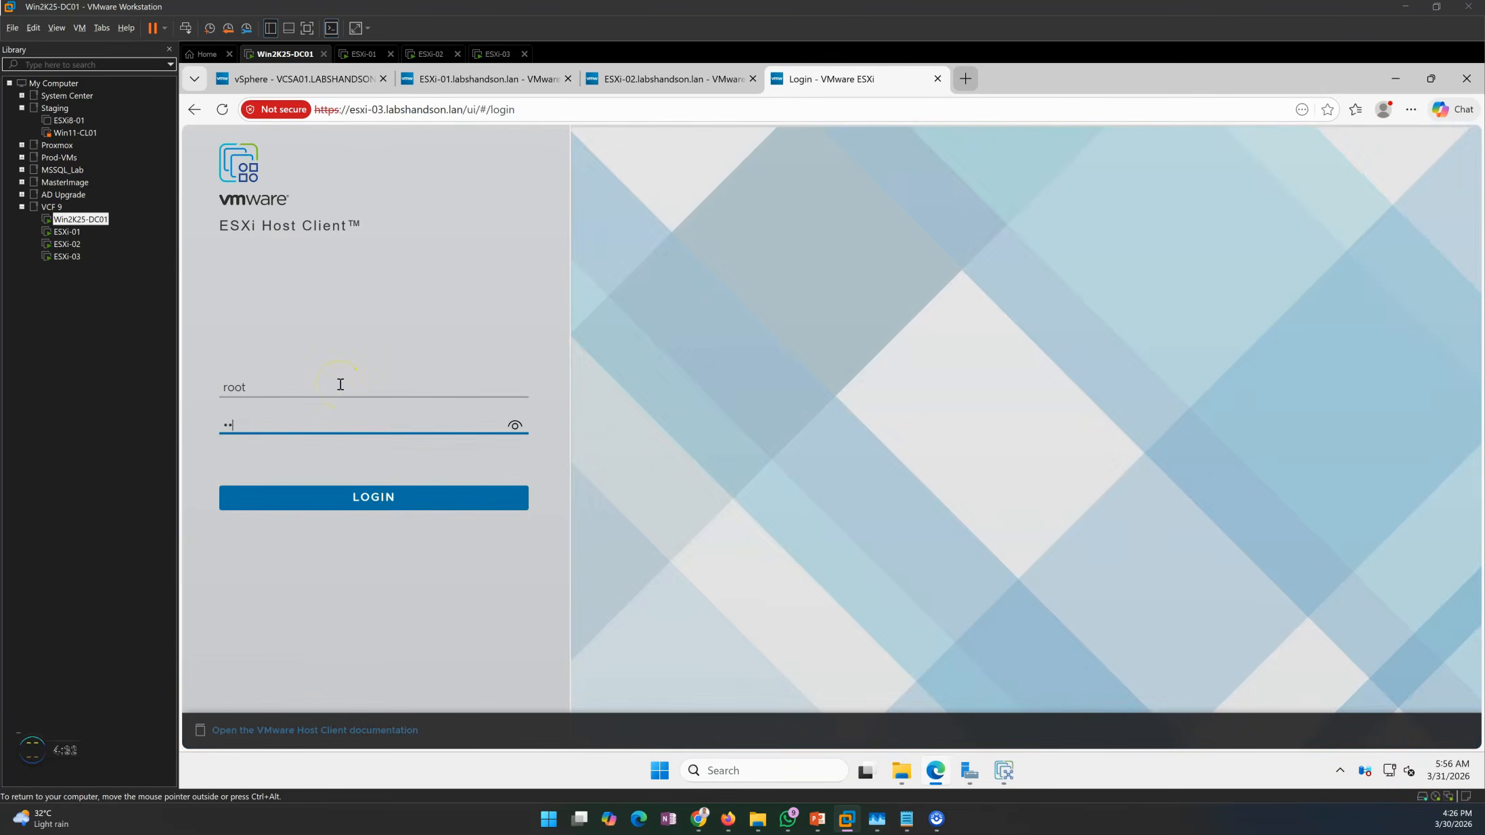
key("Return")
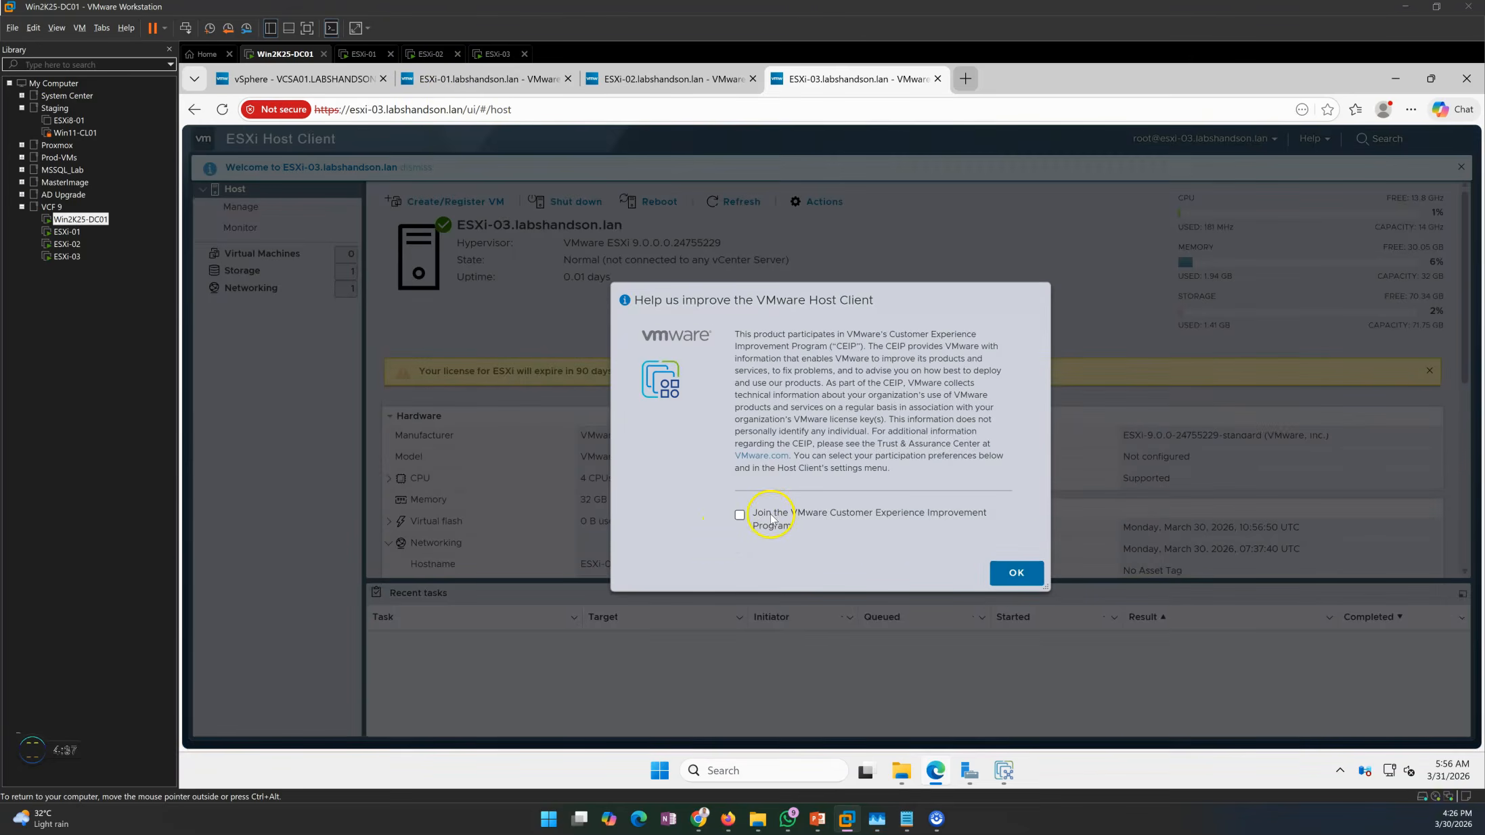
left_click(1016, 572)
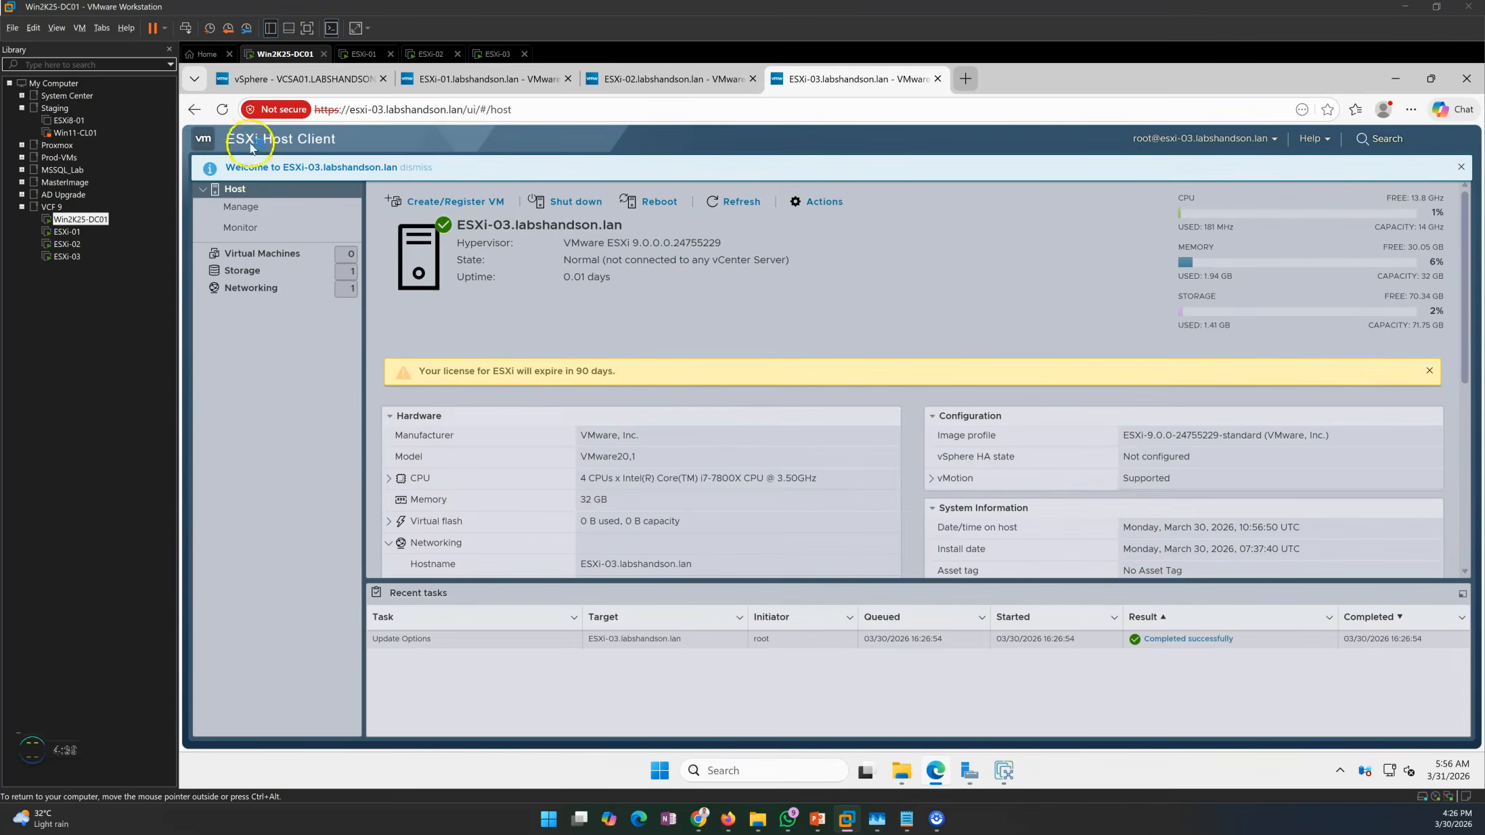
left_click(1461, 167)
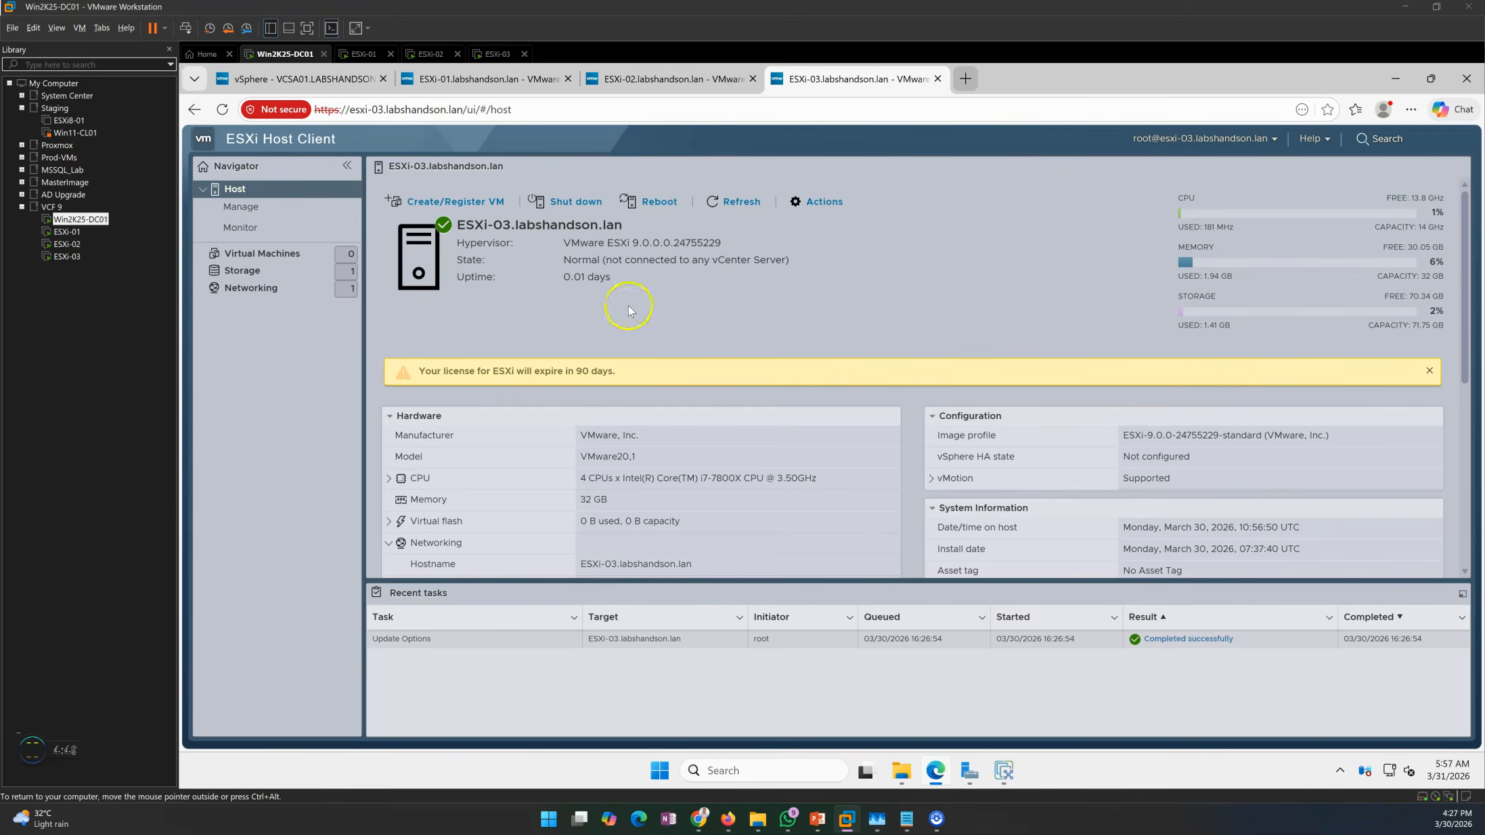
Close the license-expiry warnings on the ESXi-02 and ESXi-03 host tabs, then return to vSphere.
left_click(661, 76)
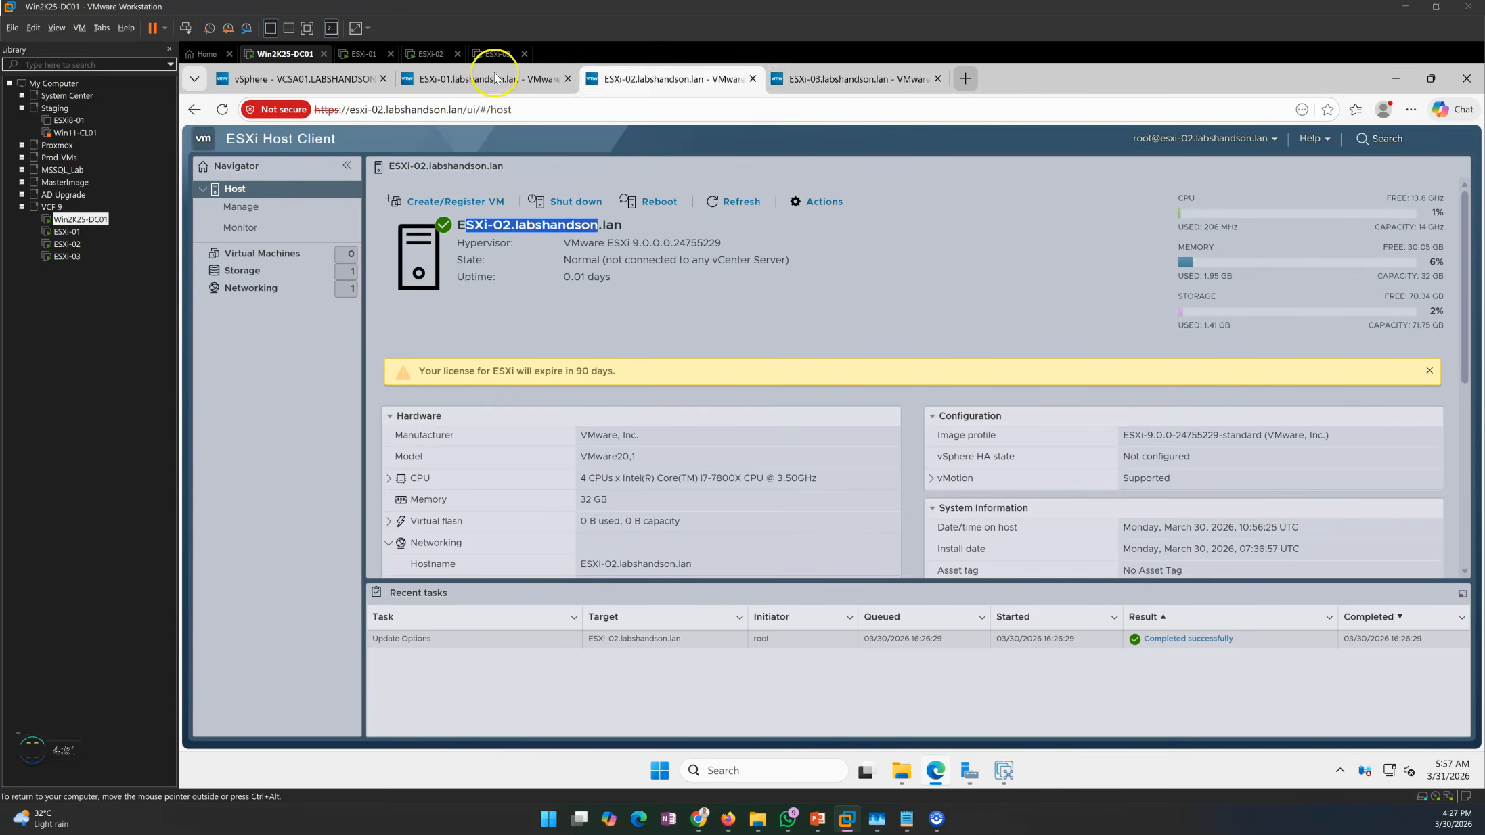
left_click(499, 74)
left_click(815, 74)
key("ctrl+shift+Tab")
left_click(1428, 370)
left_click(857, 82)
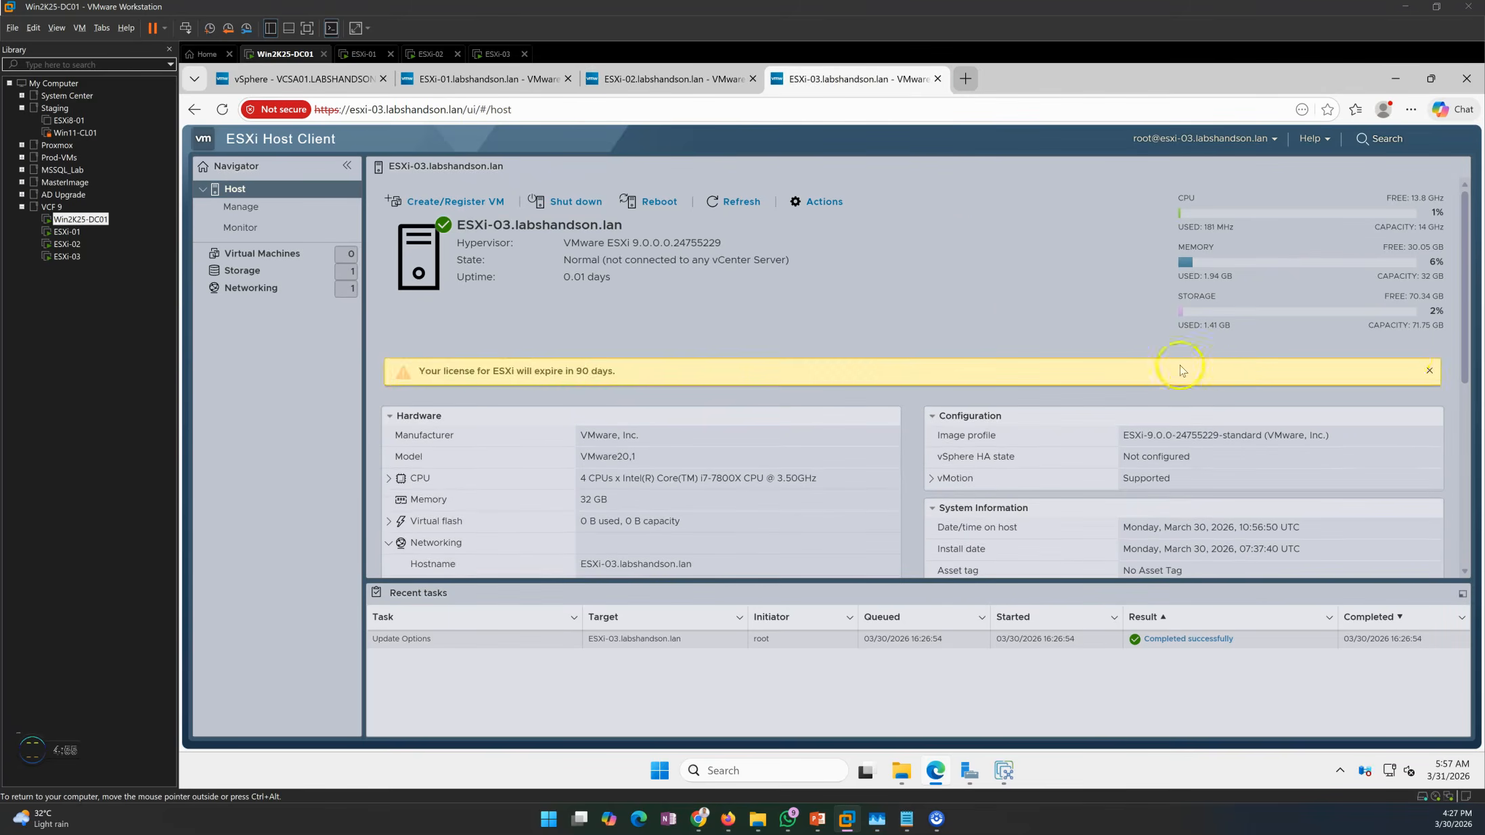
left_click(1428, 370)
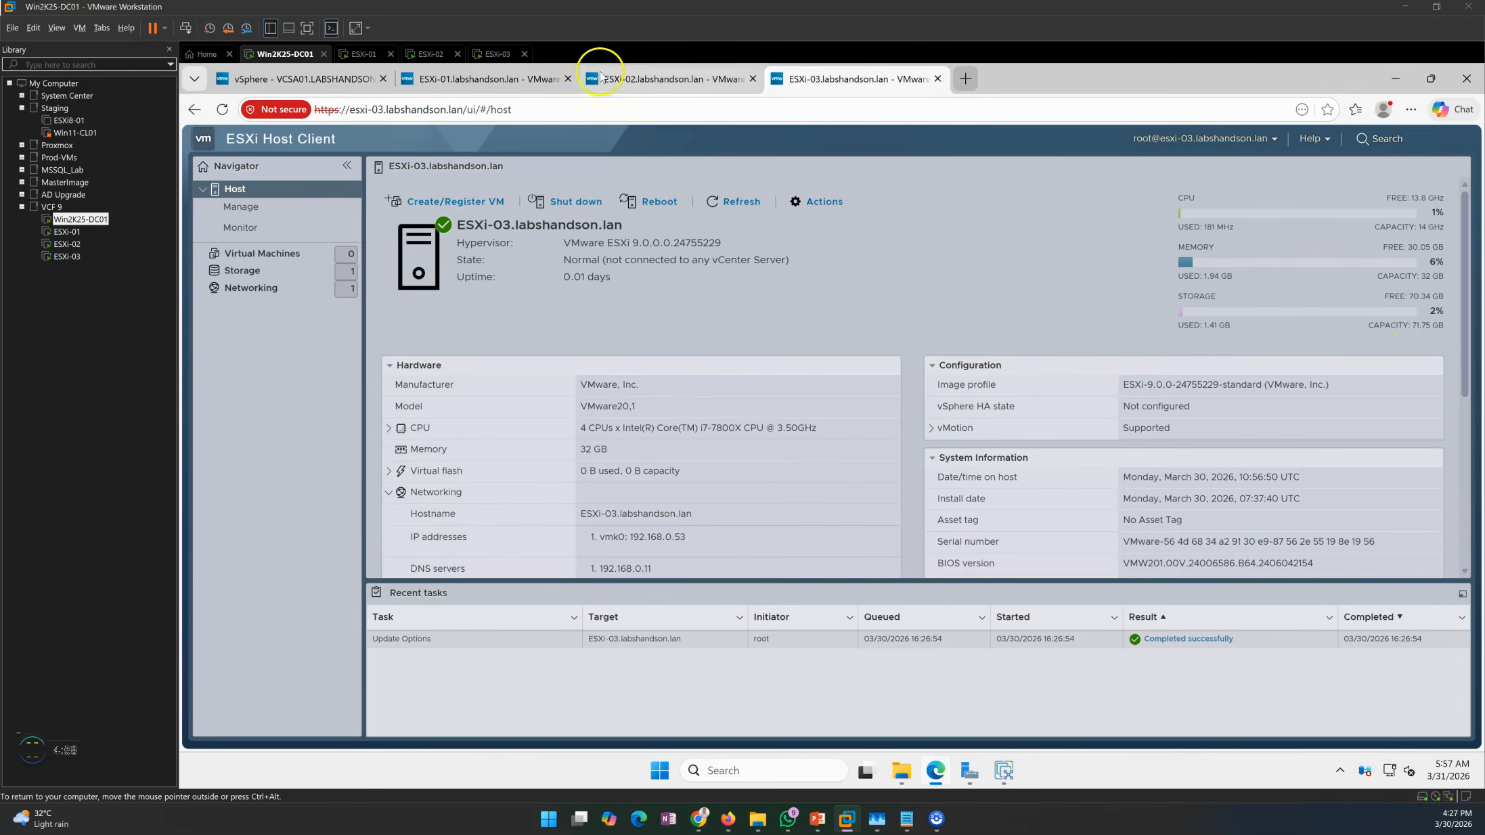
left_click(521, 76)
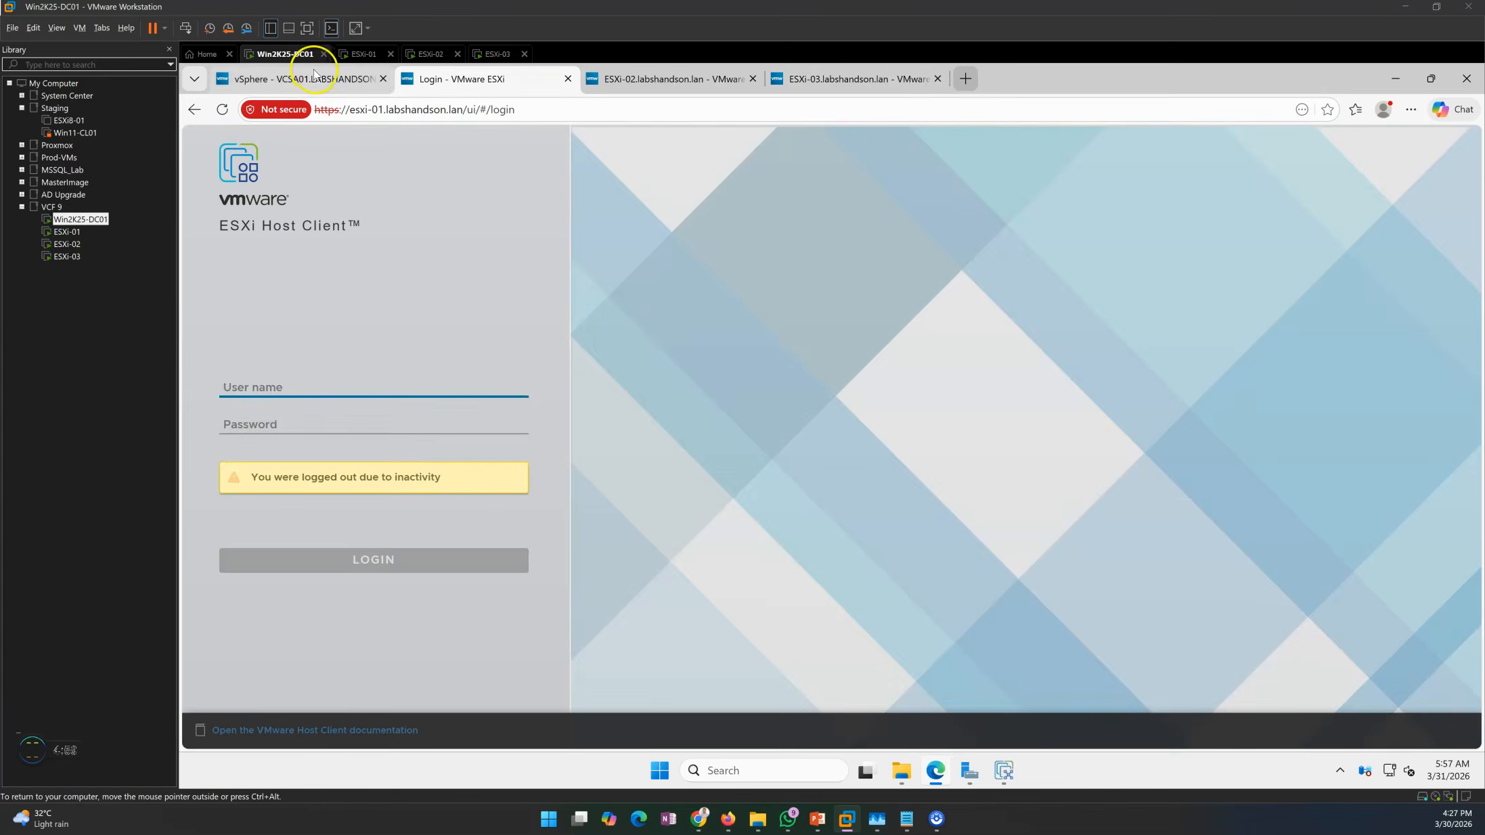
left_click(314, 77)
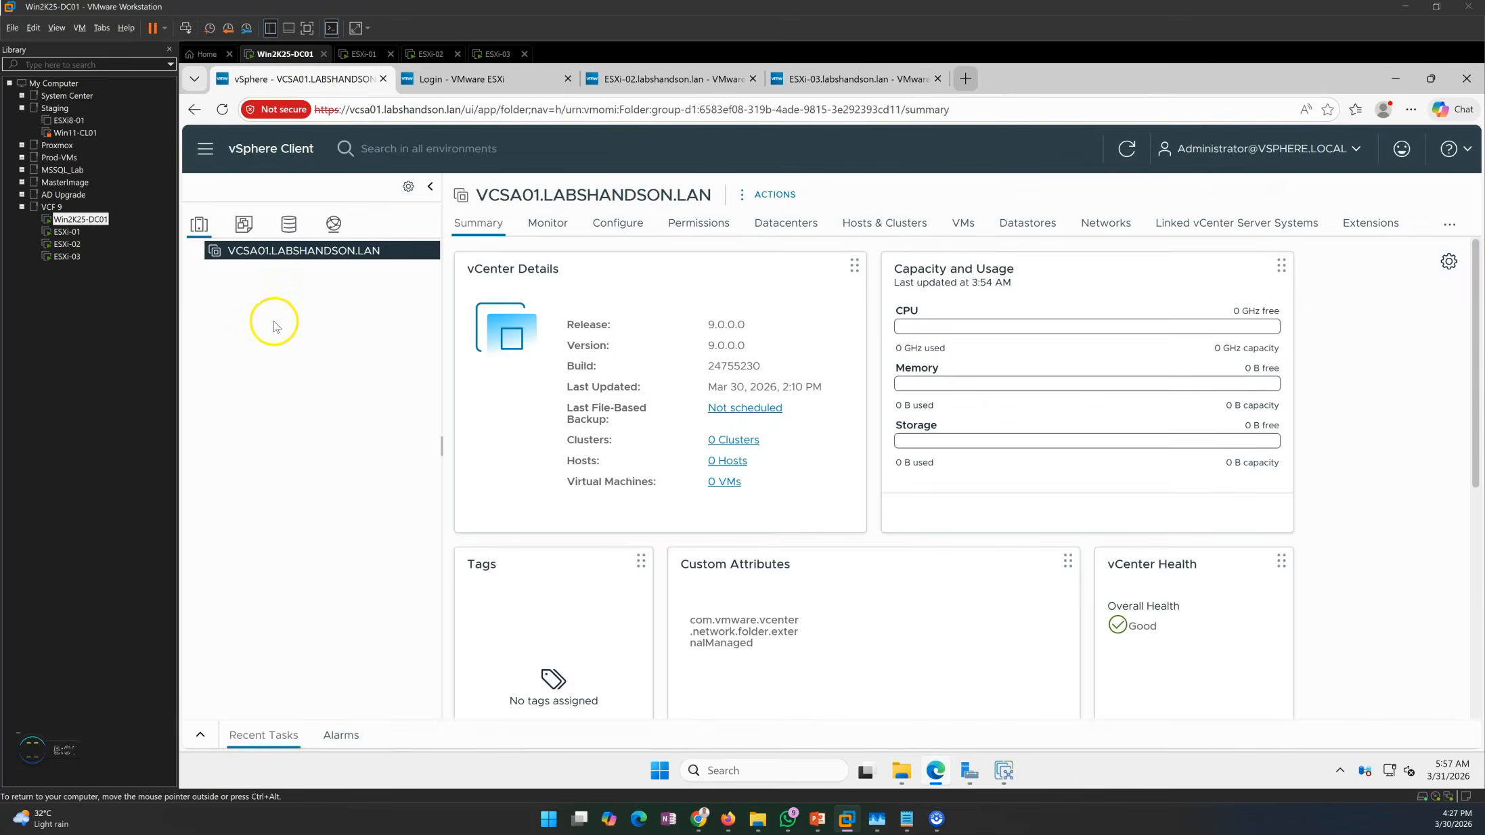
Create a datacenter named LHO-HO under VCSA01.LABSHANDSON.LAN.
right_click(269, 261)
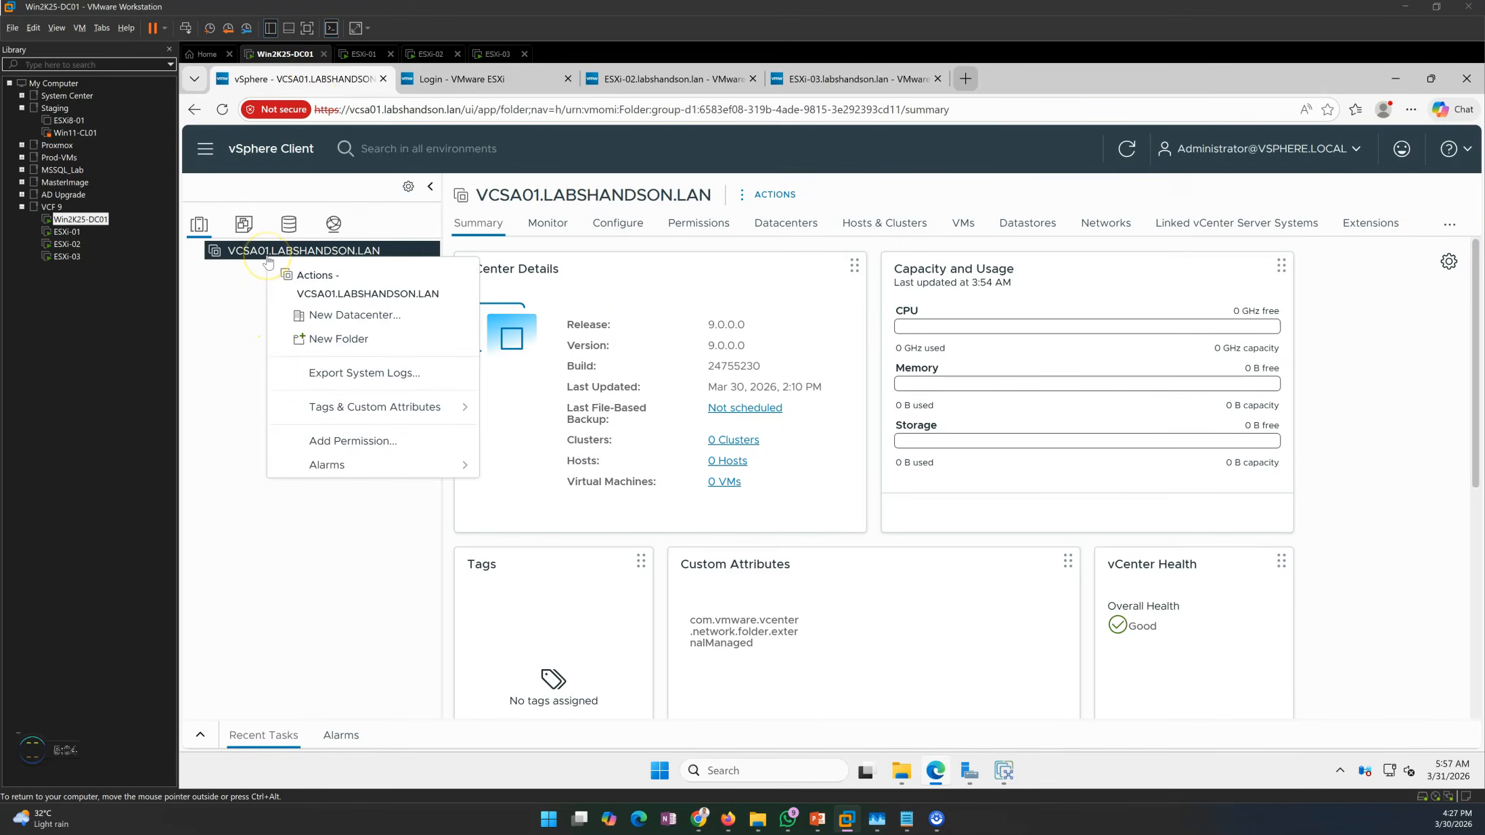
left_click(351, 317)
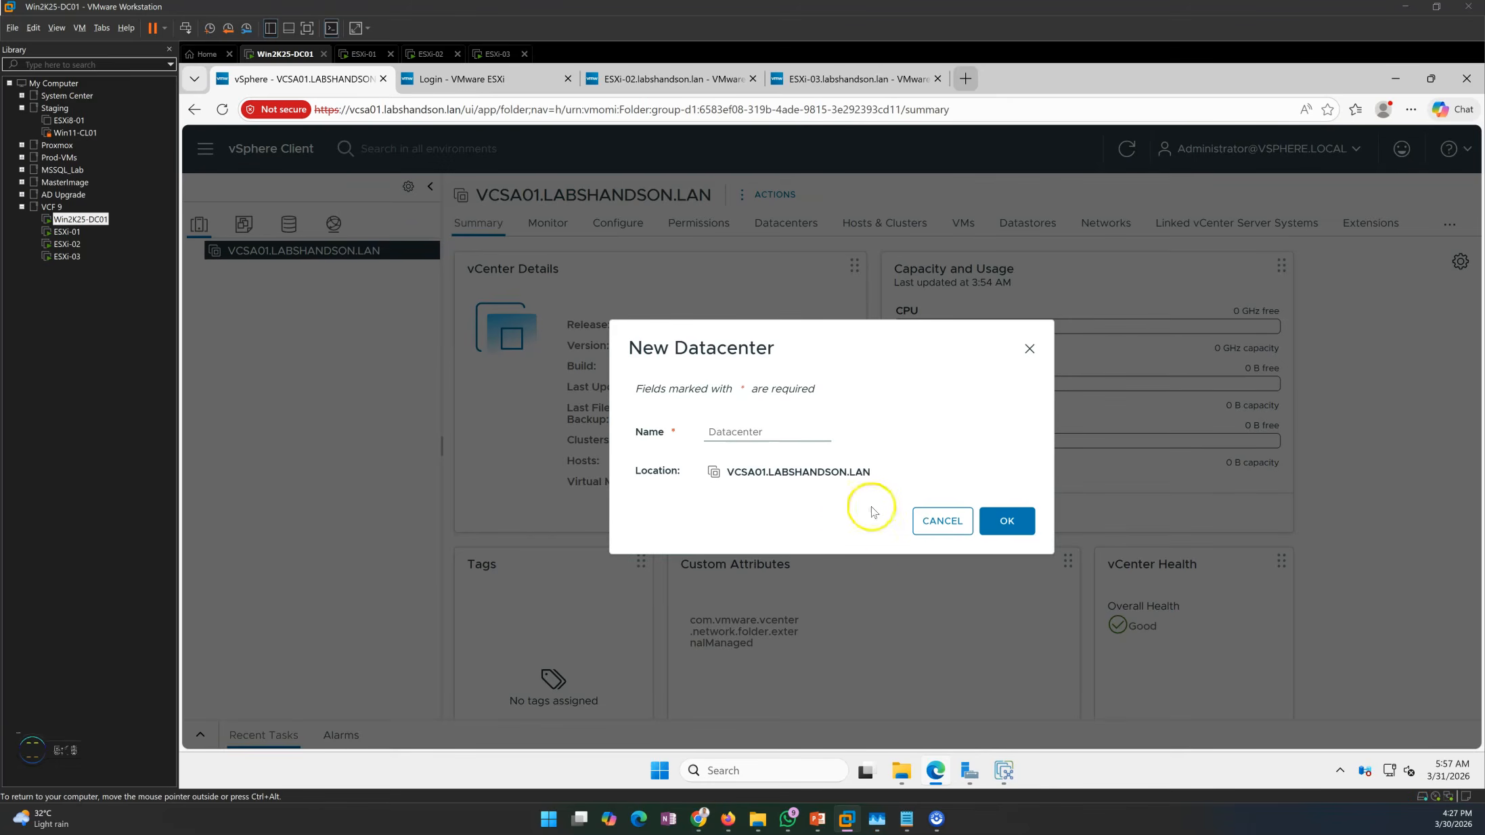
left_click(751, 434)
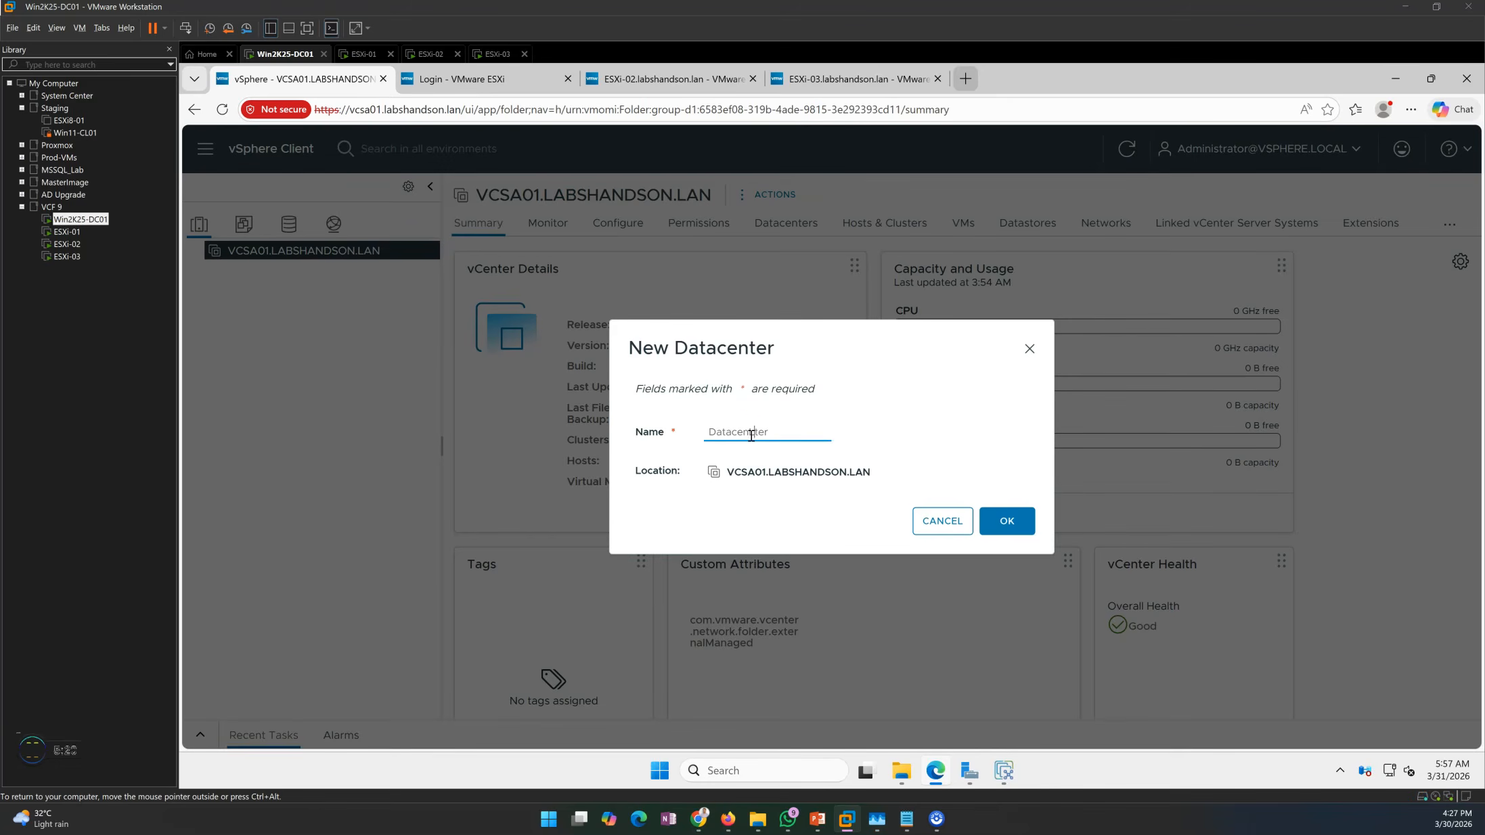
double_click(750, 434)
type("LHO-HO")
left_click(1008, 521)
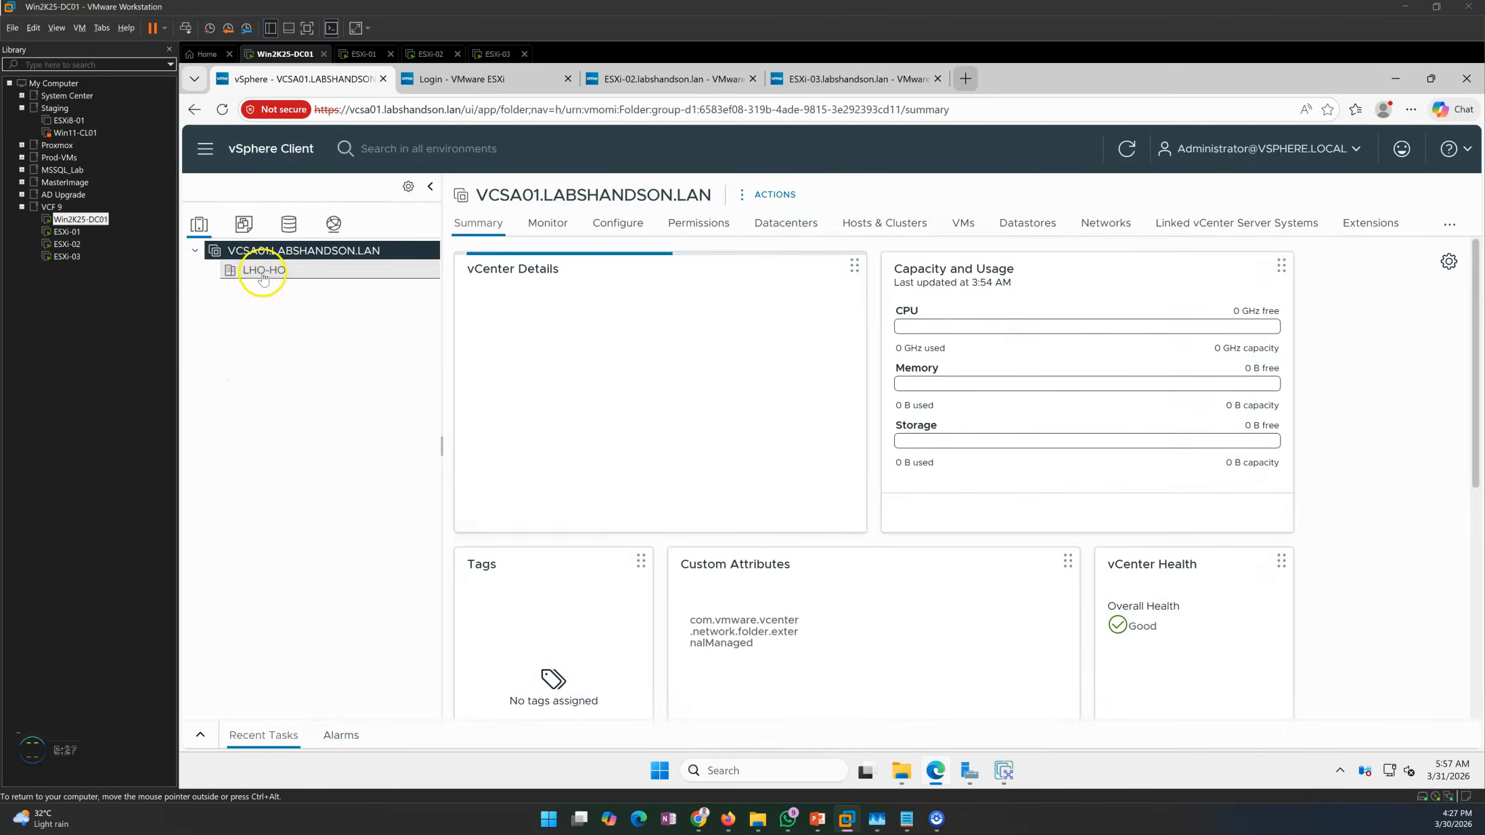
left_click(263, 274)
Create a second datacenter named LHO-Mumbai under VCSA01.LABSHANDSON.LAN.
right_click(266, 253)
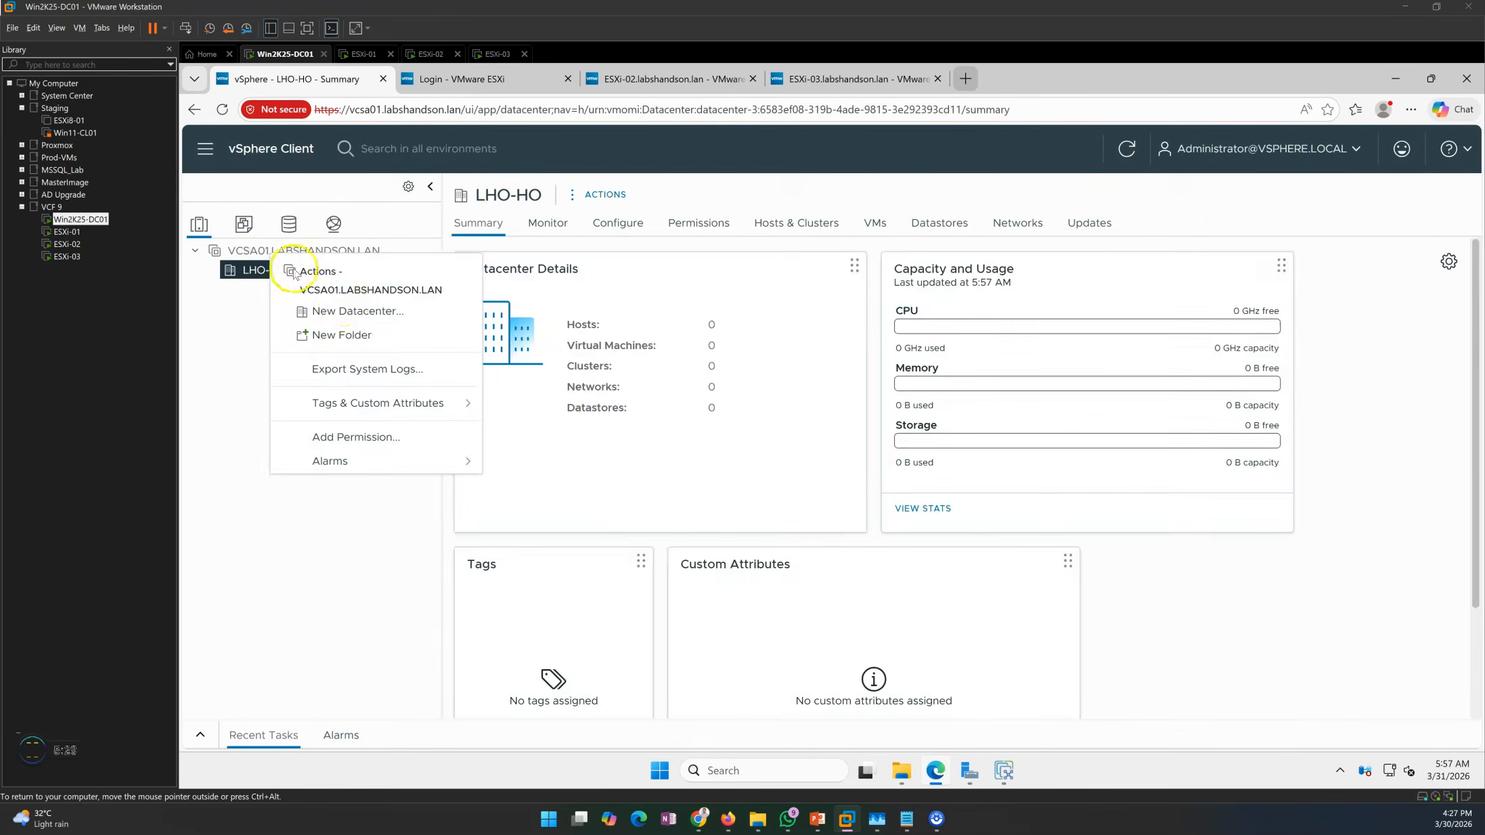
left_click(348, 311)
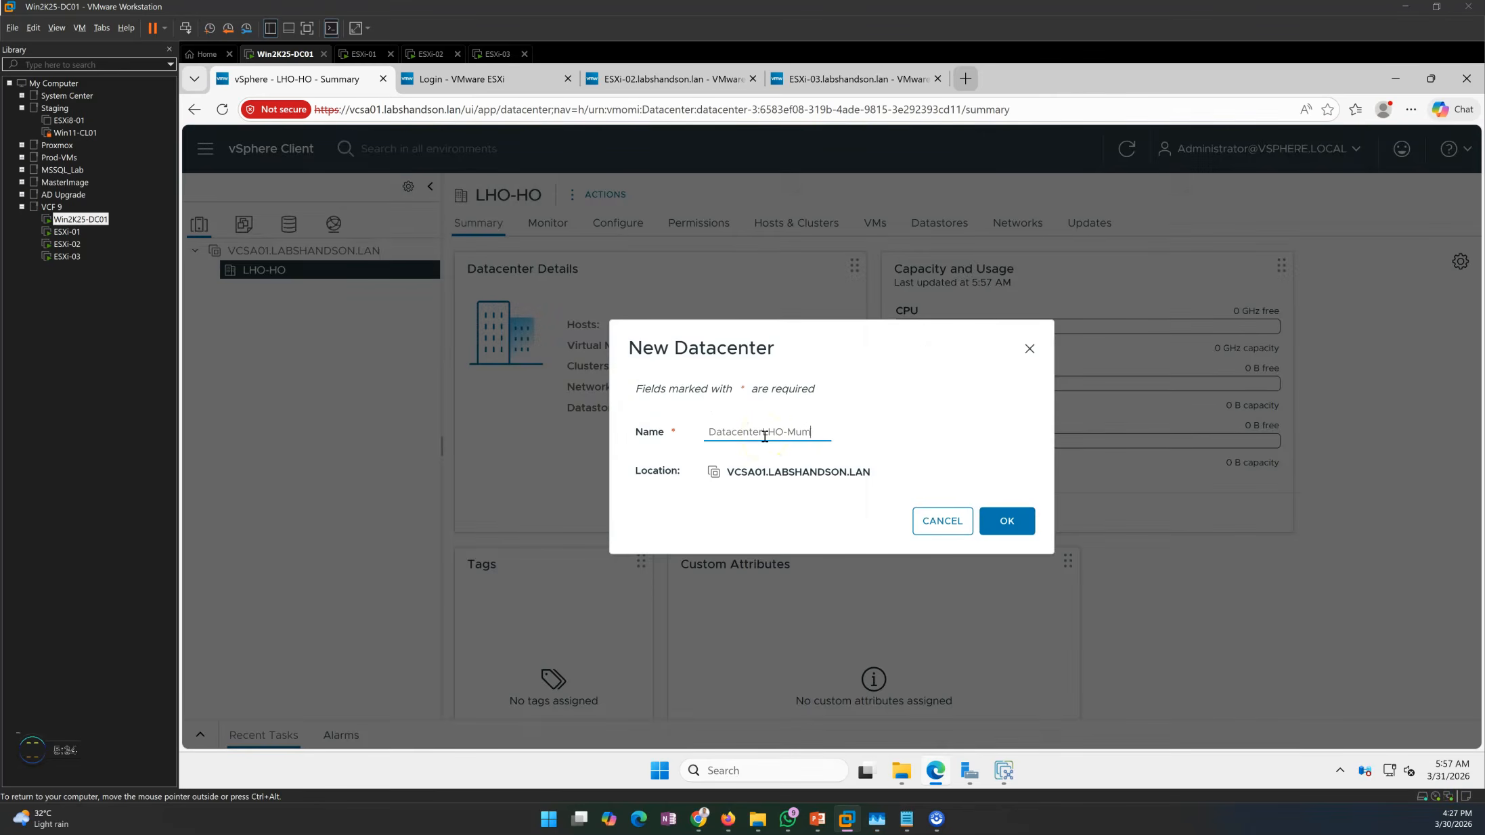
left_click(767, 433)
double_click(710, 433)
key("Delete")
left_click_drag(822, 433, 646, 430)
left_click(1027, 527)
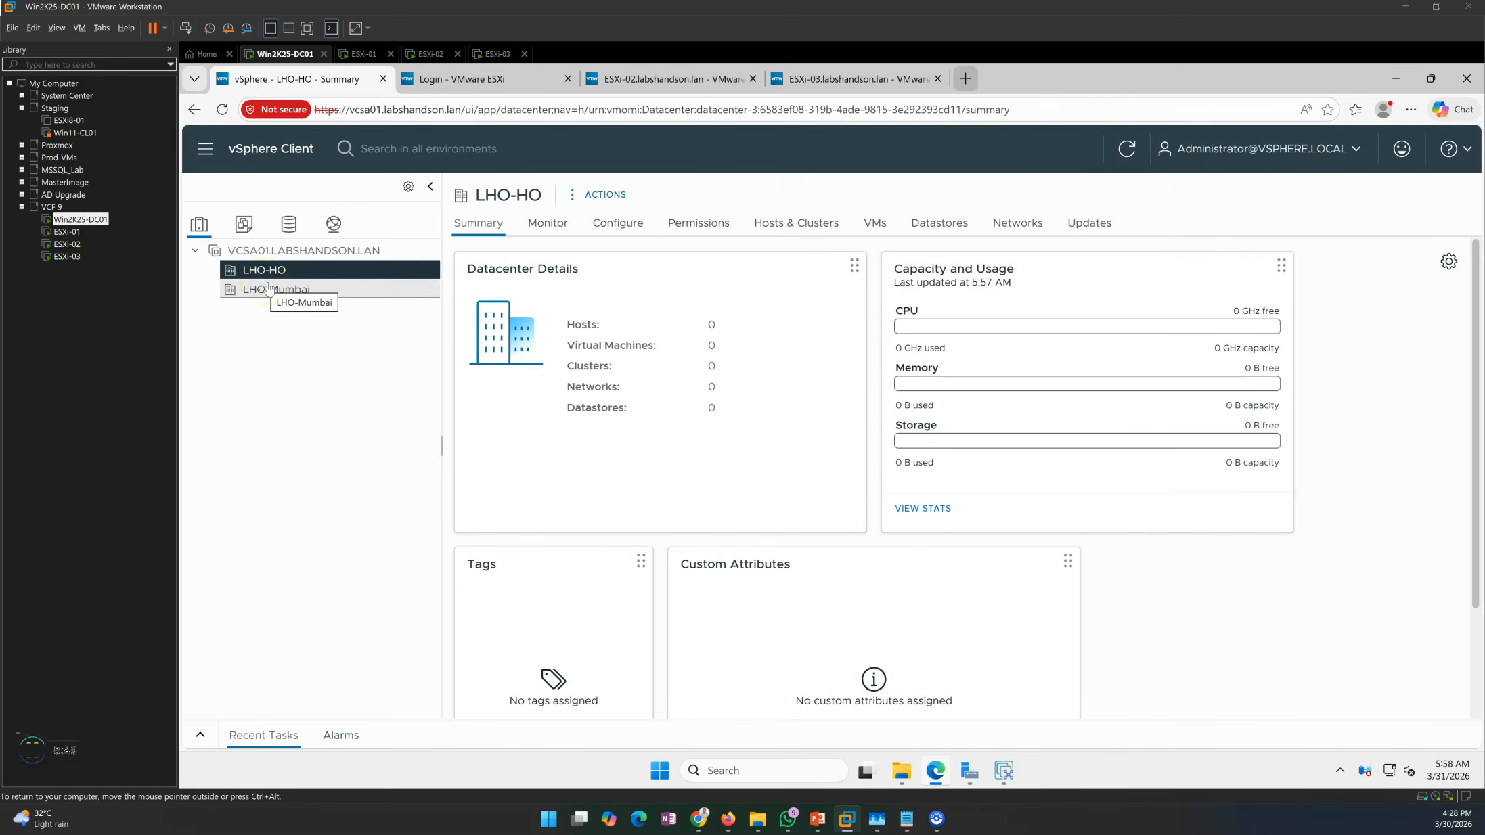
right_click(306, 273)
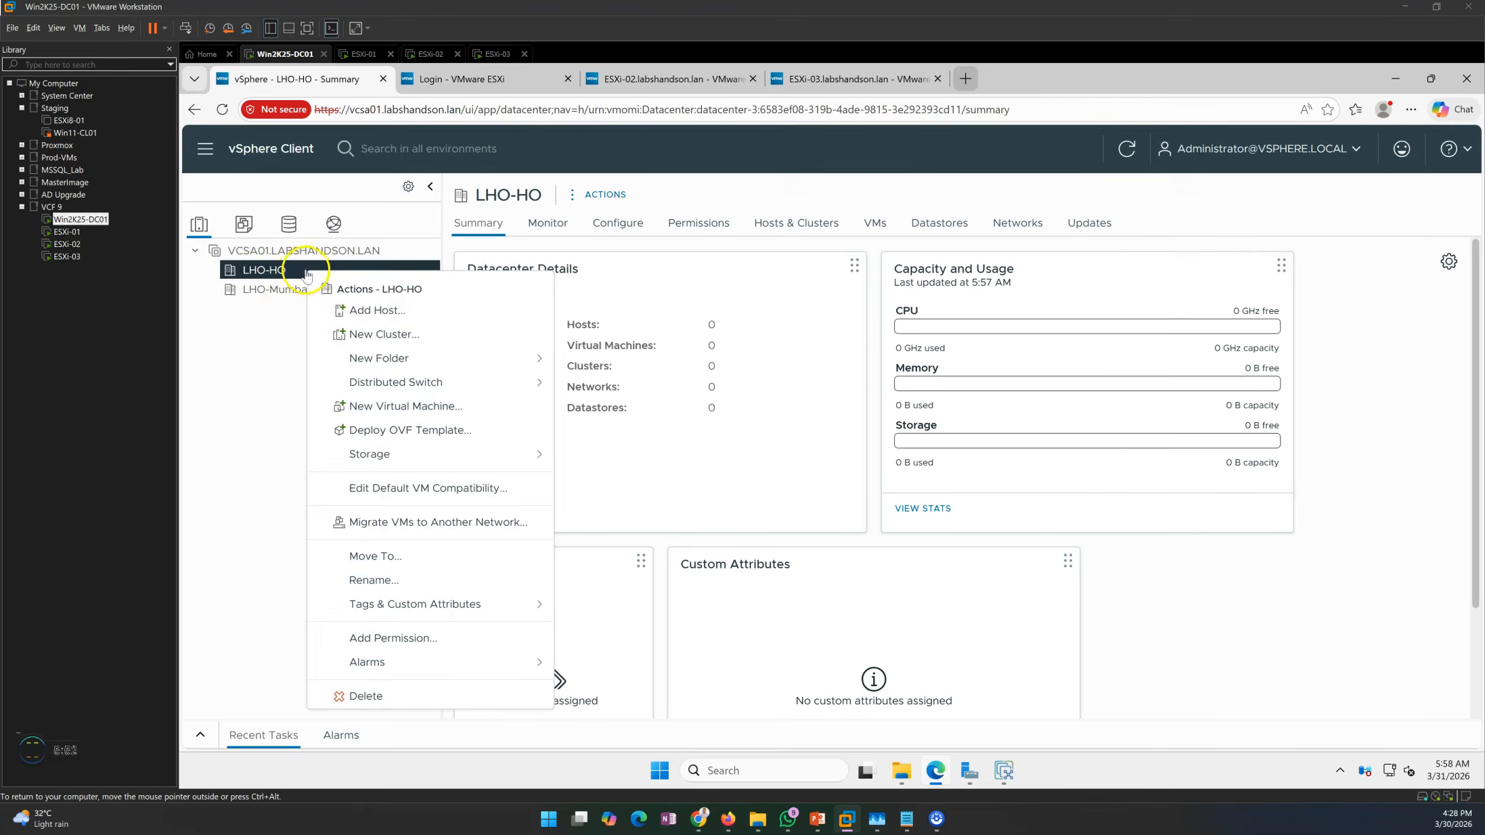
Start the Add Host wizard on the LHO-HO datacenter.
left_click(432, 315)
left_click(887, 336)
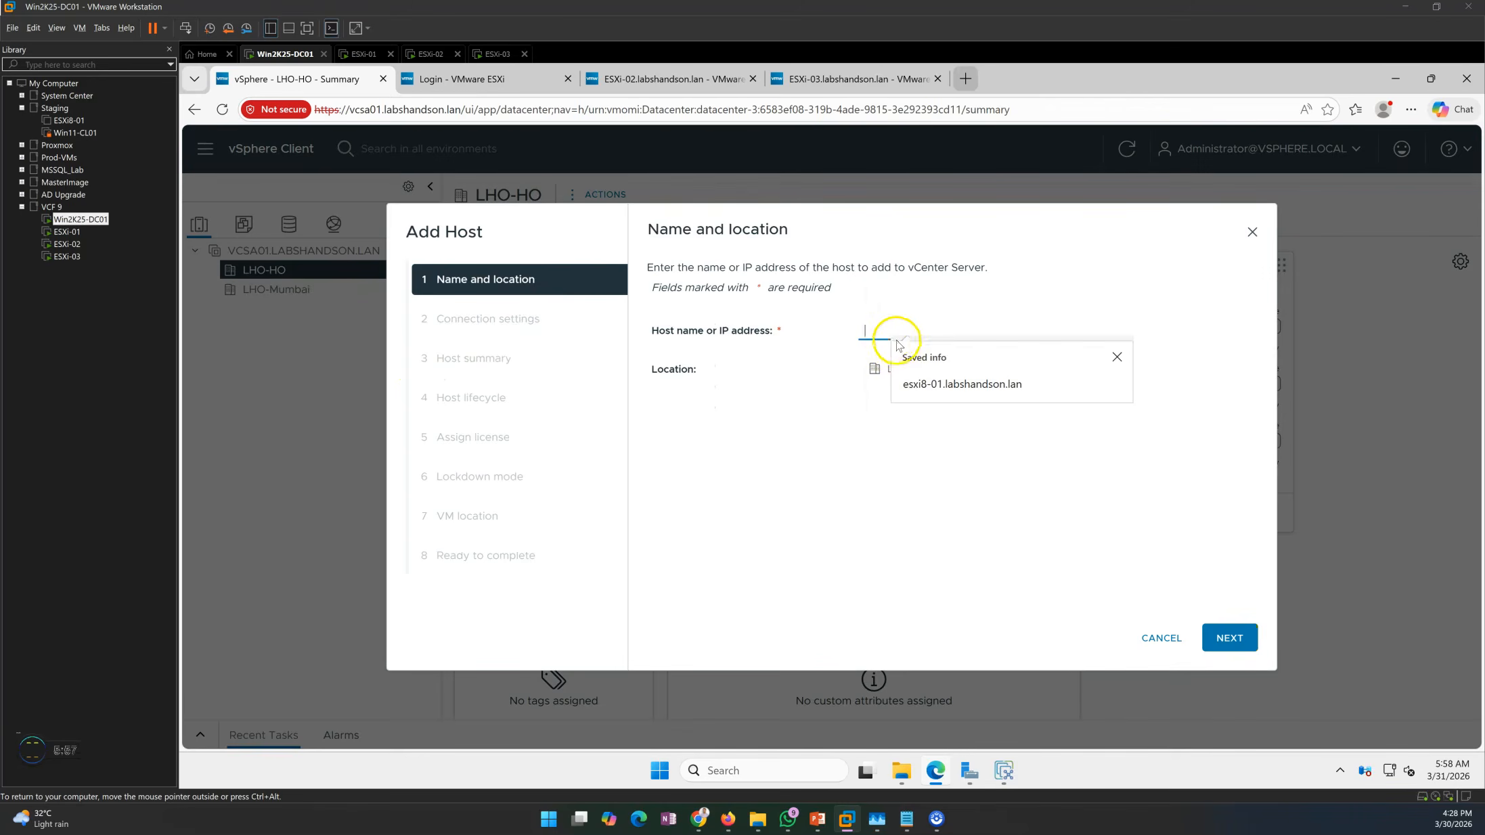
left_click(851, 466)
left_click(881, 333)
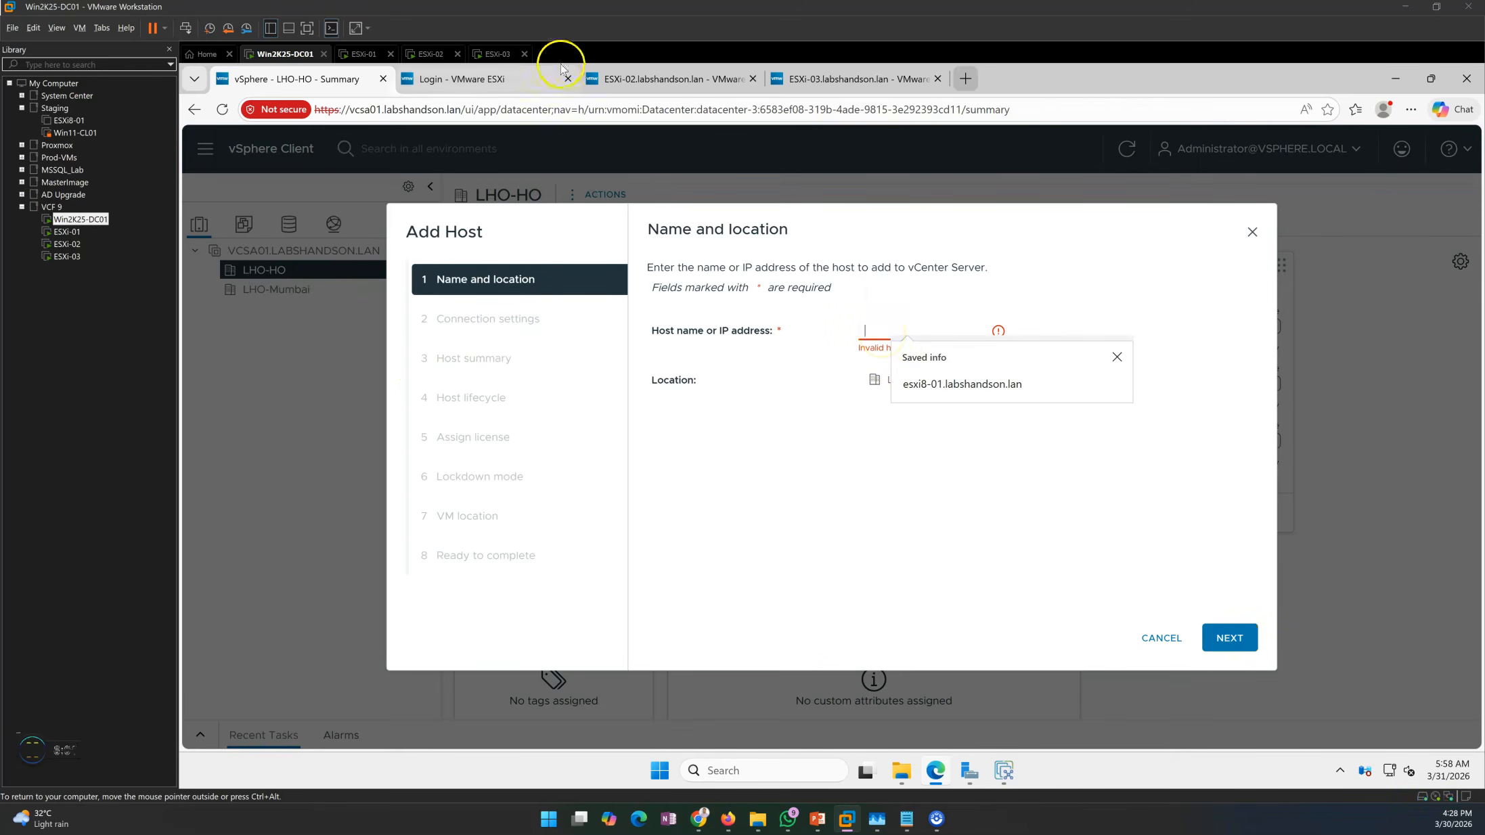
Enter host name esxi-01.labshandson.lan, copied from the ESXi-01 tab, continue, and open Server Manager.
left_click(483, 79)
left_click(463, 111)
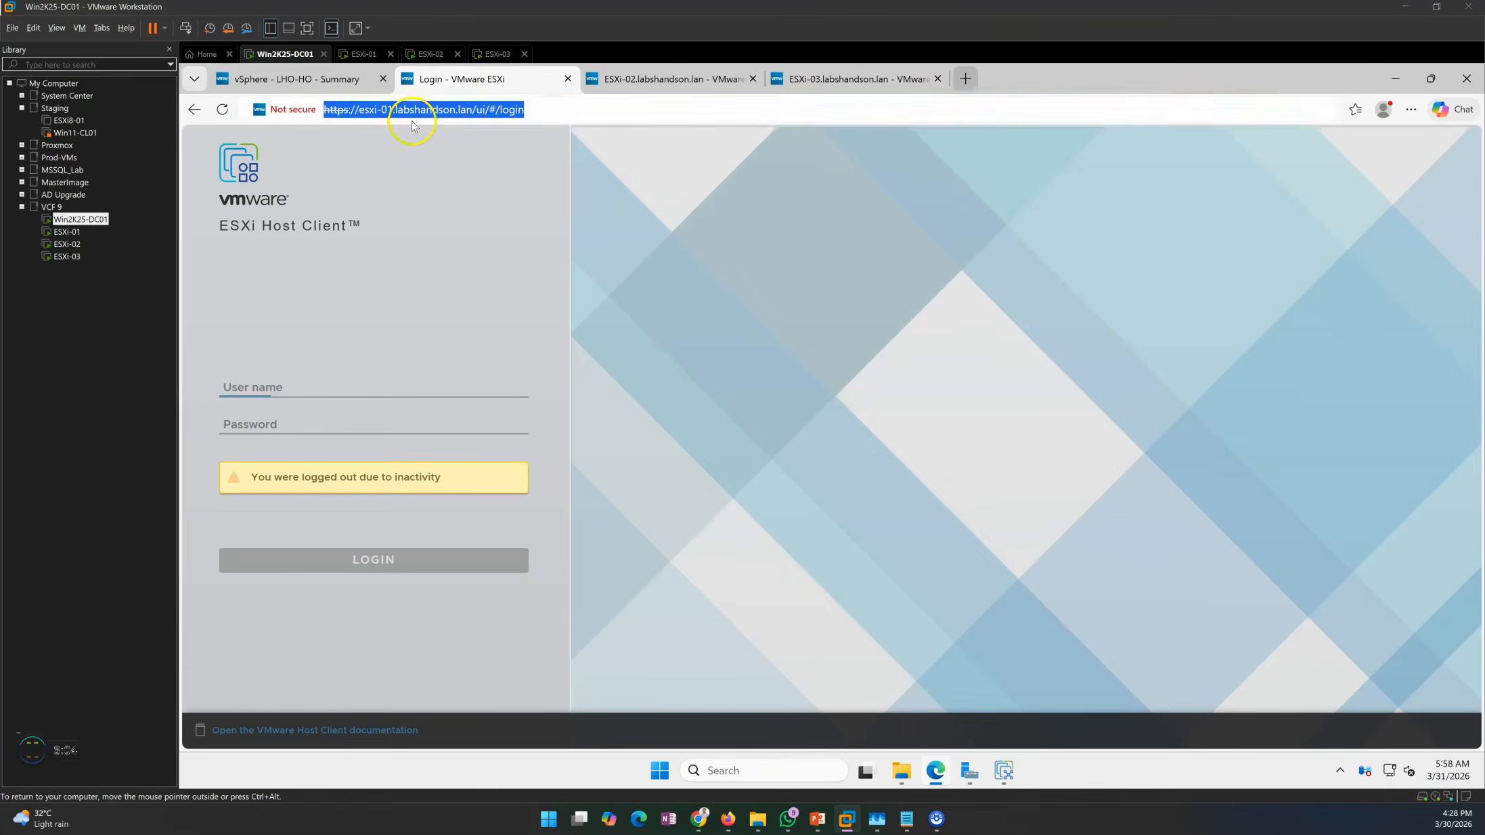
left_click_drag(359, 110, 472, 111)
key("ctrl+c")
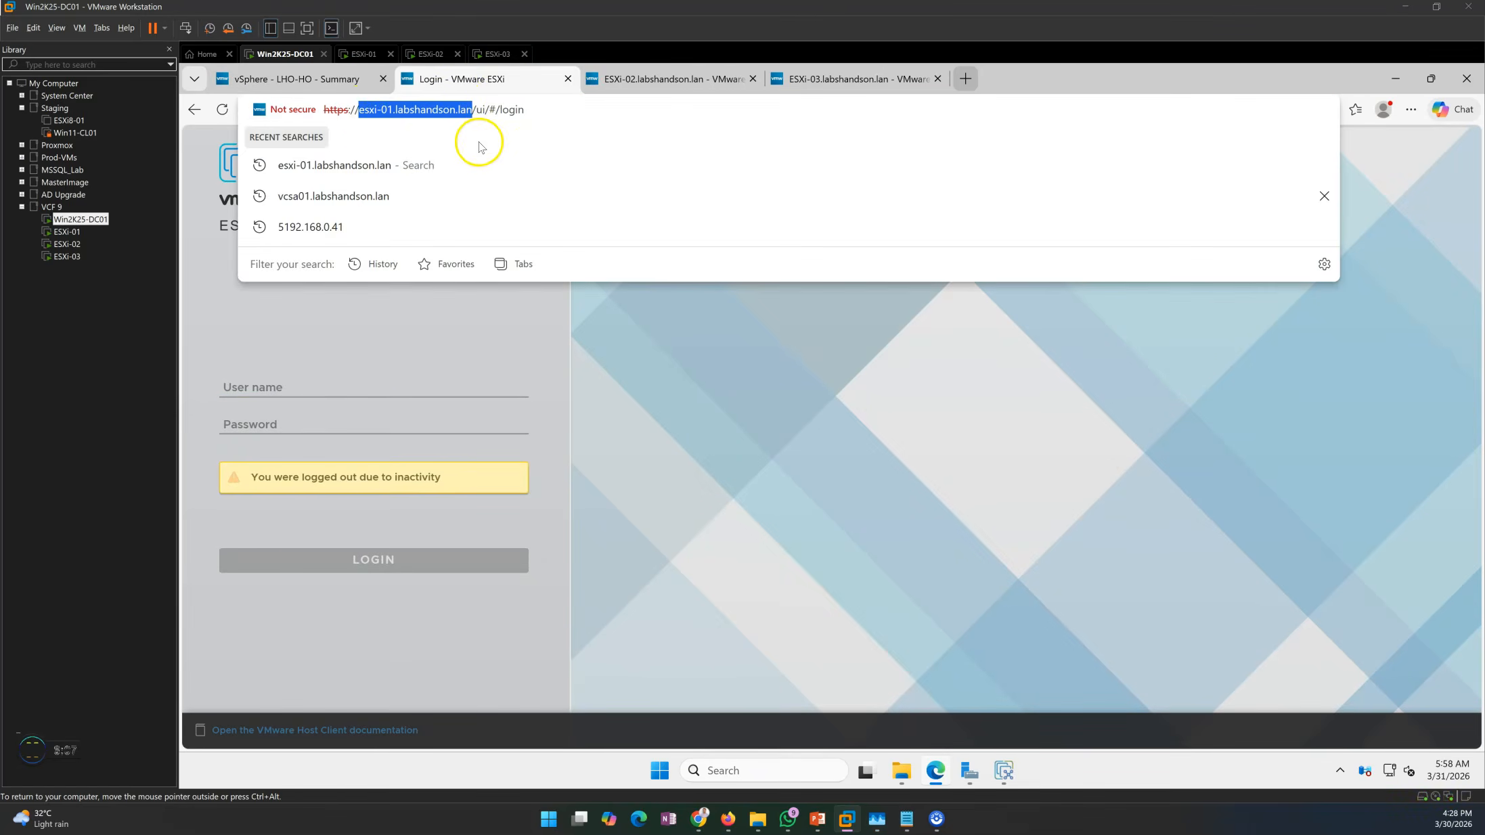
left_click(342, 79)
left_click(879, 330)
key("ctrl+v")
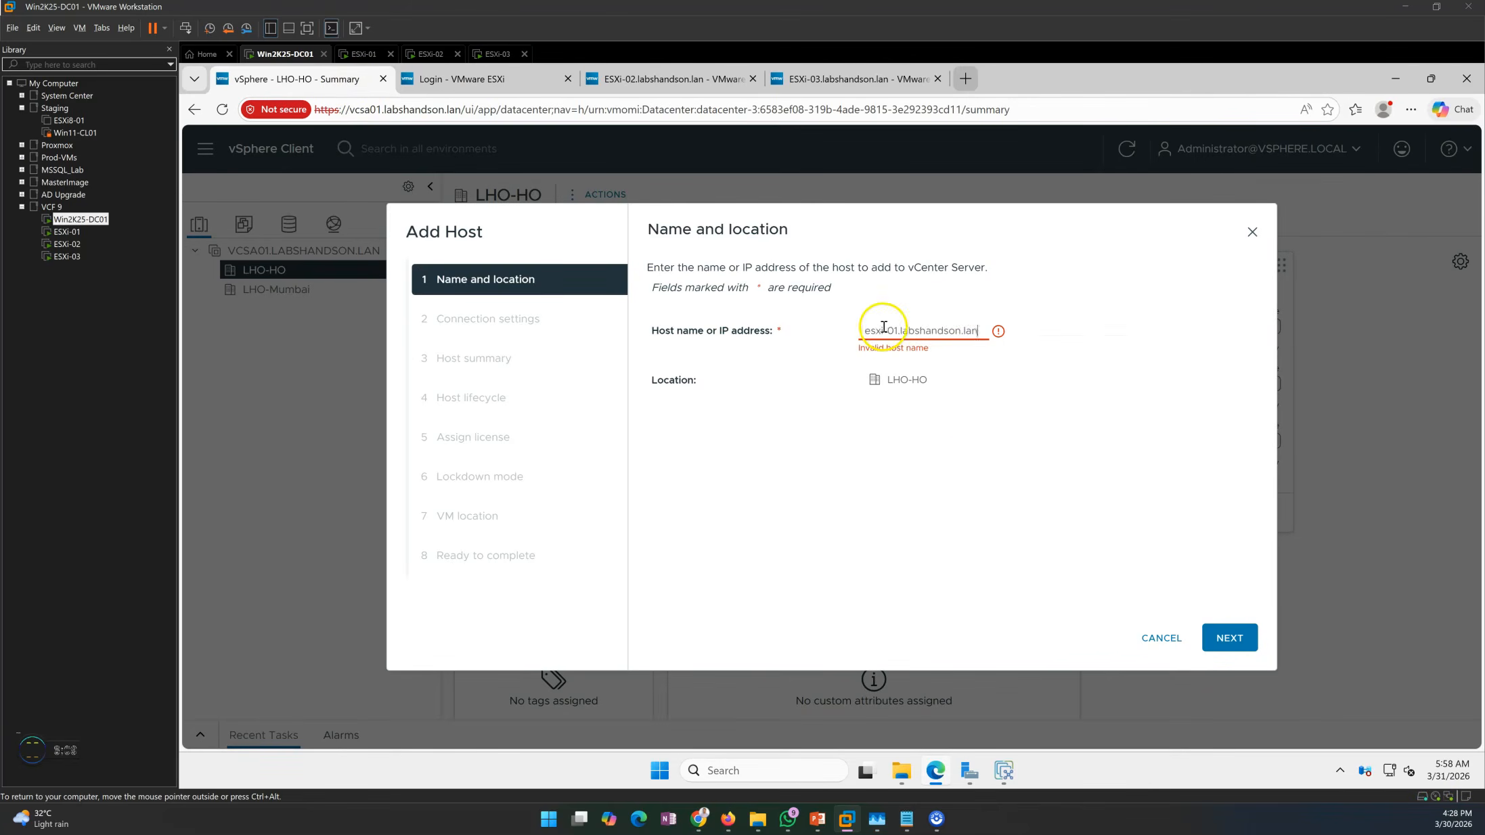
left_click(1216, 639)
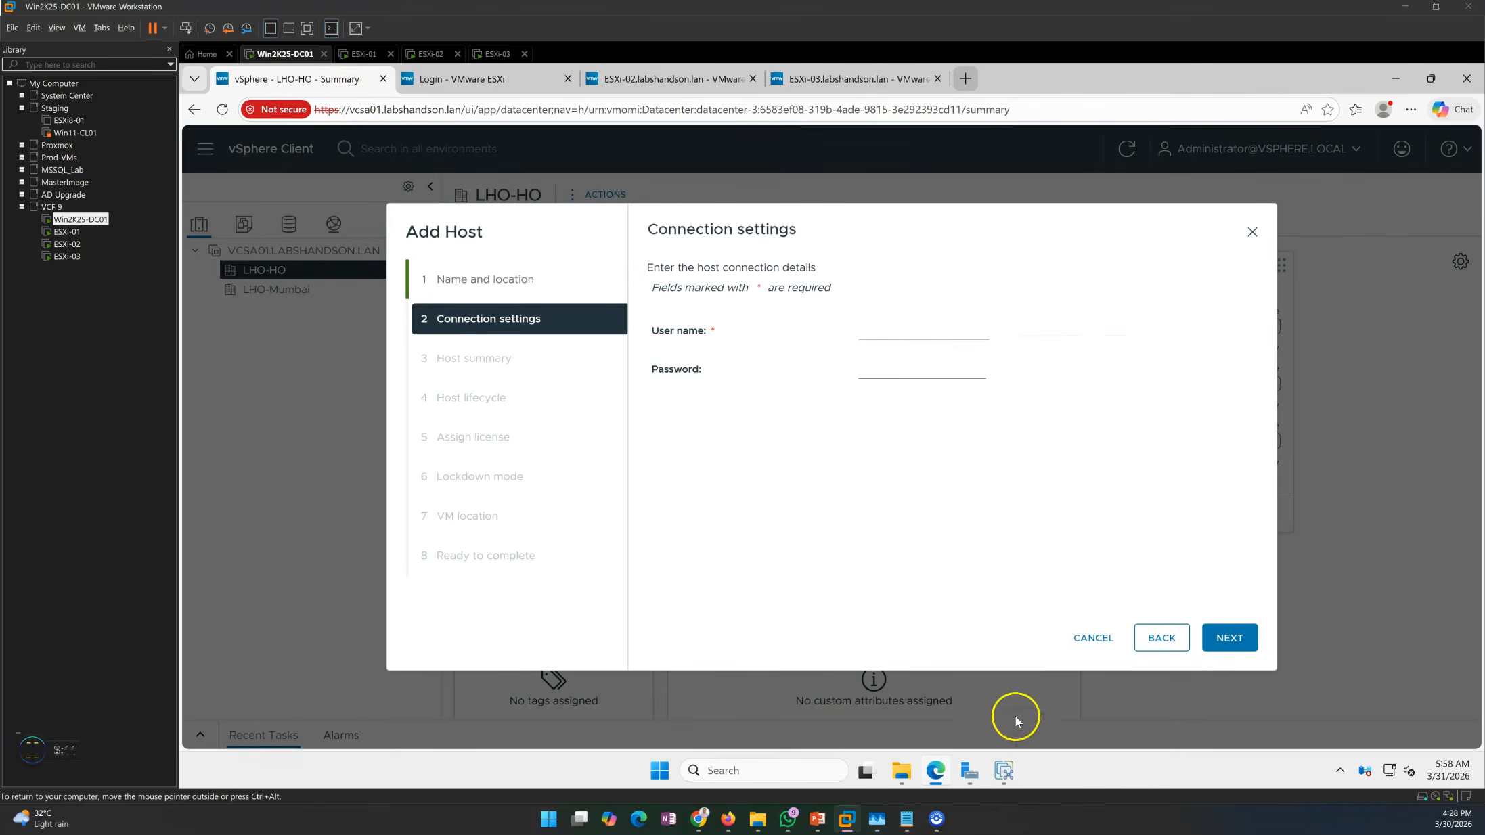
left_click(969, 770)
left_click(1082, 148)
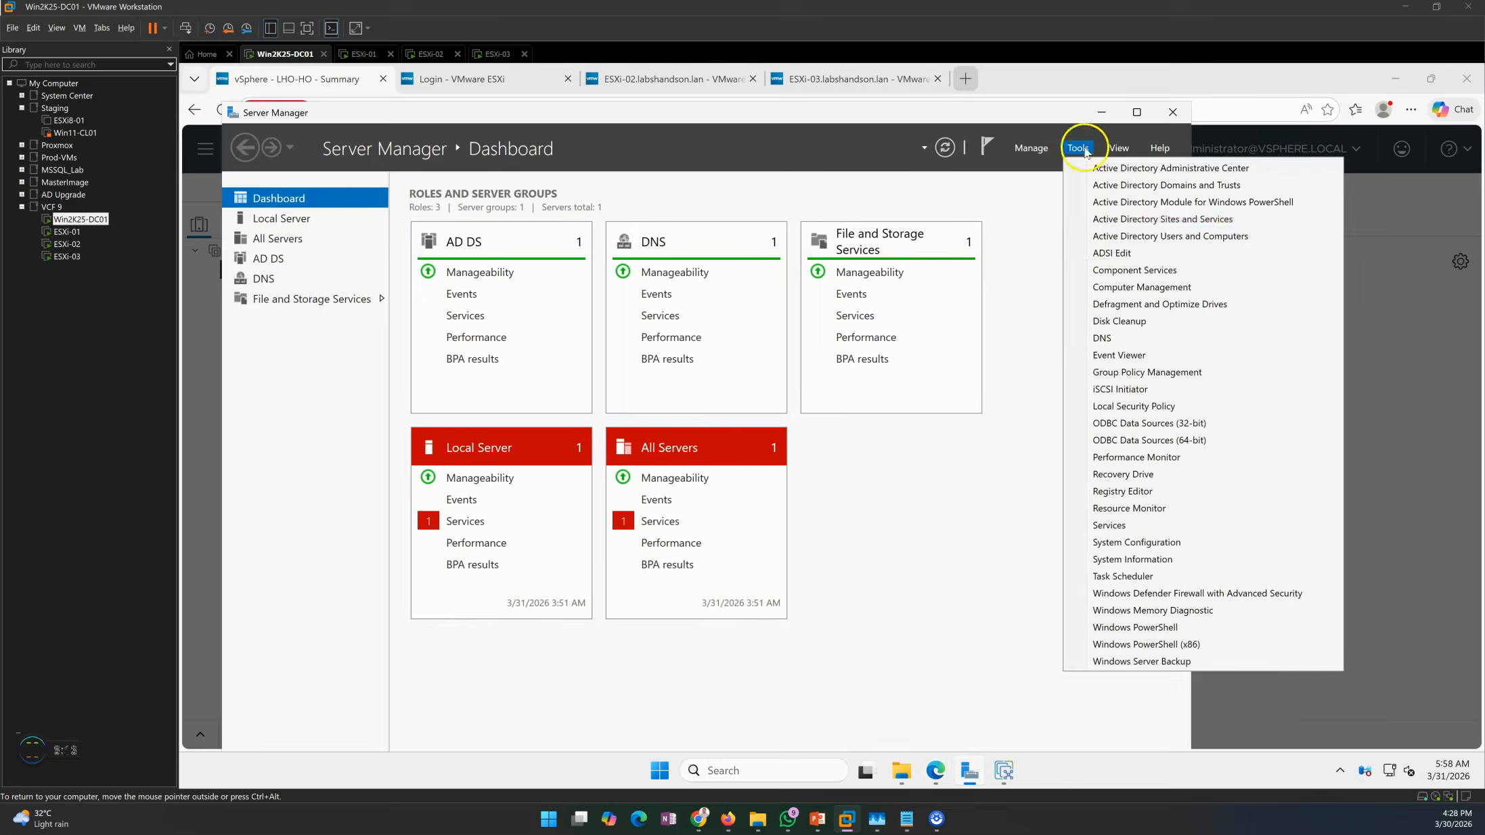
Verify the ESXi-01, ESXi-02, ESXi-03 and VCSA01 A records in DNS Manager's LABSHANDSON.LAN zone.
left_click(1126, 336)
left_click(1103, 112)
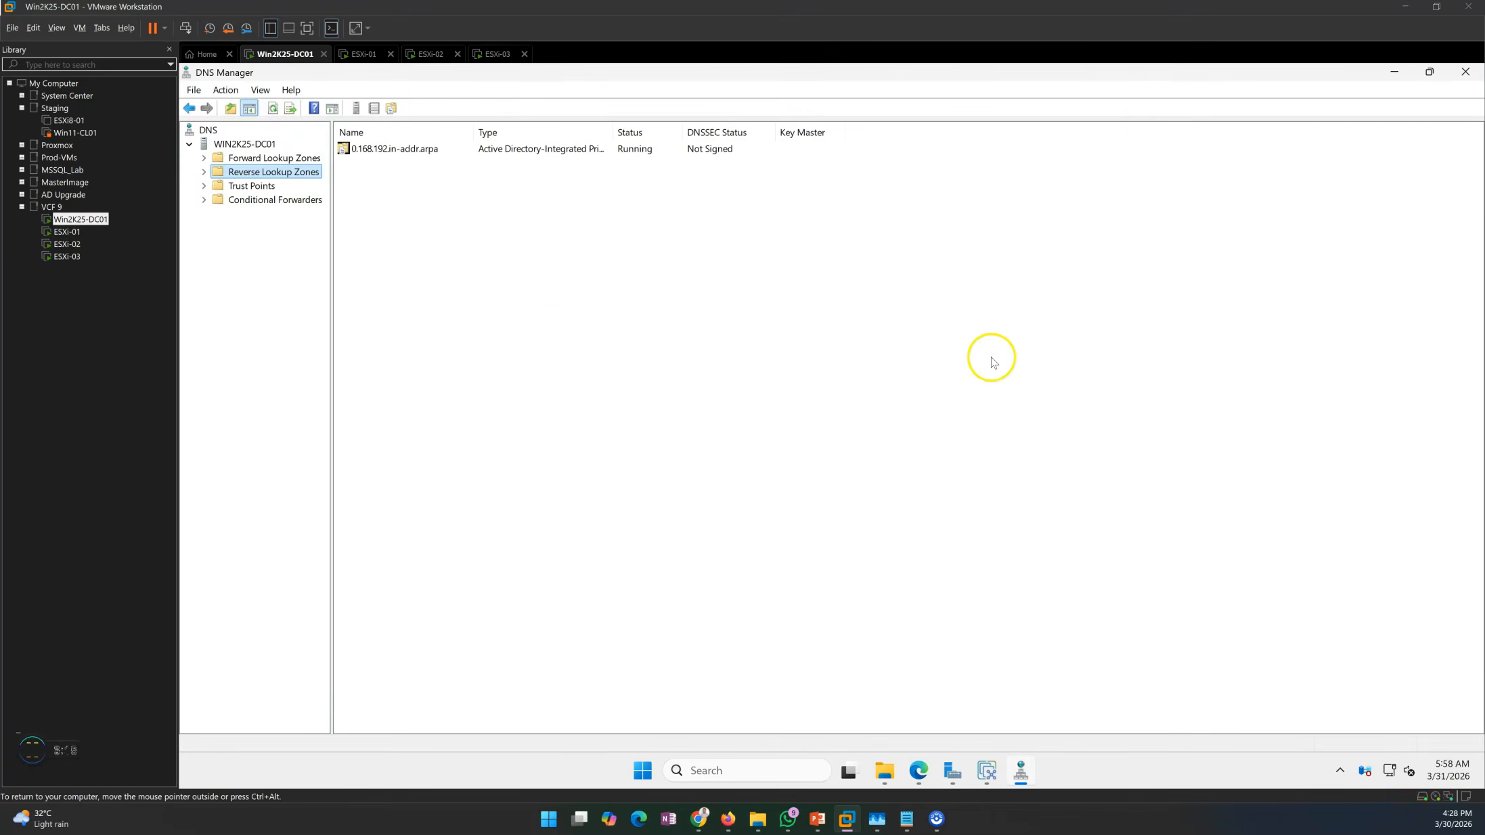
double_click(257, 158)
double_click(385, 164)
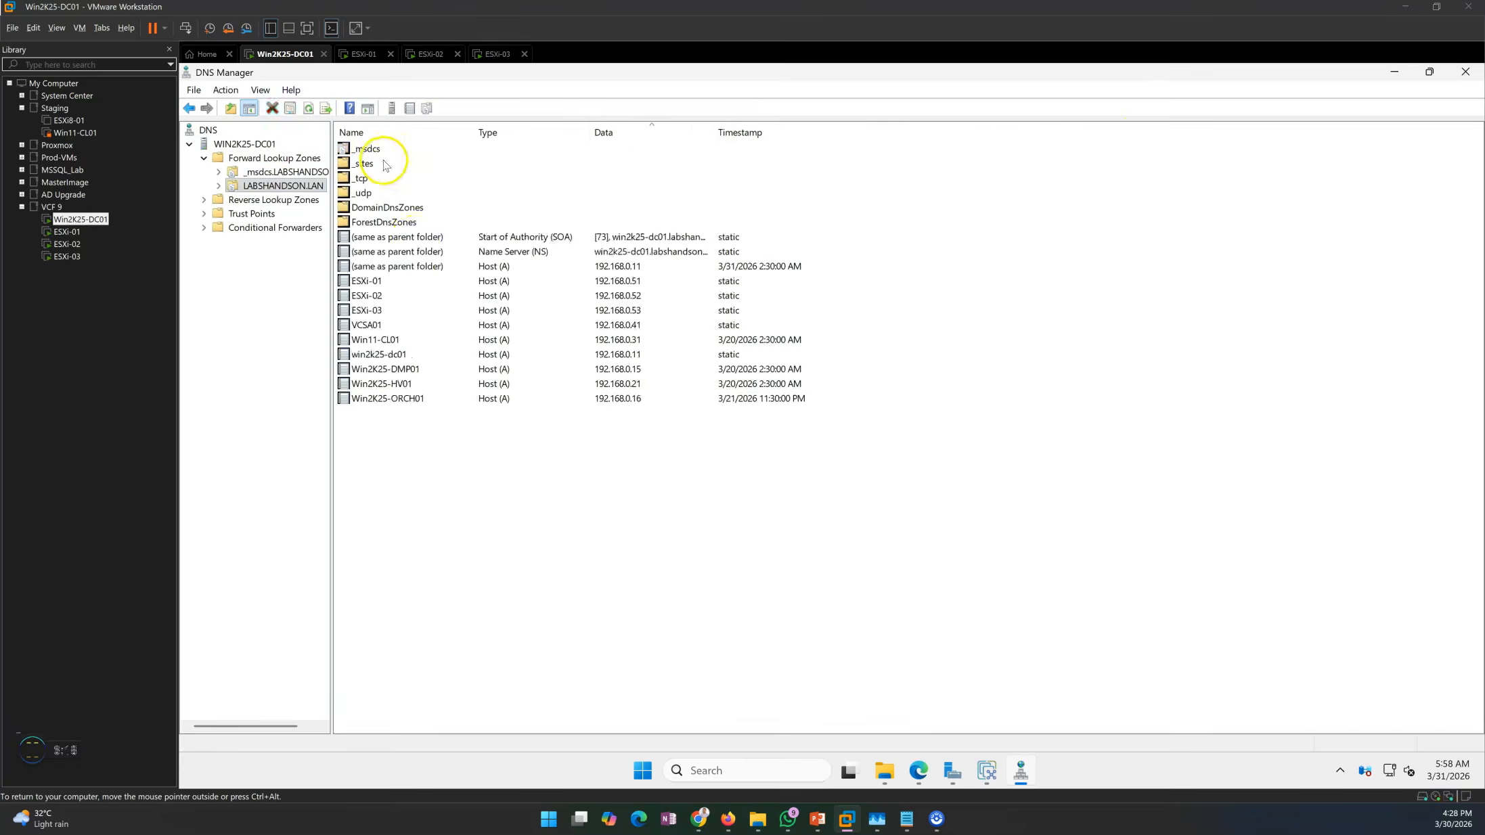
left_click(381, 442)
left_click(388, 459)
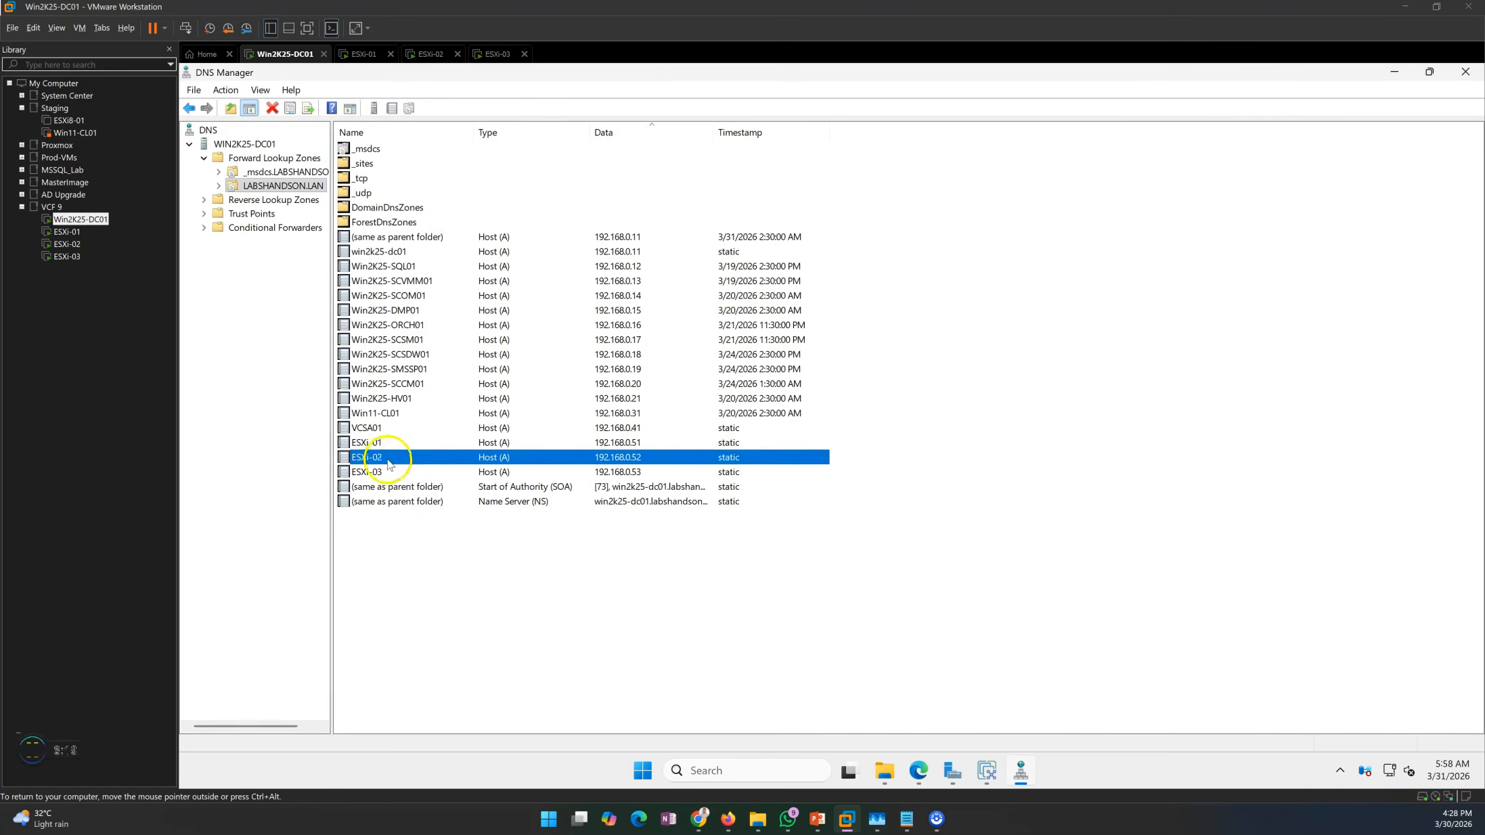
left_click(399, 473)
left_click(624, 430)
left_click(628, 456)
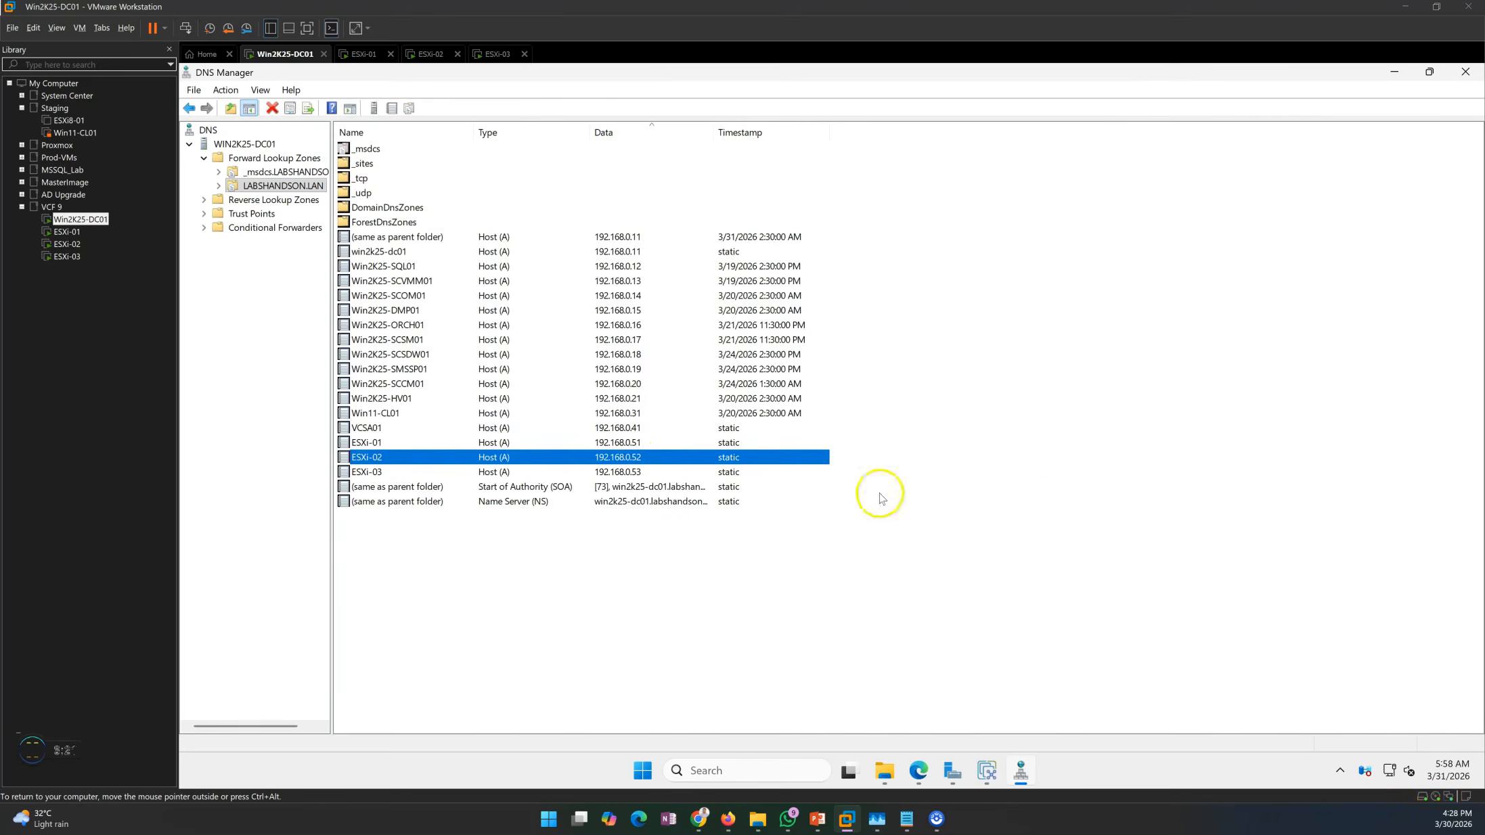
left_click(1391, 71)
left_click(873, 328)
Connect with user root and the password, accepting the host's security certificate.
type("root")
key("Tab")
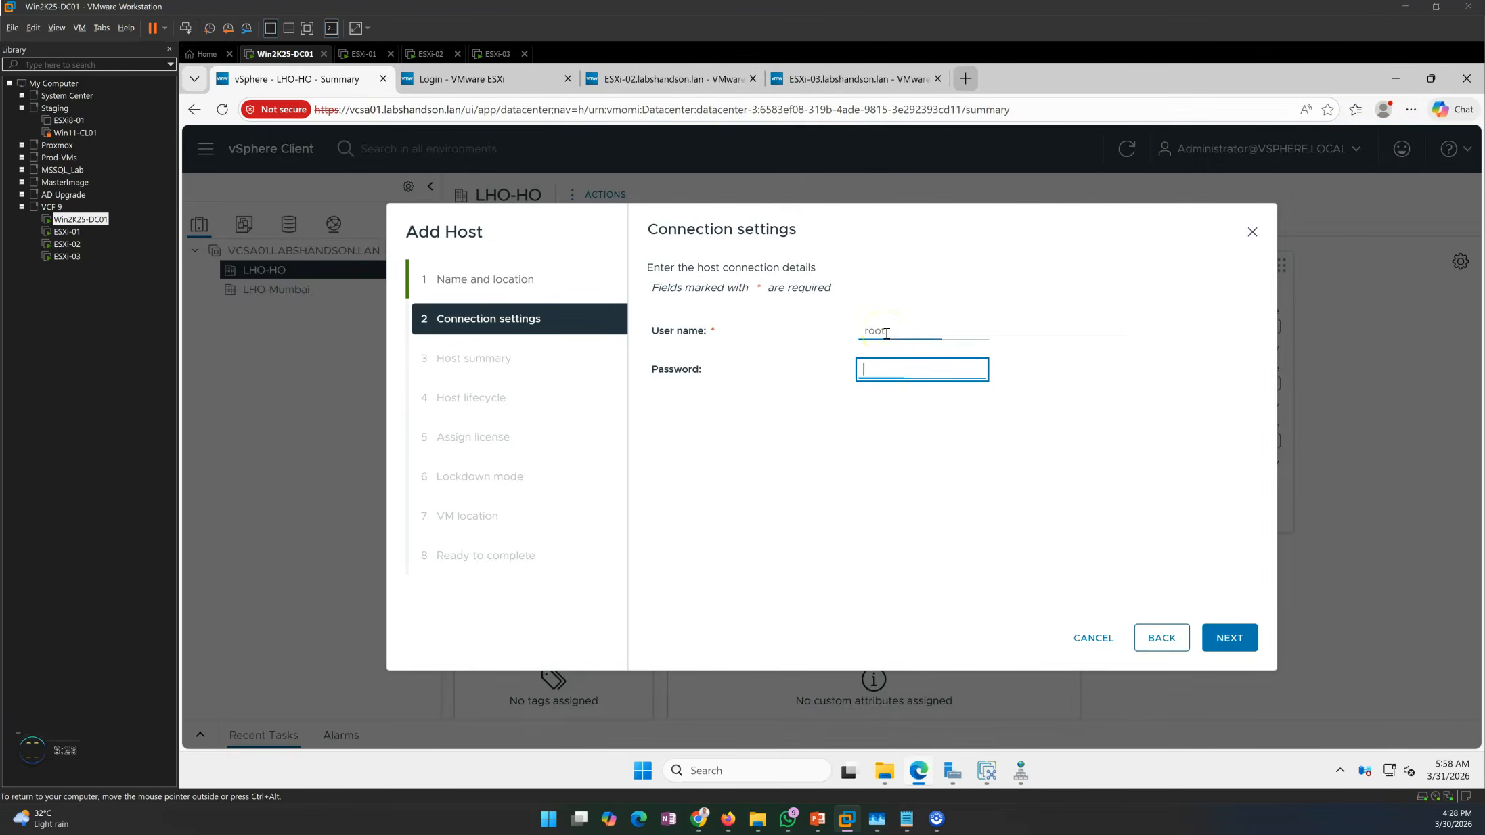
type("••••••••")
left_click(1240, 640)
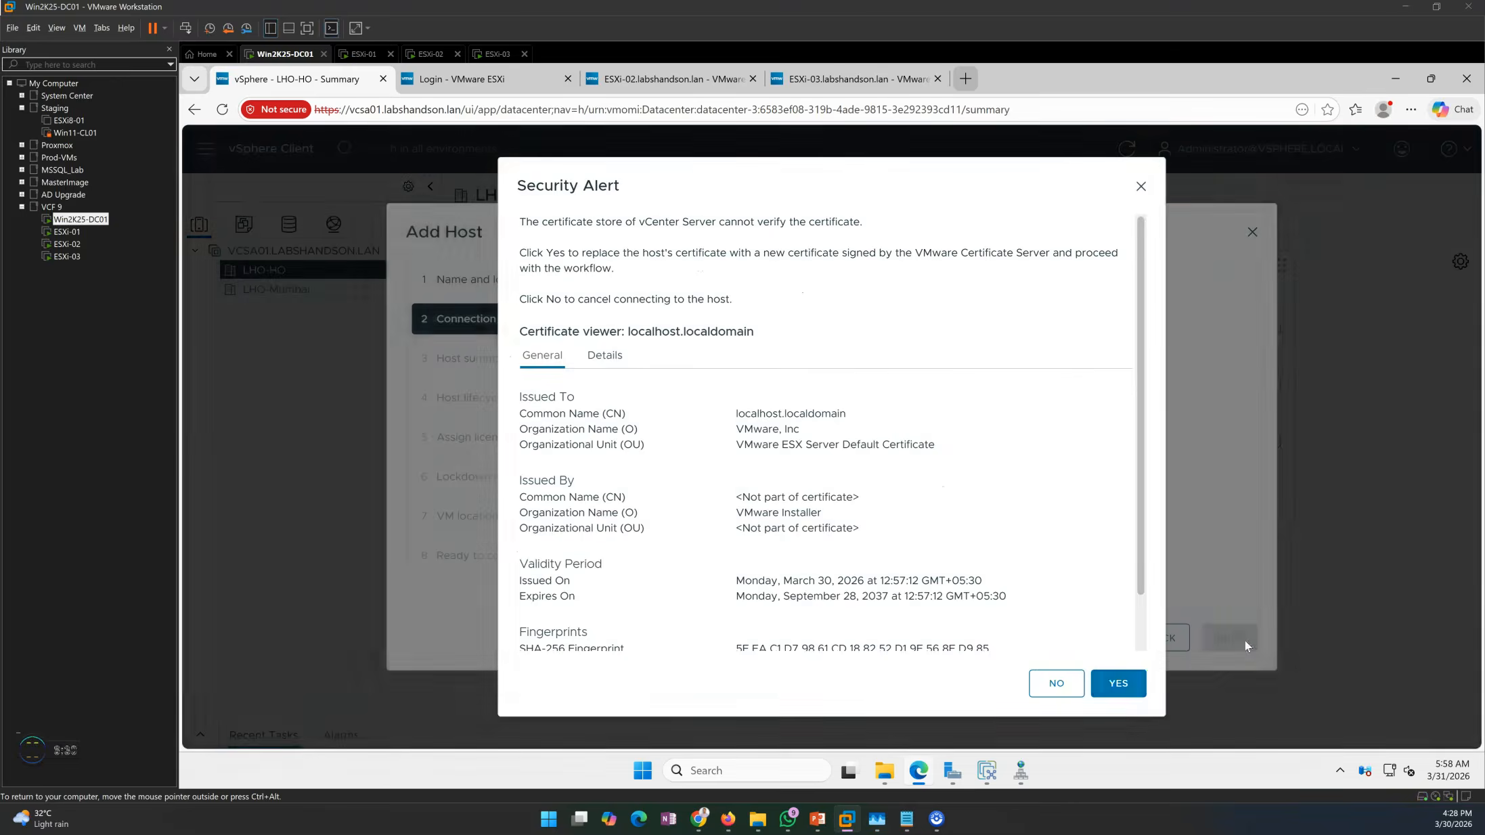
left_click(1130, 693)
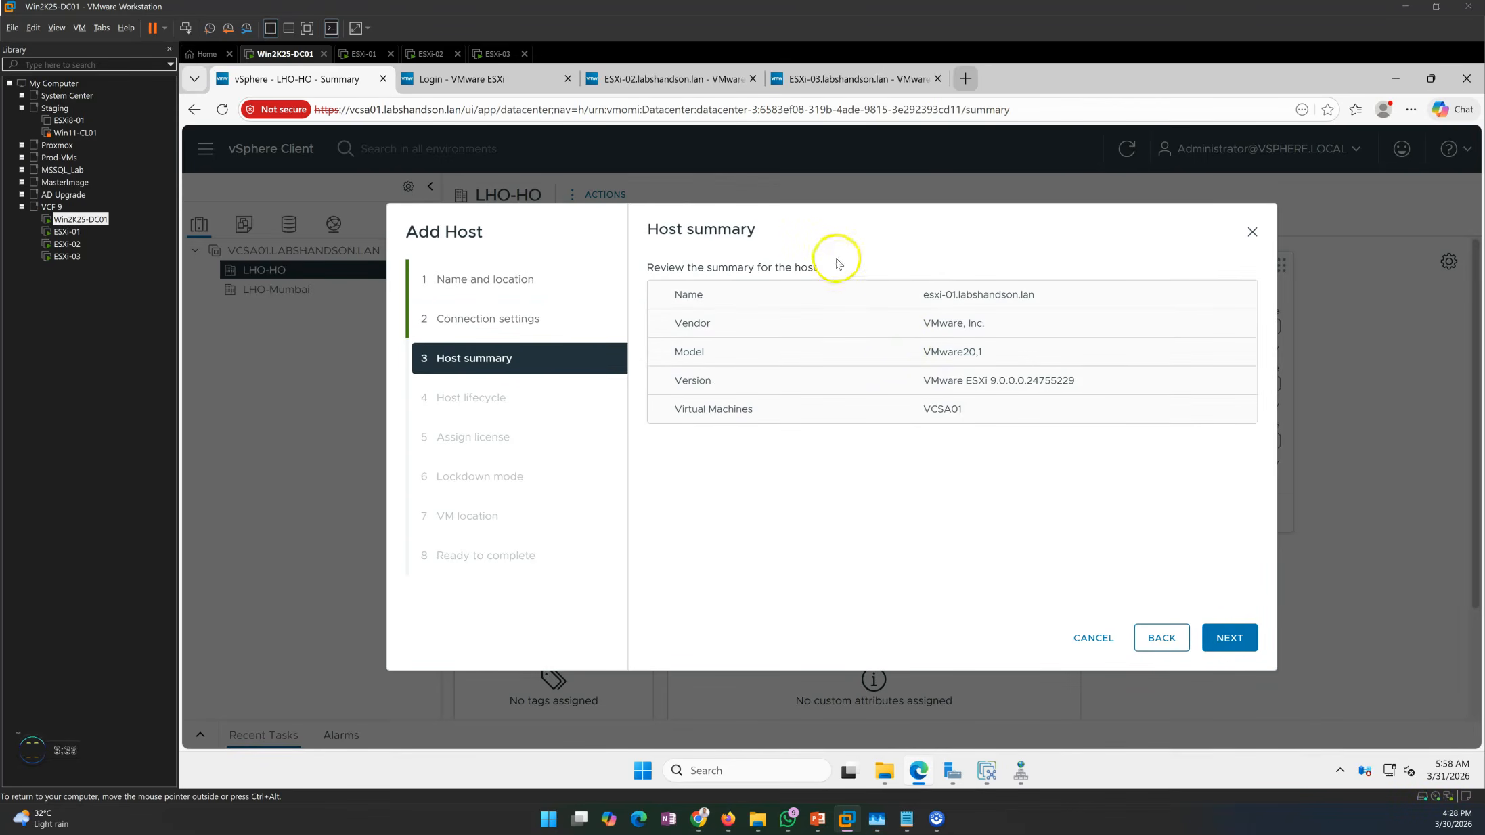
Review the host summary: VMware, Inc., model VMware20,1, ESXi version, VCSA01 VM; then continue.
left_click_drag(668, 229, 755, 230)
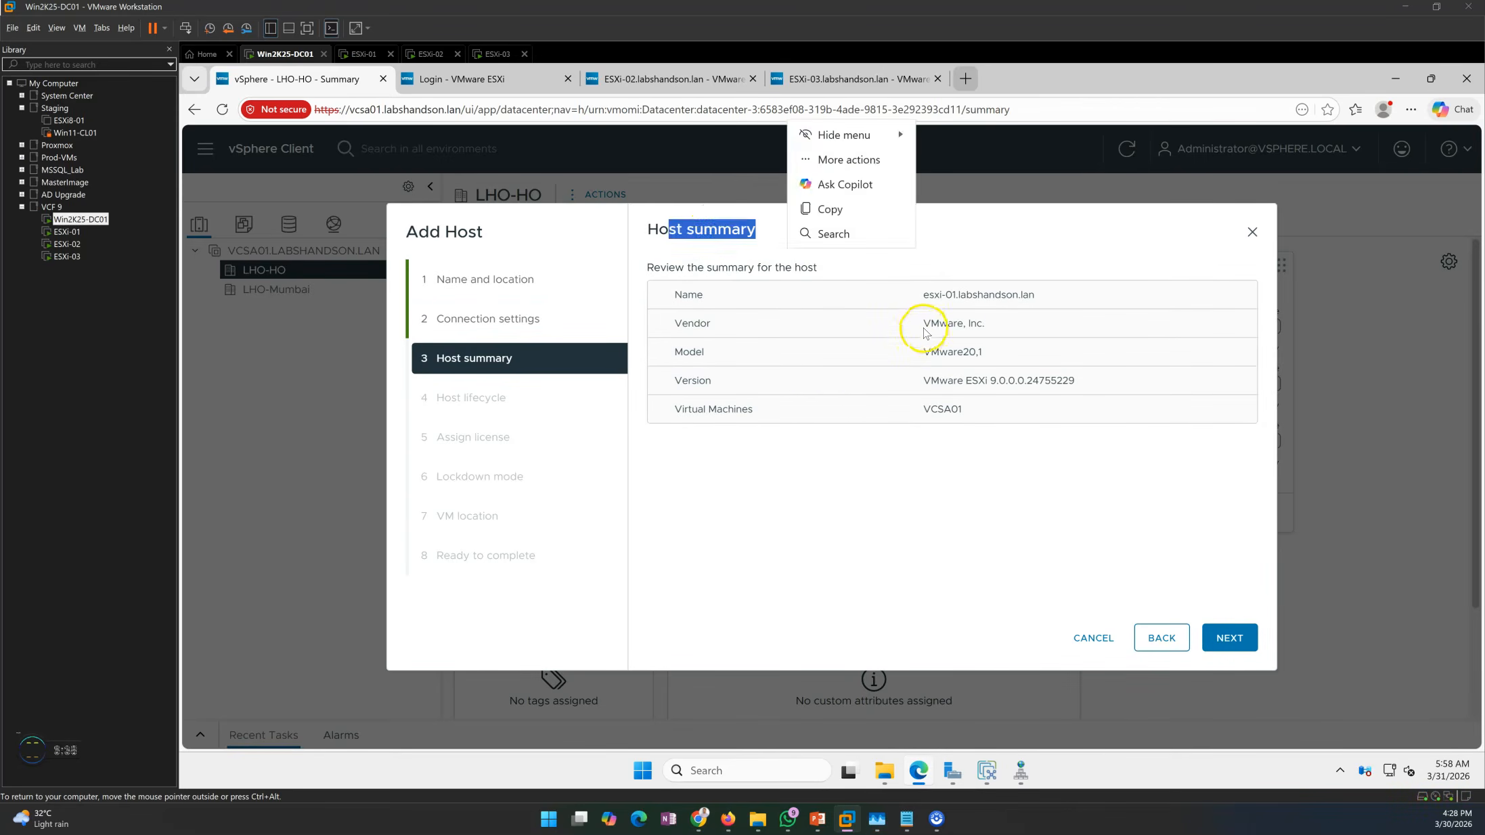
left_click_drag(905, 318, 995, 323)
left_click(893, 357)
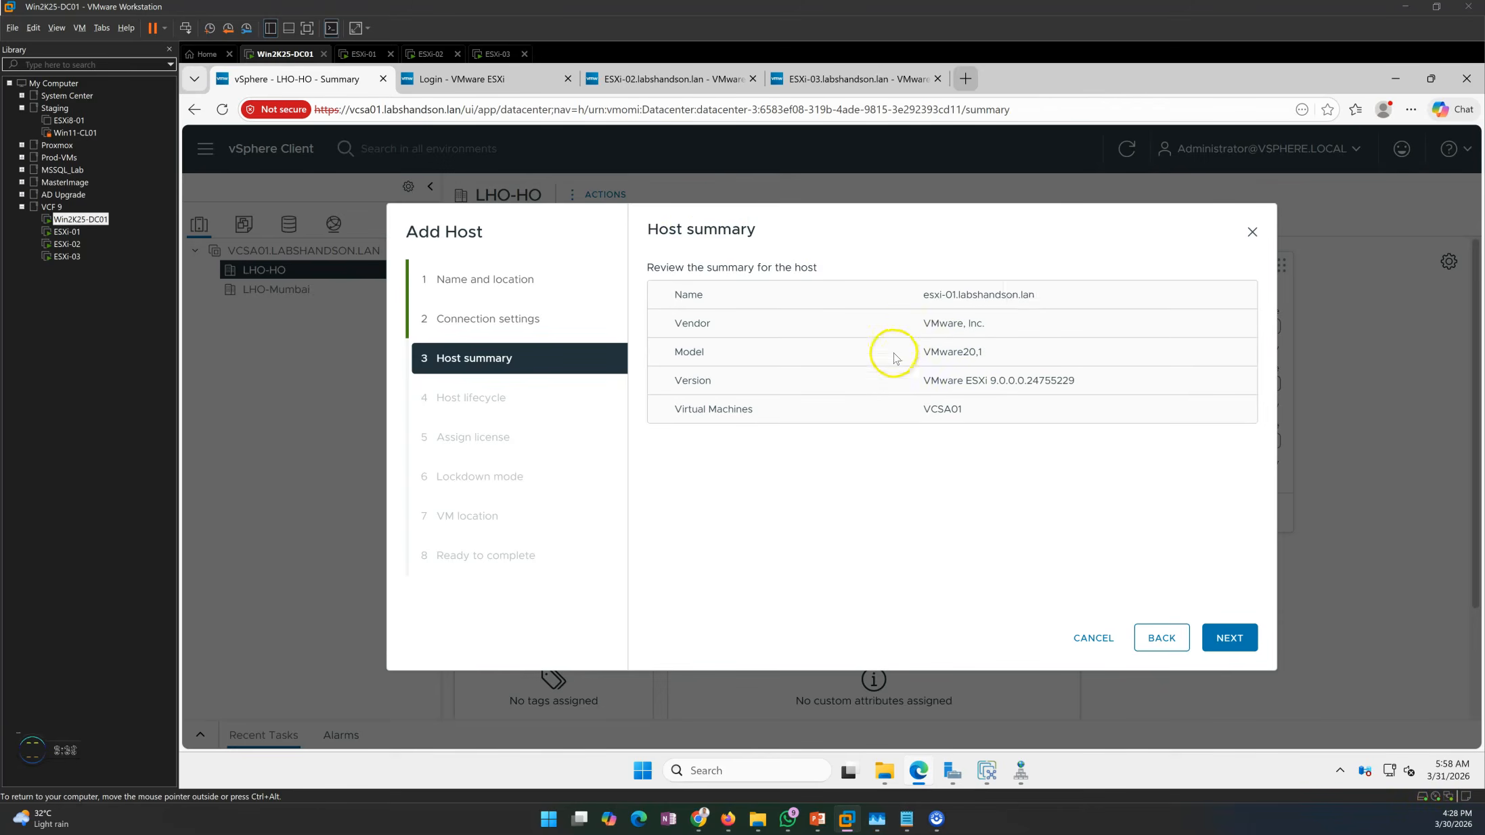
left_click_drag(893, 357, 988, 351)
left_click_drag(907, 320, 995, 330)
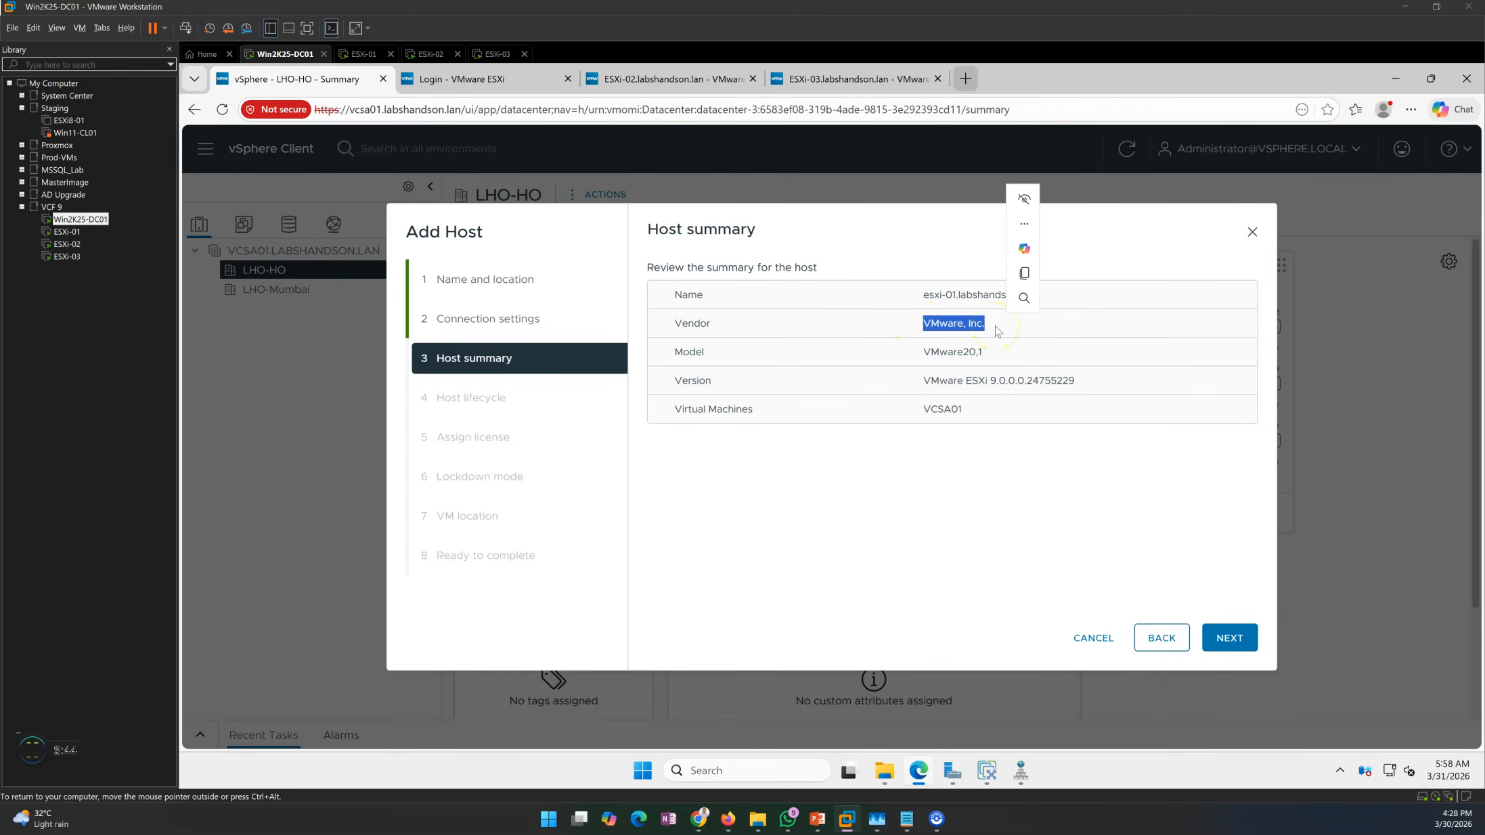
left_click_drag(903, 359, 1063, 364)
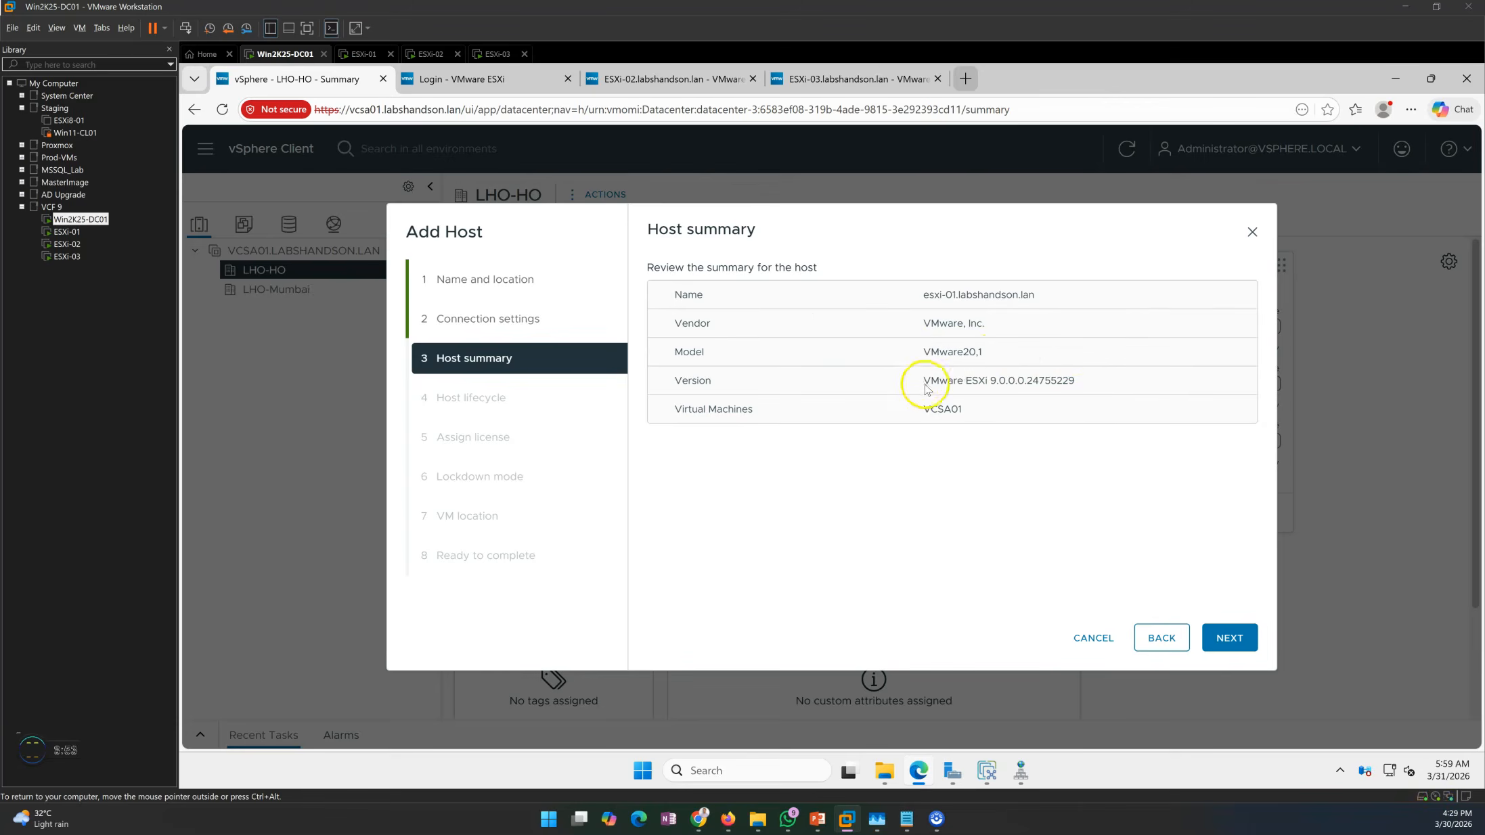
left_click_drag(925, 384, 1103, 388)
left_click(1069, 391)
left_click_drag(910, 414, 1020, 411)
left_click(1008, 479)
left_click(1234, 646)
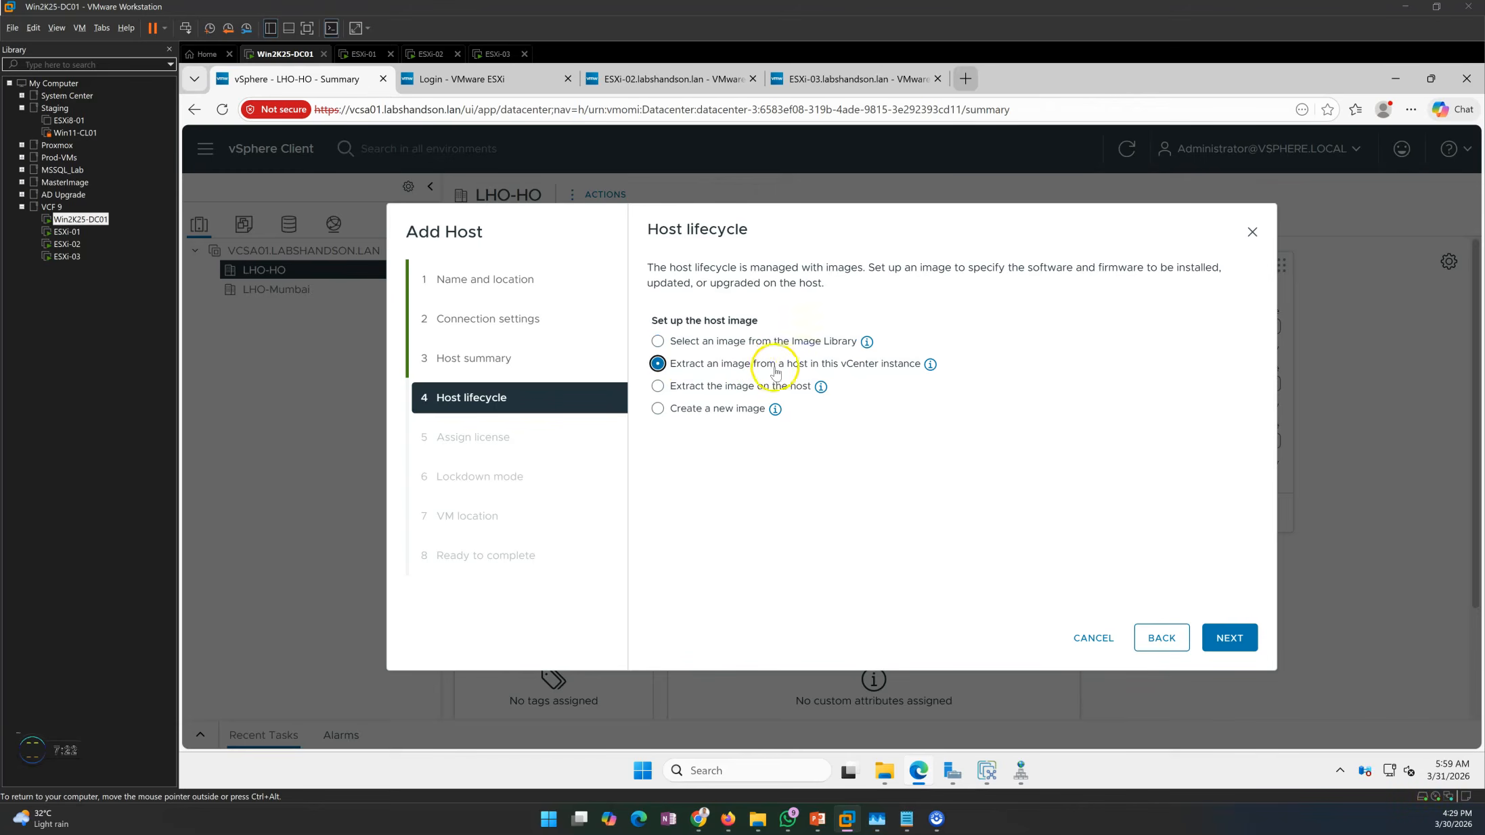
Choose 'Extract the image on the host' and check the ESXi 9.0.0.0.24755229 image.
left_click(698, 393)
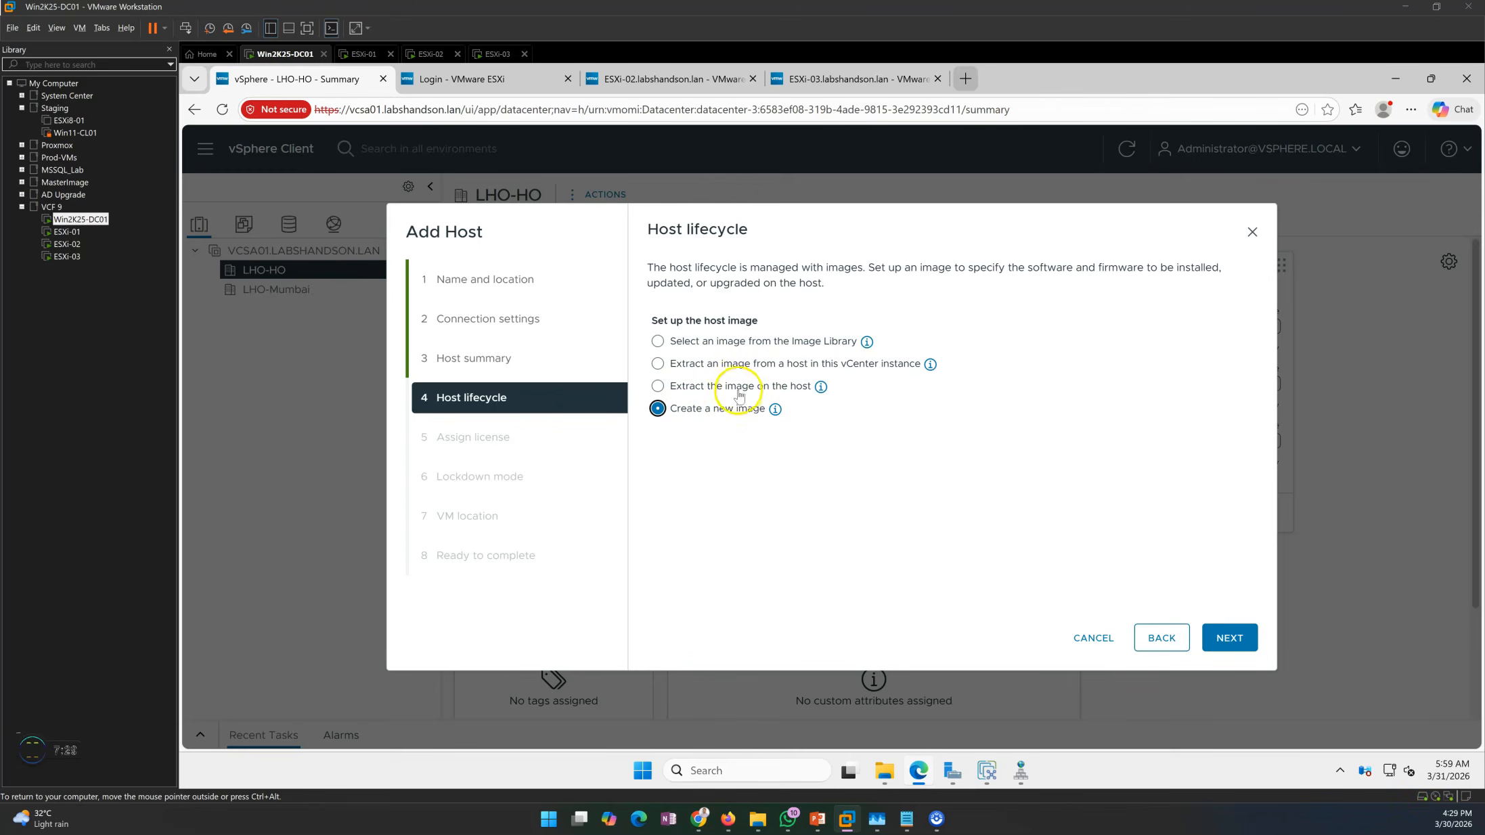
left_click(677, 391)
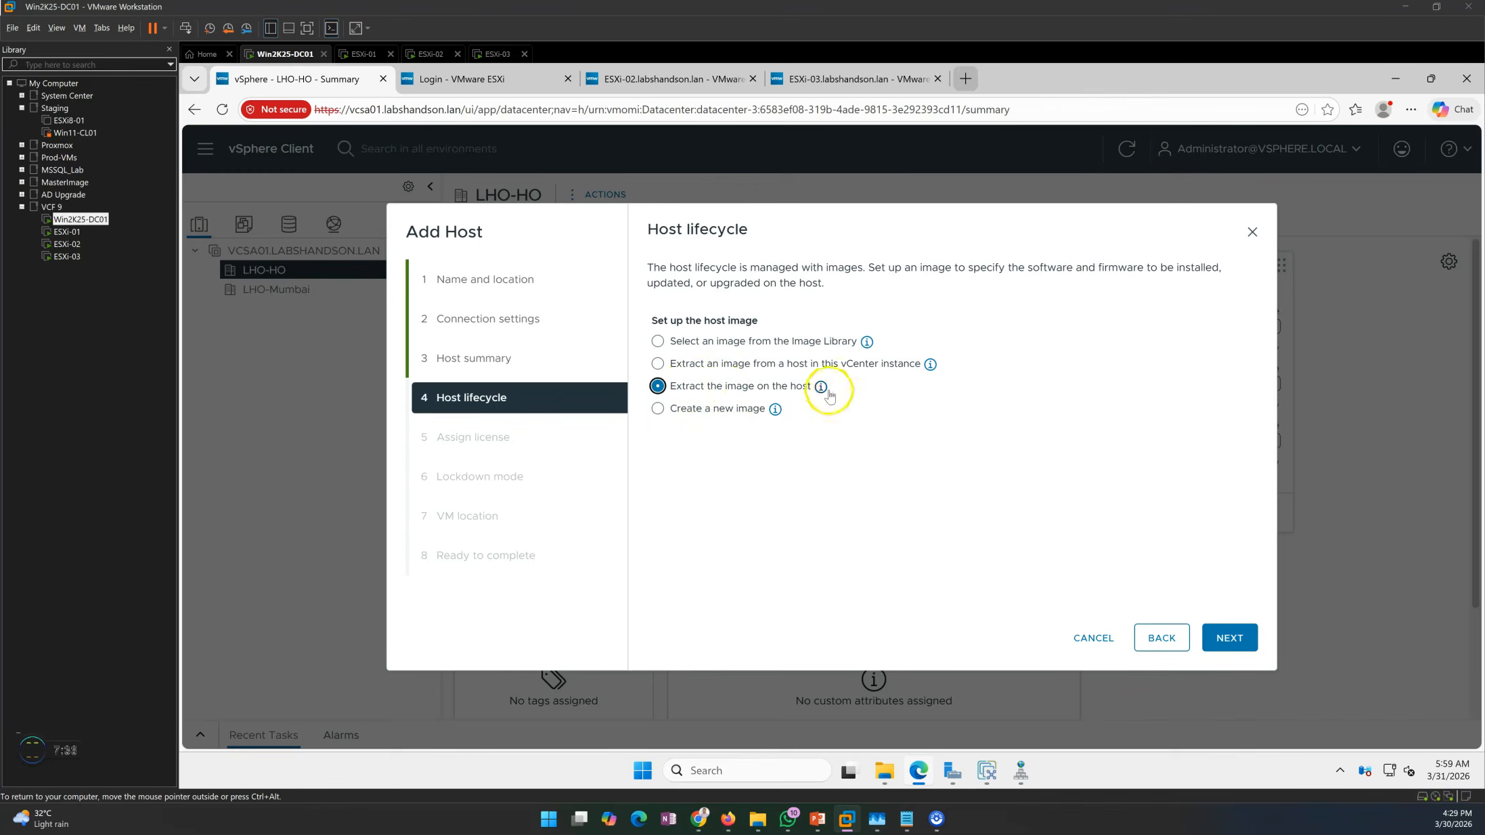
left_click(1226, 638)
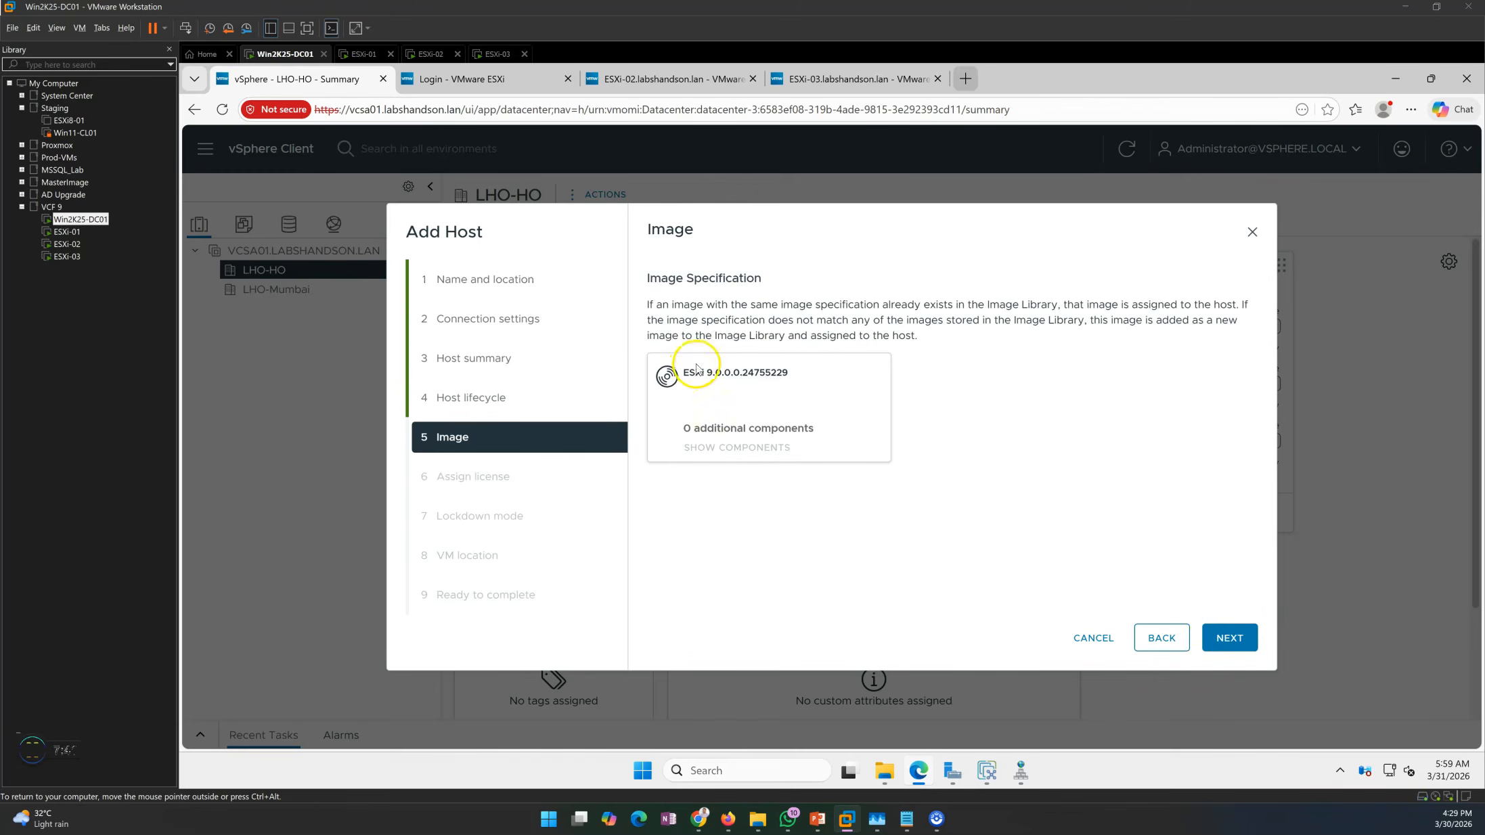
left_click_drag(688, 377, 805, 376)
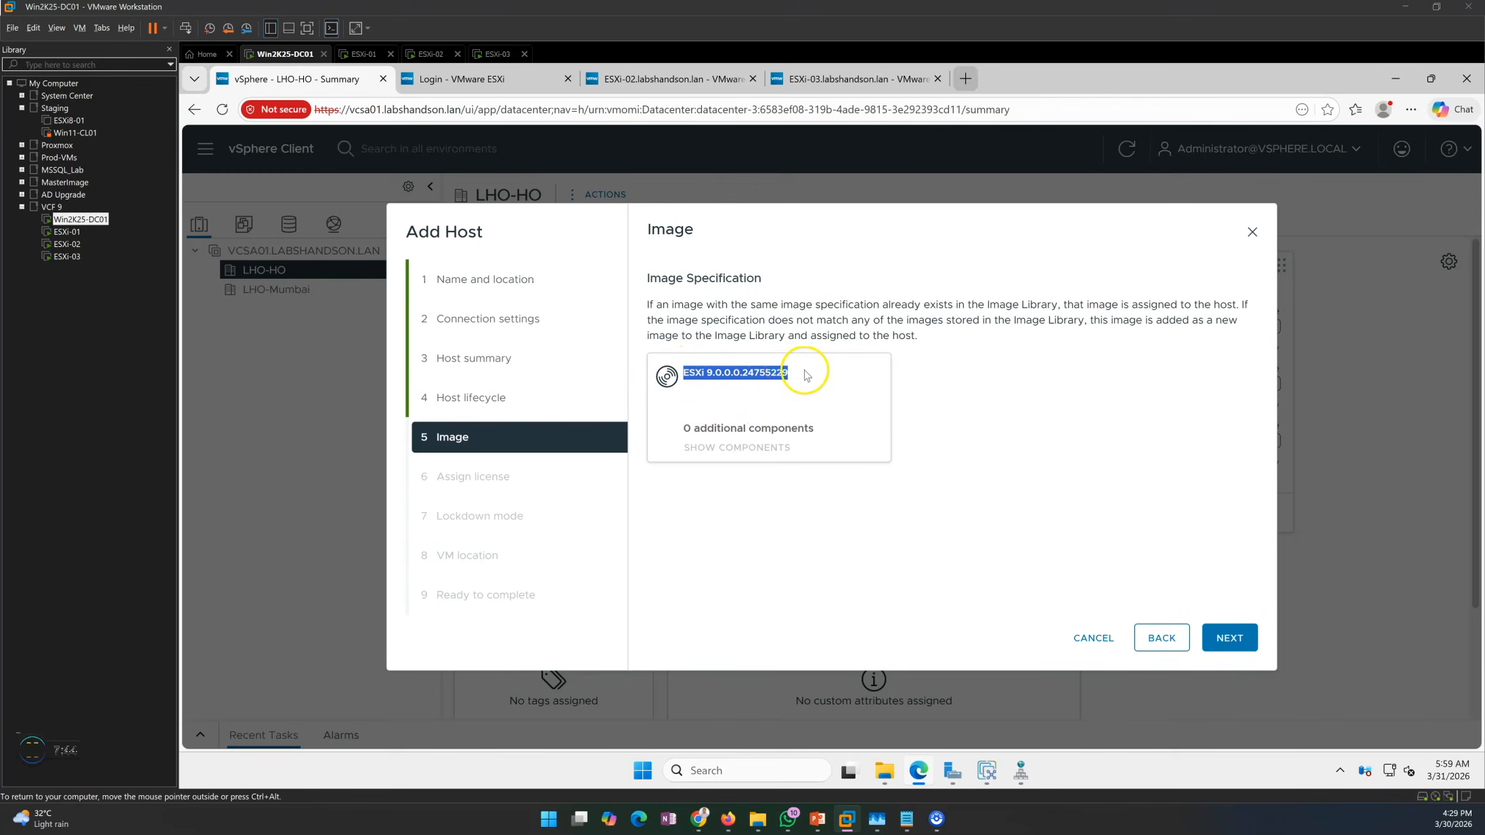
left_click(487, 78)
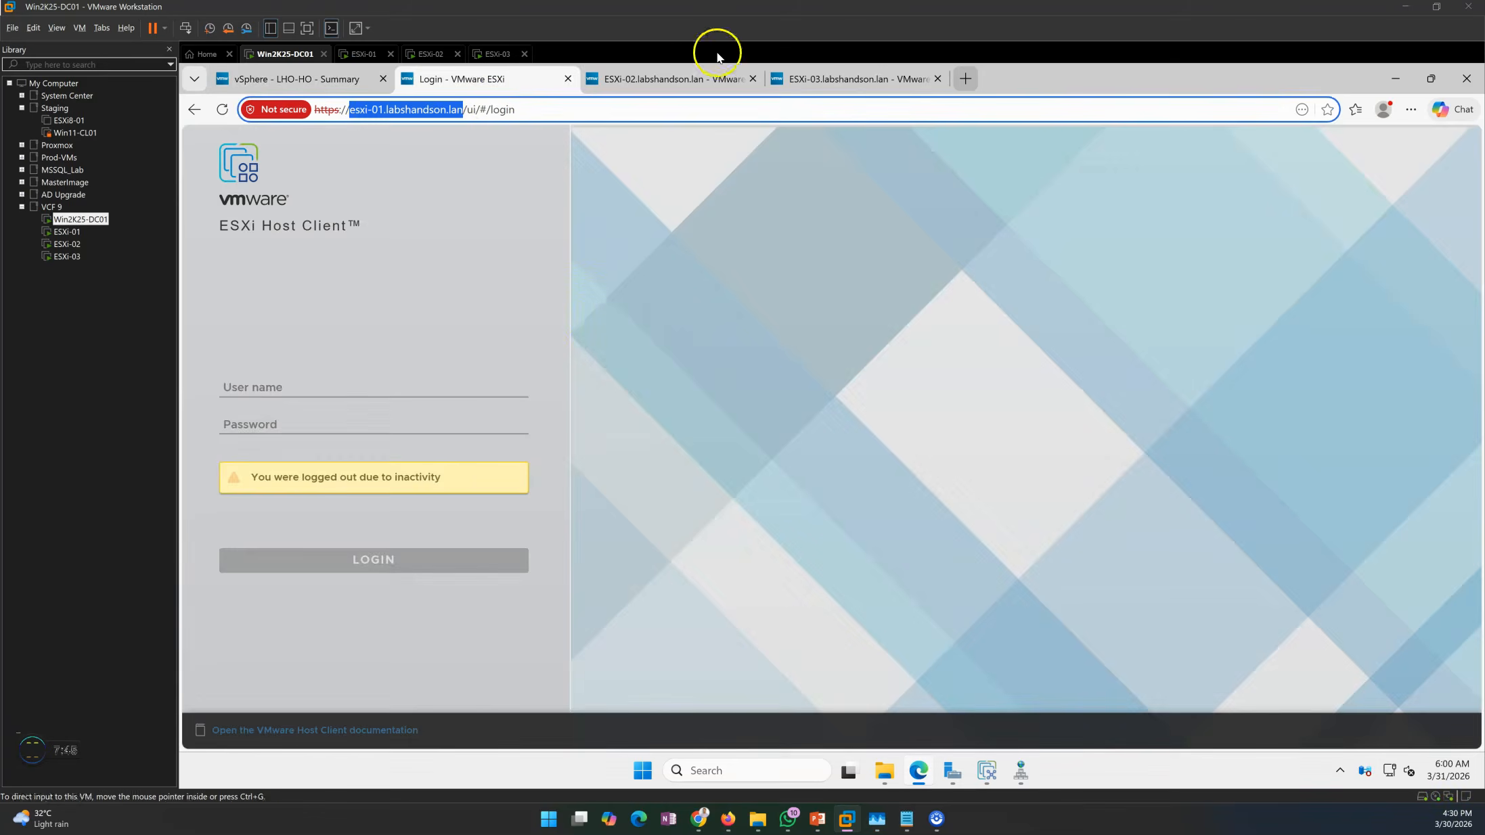
Log back into ESXi-01 as root and compare its hypervisor version 9.0.0.0.24755229 with the wizard.
left_click(665, 79)
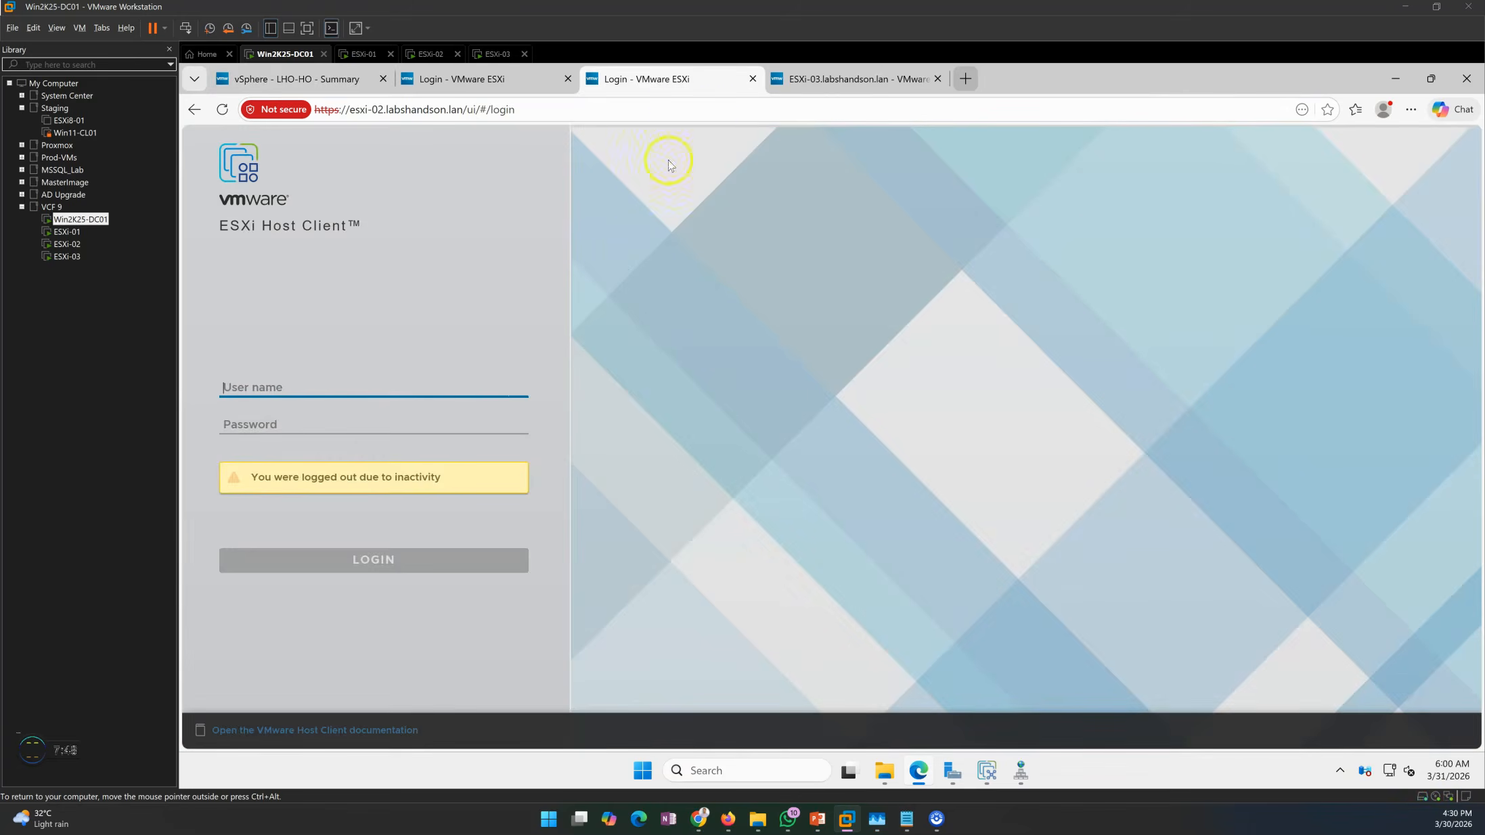
left_click(525, 78)
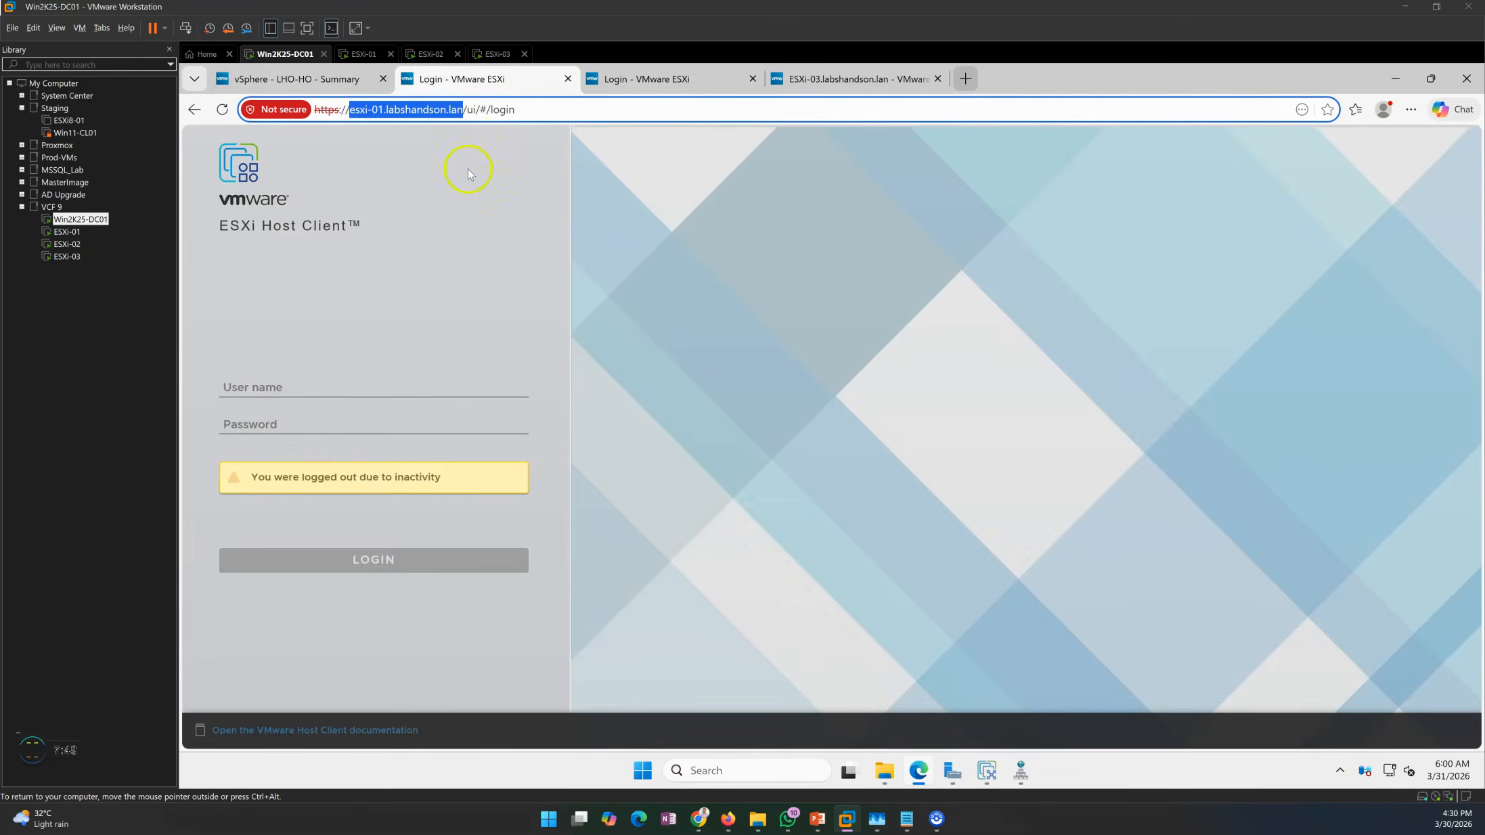
left_click(332, 394)
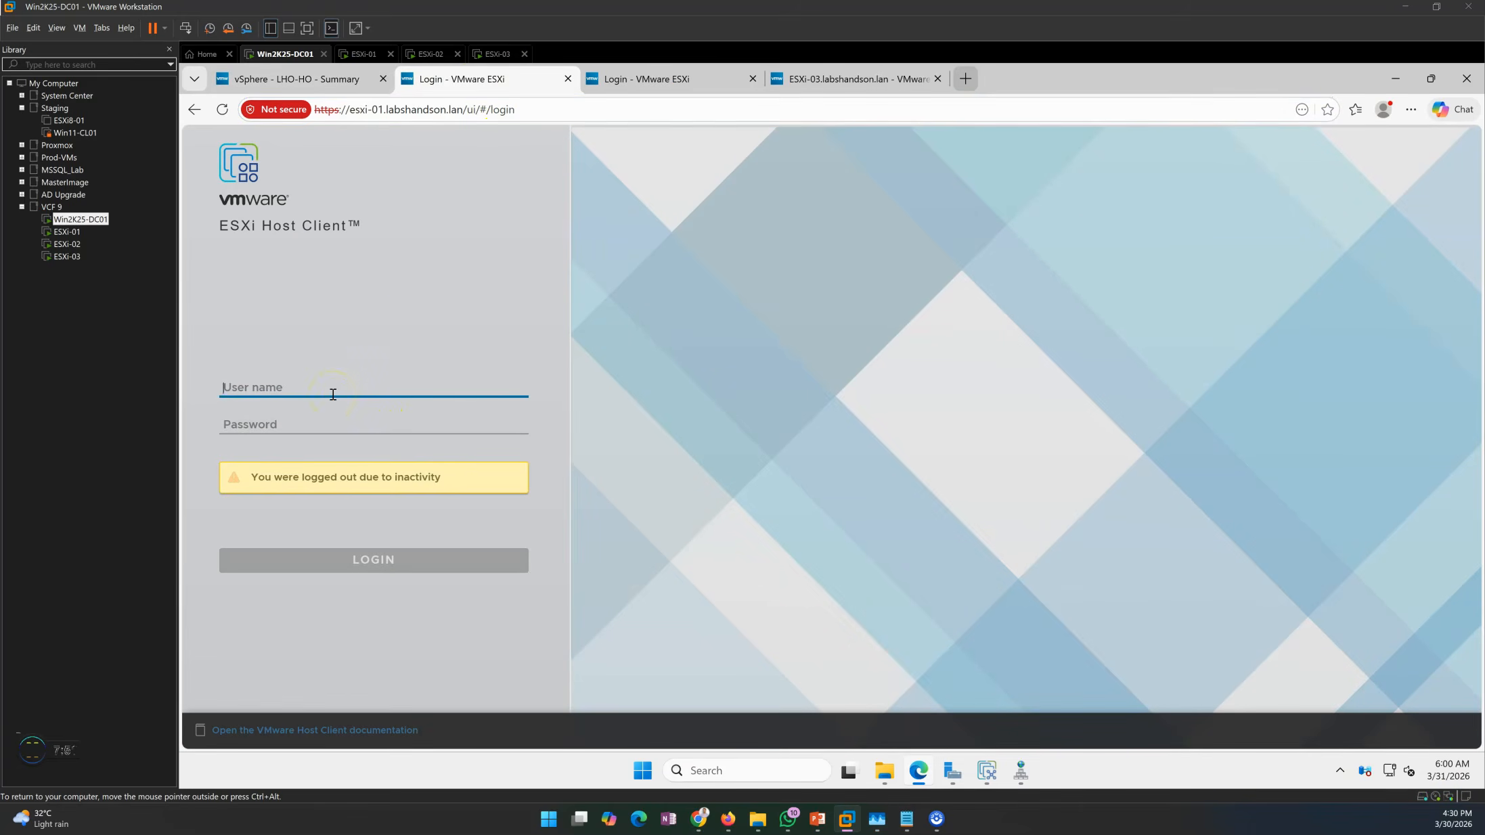
type("root")
key("Tab")
type("V")
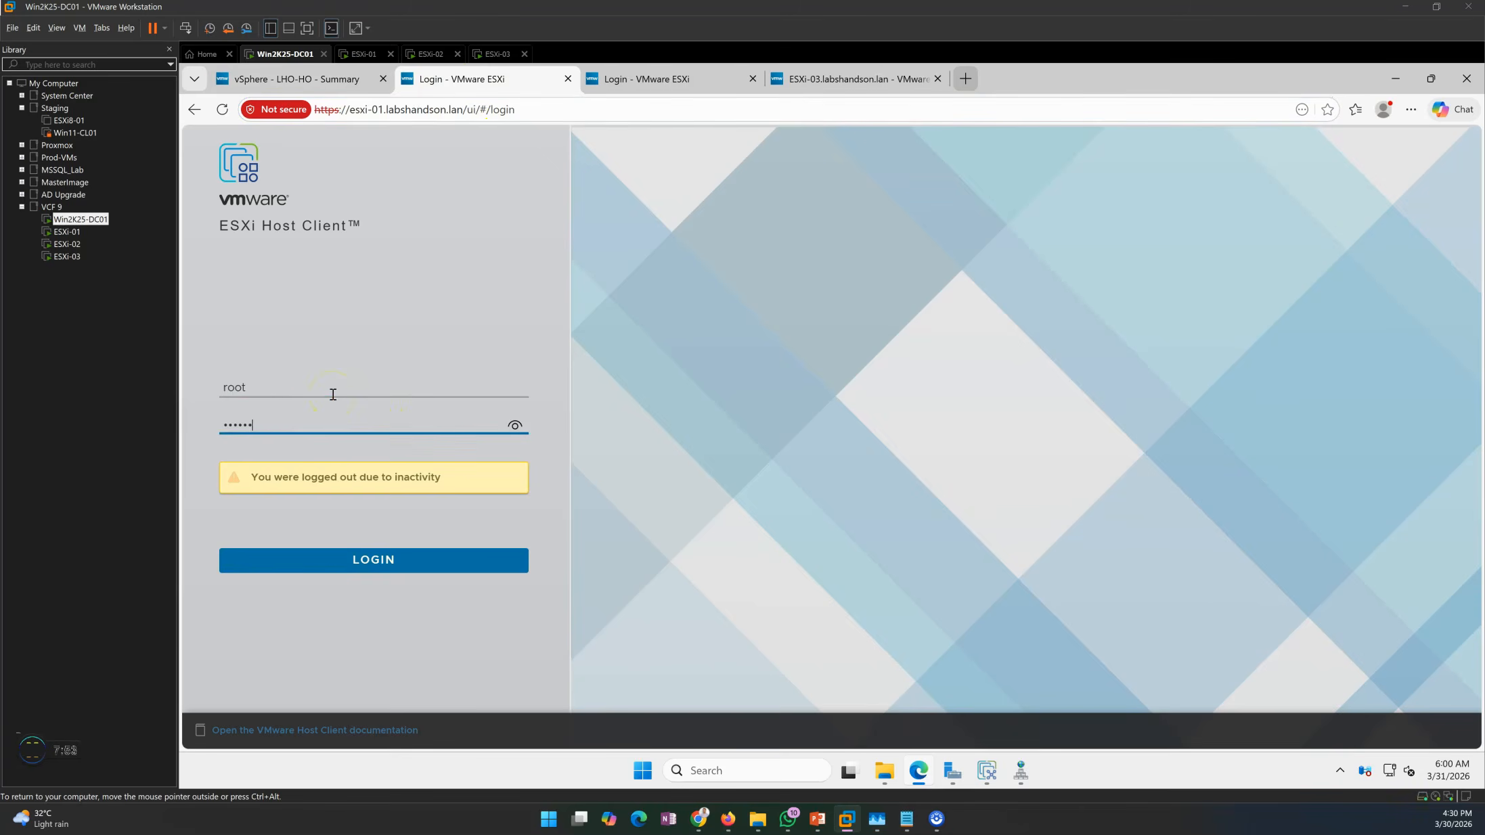
key("Return")
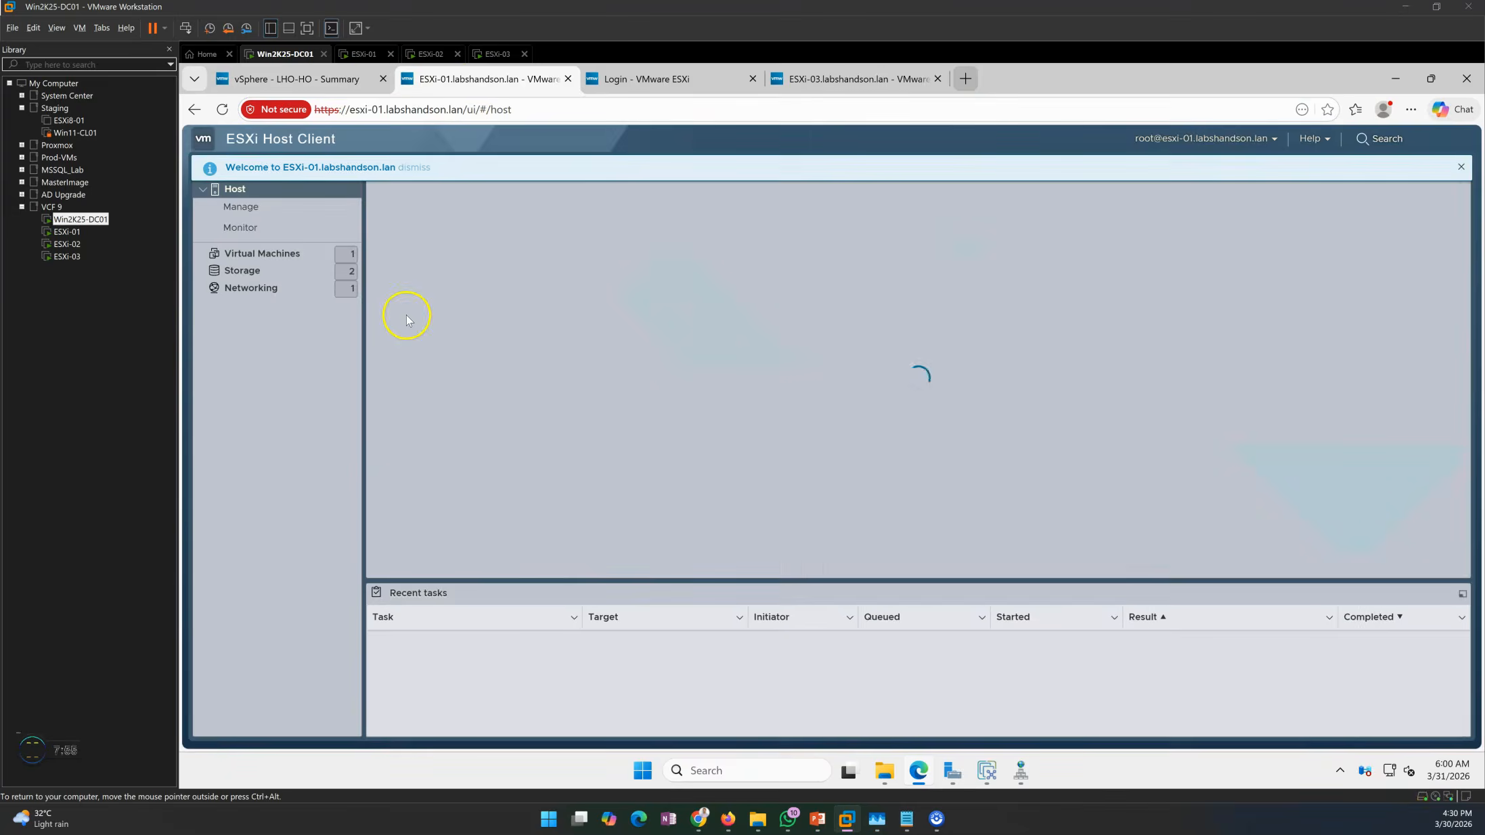
left_click(1460, 166)
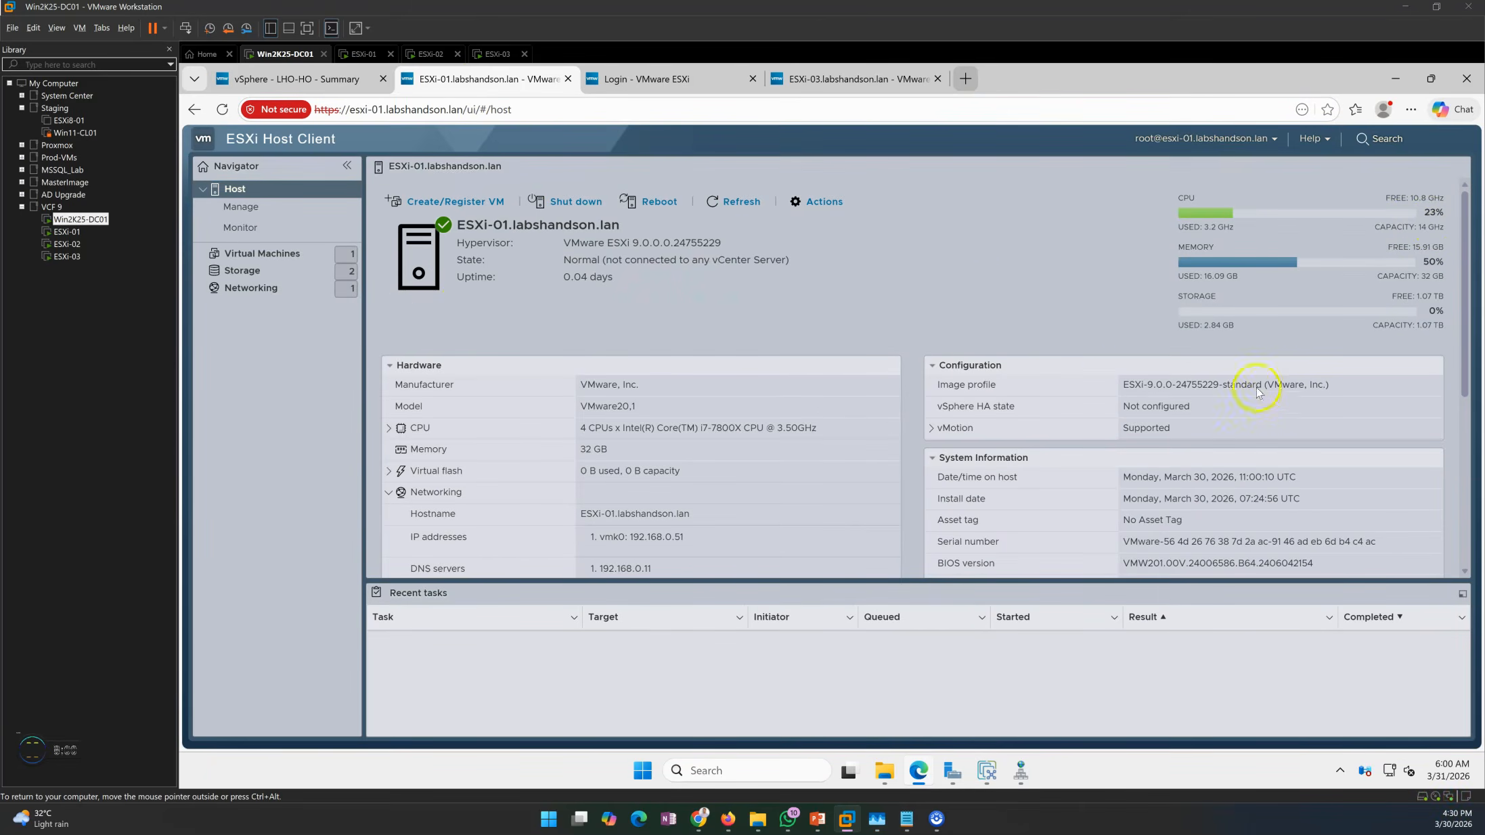
left_click_drag(571, 243, 743, 245)
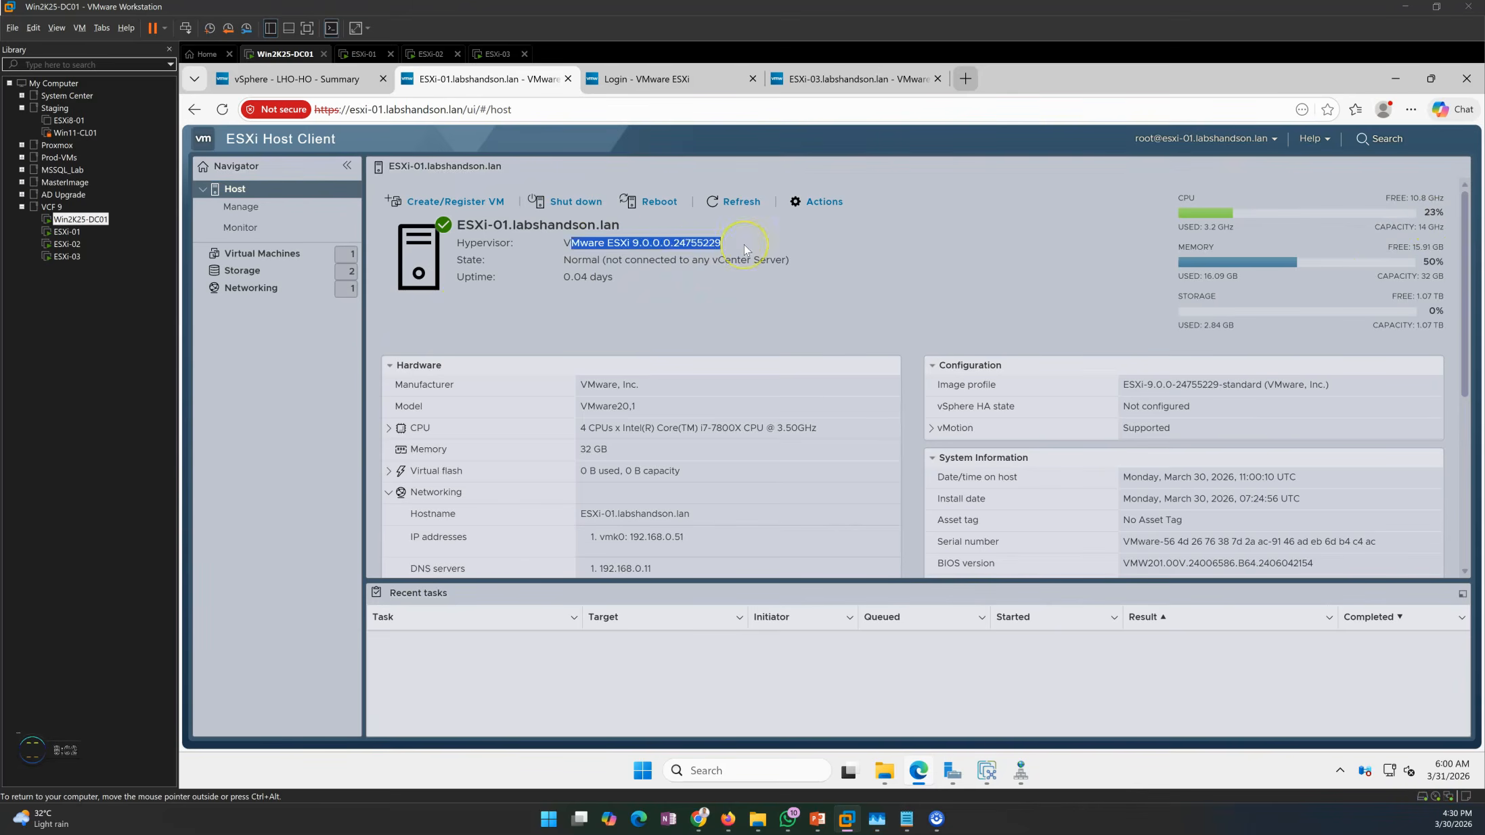
left_click(325, 77)
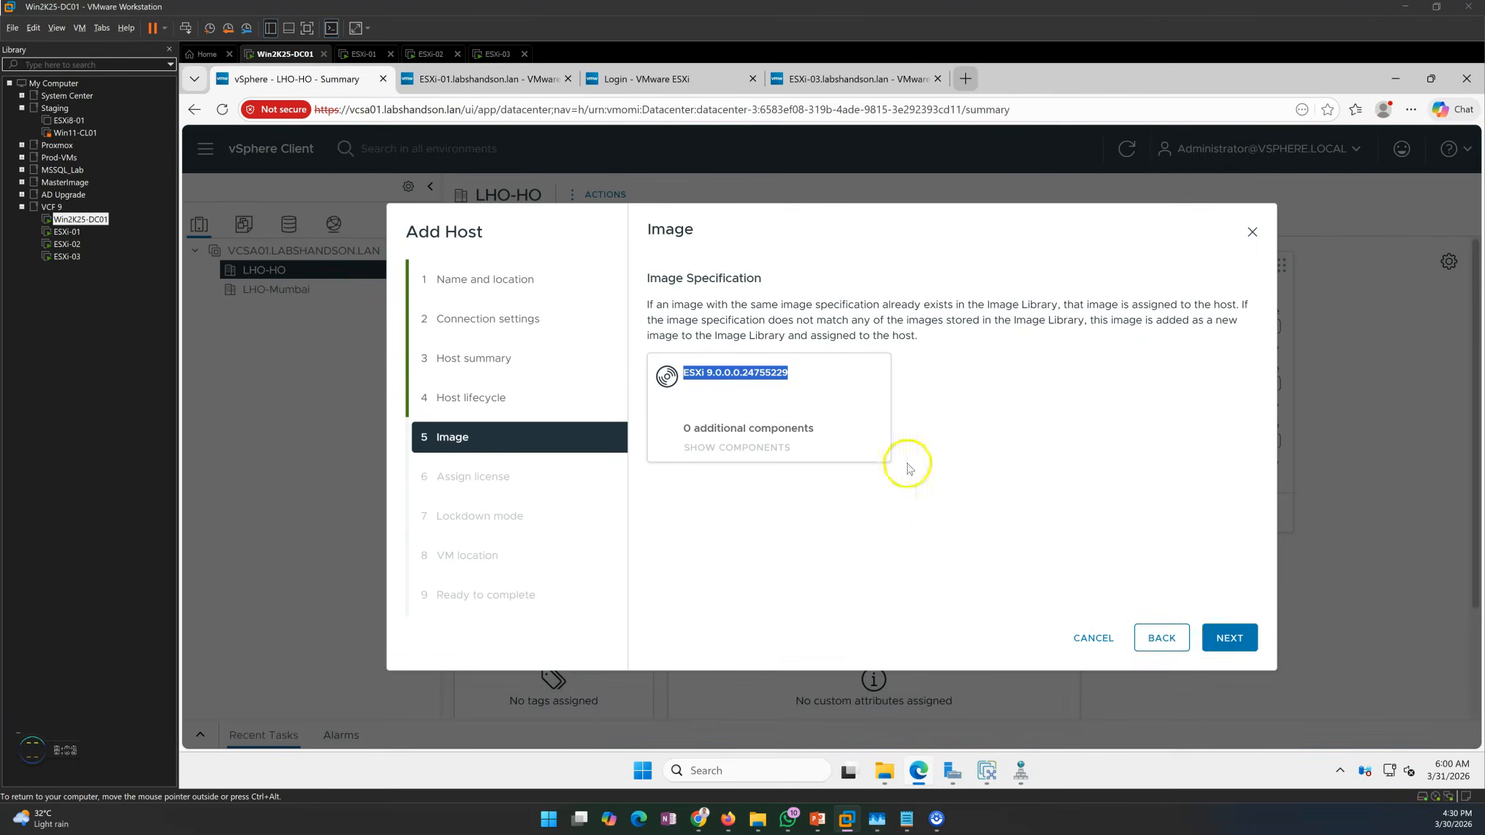
Review the licensing notices and accept the Evaluation License for esxi-01.
left_click(907, 467)
left_click(1227, 636)
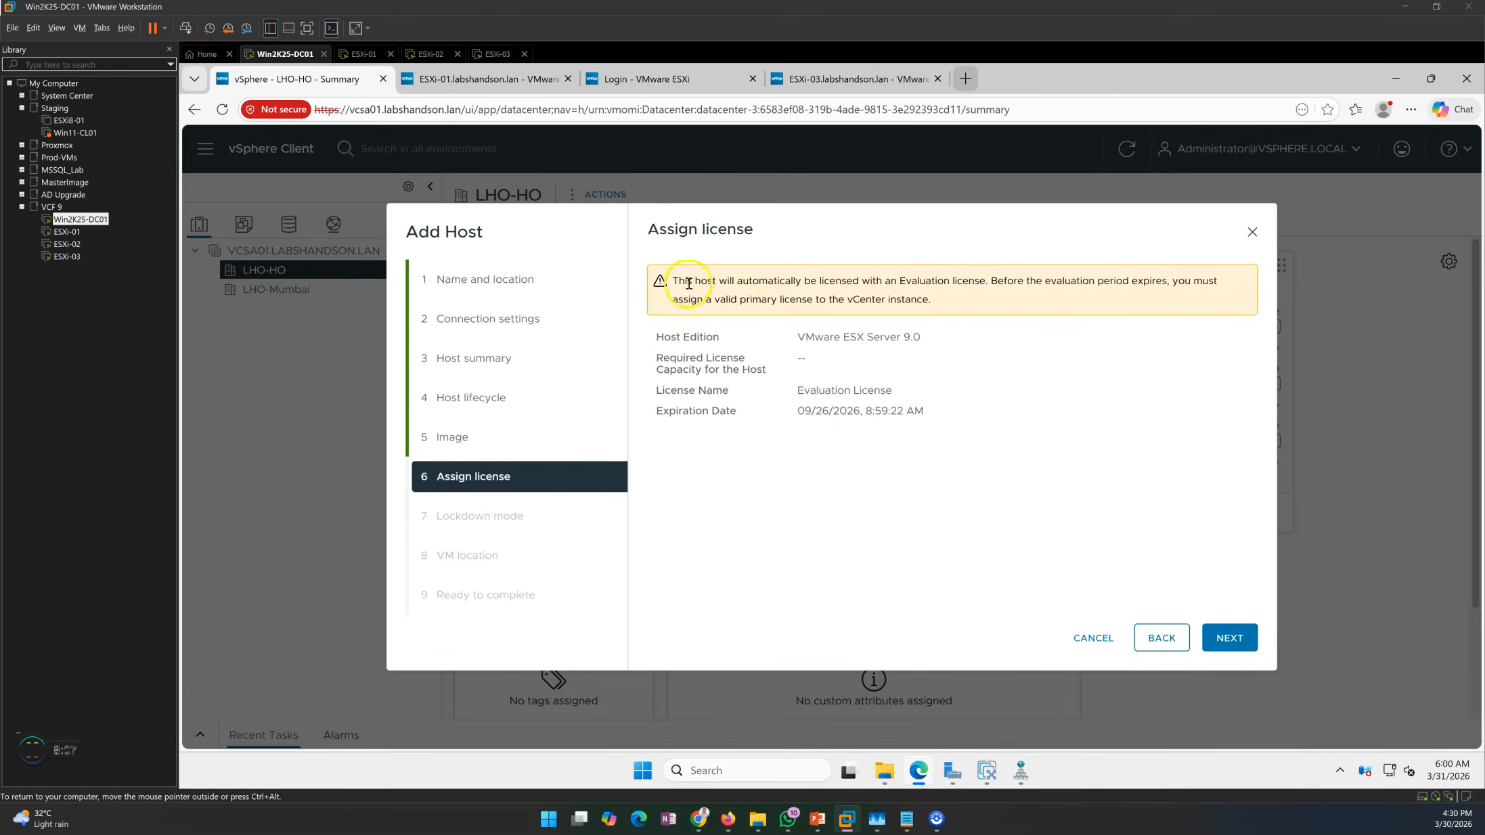
left_click_drag(688, 283, 868, 292)
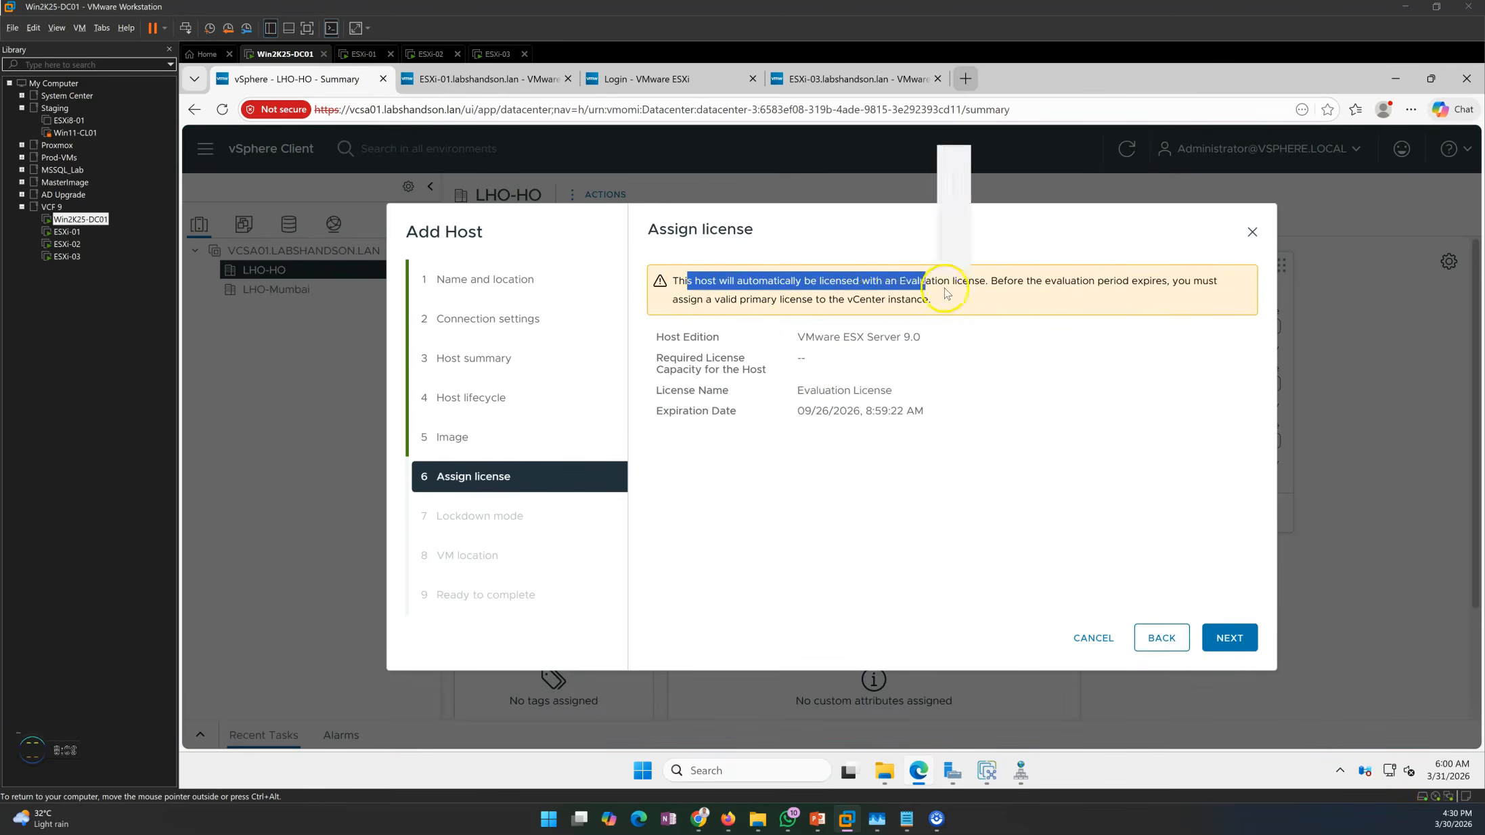
left_click(979, 291)
left_click_drag(991, 280, 1218, 281)
left_click(1005, 382)
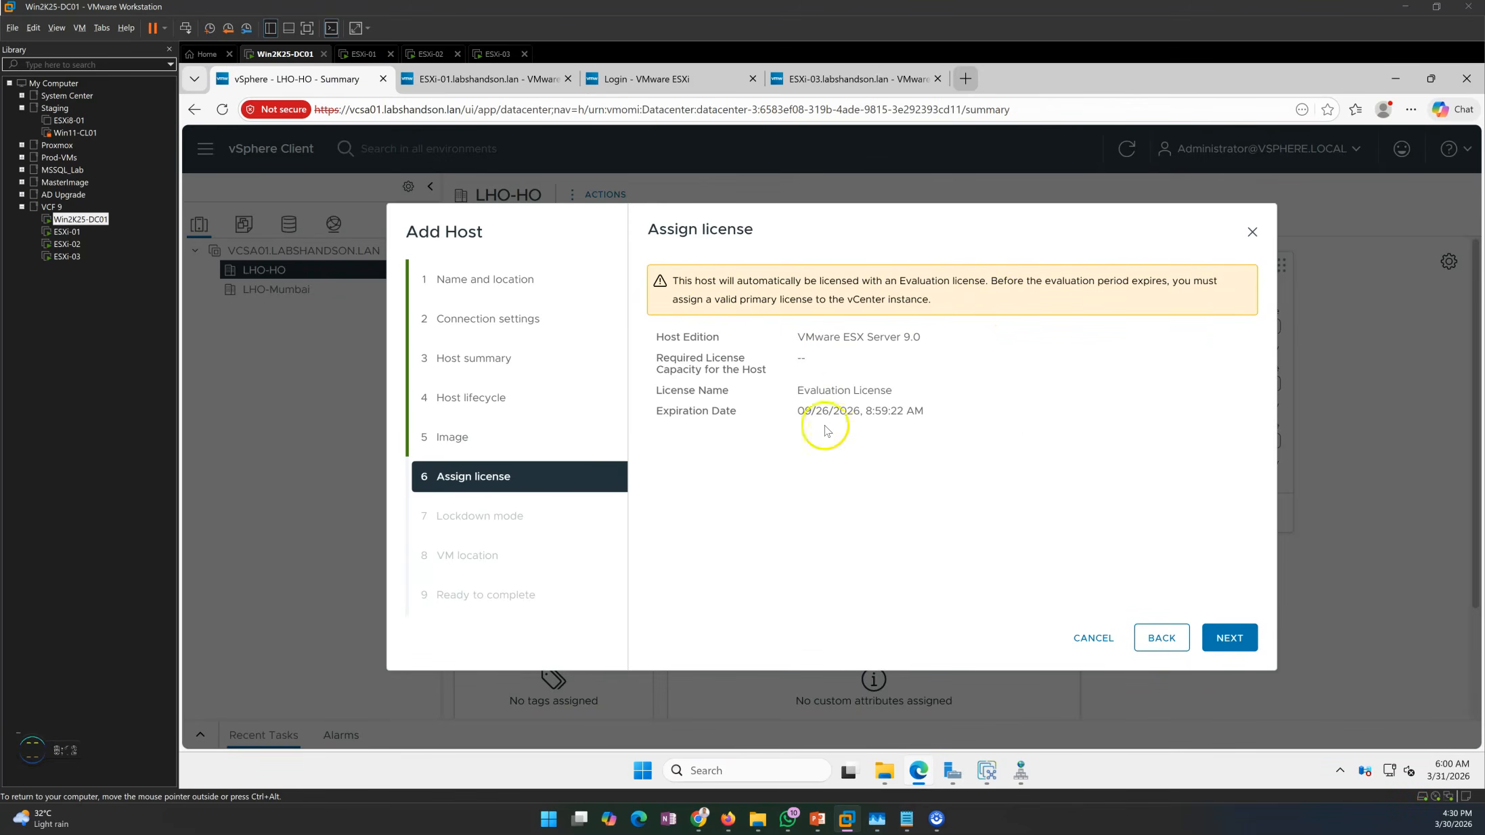
left_click_drag(796, 393, 899, 395)
left_click(1053, 555)
left_click(1226, 640)
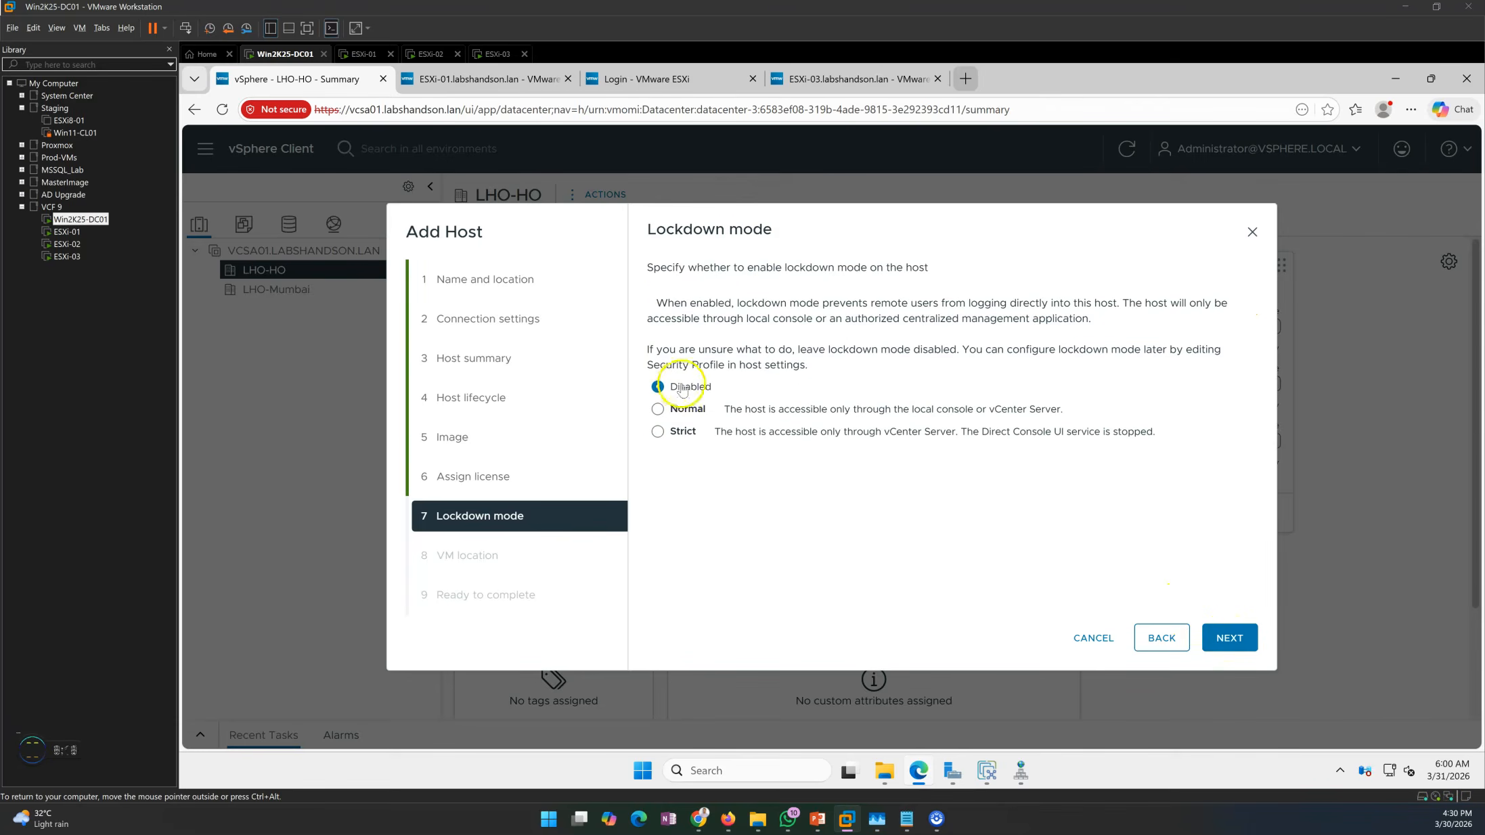
Keep lockdown mode disabled, set LHO-HO as VM location, finish, and show Recent Tasks.
left_click(1229, 638)
left_click(655, 288)
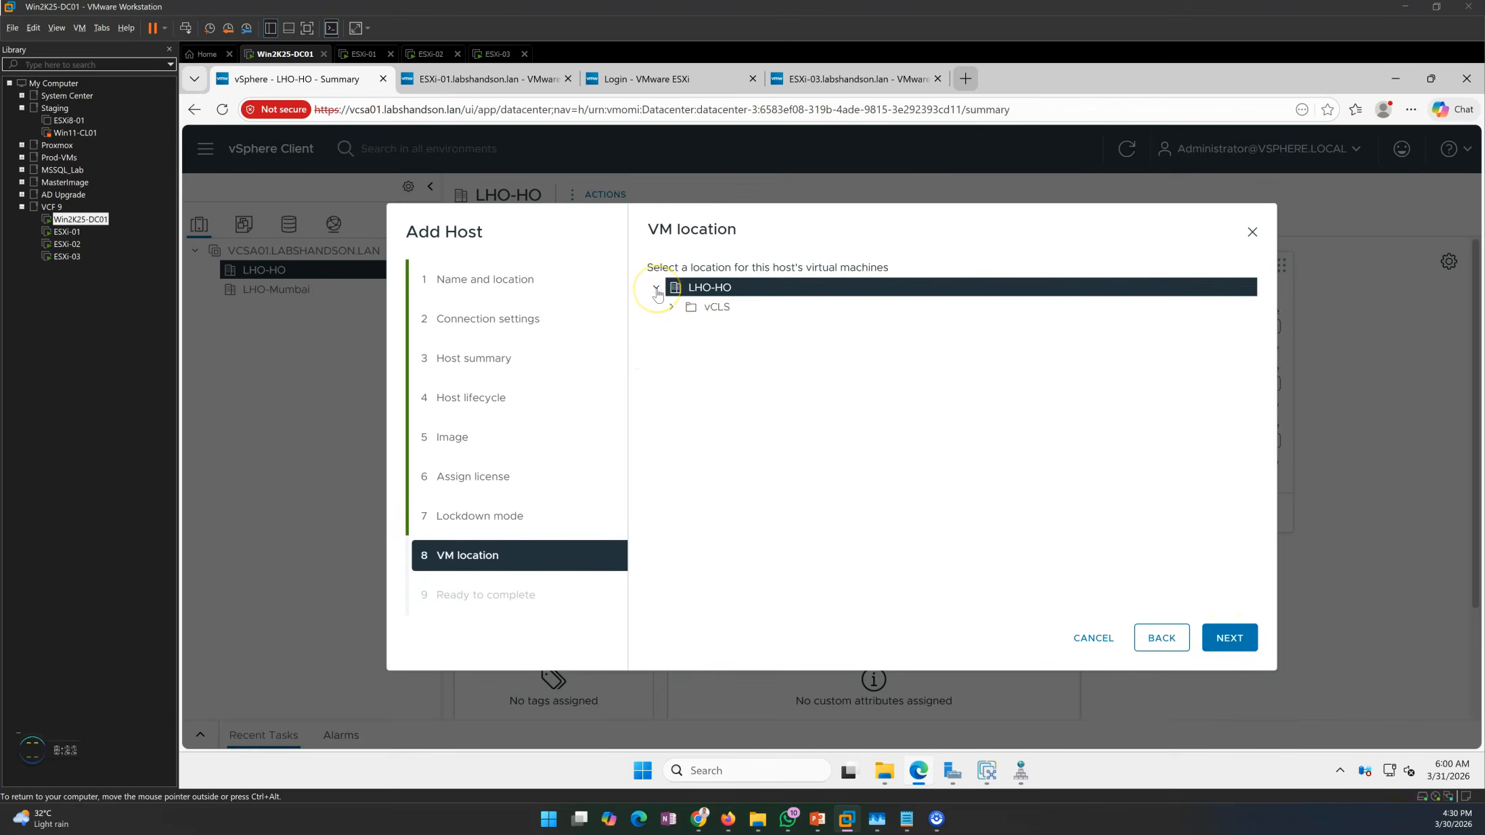
left_click(671, 308)
left_click(1225, 644)
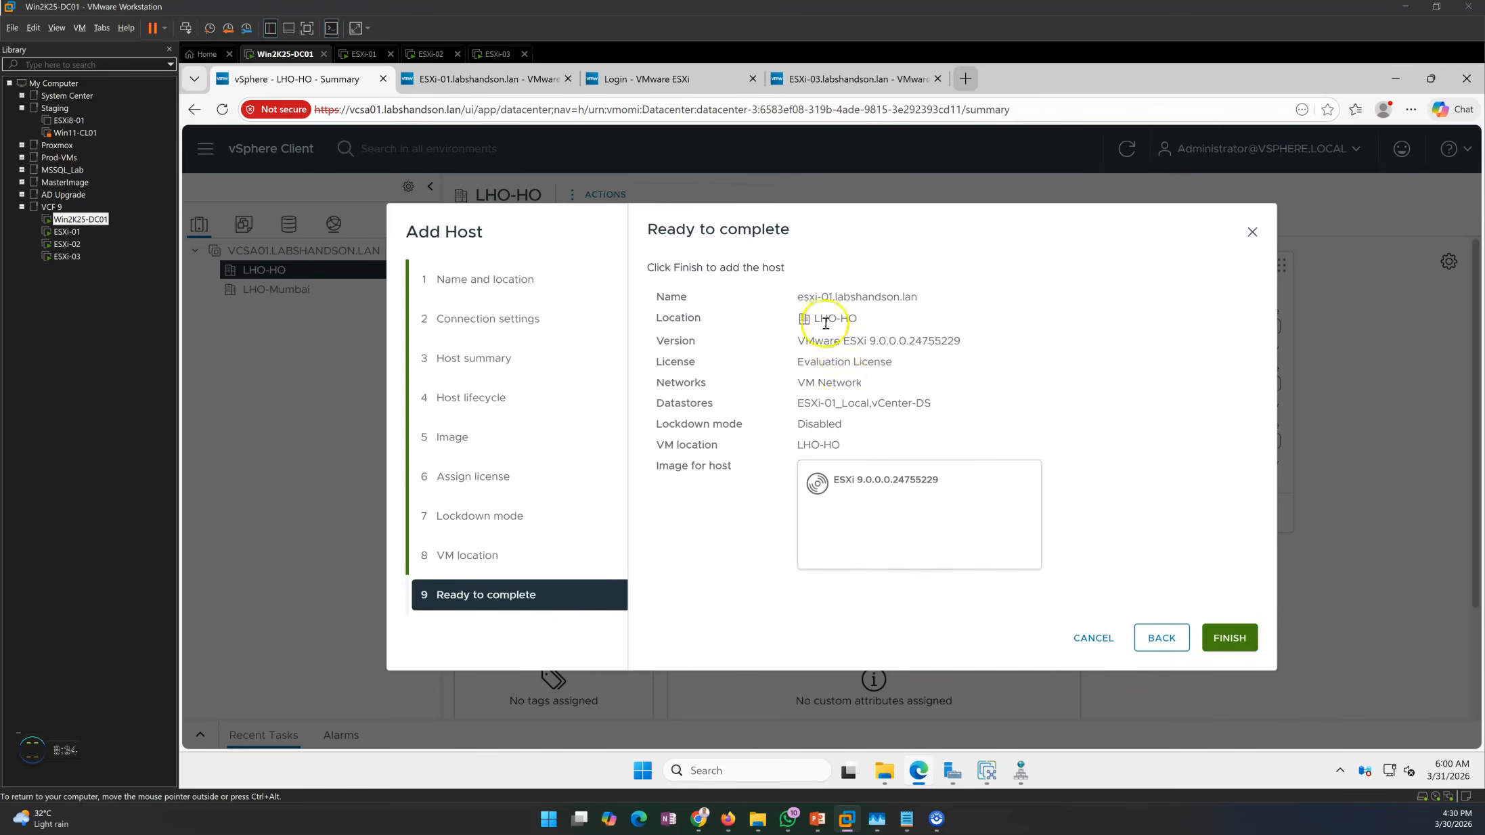
left_click_drag(800, 298, 954, 410)
left_click(838, 444)
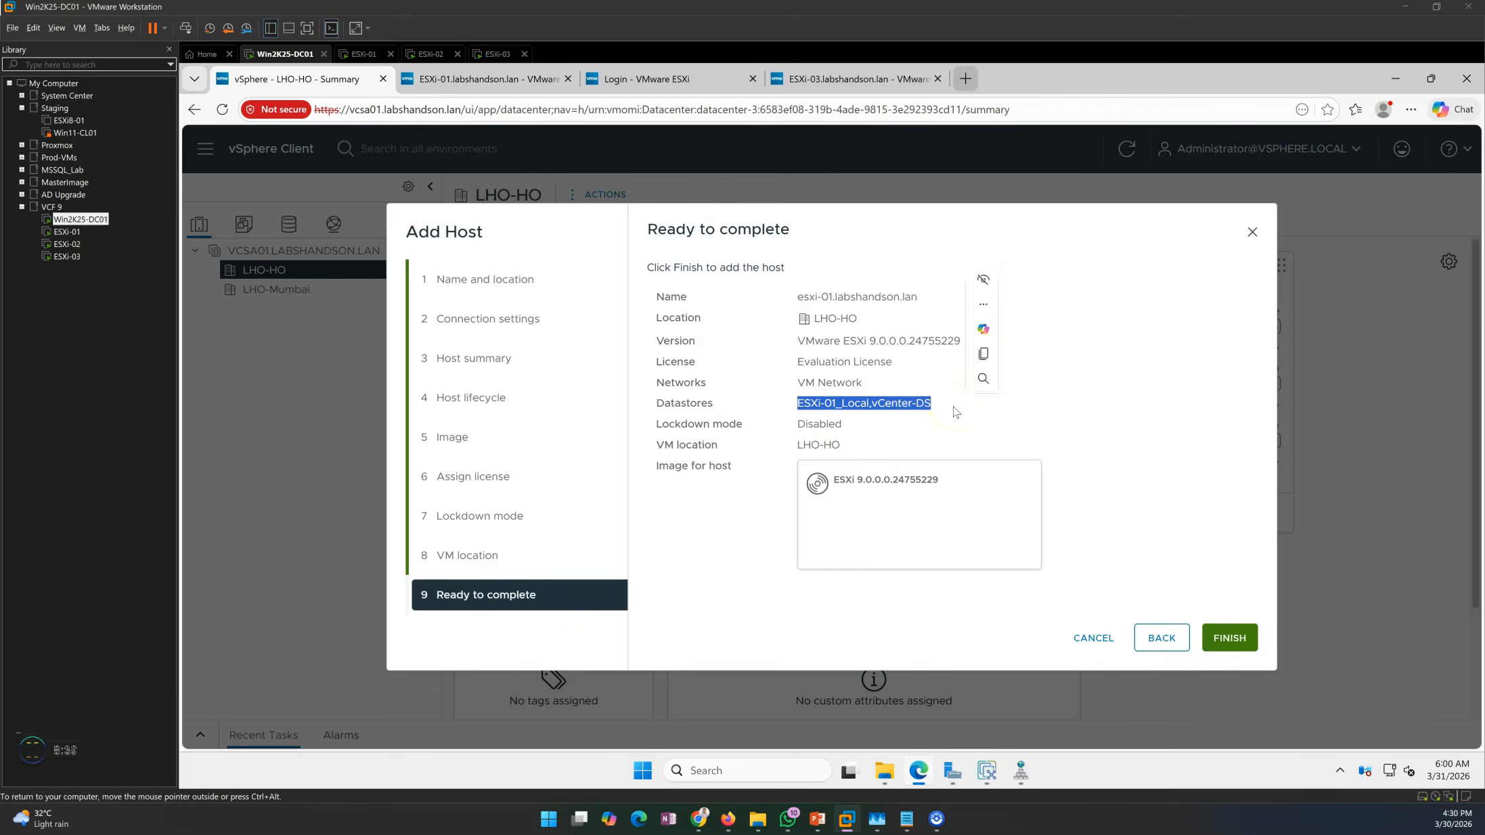
left_click(1230, 638)
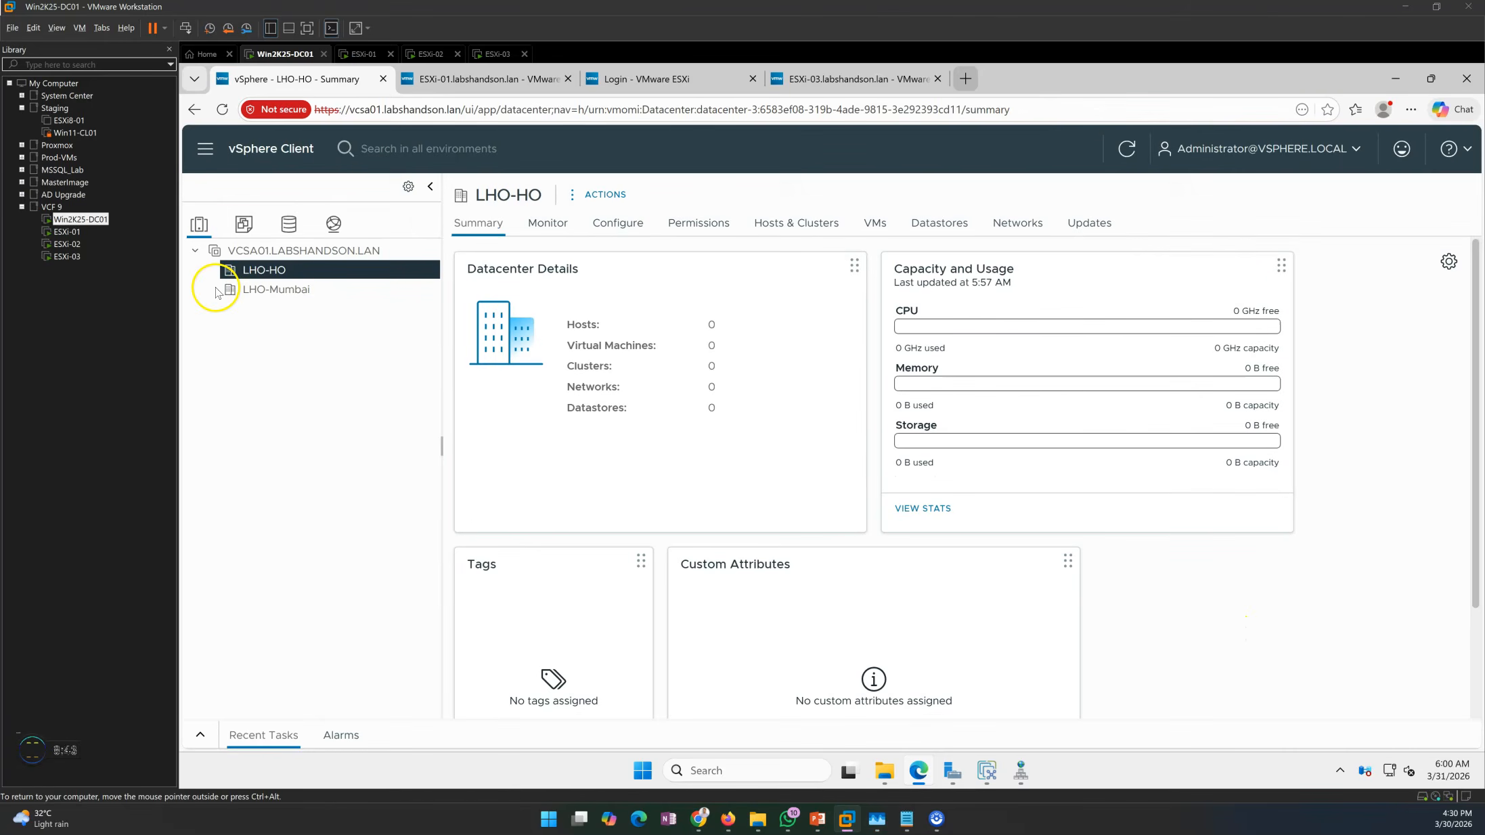
left_click(200, 735)
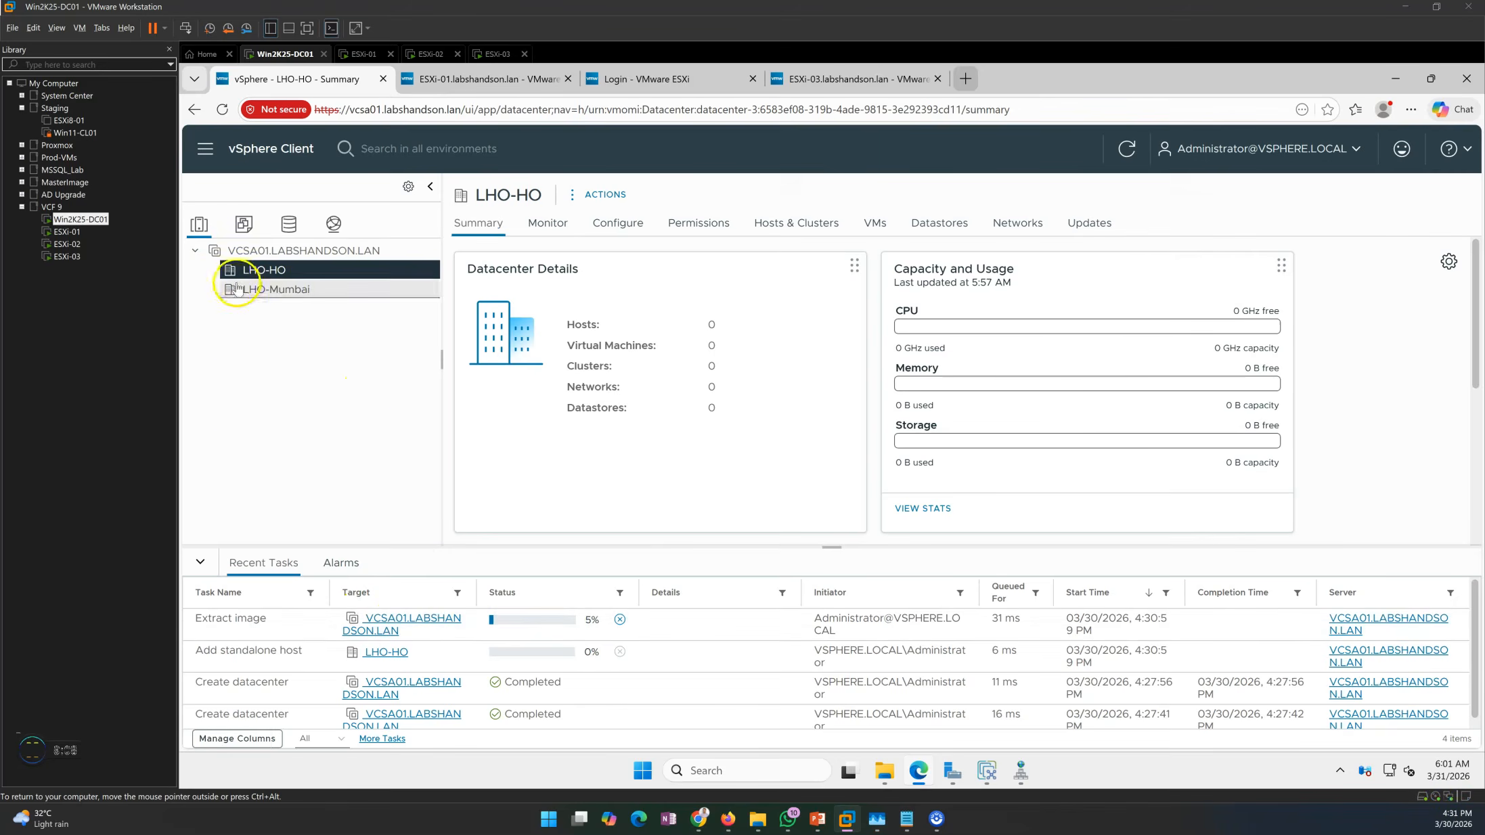
Start adding esxi-02.labshandson.lan to LHO-HO as root and accept its certificate.
right_click(267, 271)
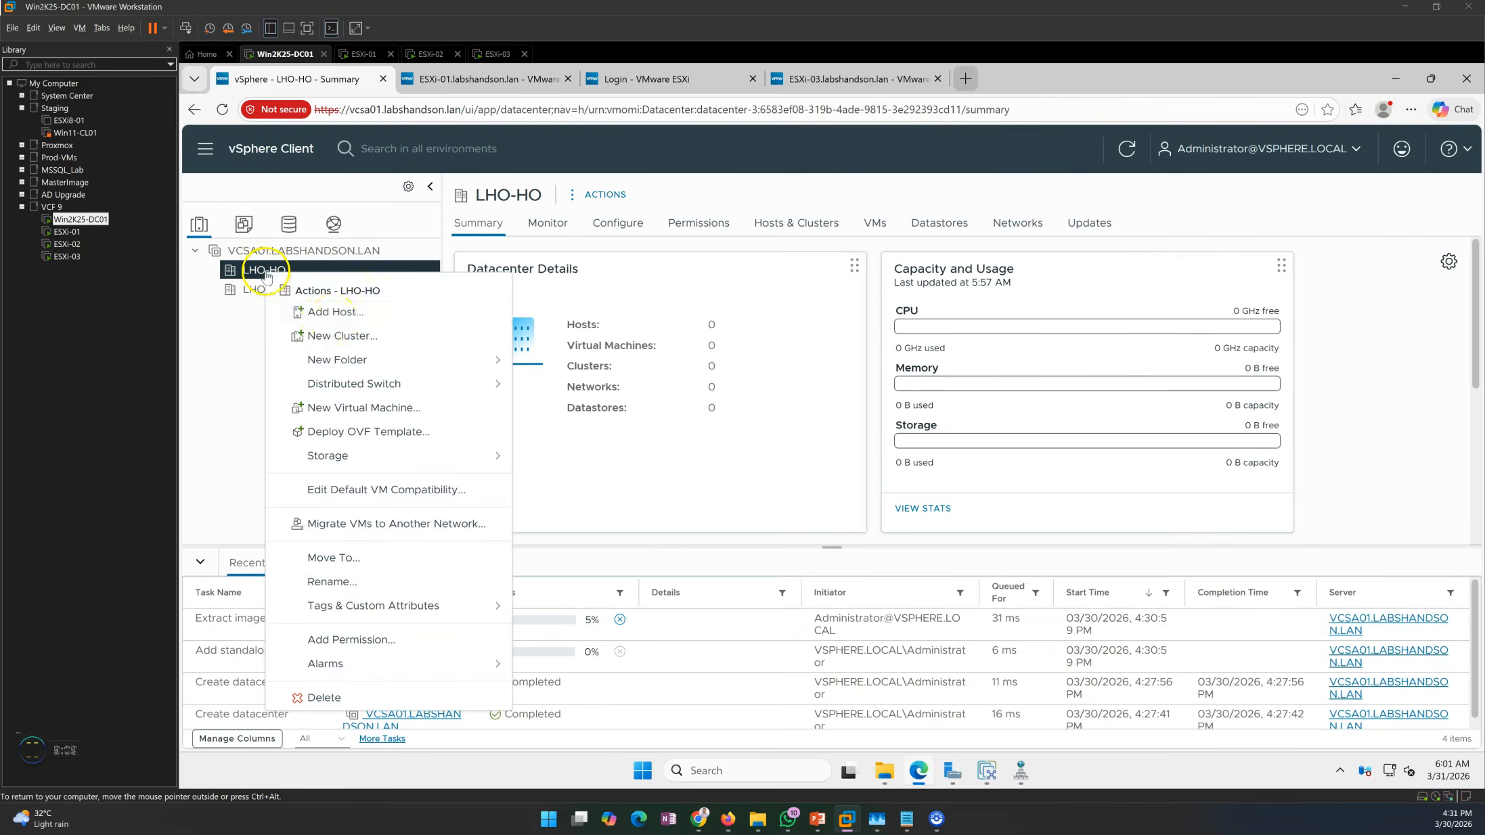
left_click(336, 313)
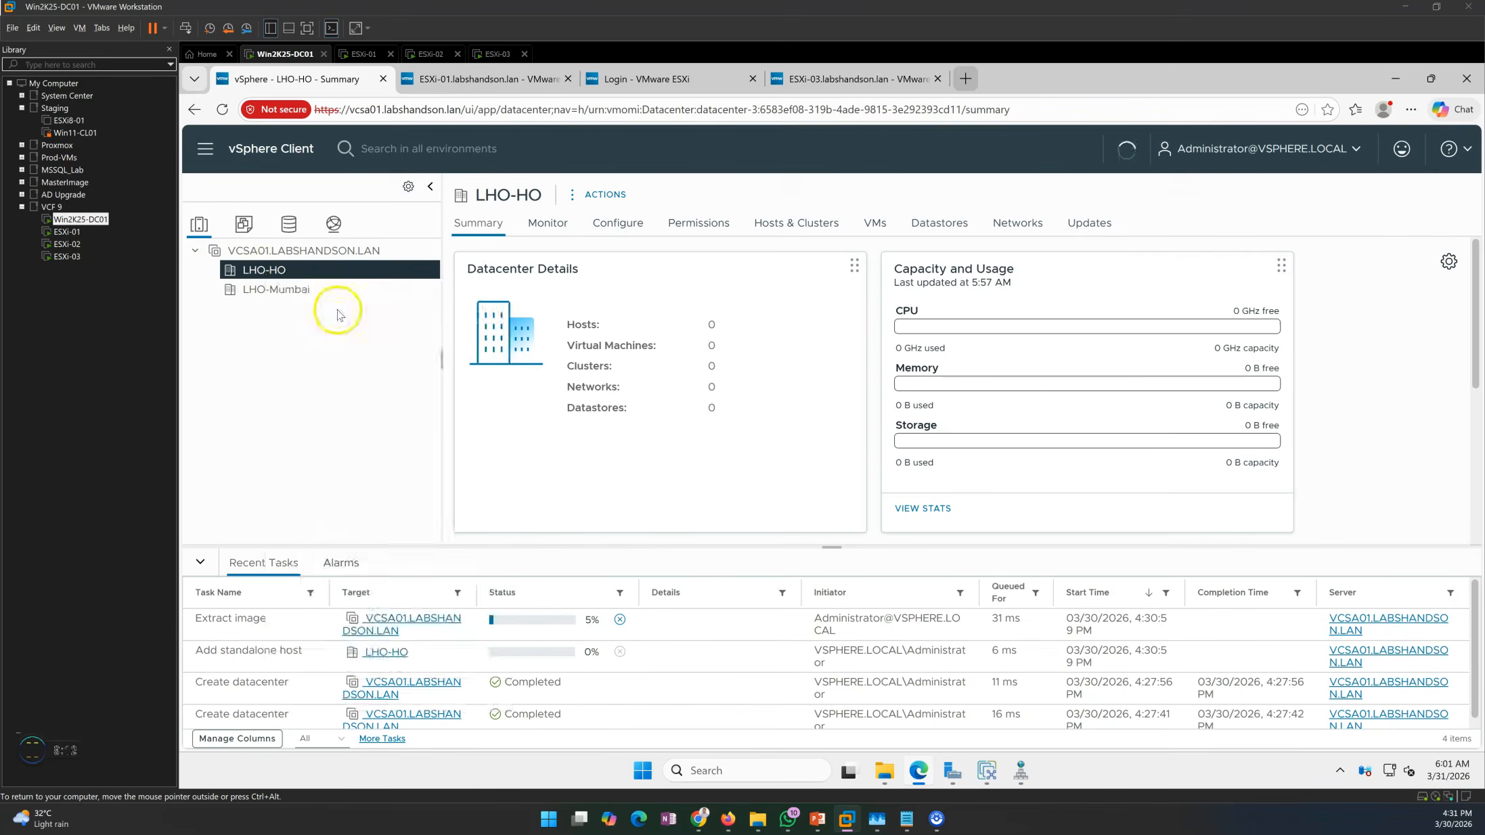
left_click(892, 331)
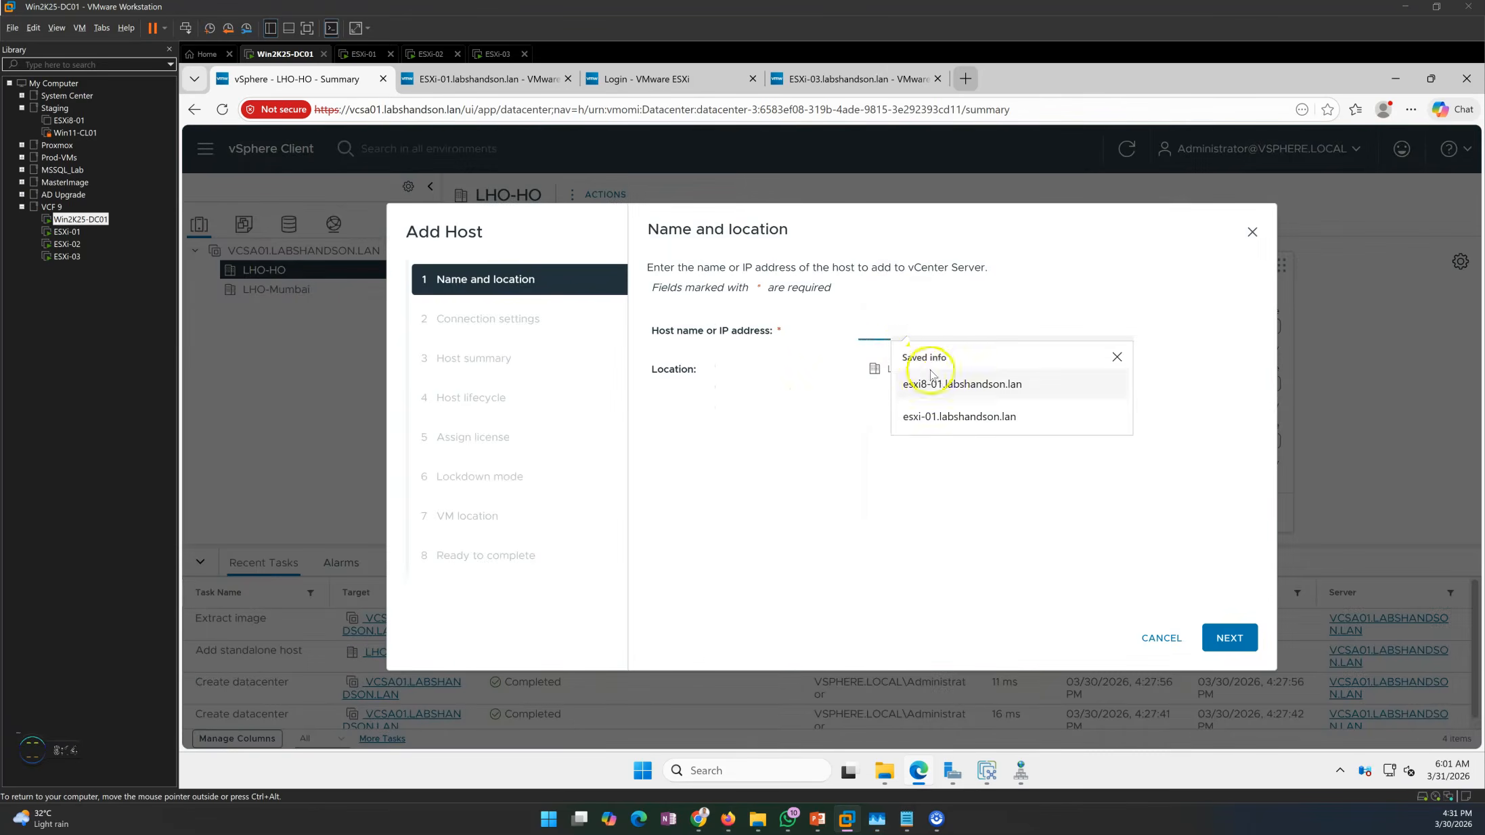
left_click(940, 418)
key("BackSpace")
left_click(1227, 637)
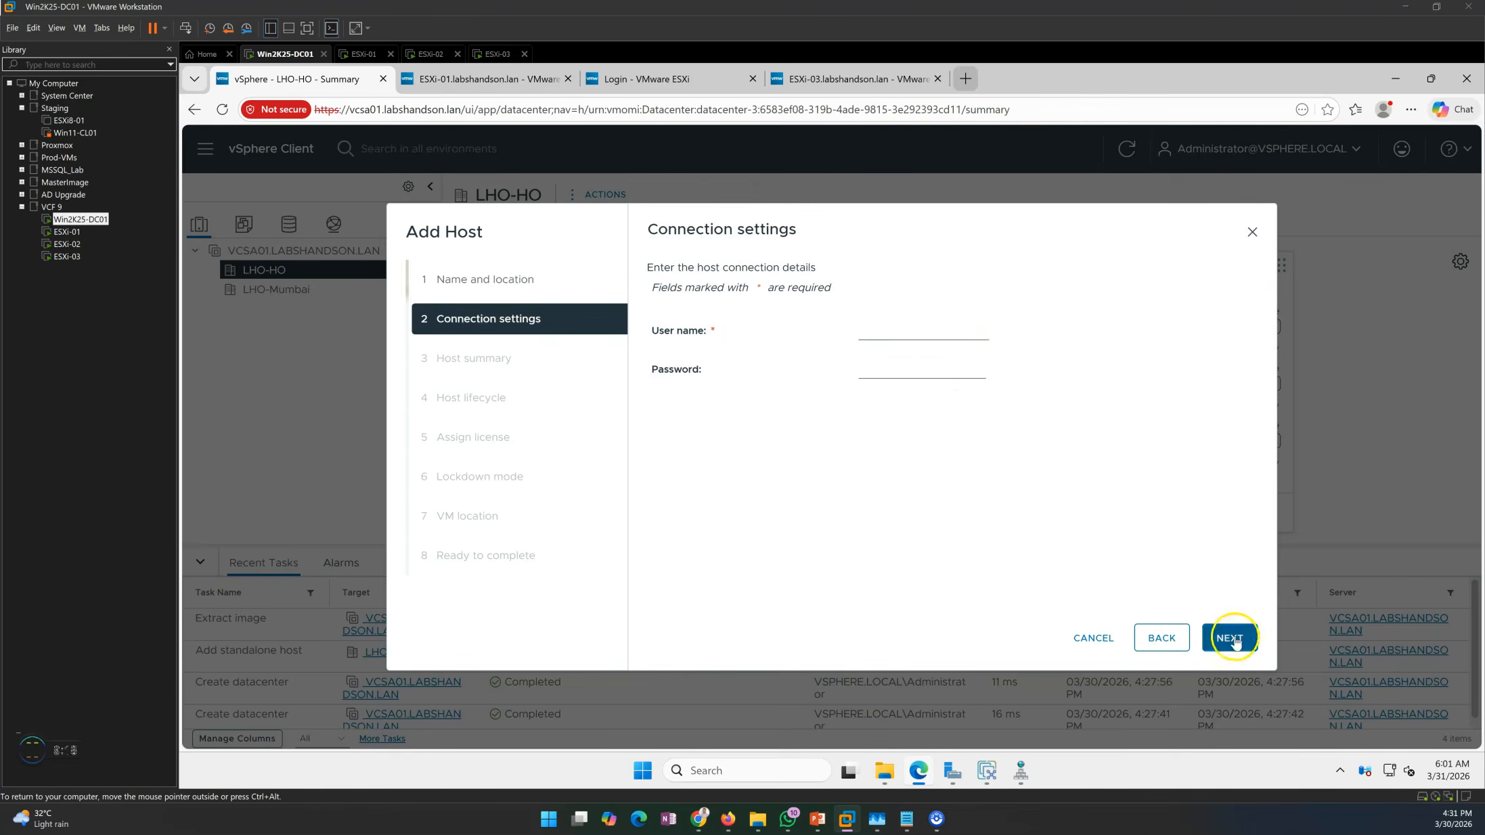
left_click(917, 336)
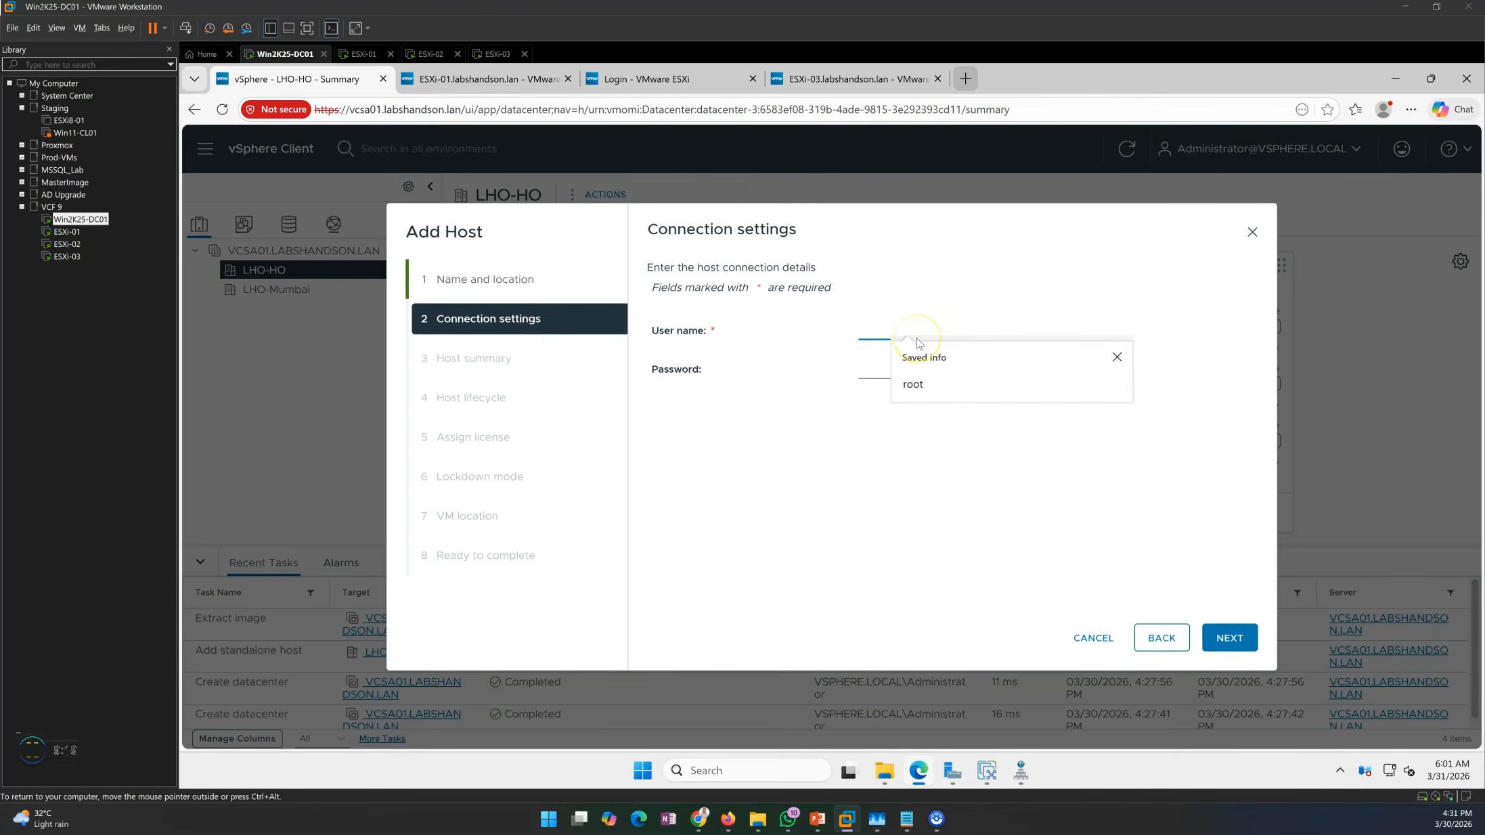
left_click(937, 384)
left_click(890, 367)
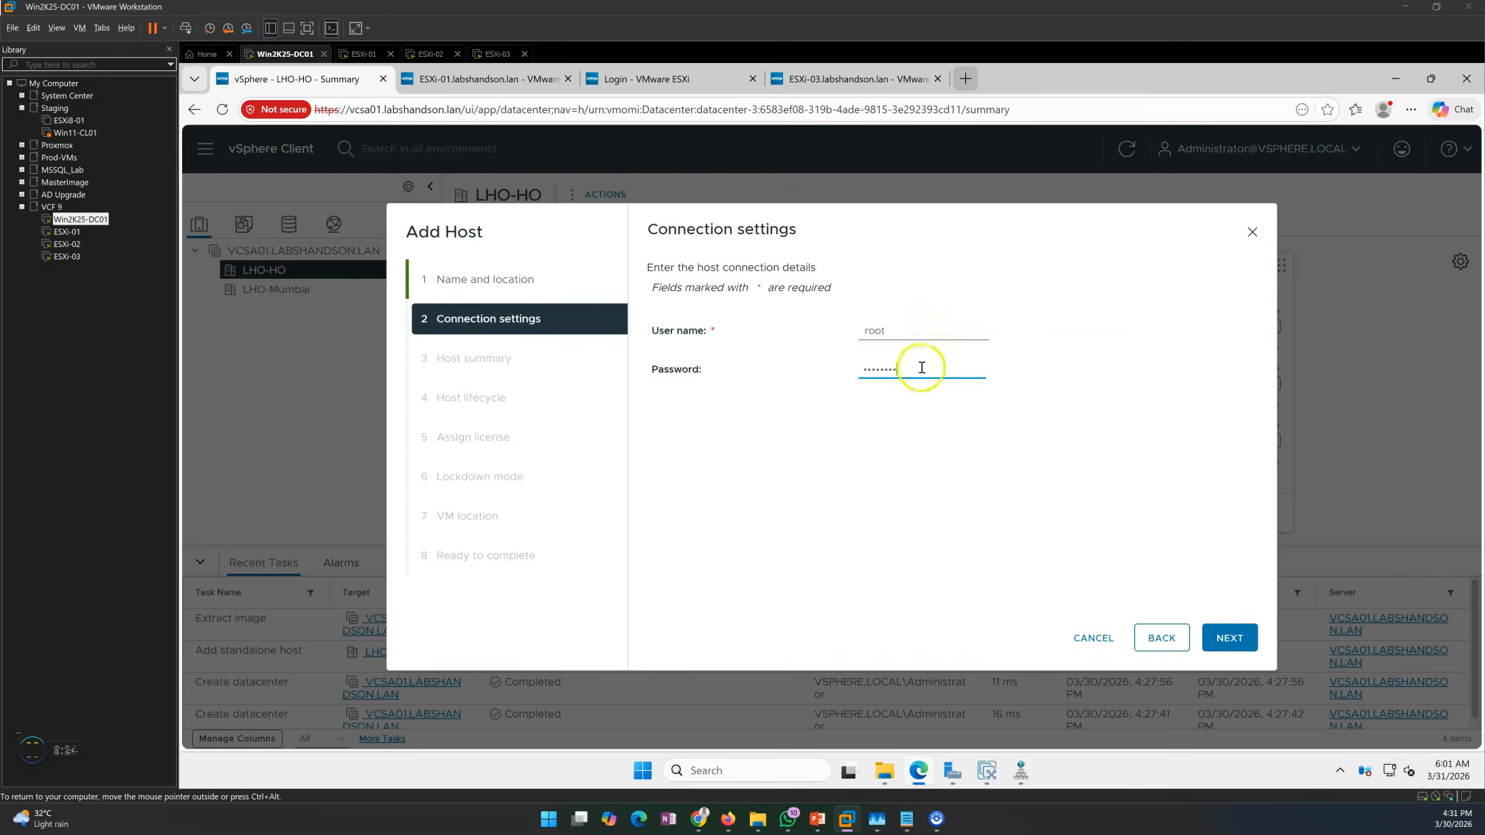
left_click(1228, 636)
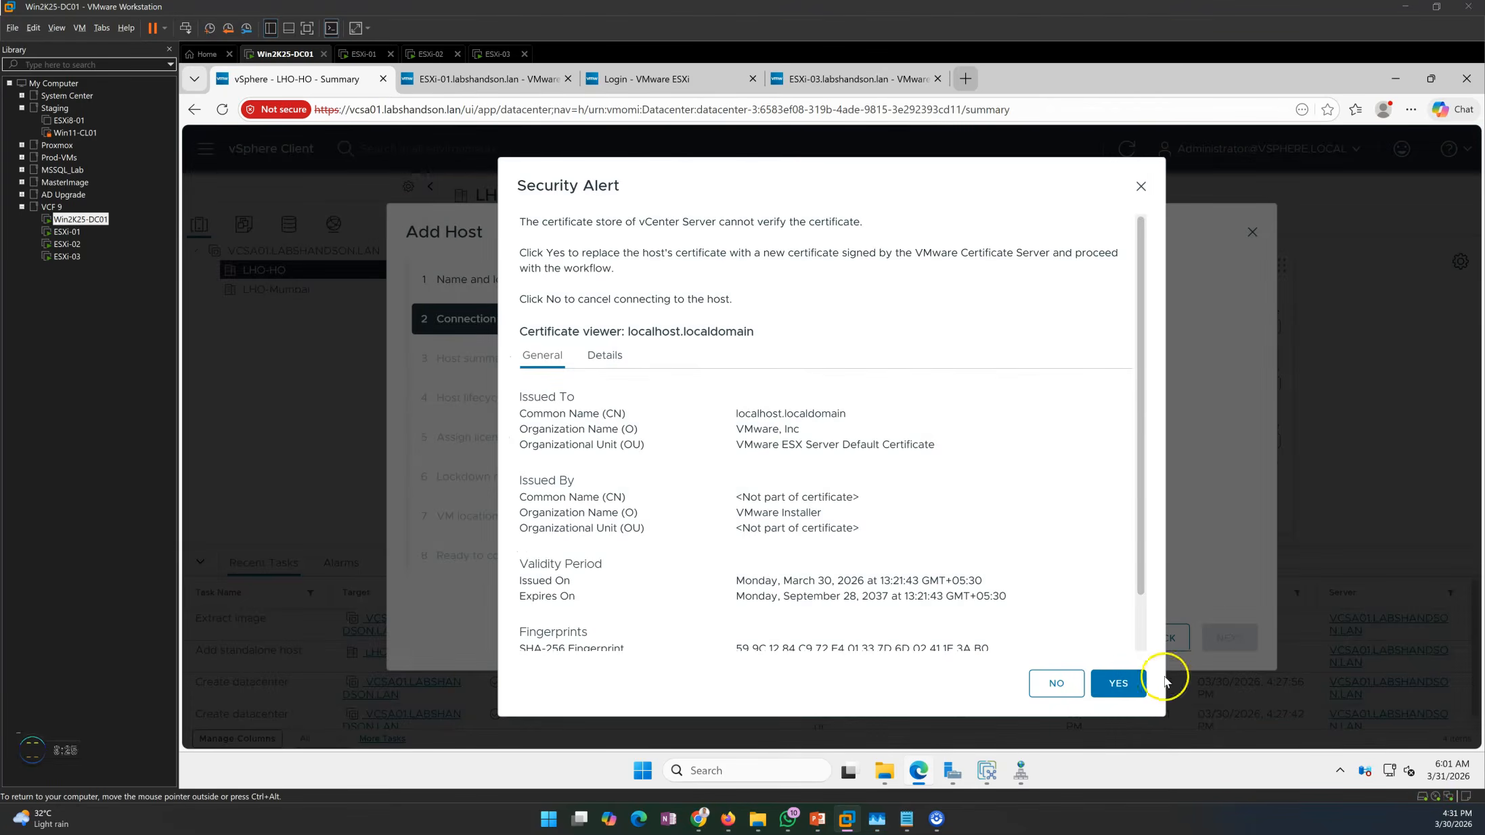
left_click(1120, 684)
Extract the image from esxi-02, use the evaluation license, keep lockdown disabled, and finish in LHO-HO.
left_click(1214, 639)
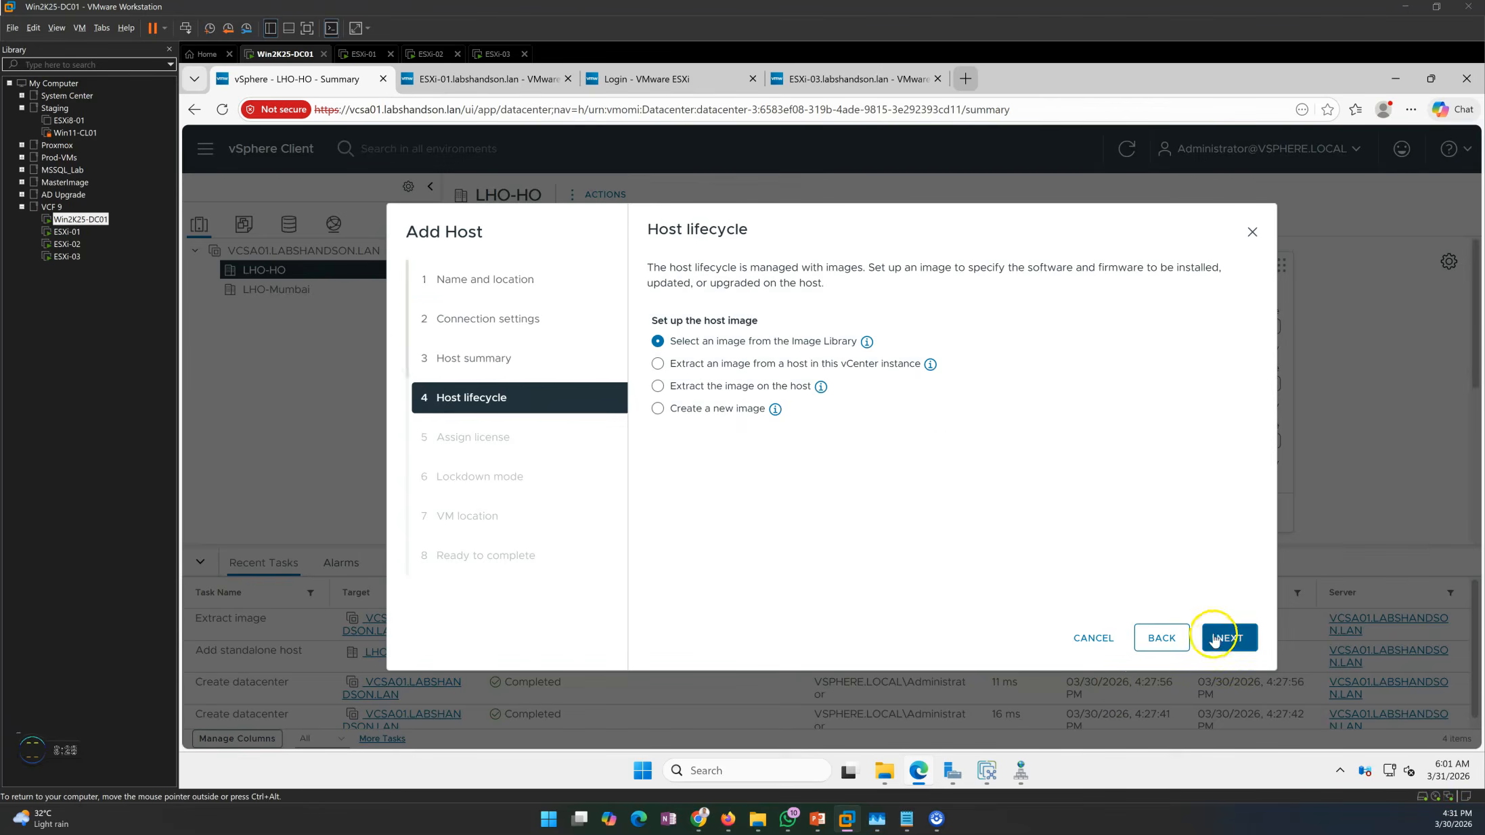
left_click(707, 385)
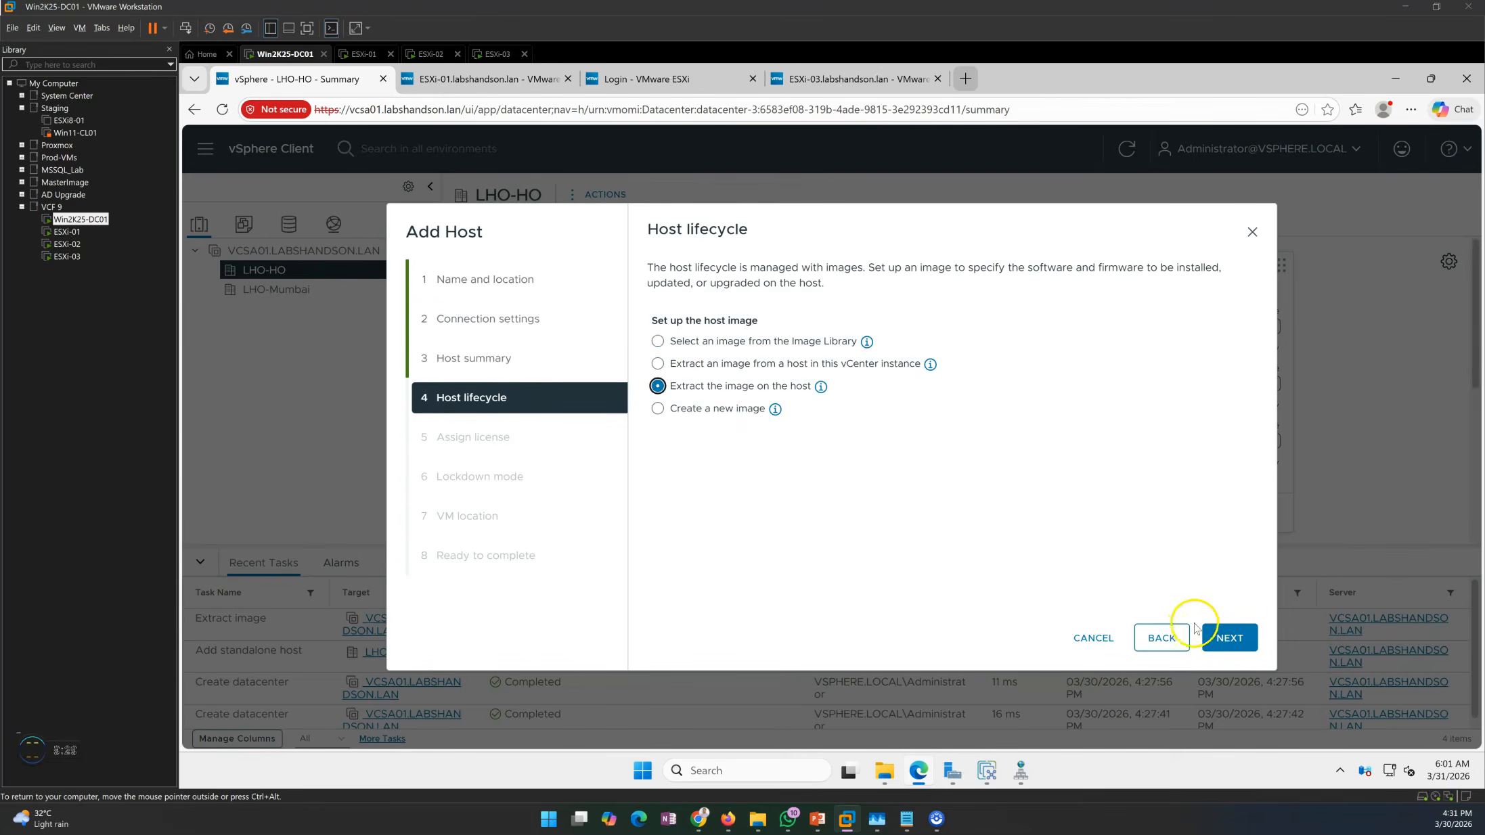
left_click(1228, 637)
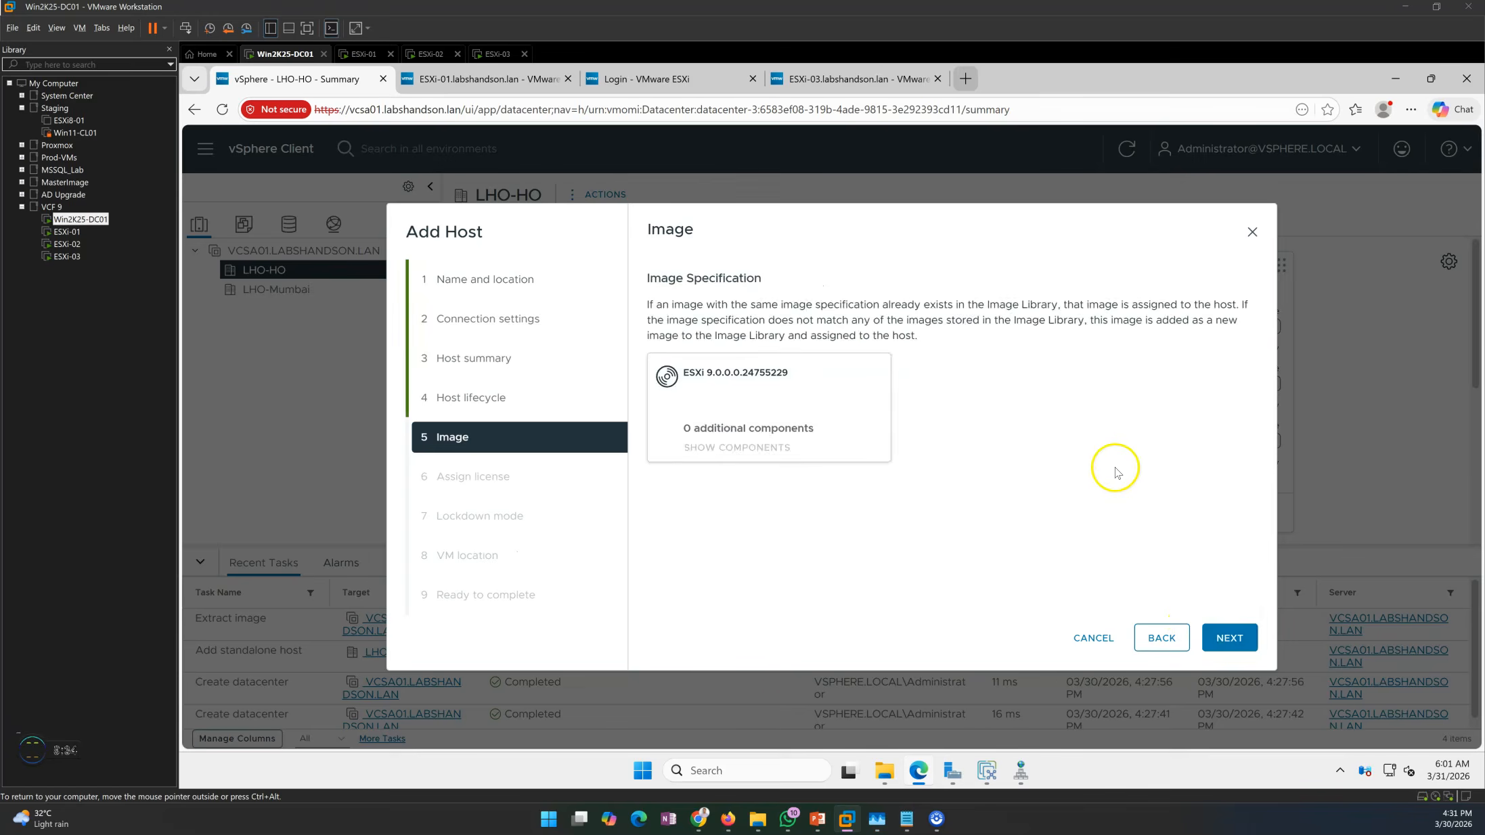
left_click(1227, 639)
left_click(1227, 642)
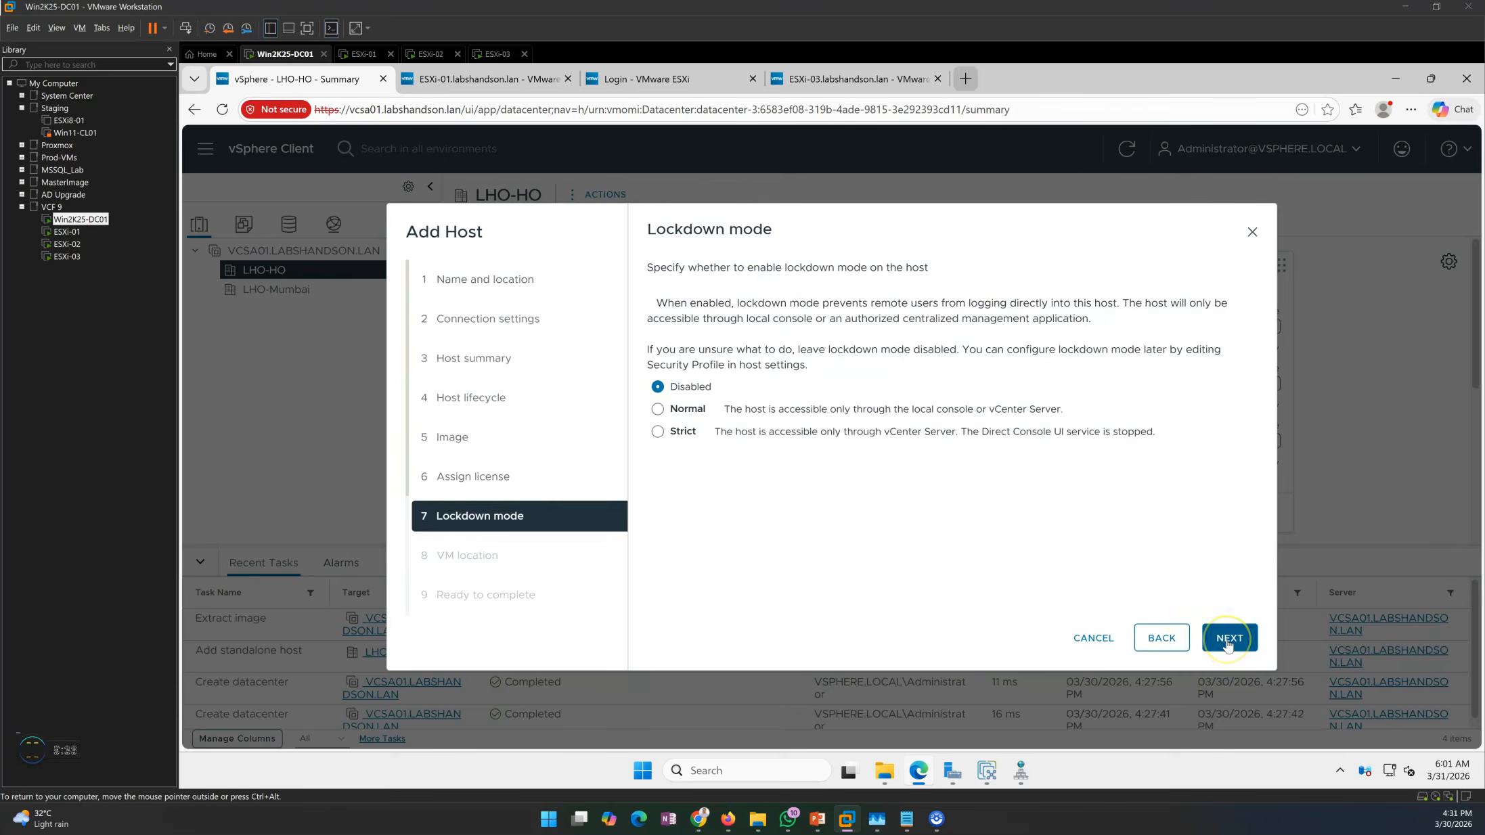
left_click(1227, 640)
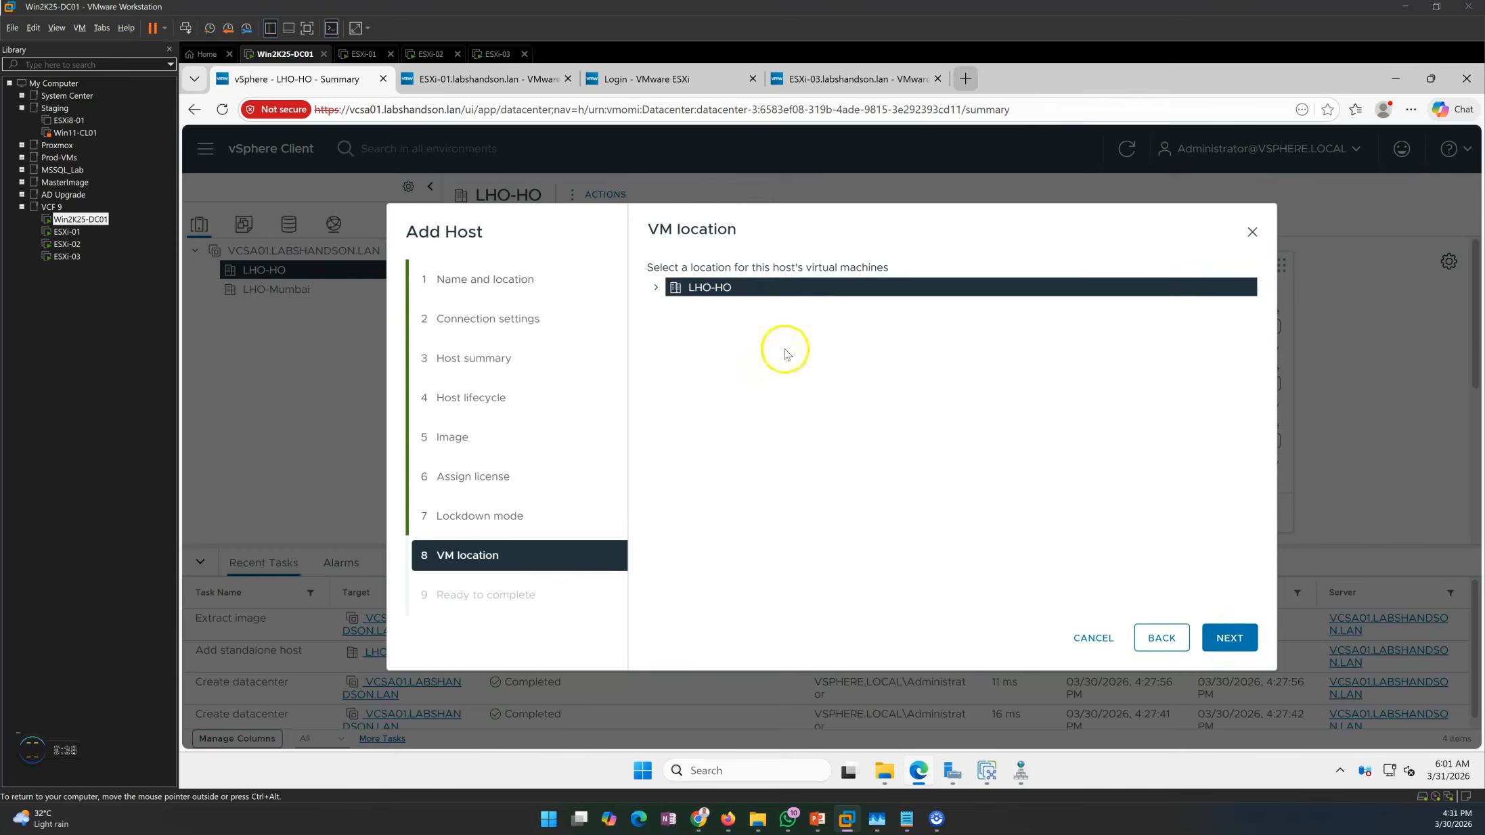
left_click(656, 287)
left_click(1228, 639)
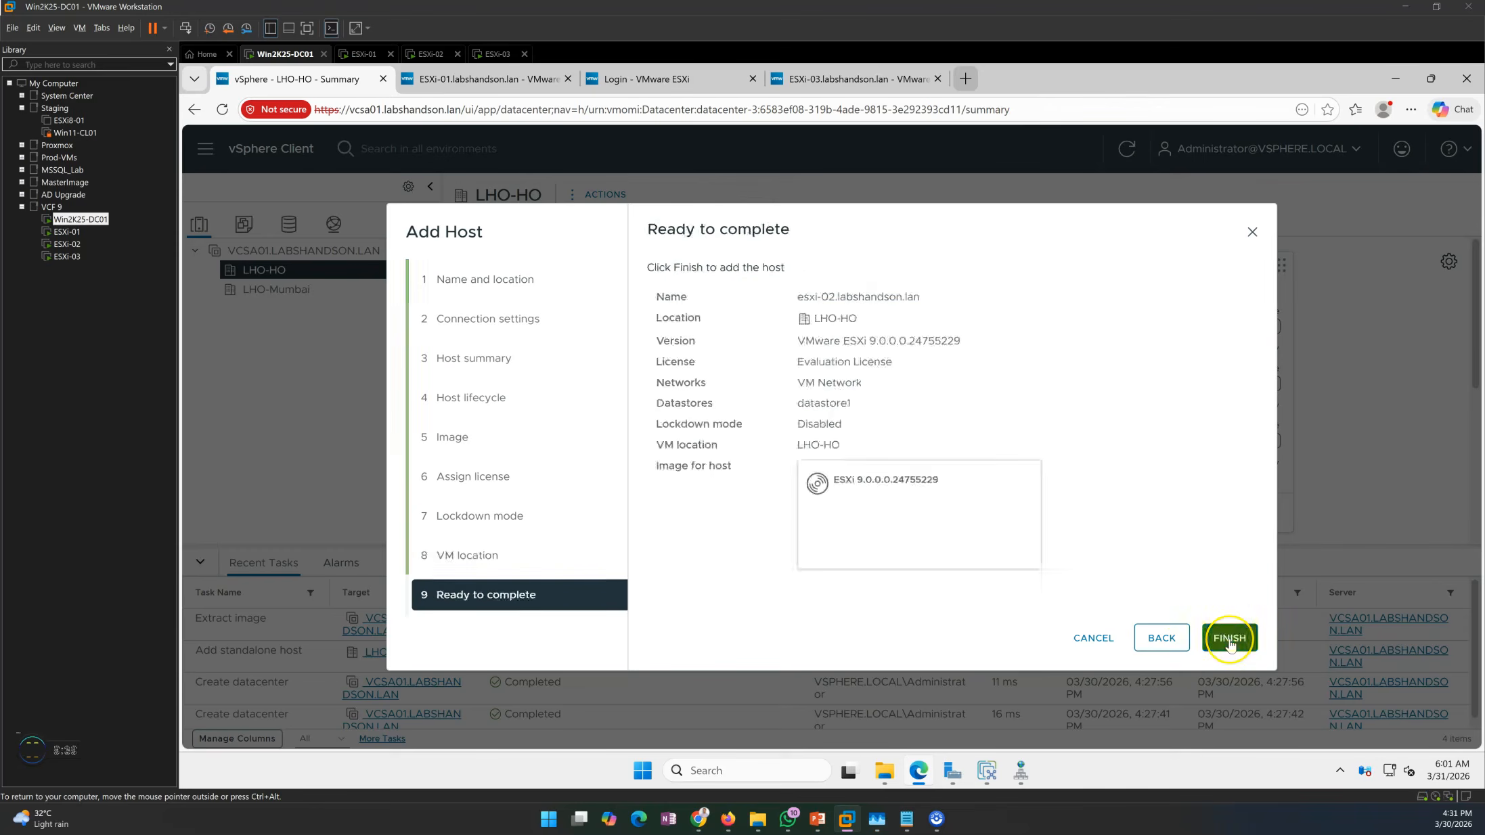
left_click(1230, 639)
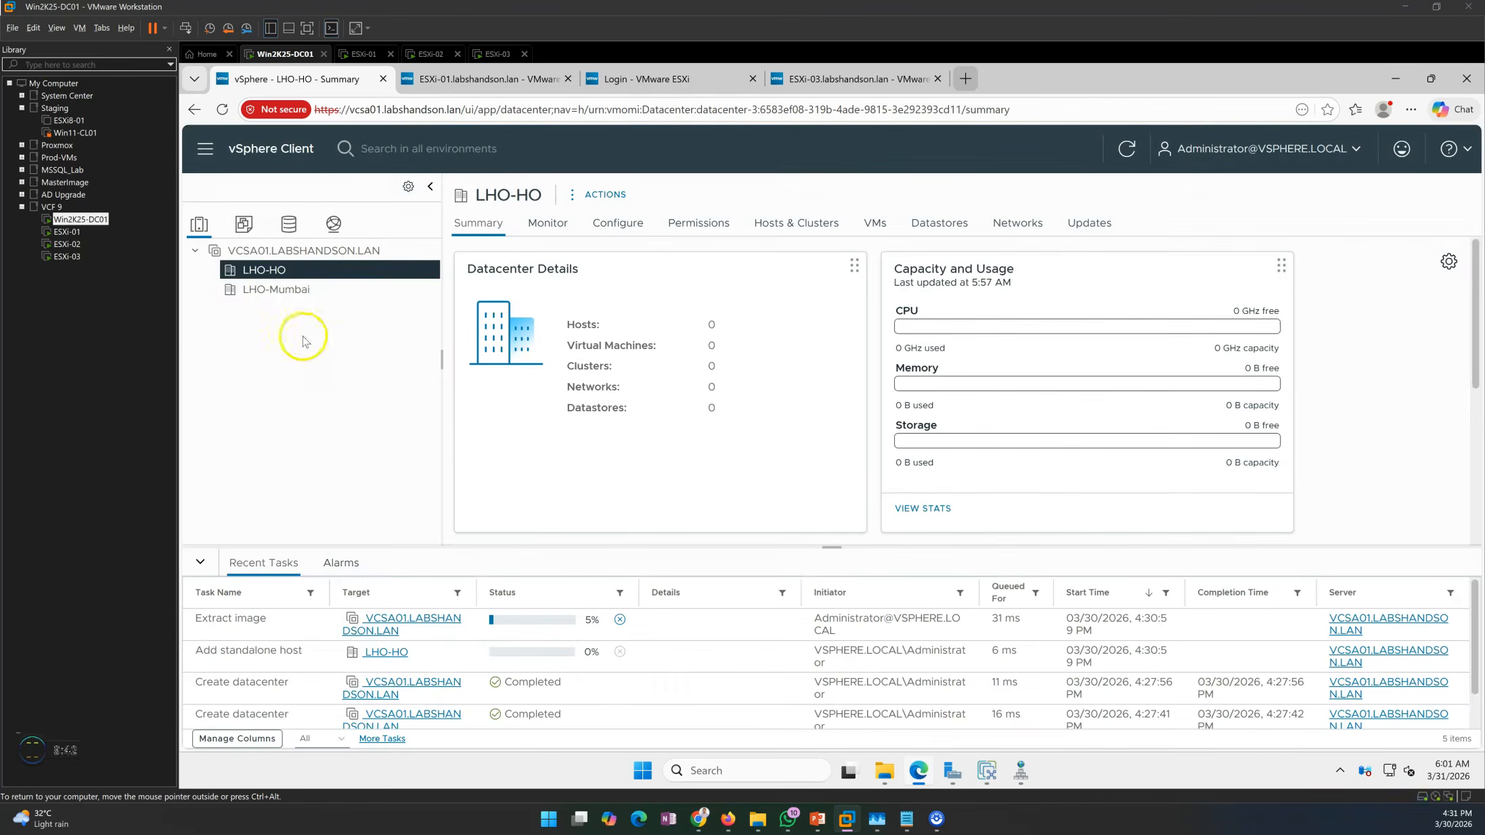
Start adding esxi-03.labshandson.lan to LHO-HO as root and accept its certificate.
right_click(267, 274)
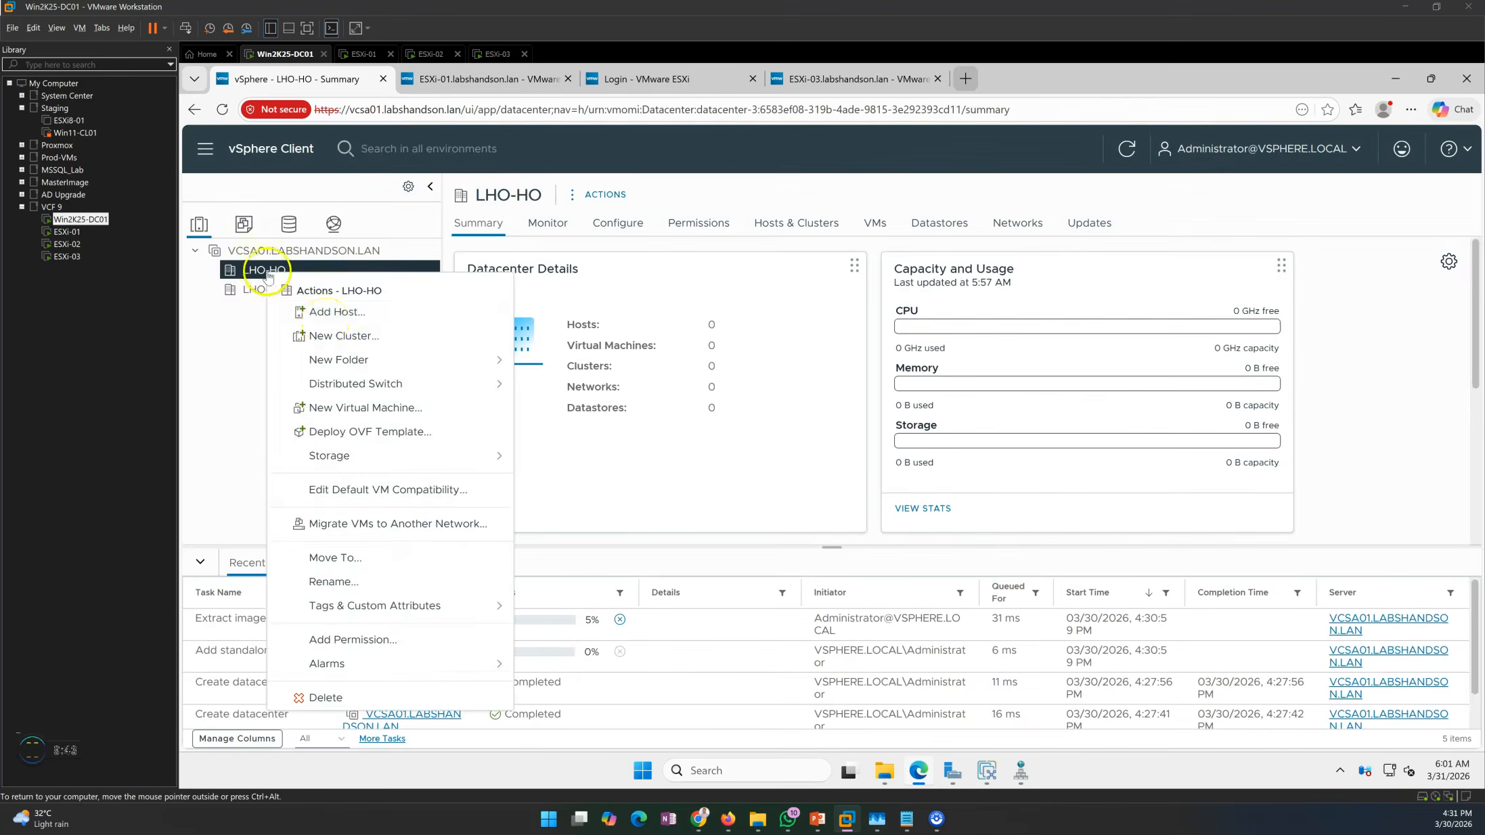
left_click(340, 319)
left_click(869, 333)
type("esxi-01.labshandson.lan")
left_click(896, 334)
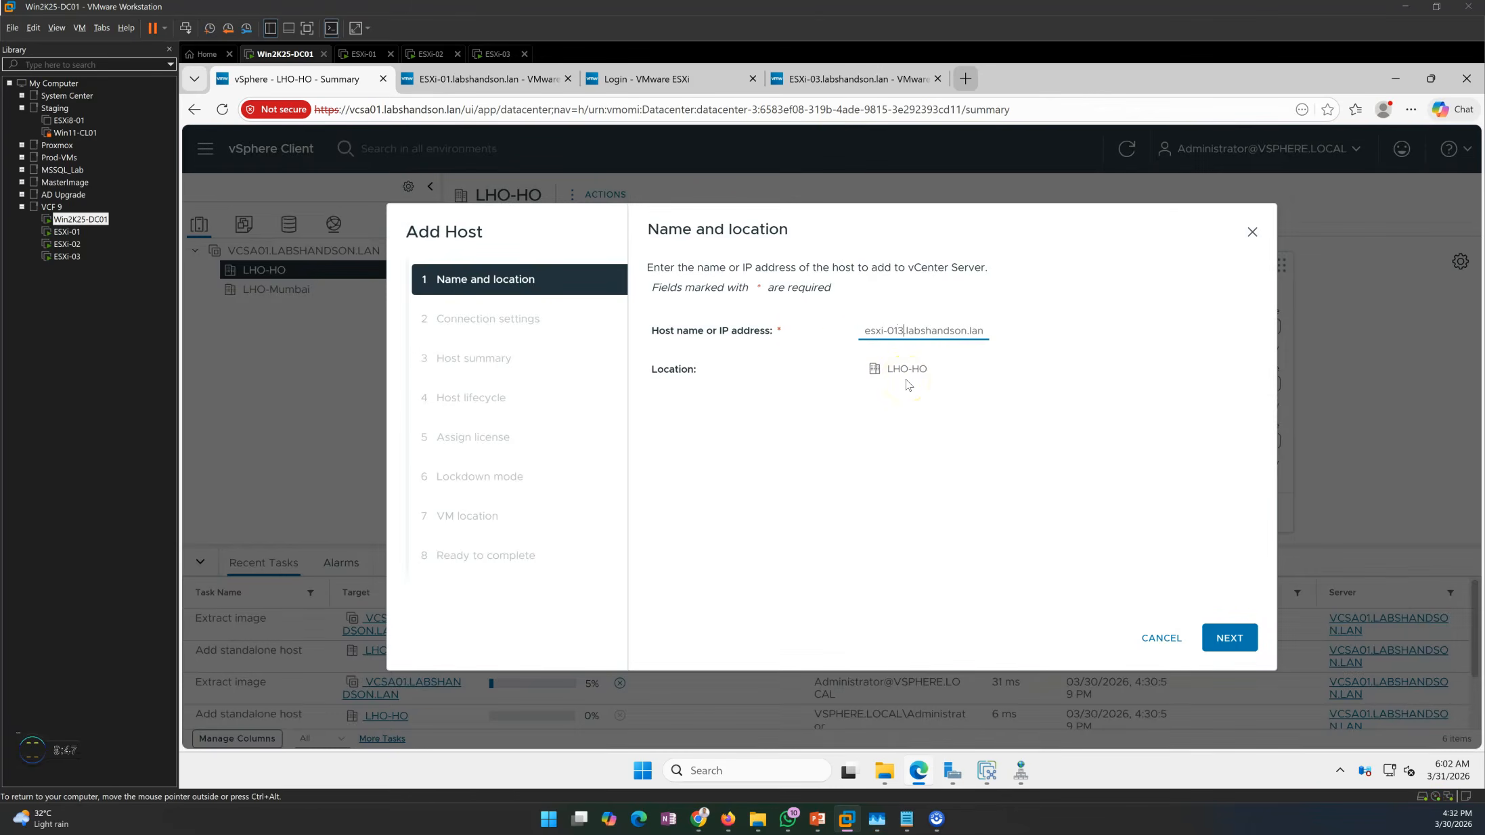
type("3")
key("Left")
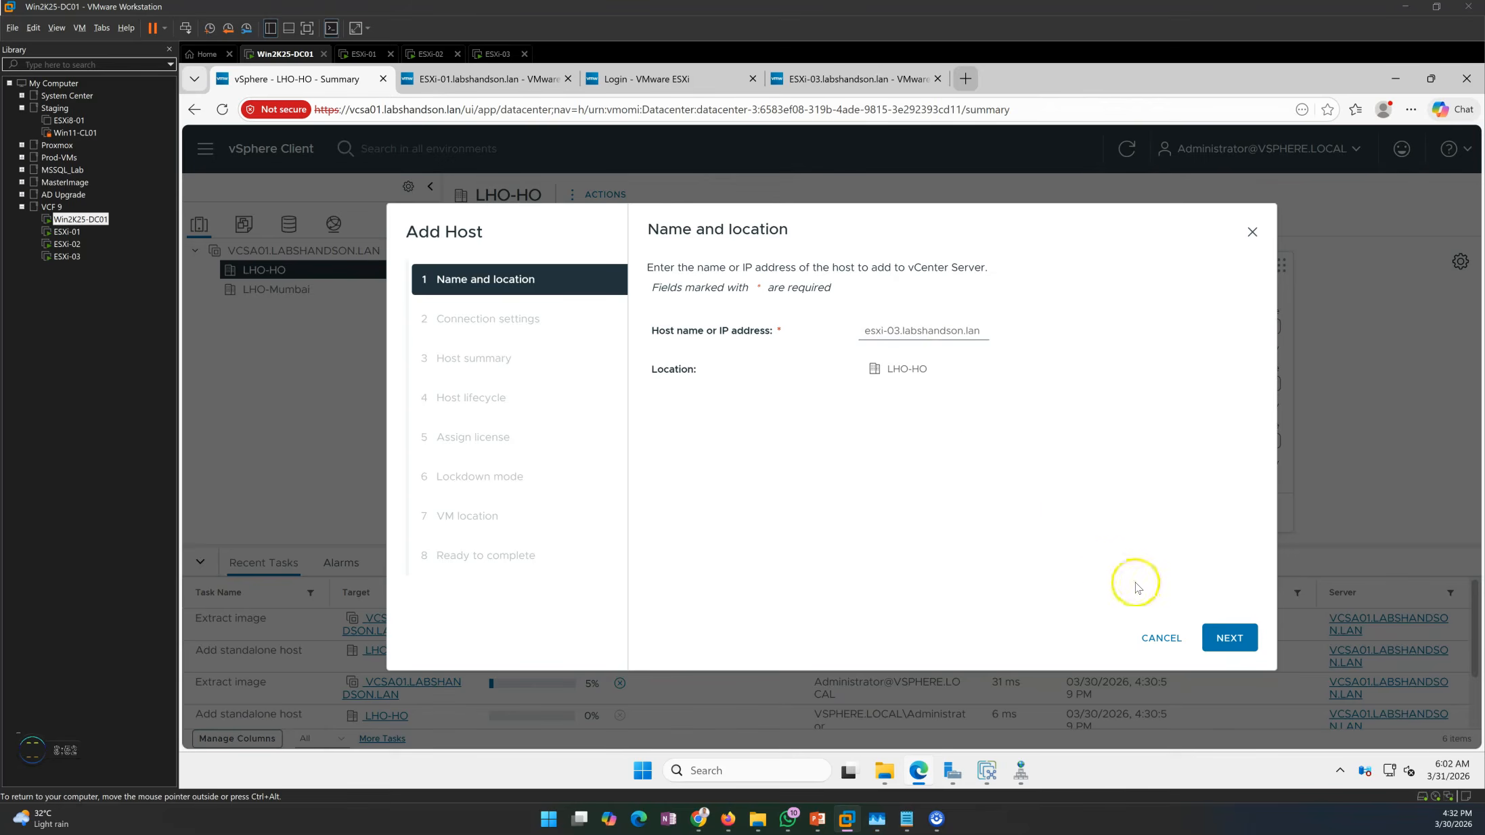
left_click(1230, 638)
left_click(903, 330)
left_click(925, 383)
left_click(920, 377)
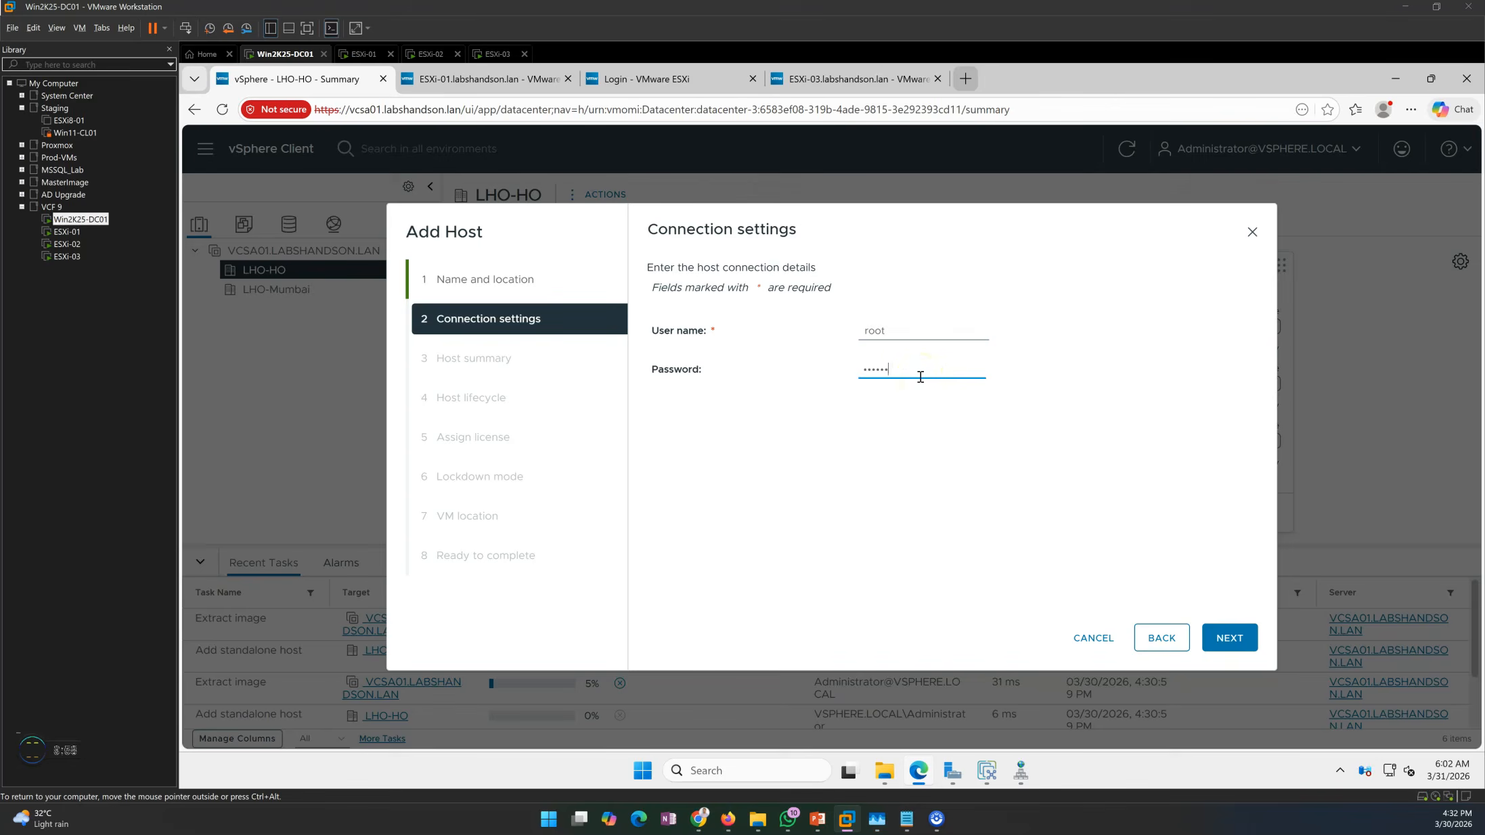
left_click(1228, 638)
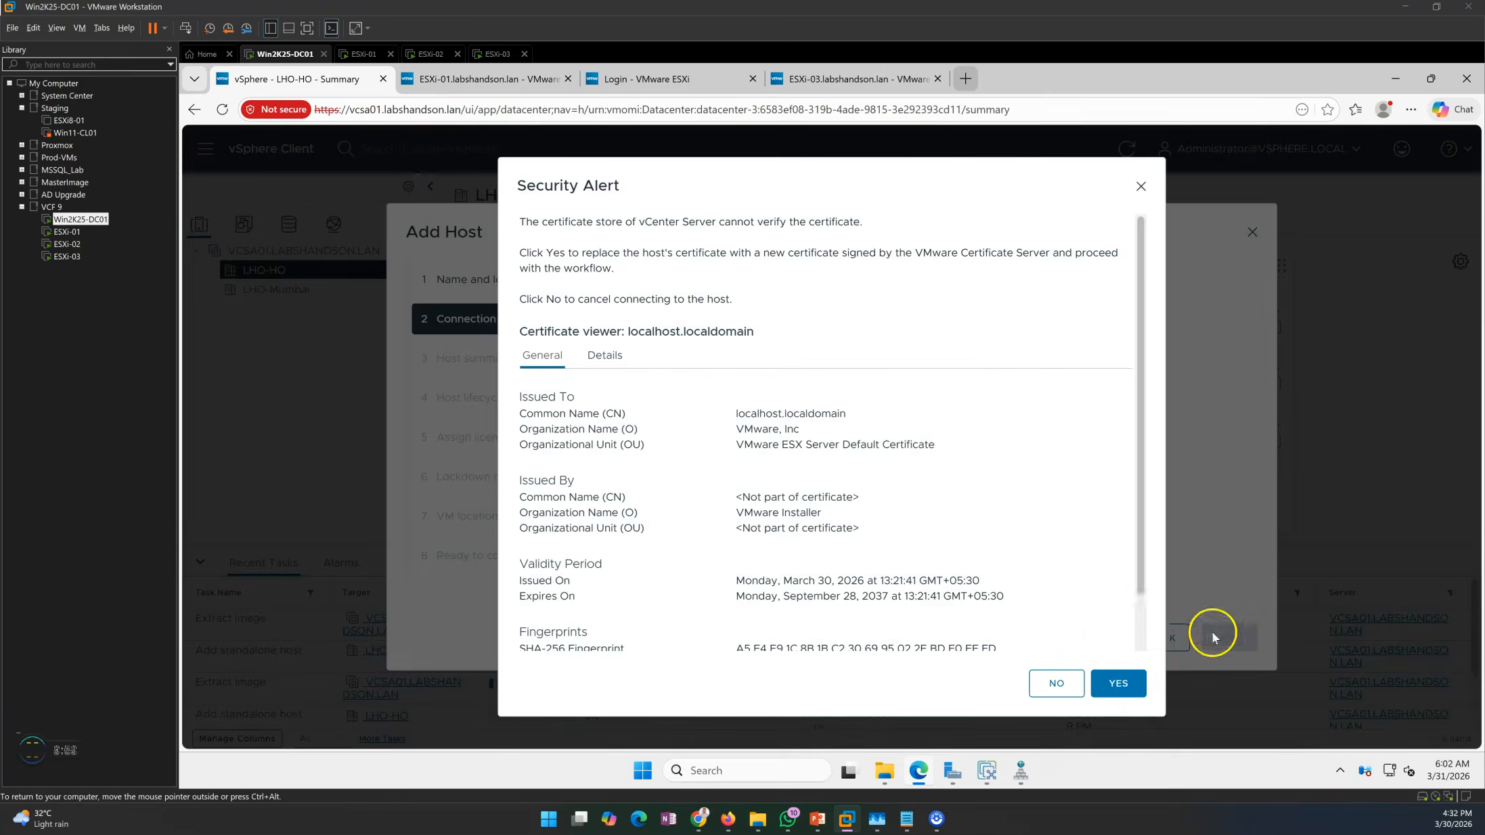
left_click(1118, 682)
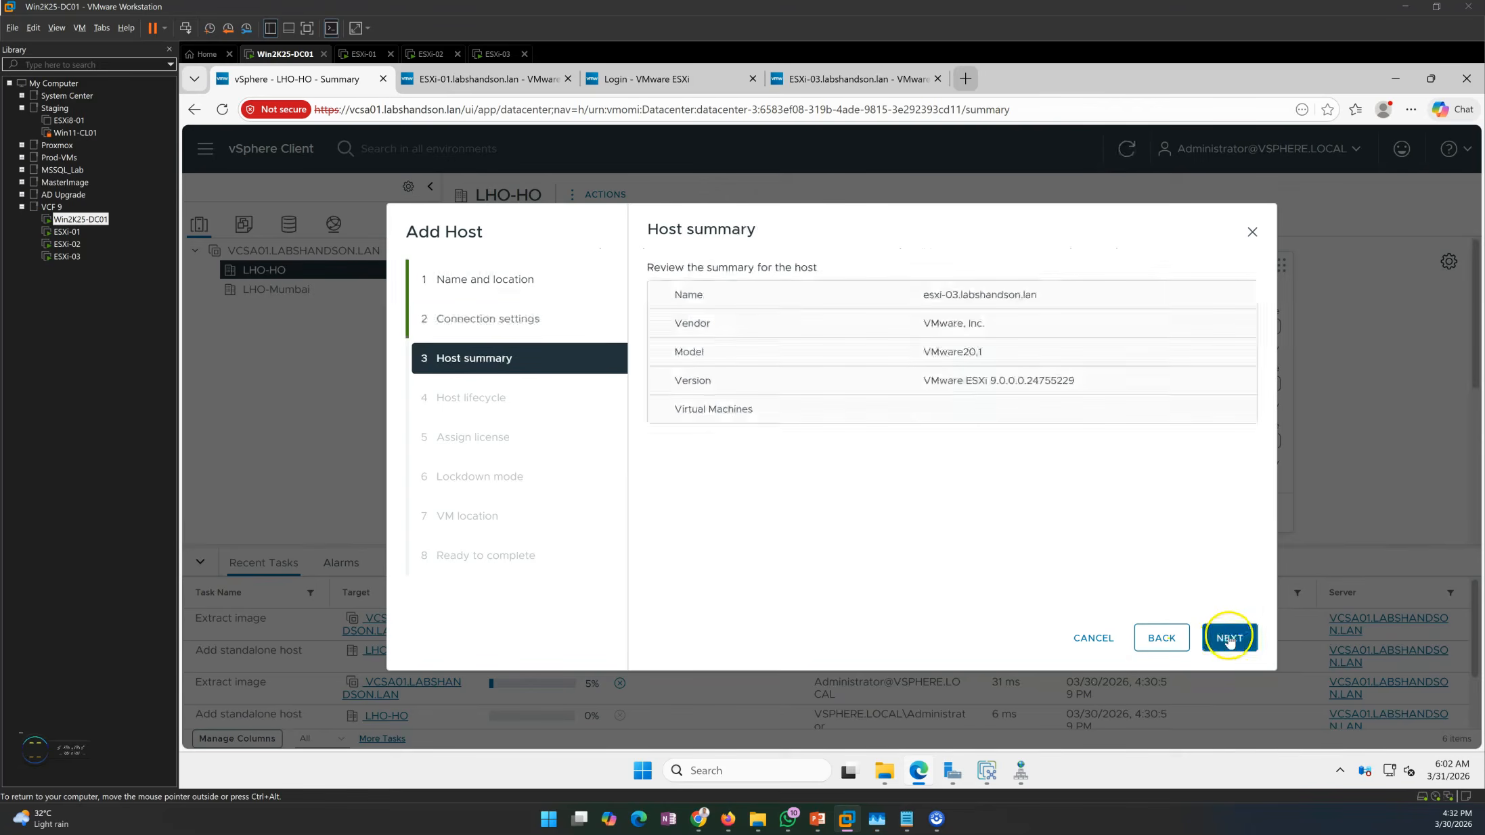
Extract the image from esxi-03, use the evaluation license, keep lockdown disabled, and finish.
left_click(1228, 638)
left_click(714, 386)
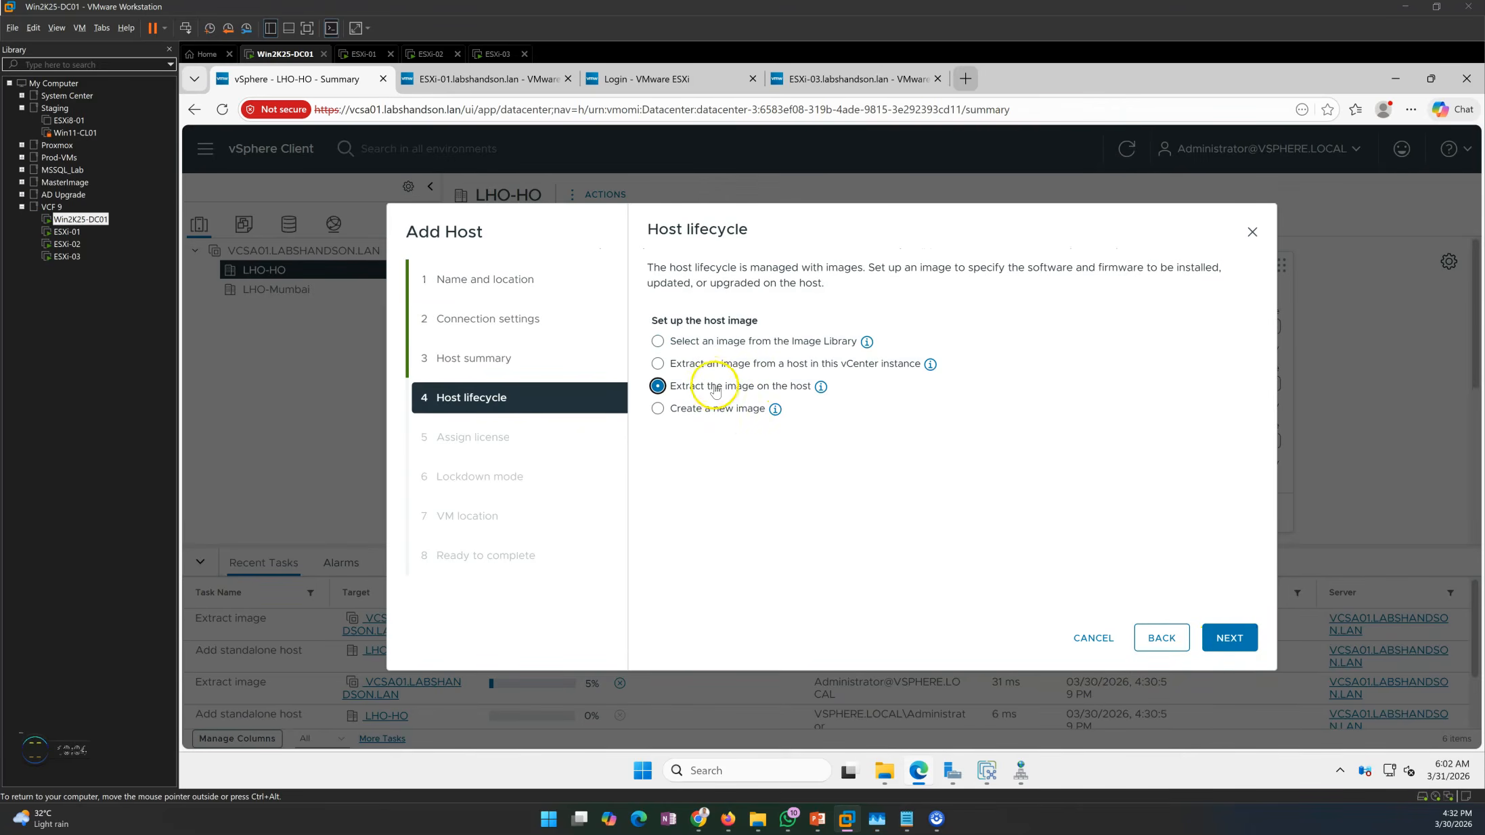
left_click(1238, 632)
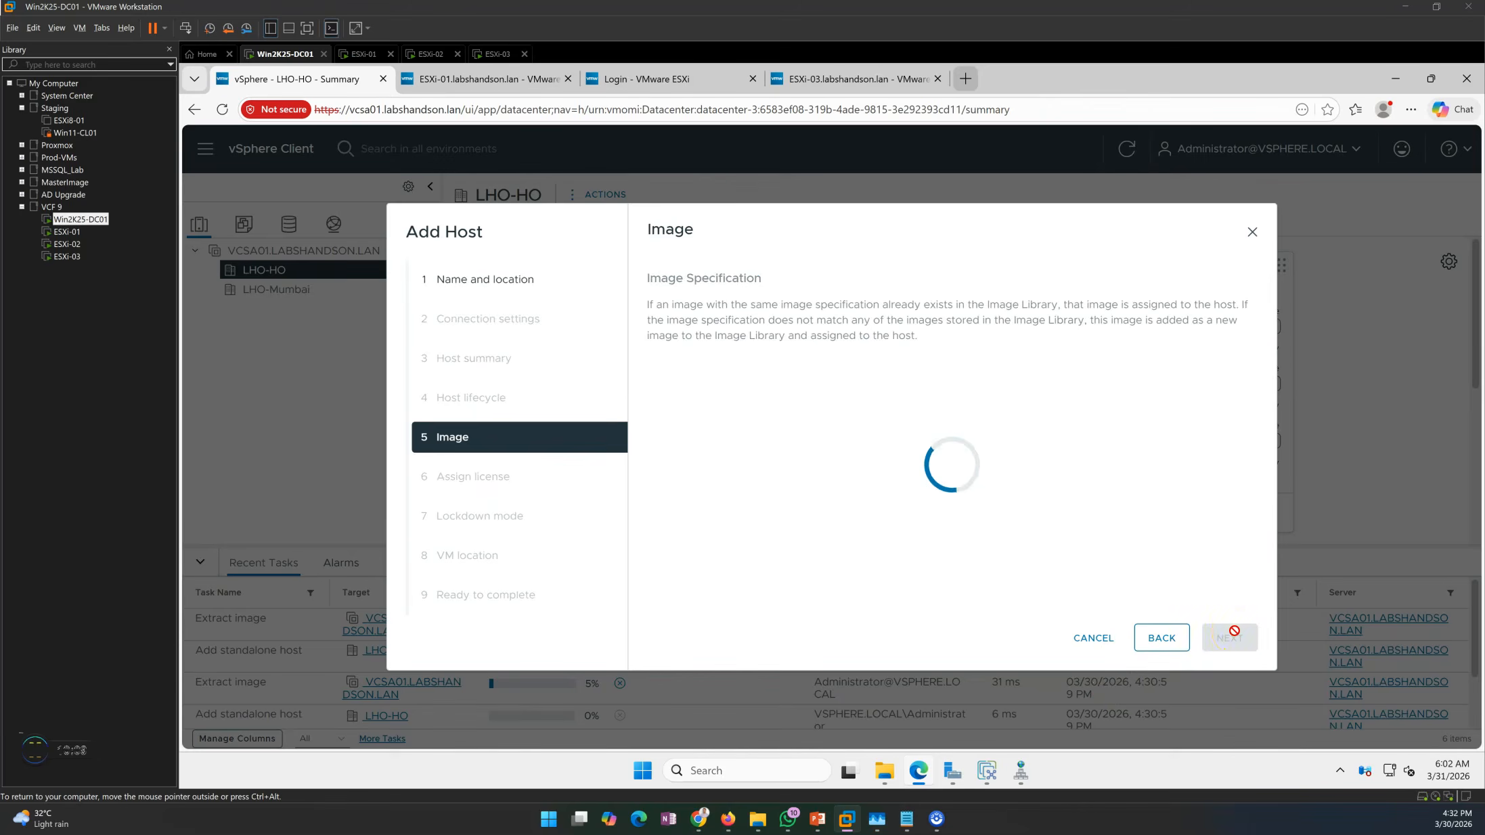
left_click(1230, 638)
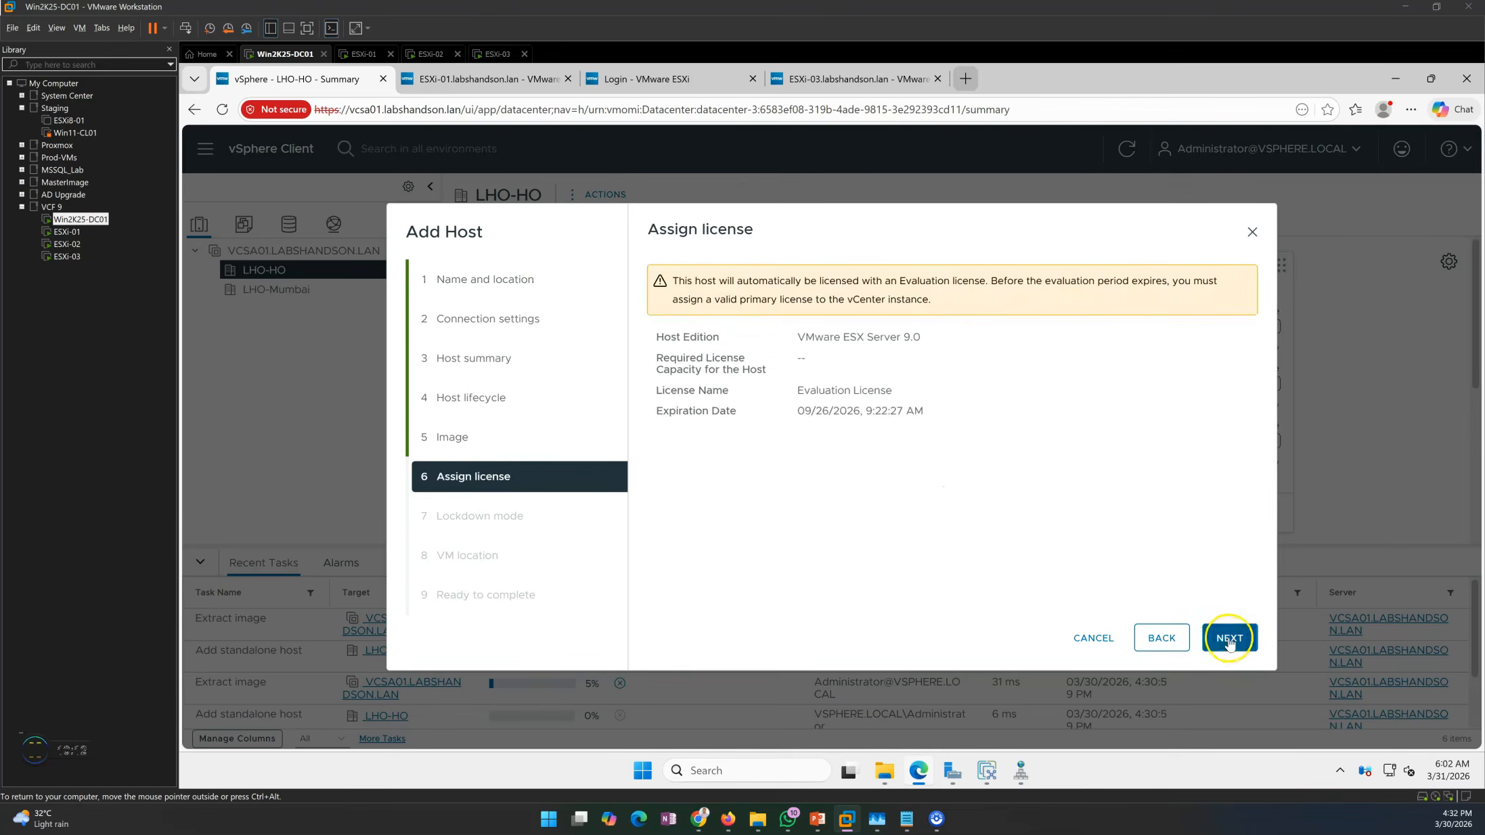
left_click(1230, 639)
left_click(1232, 640)
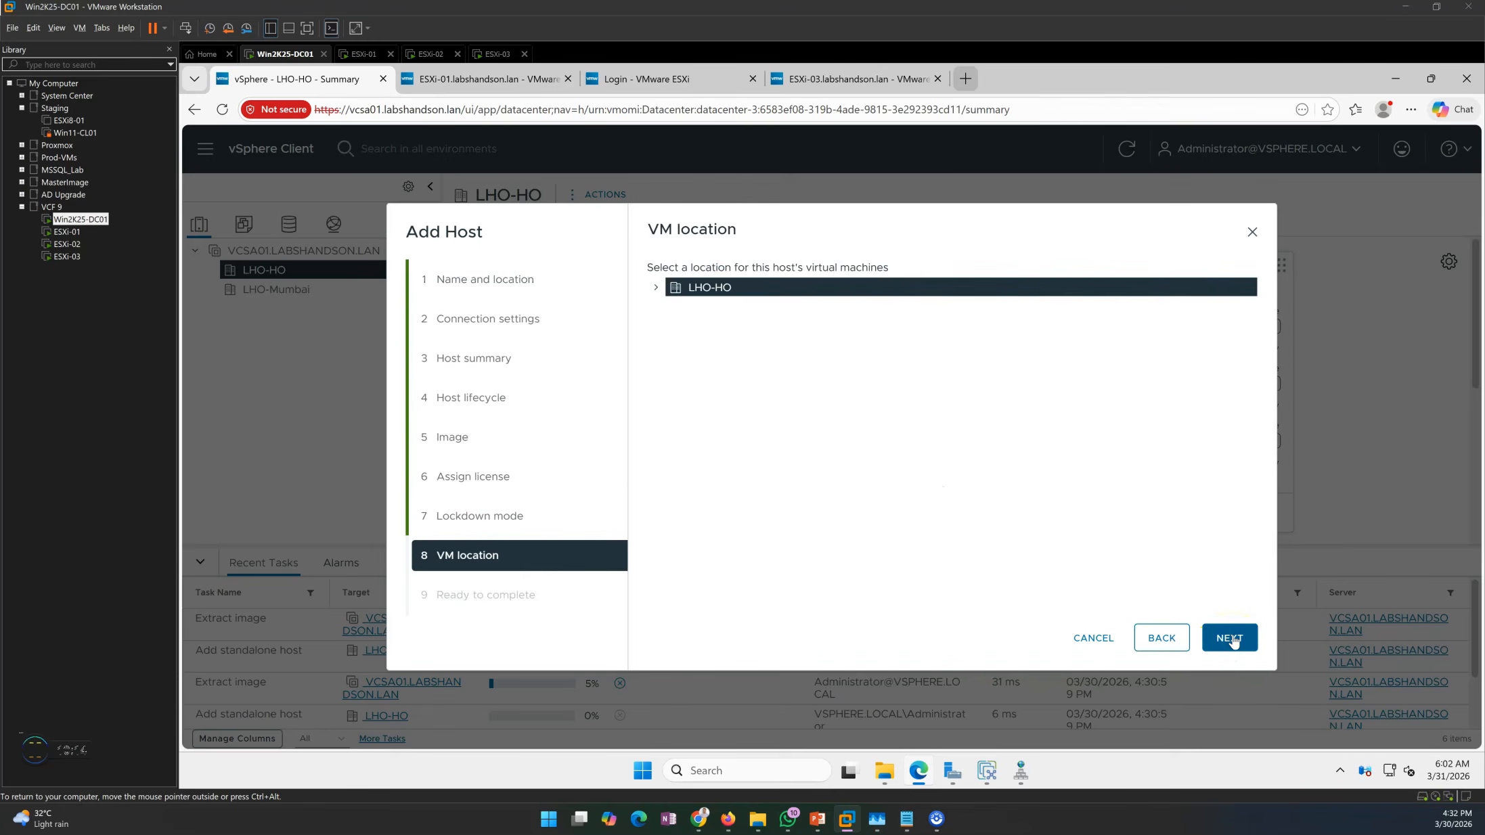
left_click(1230, 638)
left_click(1230, 639)
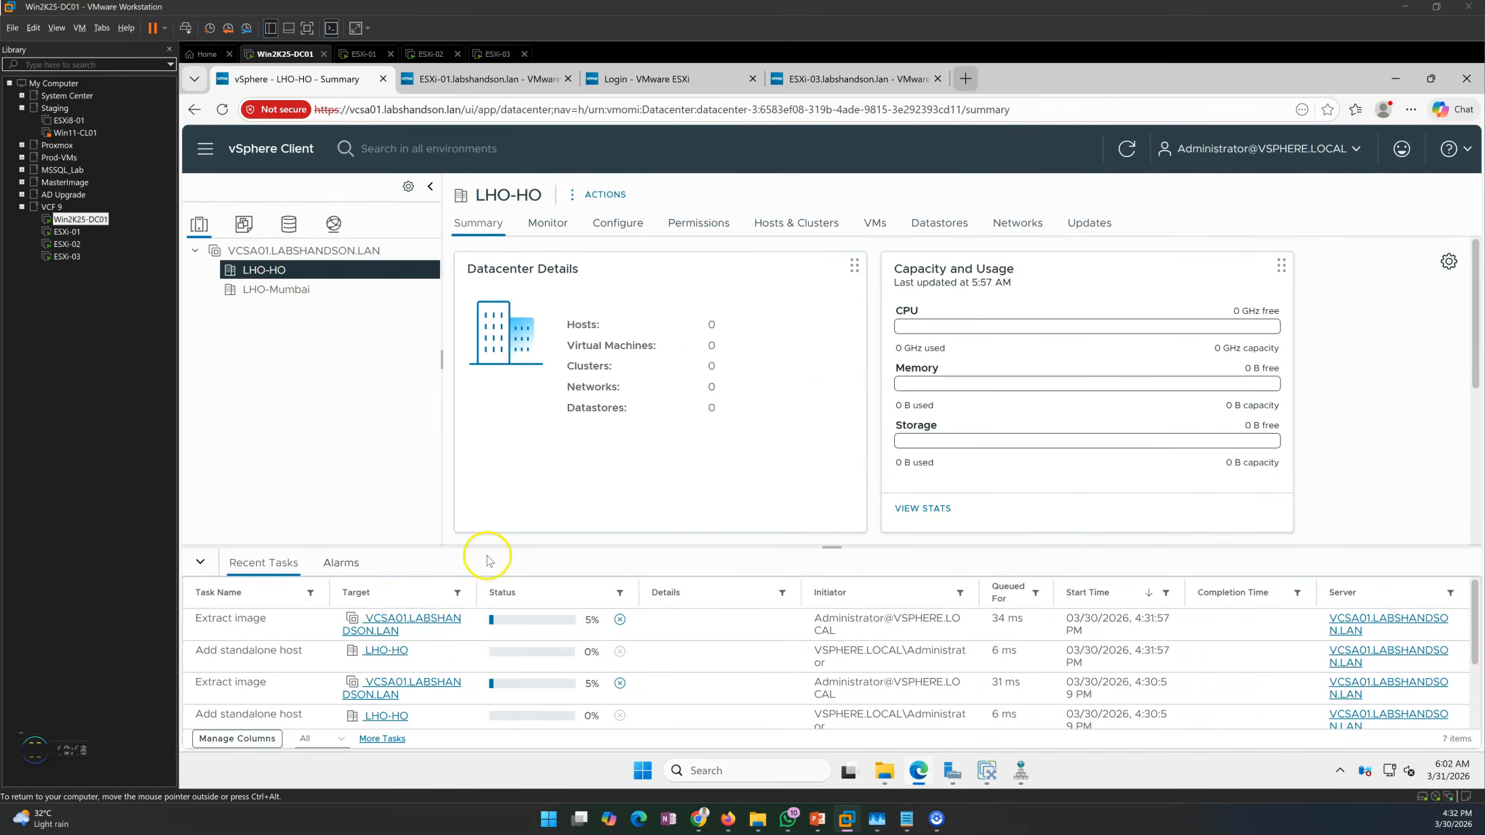
Resize the Recent Tasks pane to follow the esxi-01 add-host task to 80%.
left_click_drag(844, 546, 858, 438)
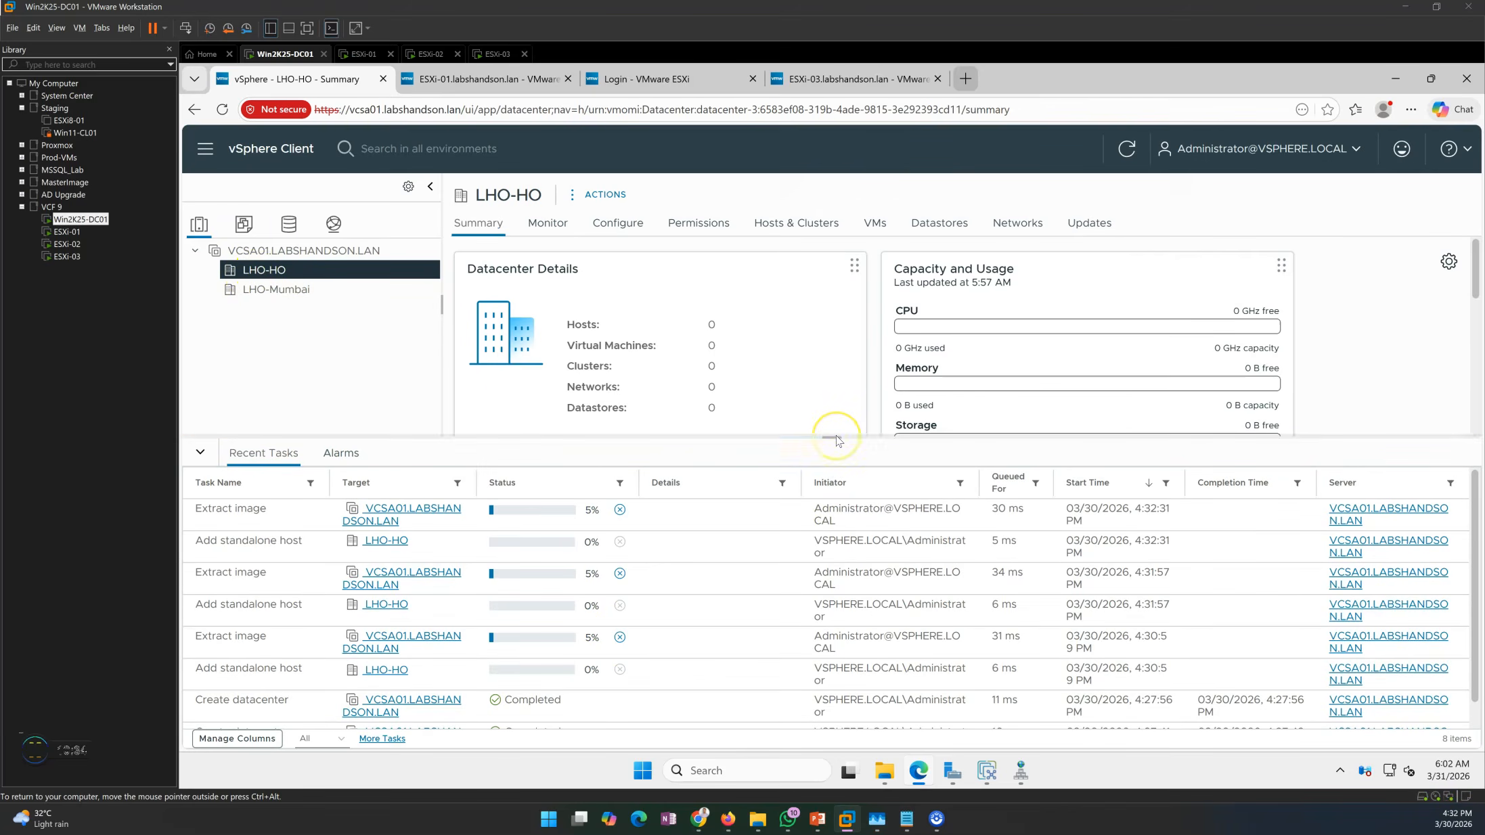
left_click_drag(836, 441, 836, 477)
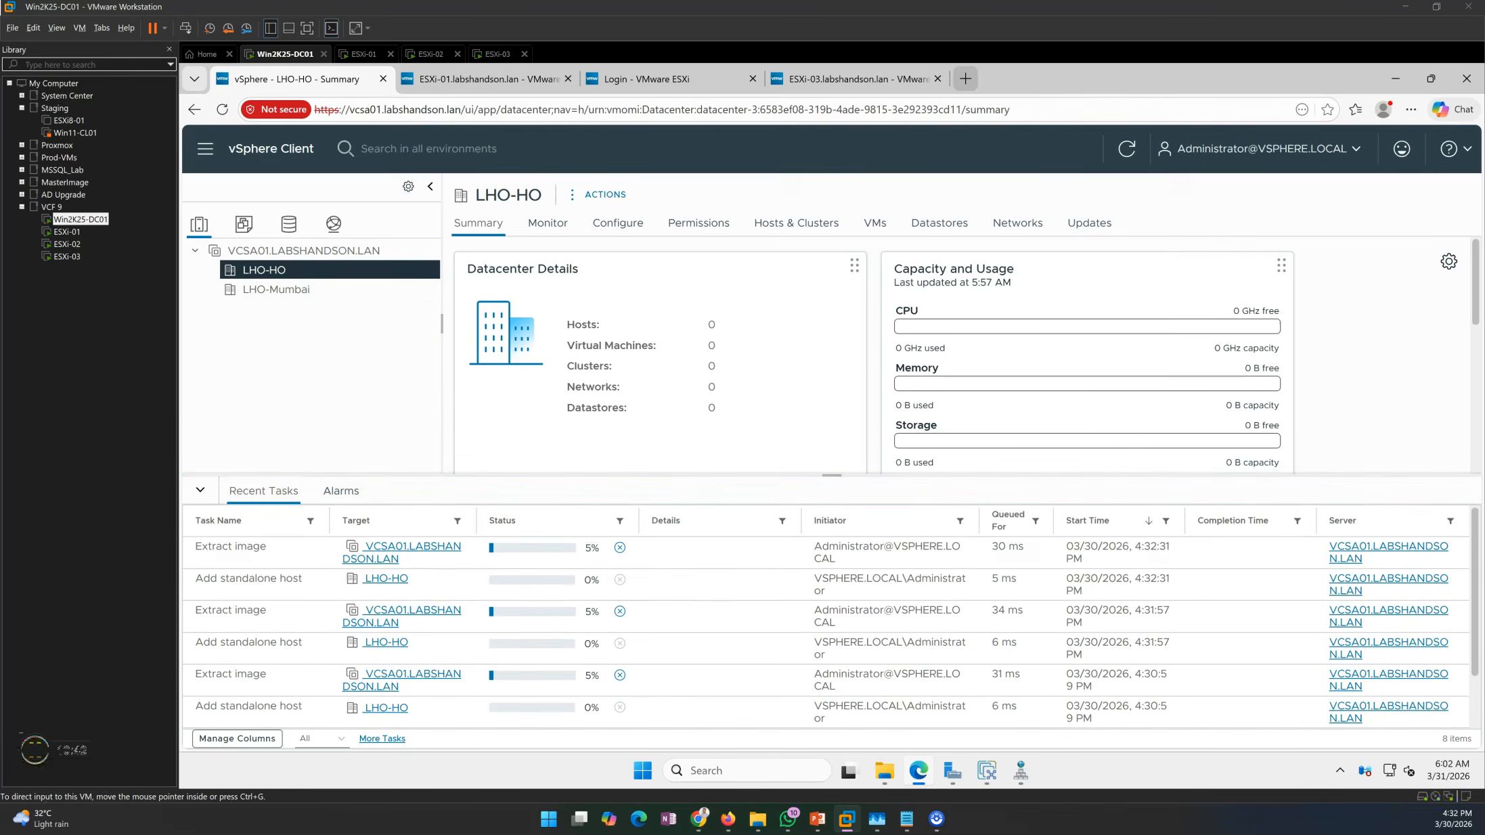
left_click_drag(1473, 551, 1457, 611)
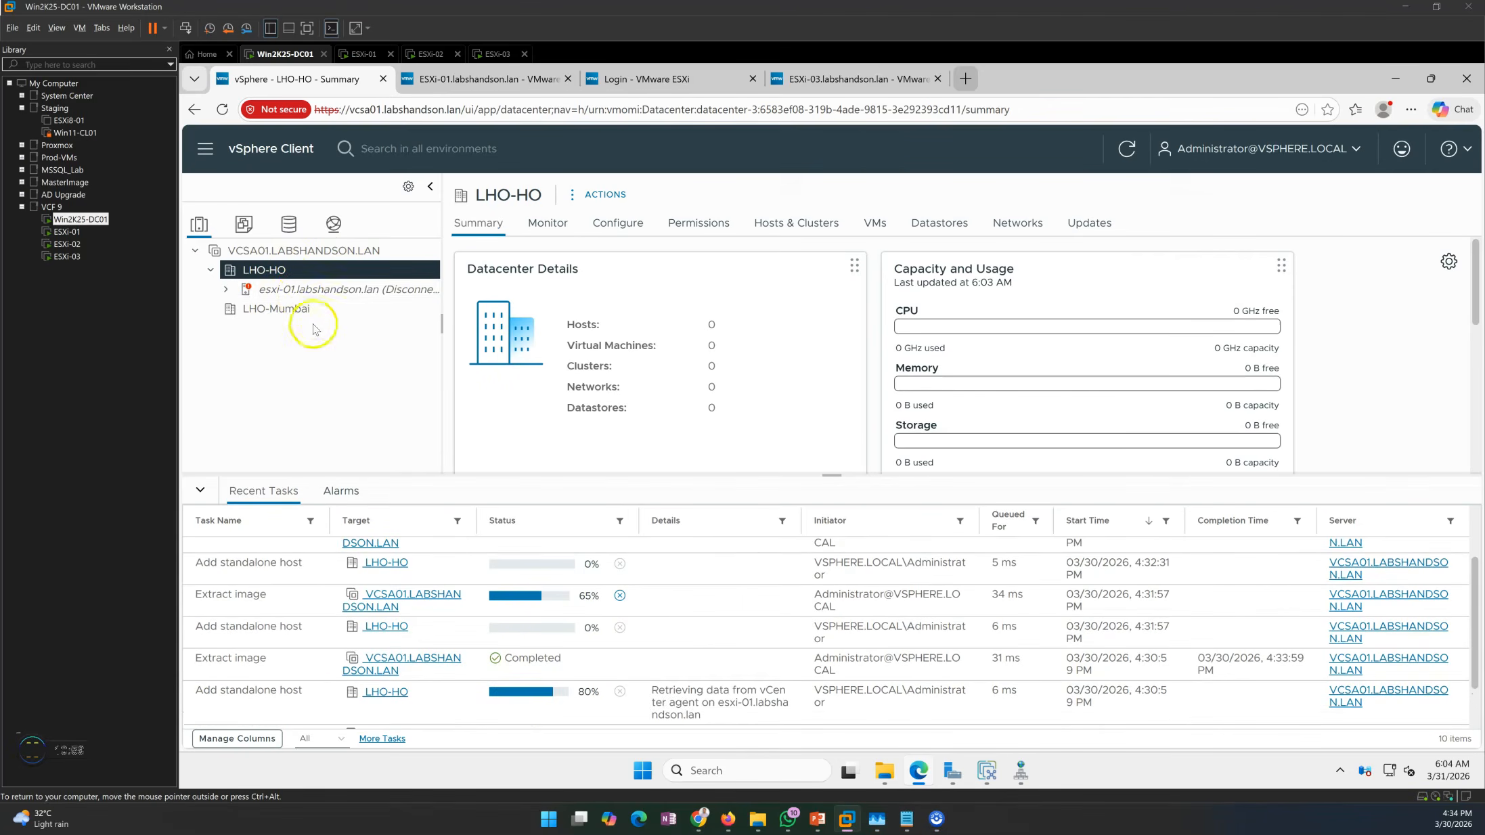
Open the connected esxi-01 summary, widen the inventory tree, and view the VCSA01 VM summary.
left_click(376, 289)
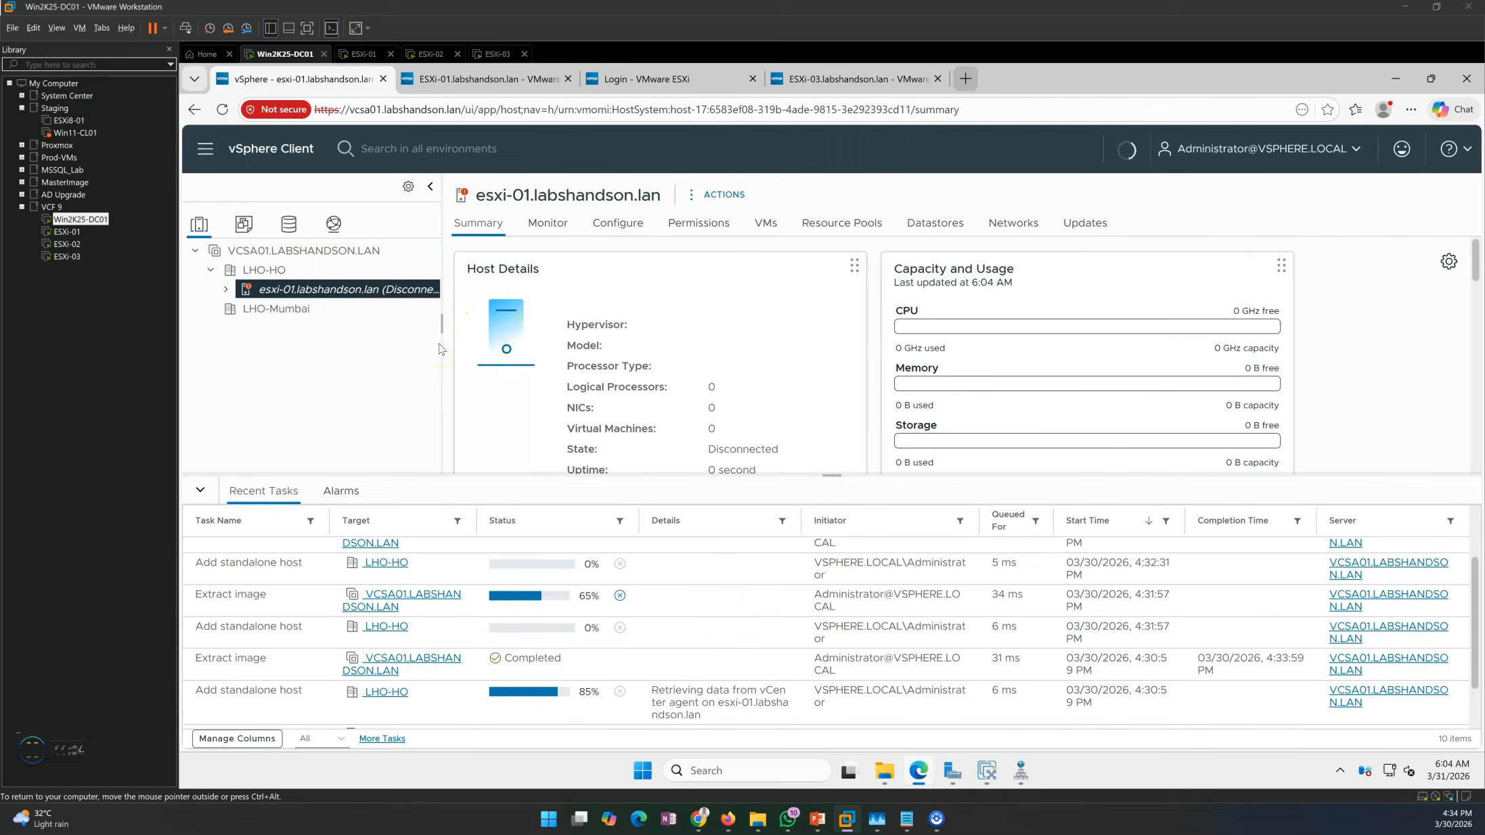
left_click_drag(441, 335, 474, 335)
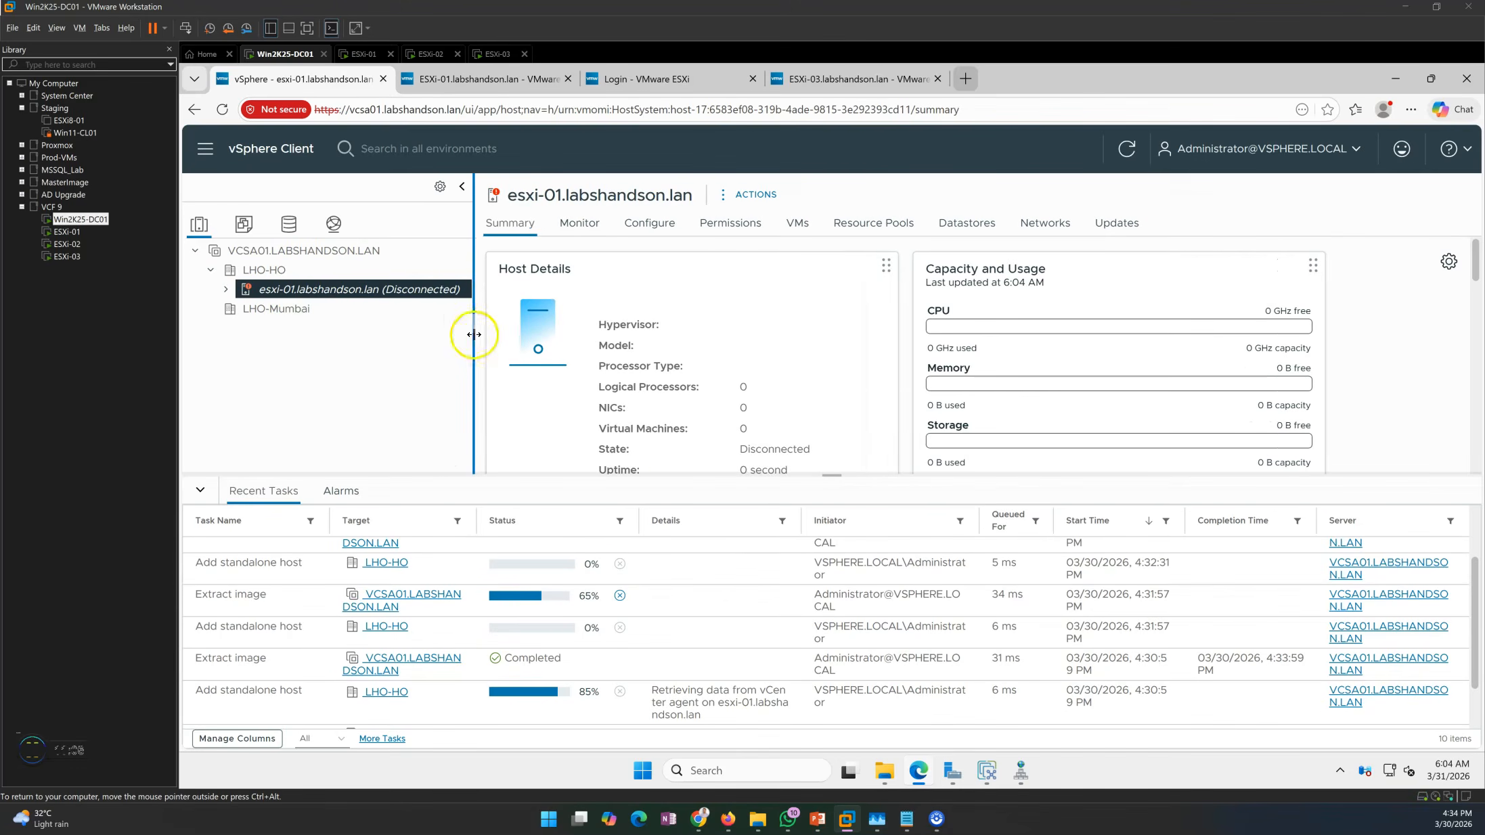
scroll(561, 596, "down", 1)
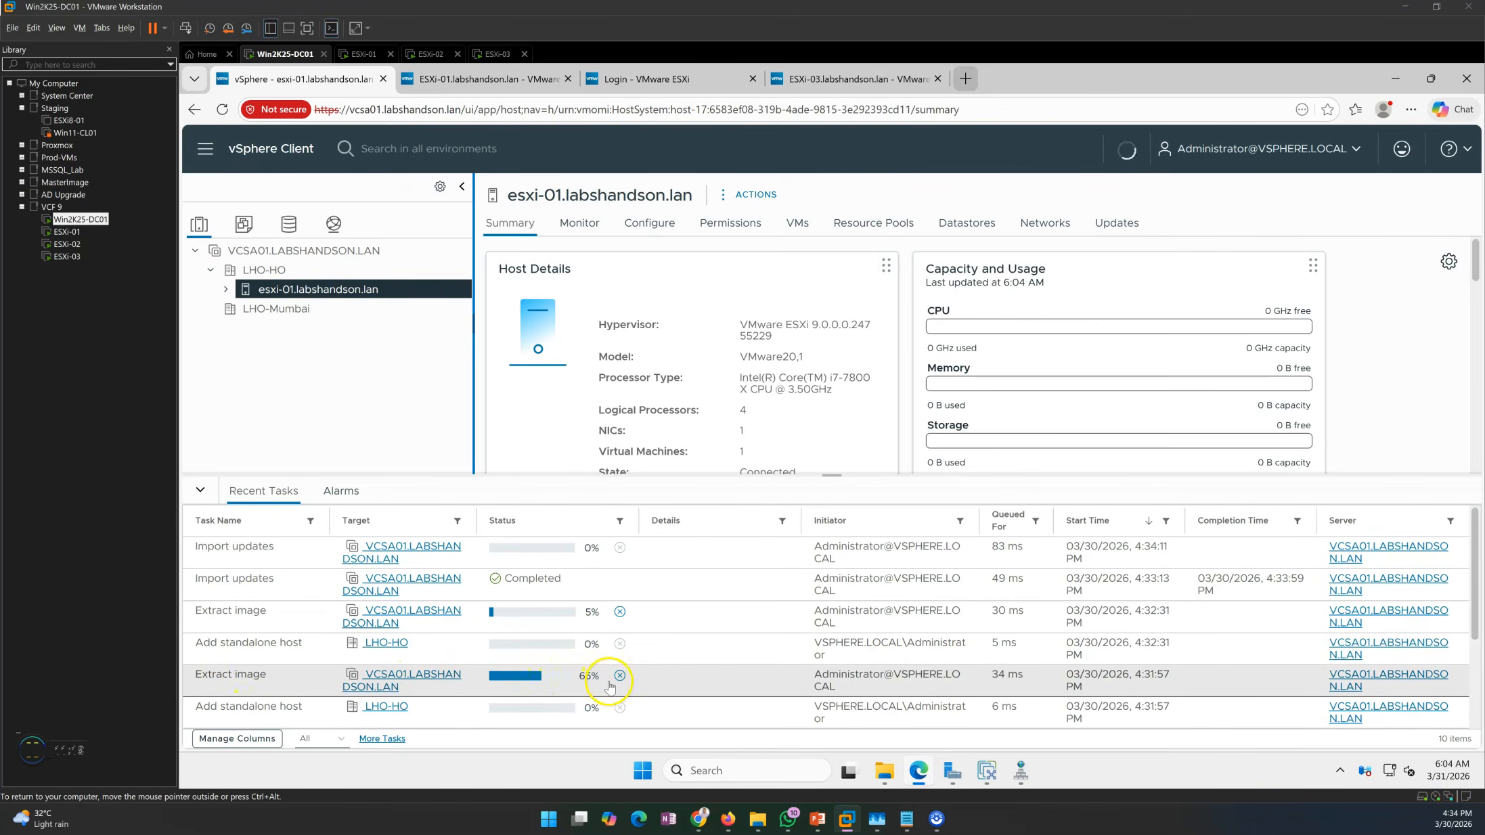
left_click(226, 289)
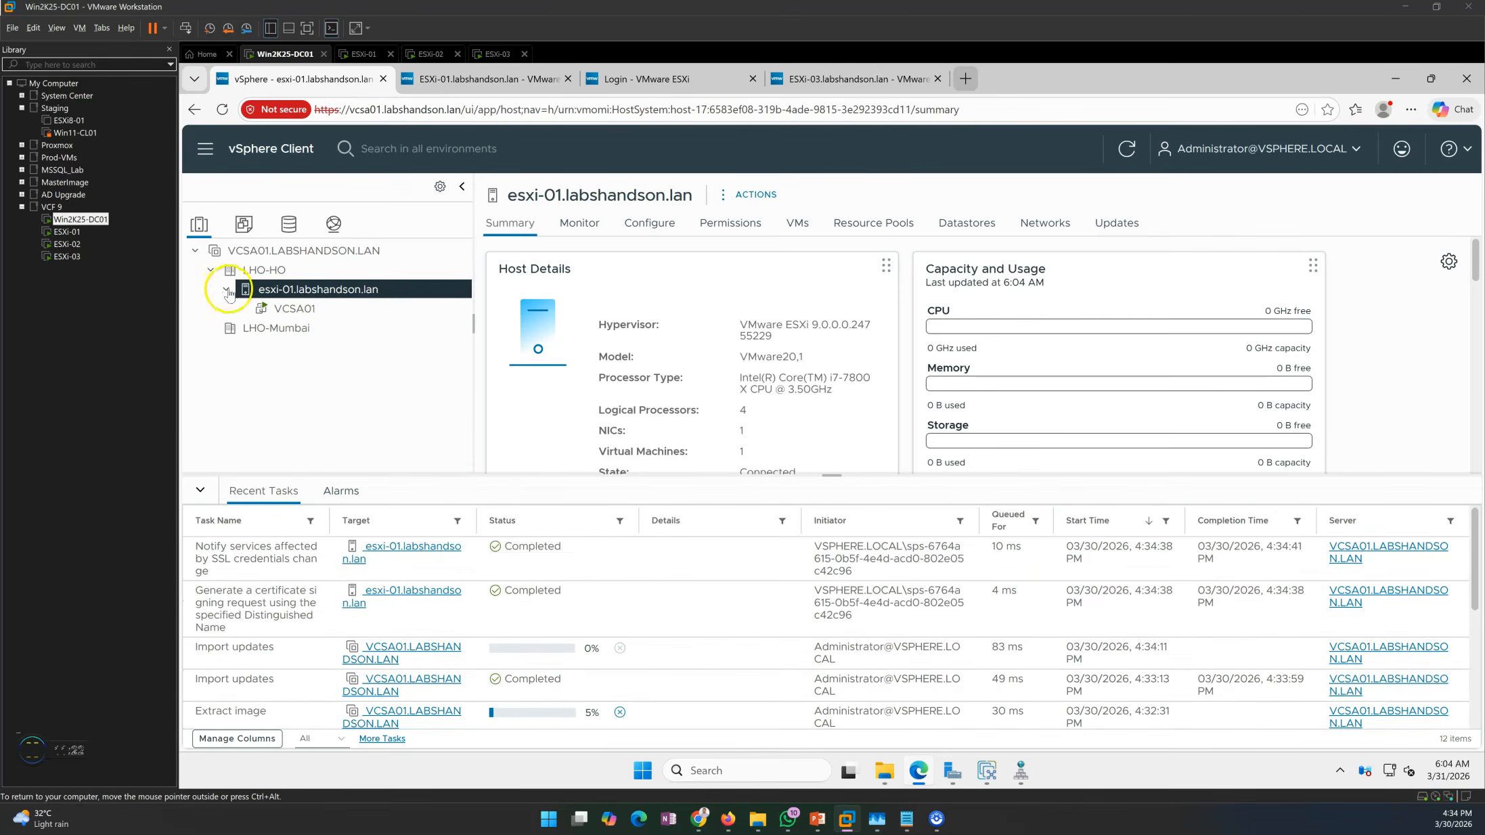
left_click(304, 310)
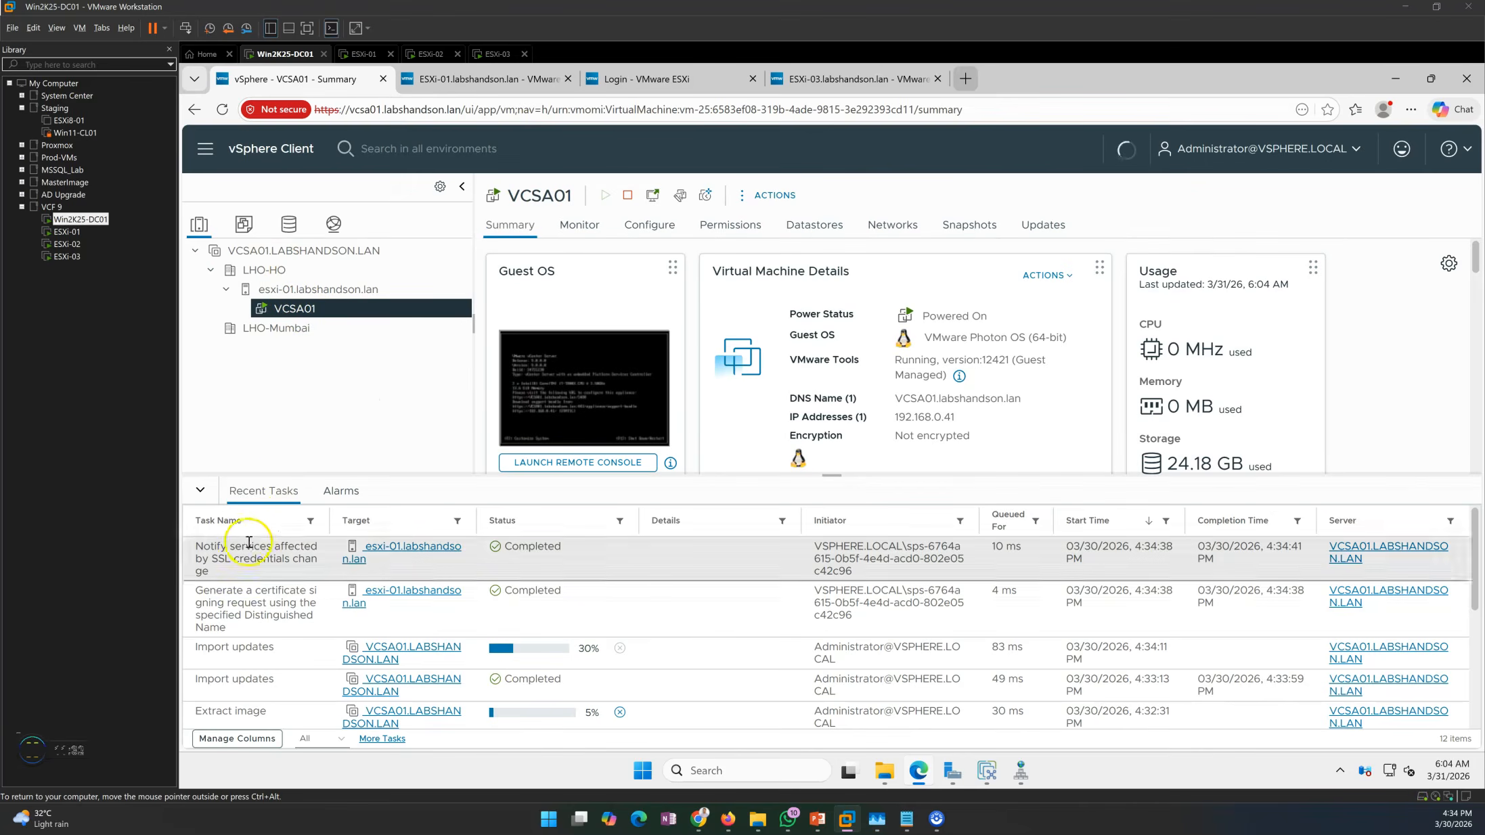
Filter Recent Tasks by status '%' for in-progress tasks, then reselect esxi-01's summary.
left_click(619, 521)
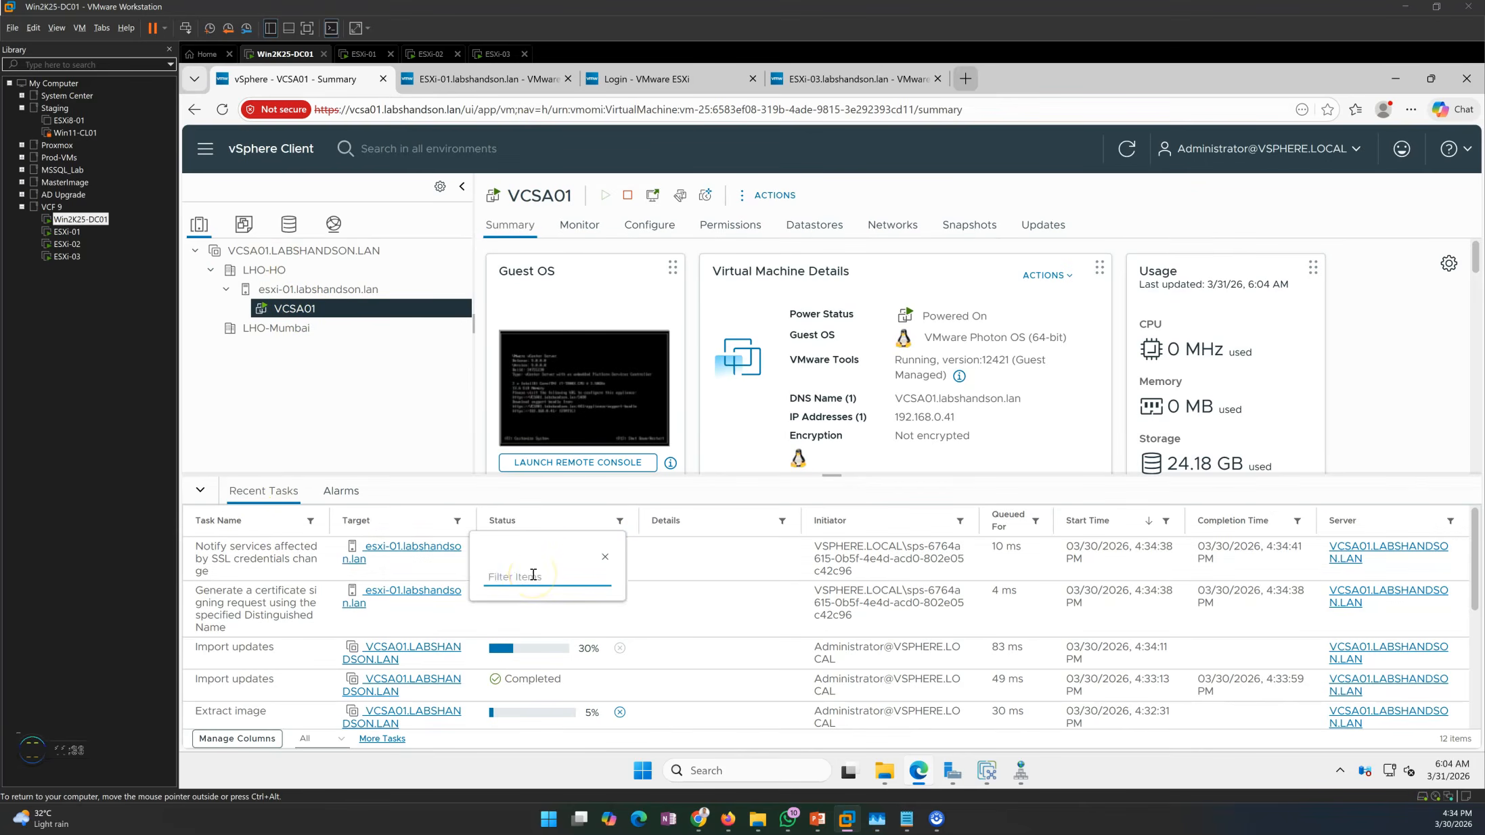
type("%")
left_click(374, 408)
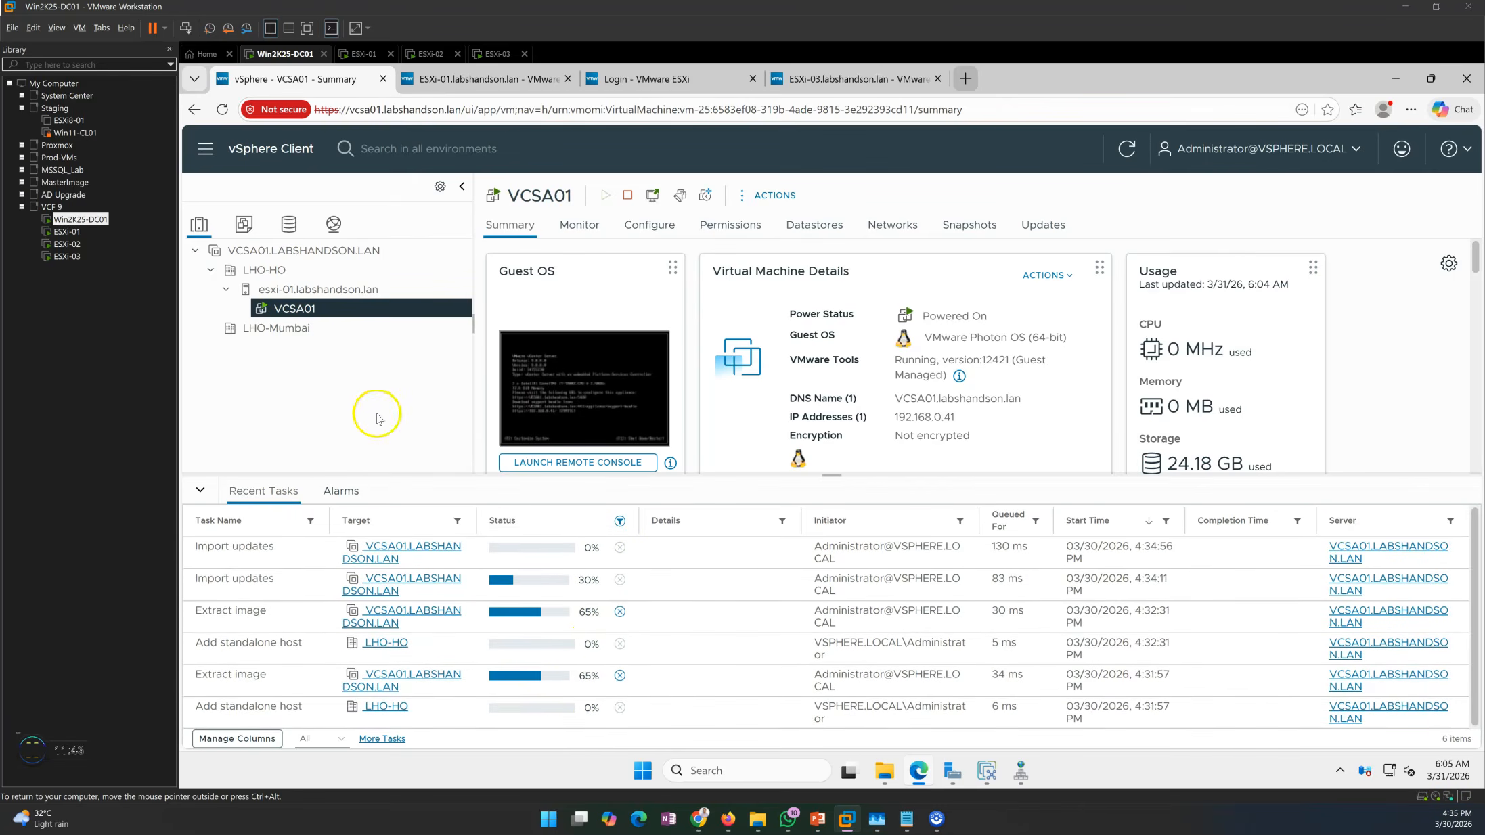
left_click(225, 289)
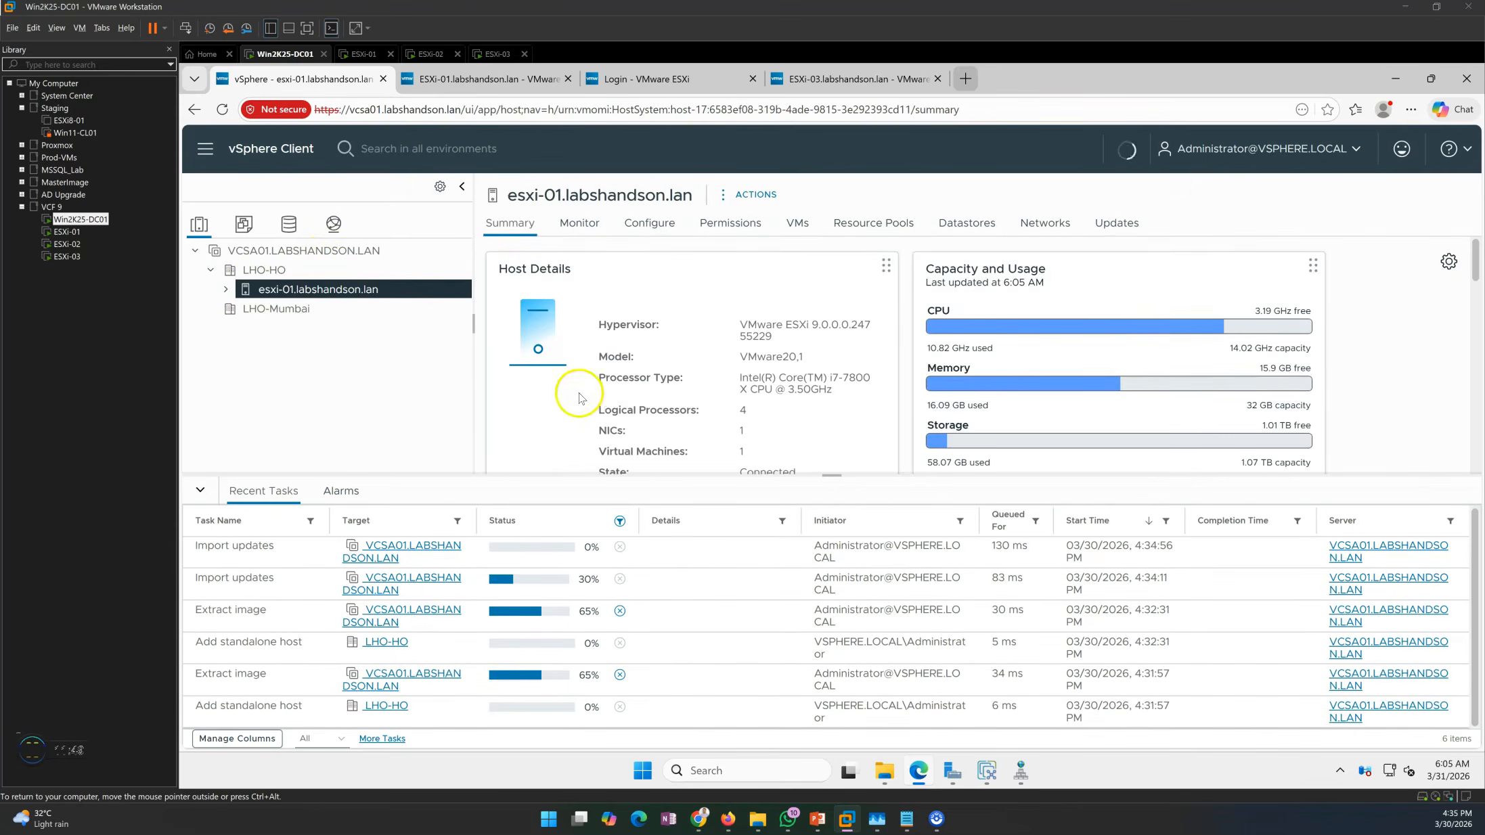
Hide Recent Tasks and review esxi-01's hypervisor version, NICs, VM count, state and uptime.
left_click(203, 491)
left_click_drag(739, 325, 820, 473)
left_click(745, 417)
left_click(773, 483)
left_click_drag(714, 504, 816, 502)
left_click(1420, 411)
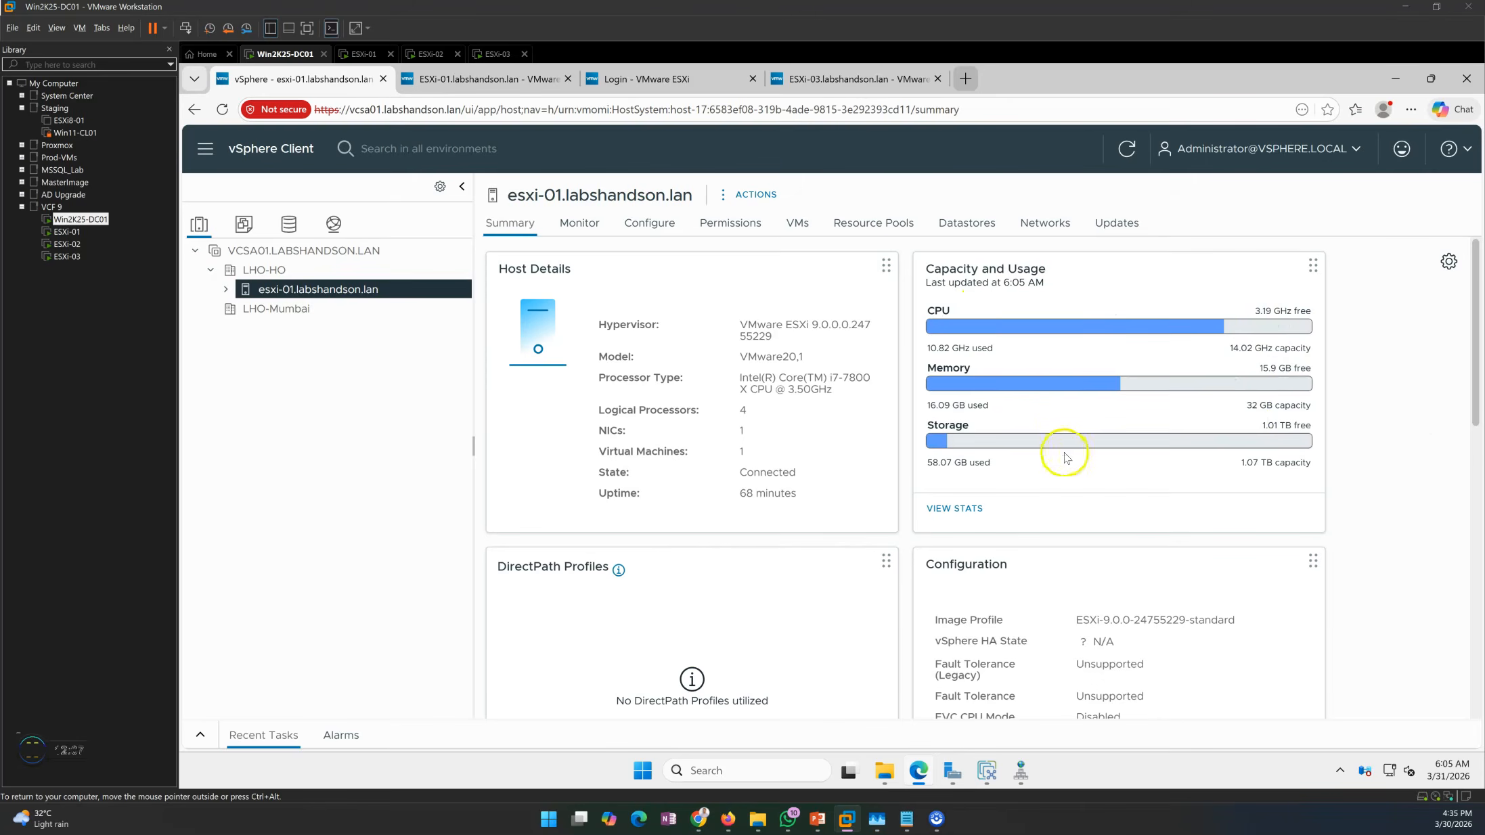
scroll(1061, 451, "down", 10)
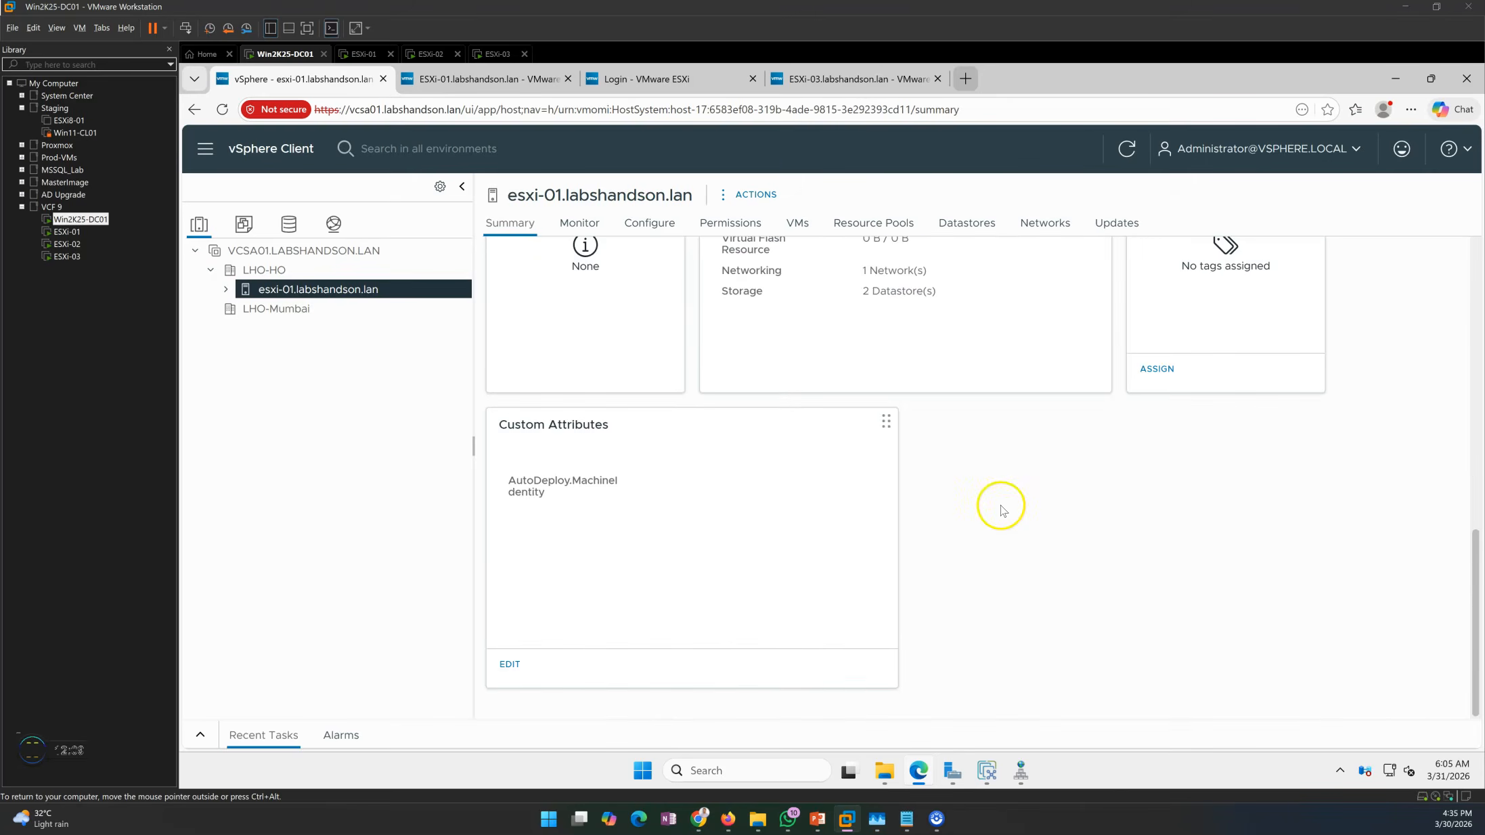
scroll(1002, 509, "up", 10)
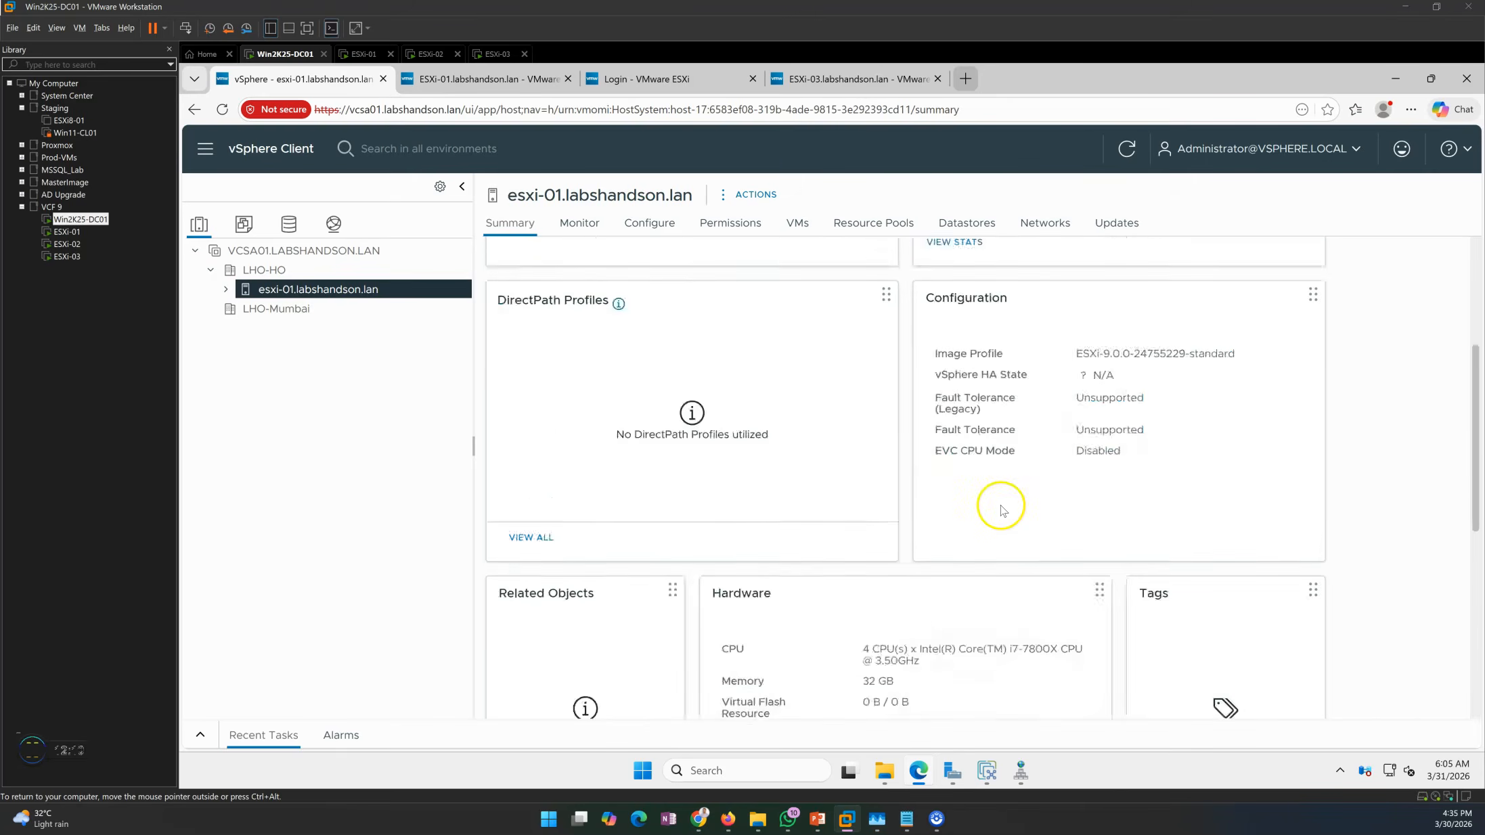
Restore Recent Tasks and check the esxi-02 summary and the newly listed esxi-03 host.
left_click(201, 735)
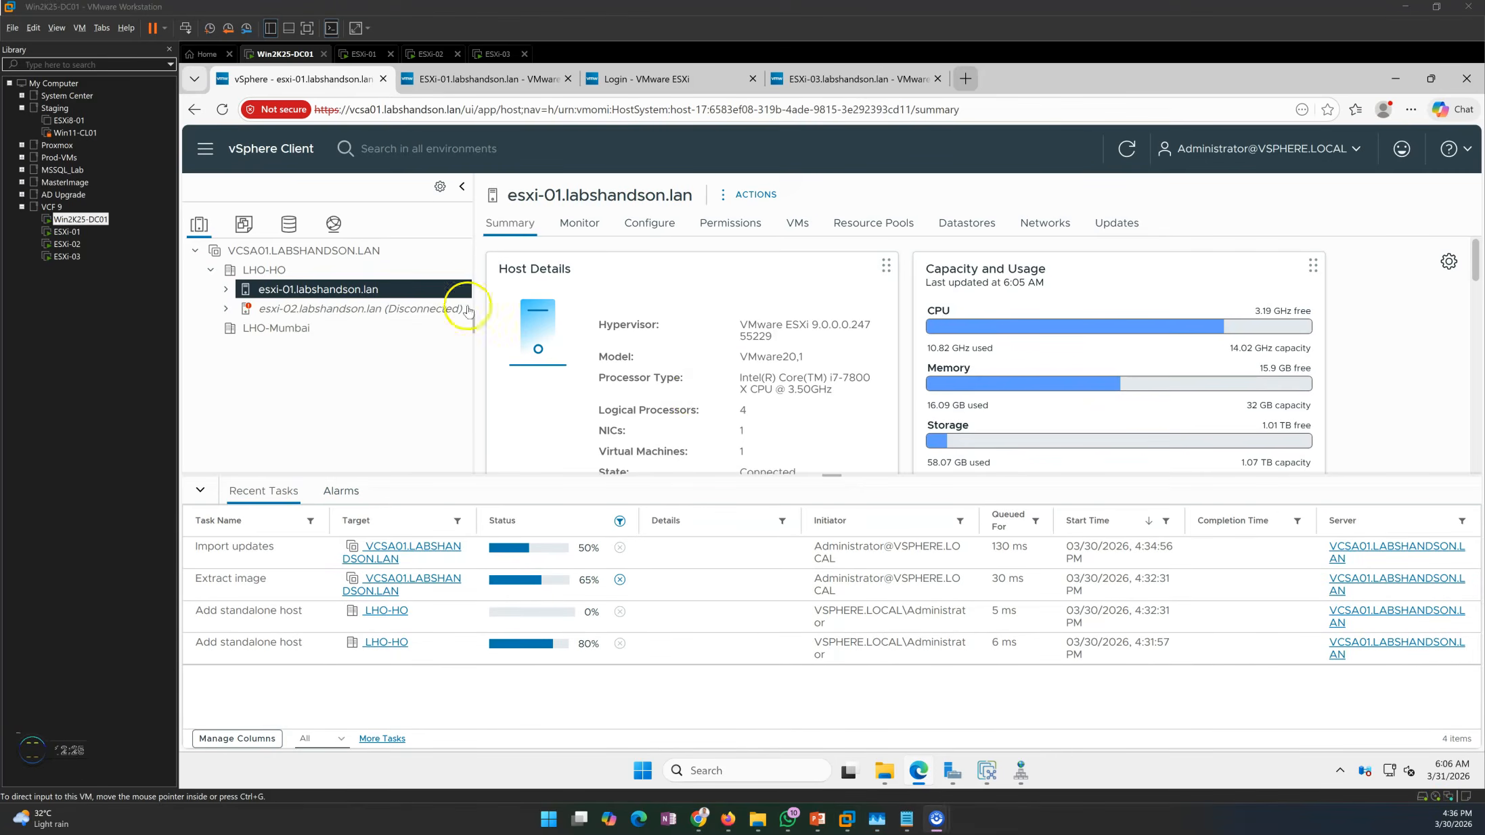
left_click(325, 310)
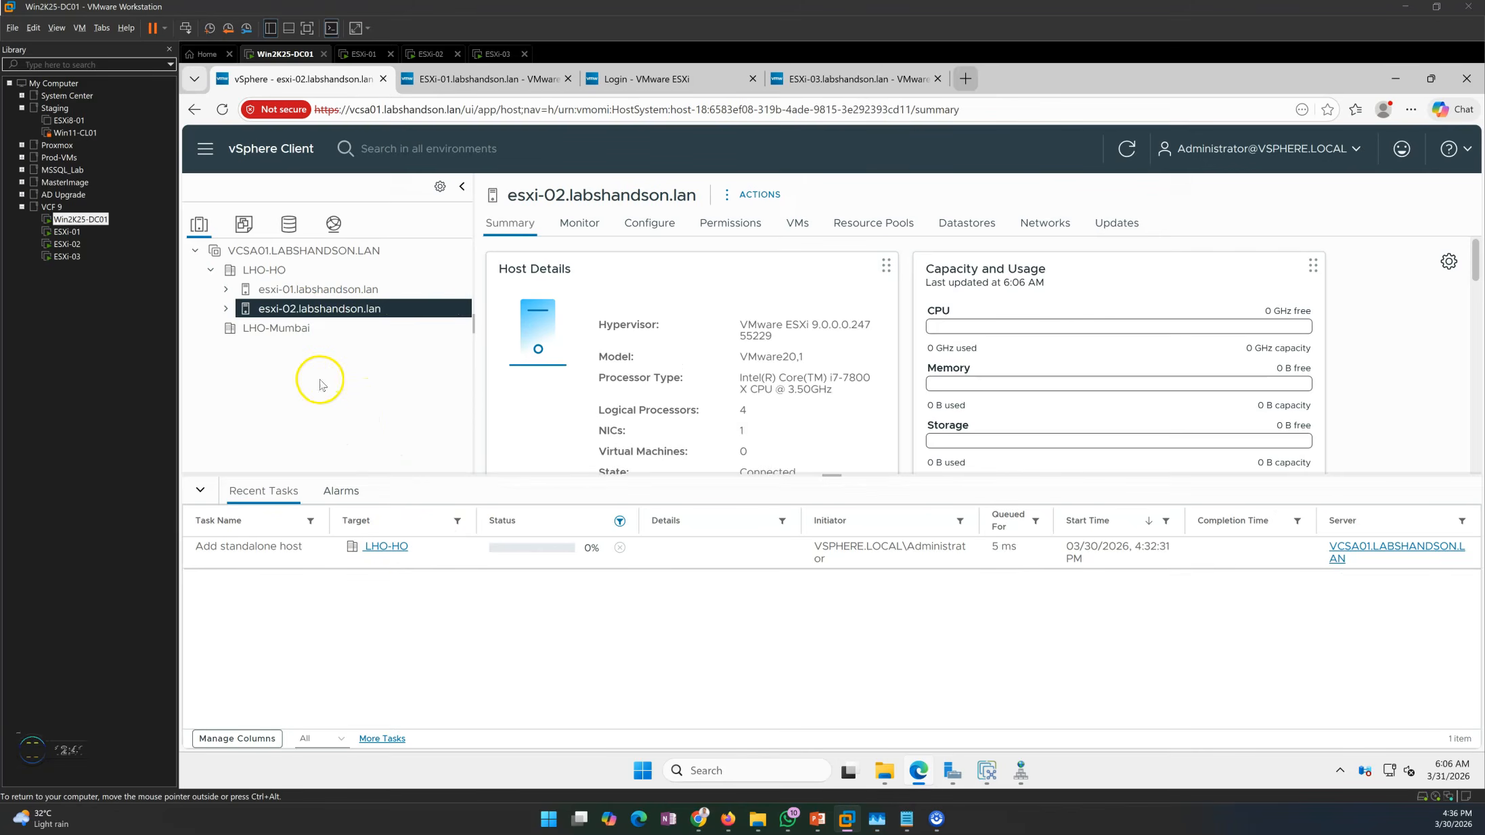
left_click(304, 328)
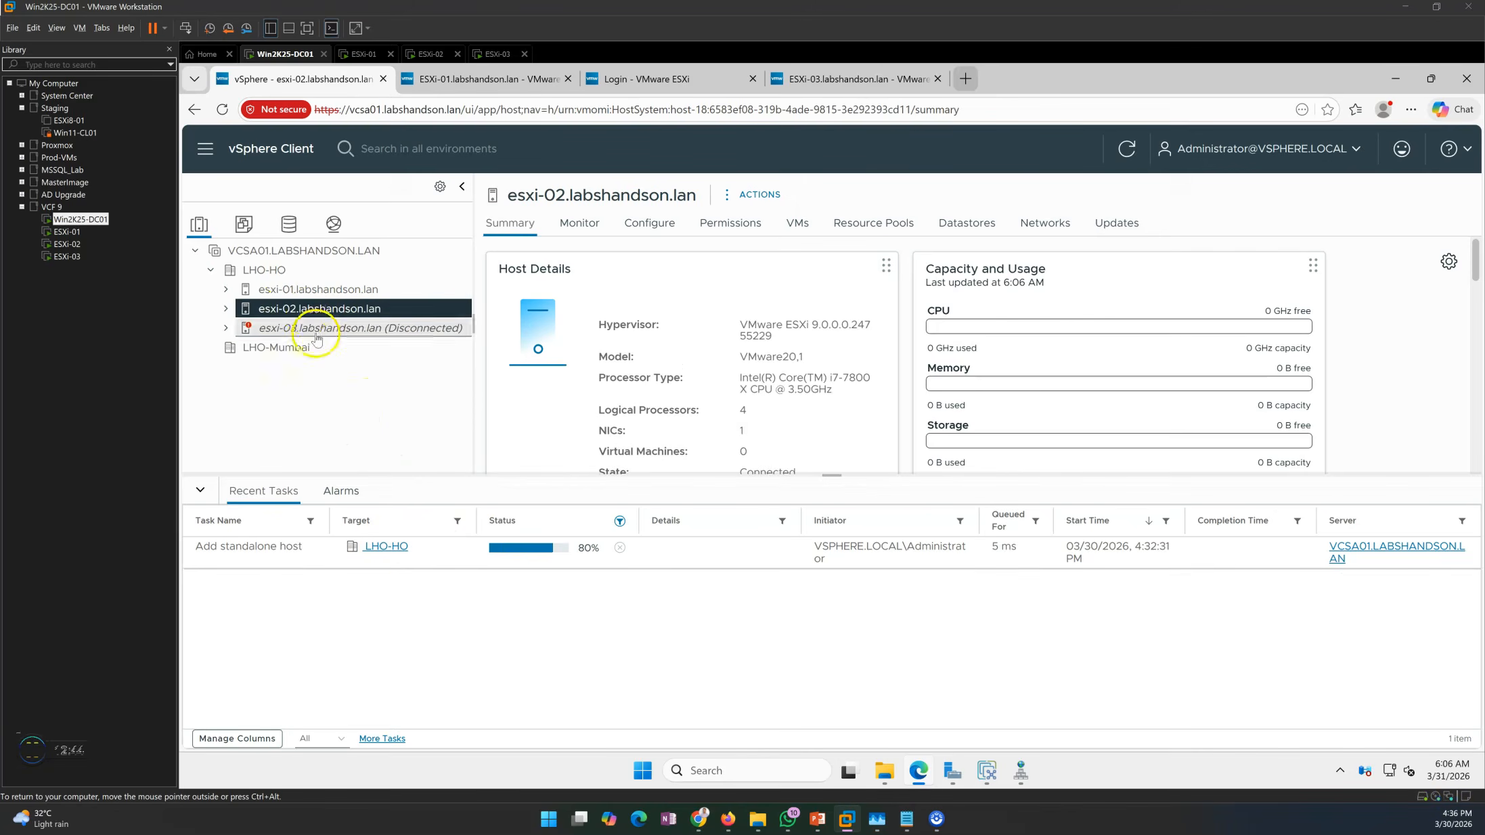
Open the LHO-HO summary and review its VM count, datastore count and memory capacity.
left_click(264, 269)
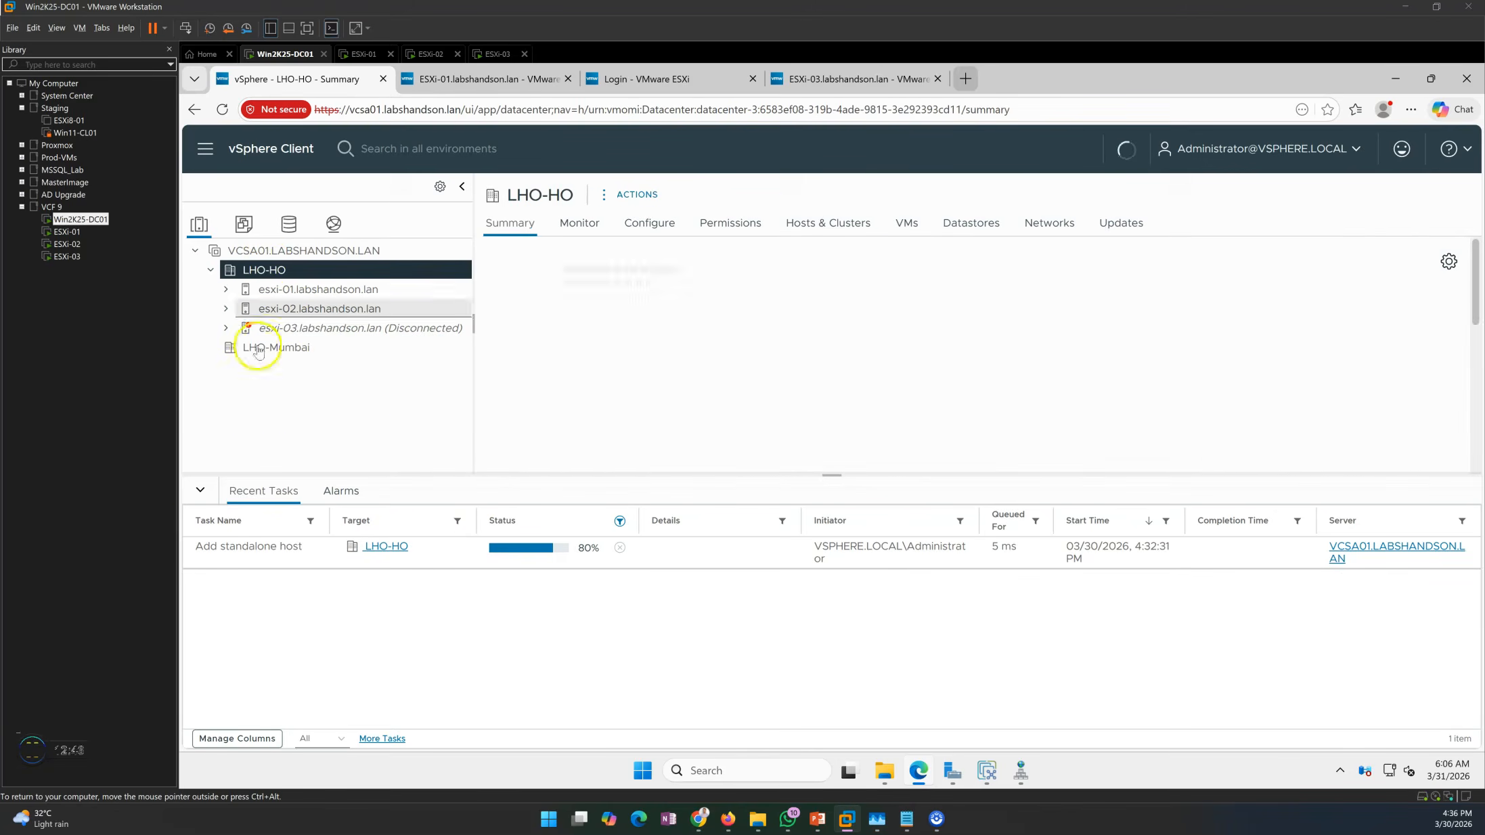
left_click_drag(832, 476, 832, 611)
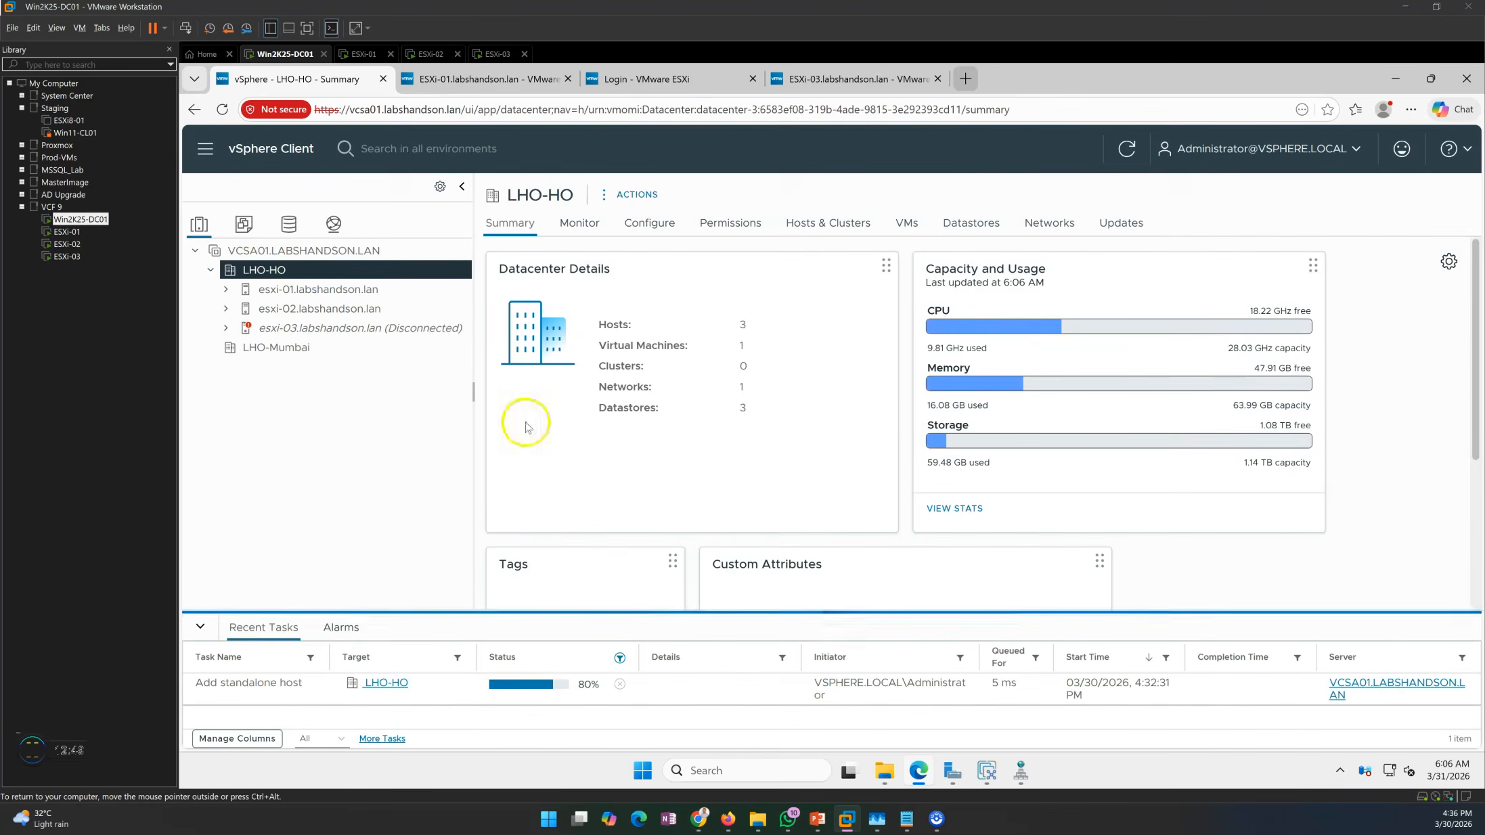
double_click(741, 345)
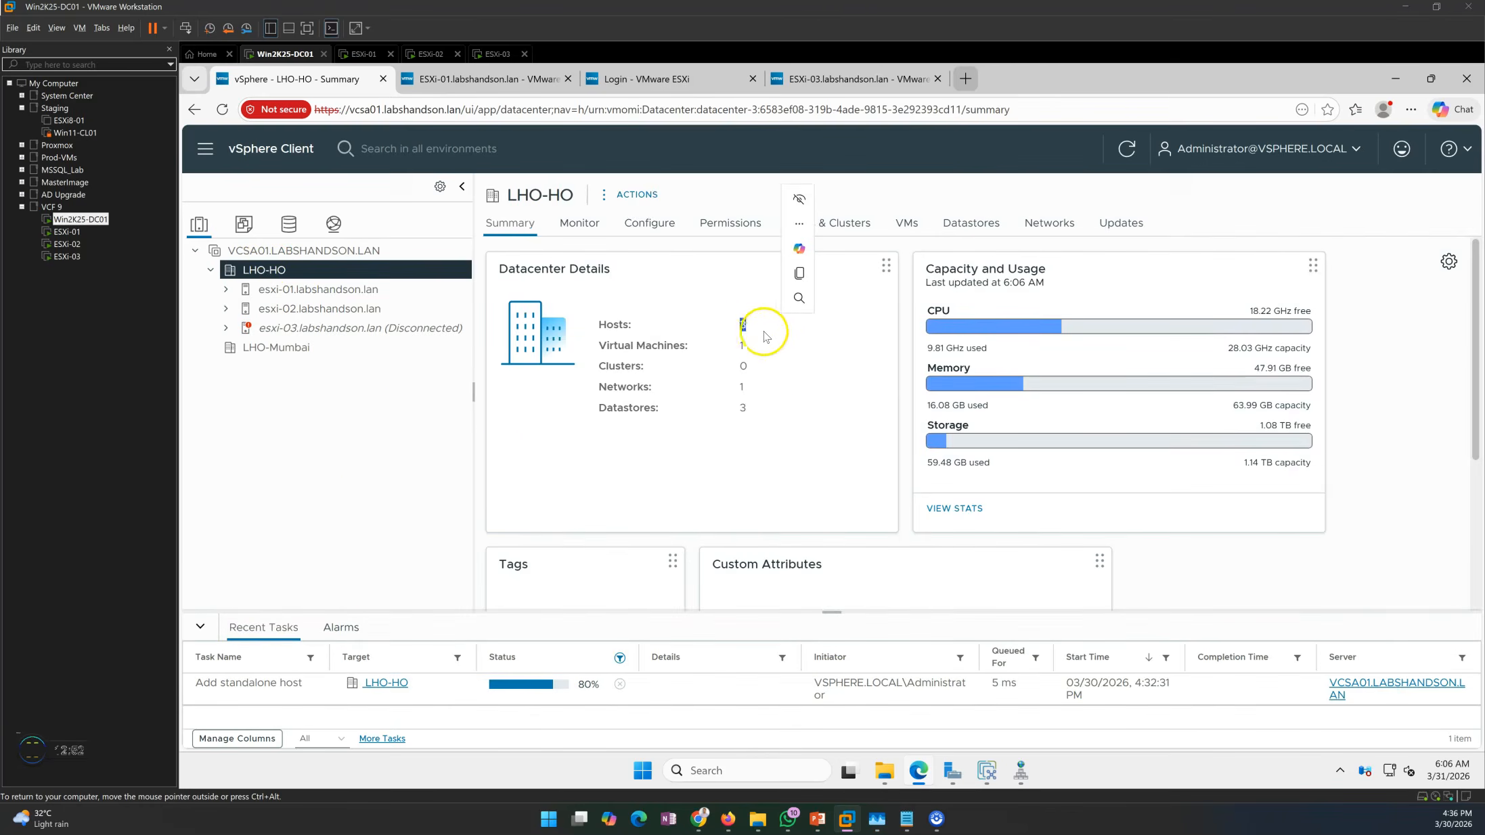
double_click(742, 407)
left_click(782, 488)
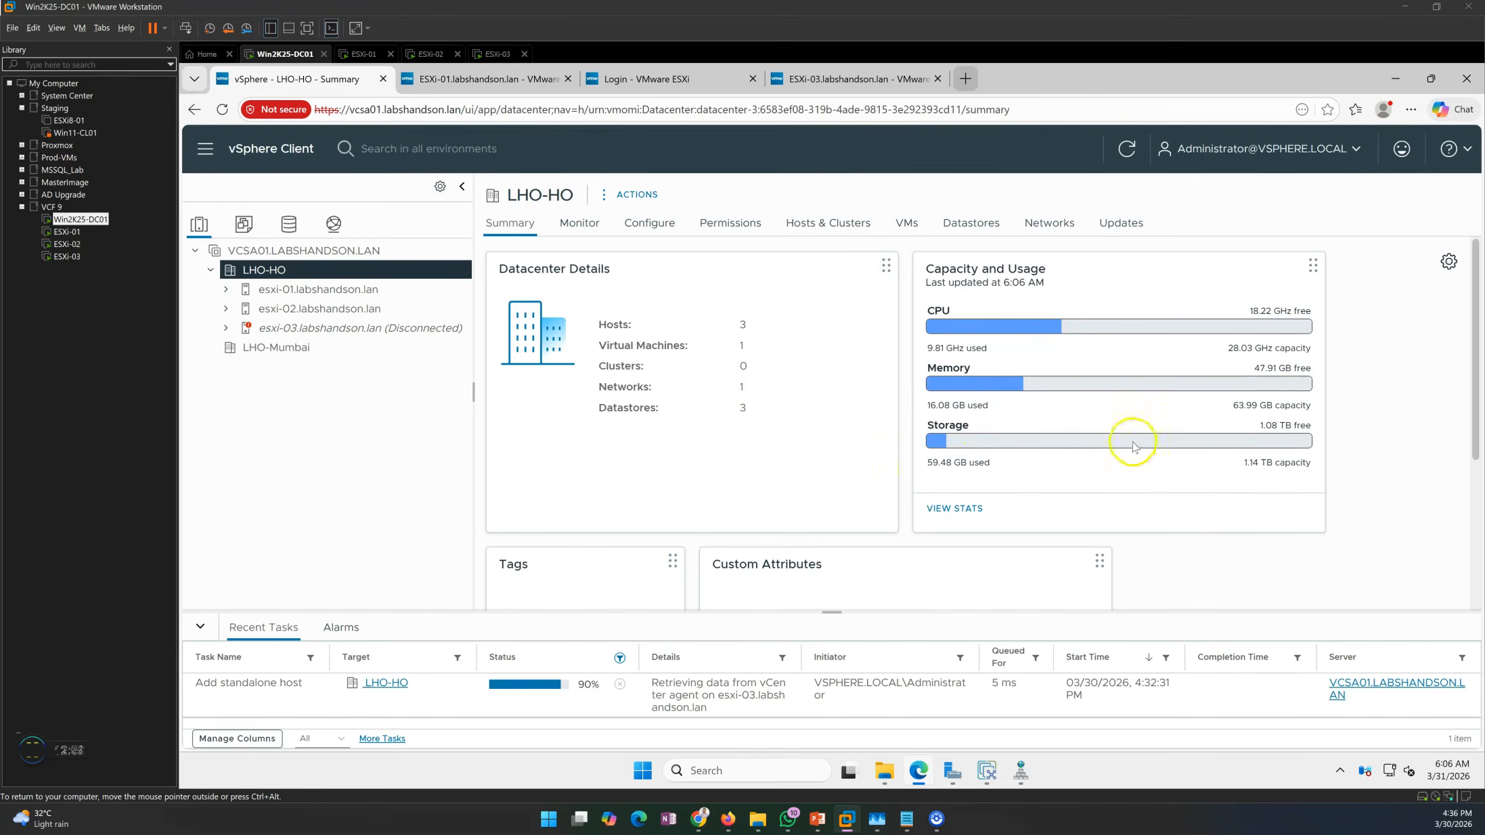
left_click_drag(1227, 412, 1293, 406)
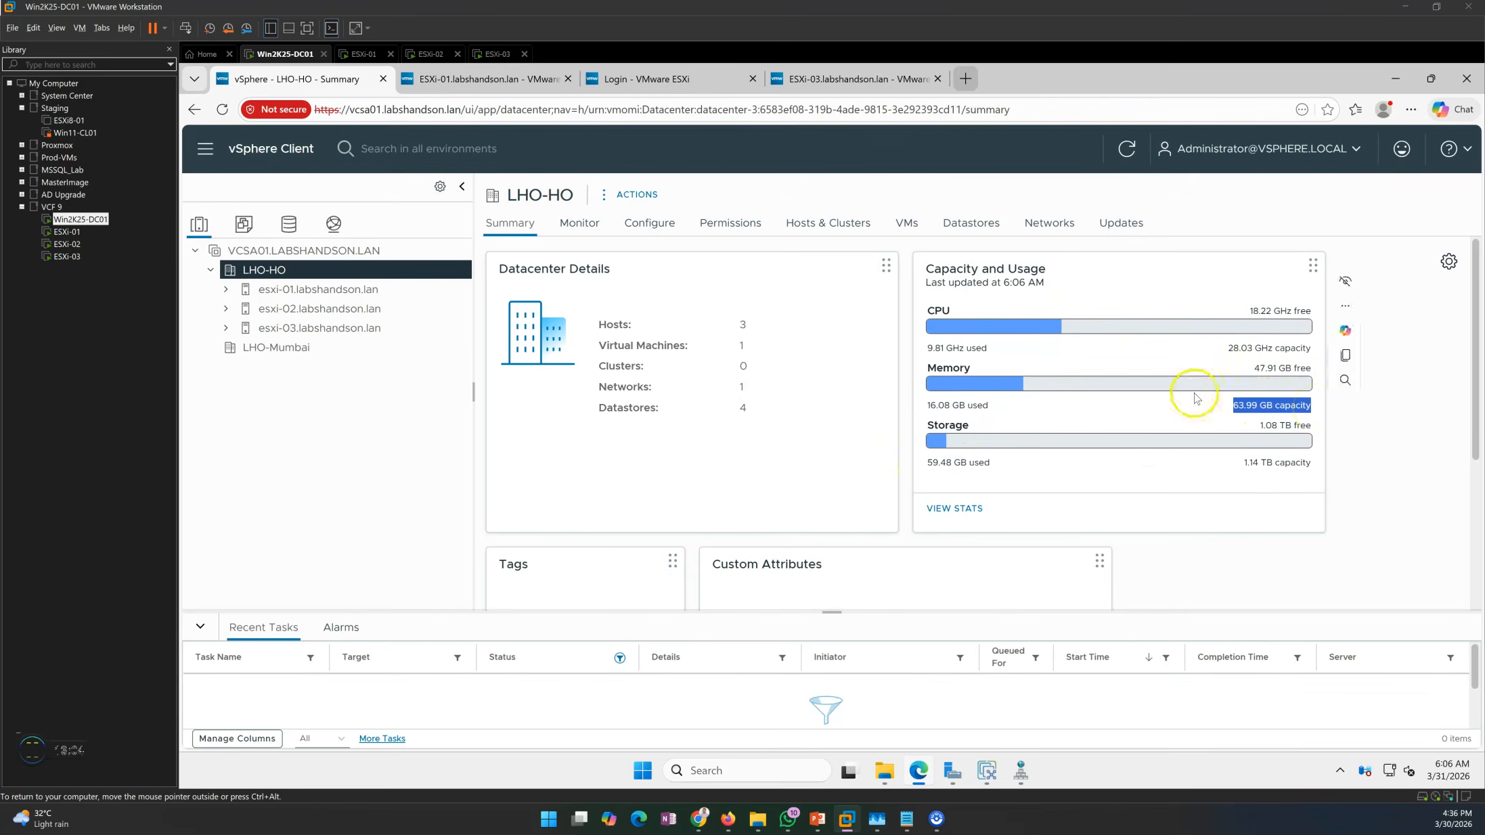
left_click(1098, 415)
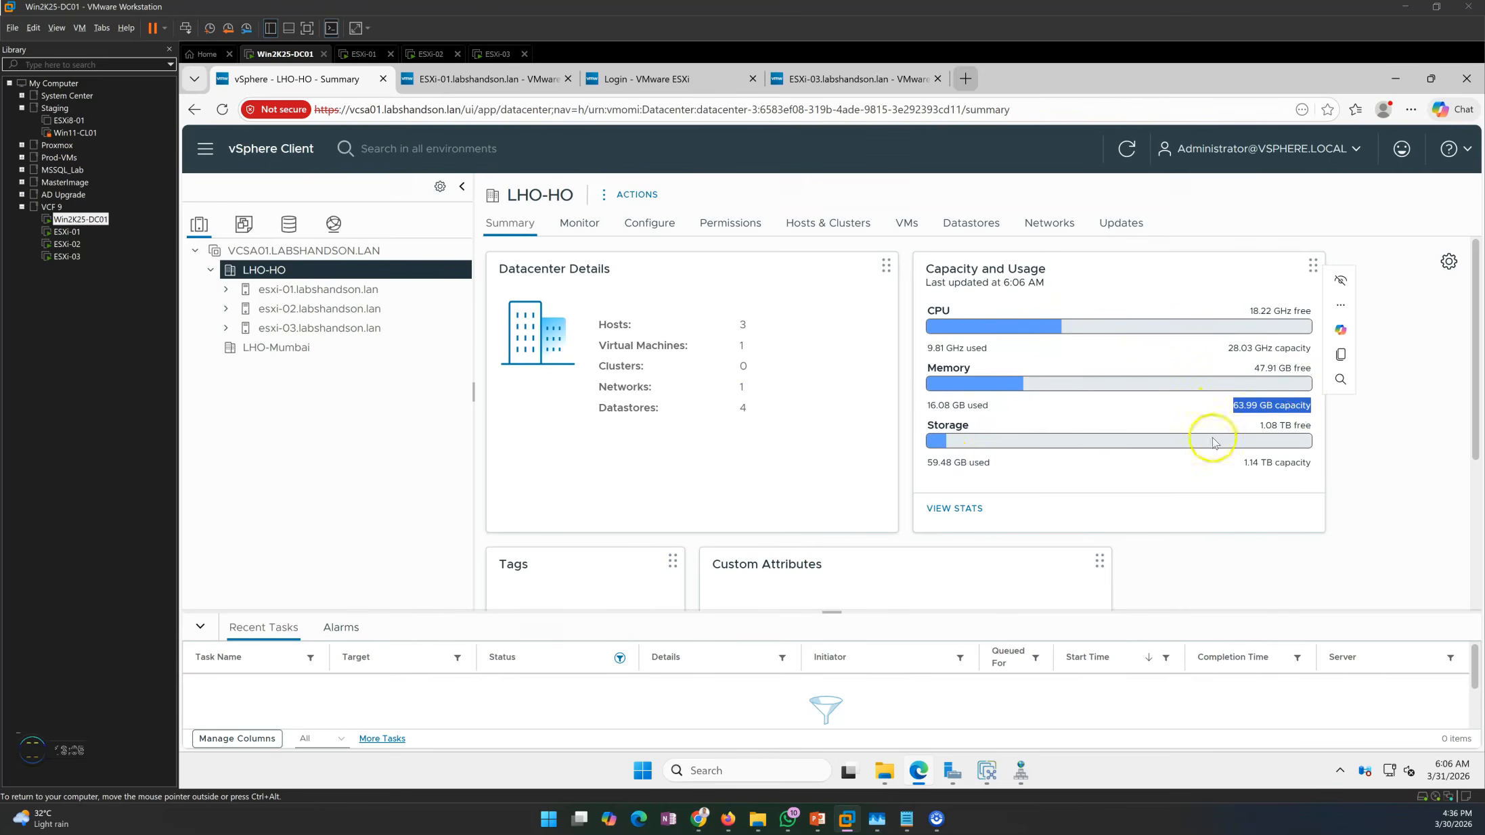
Refresh the LHO-HO summary and check 95.99 GB memory, free CPU and 1.21 TB storage.
left_click(305, 289)
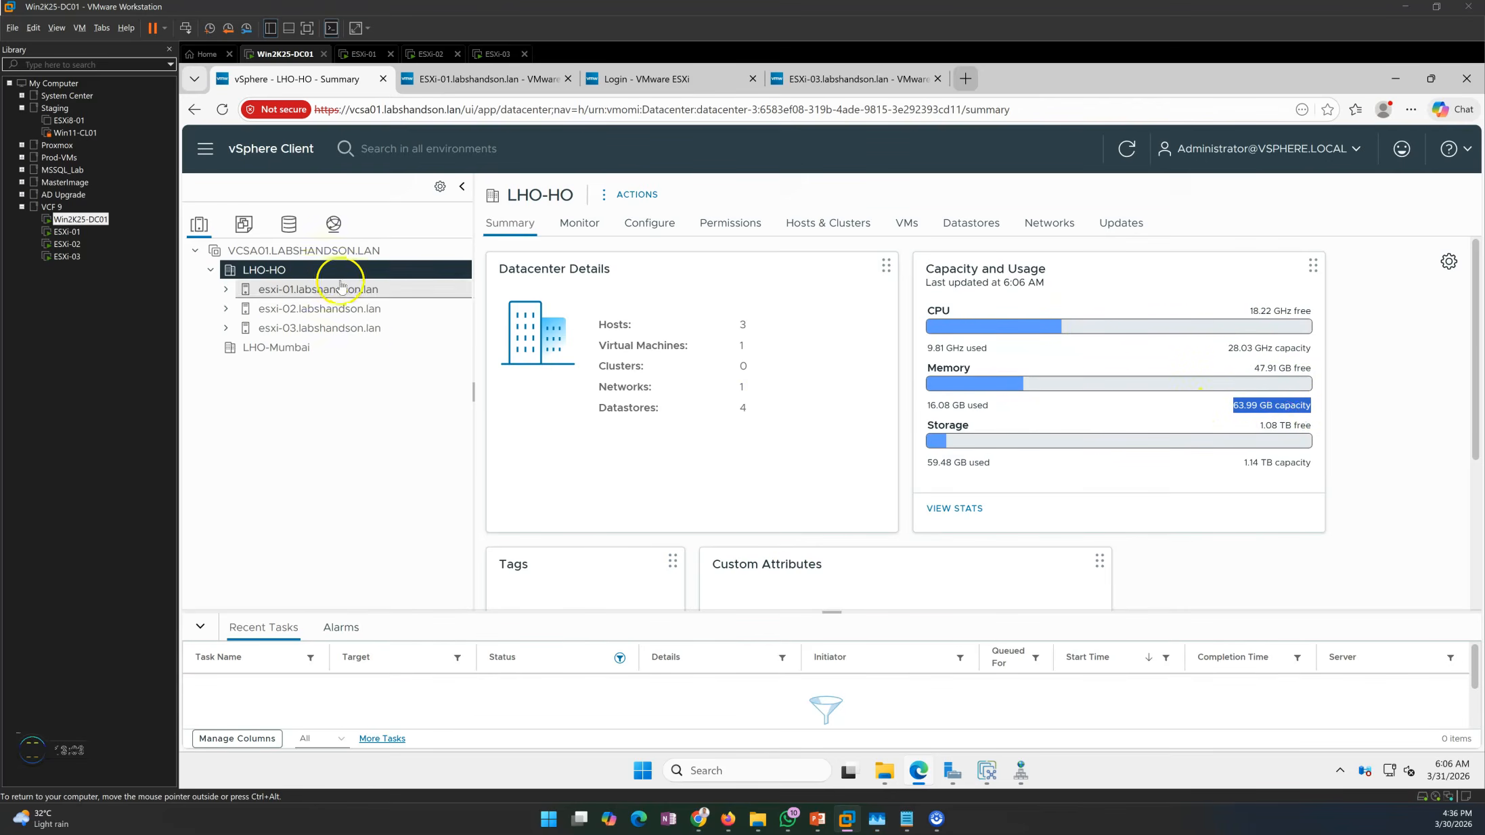
left_click(281, 270)
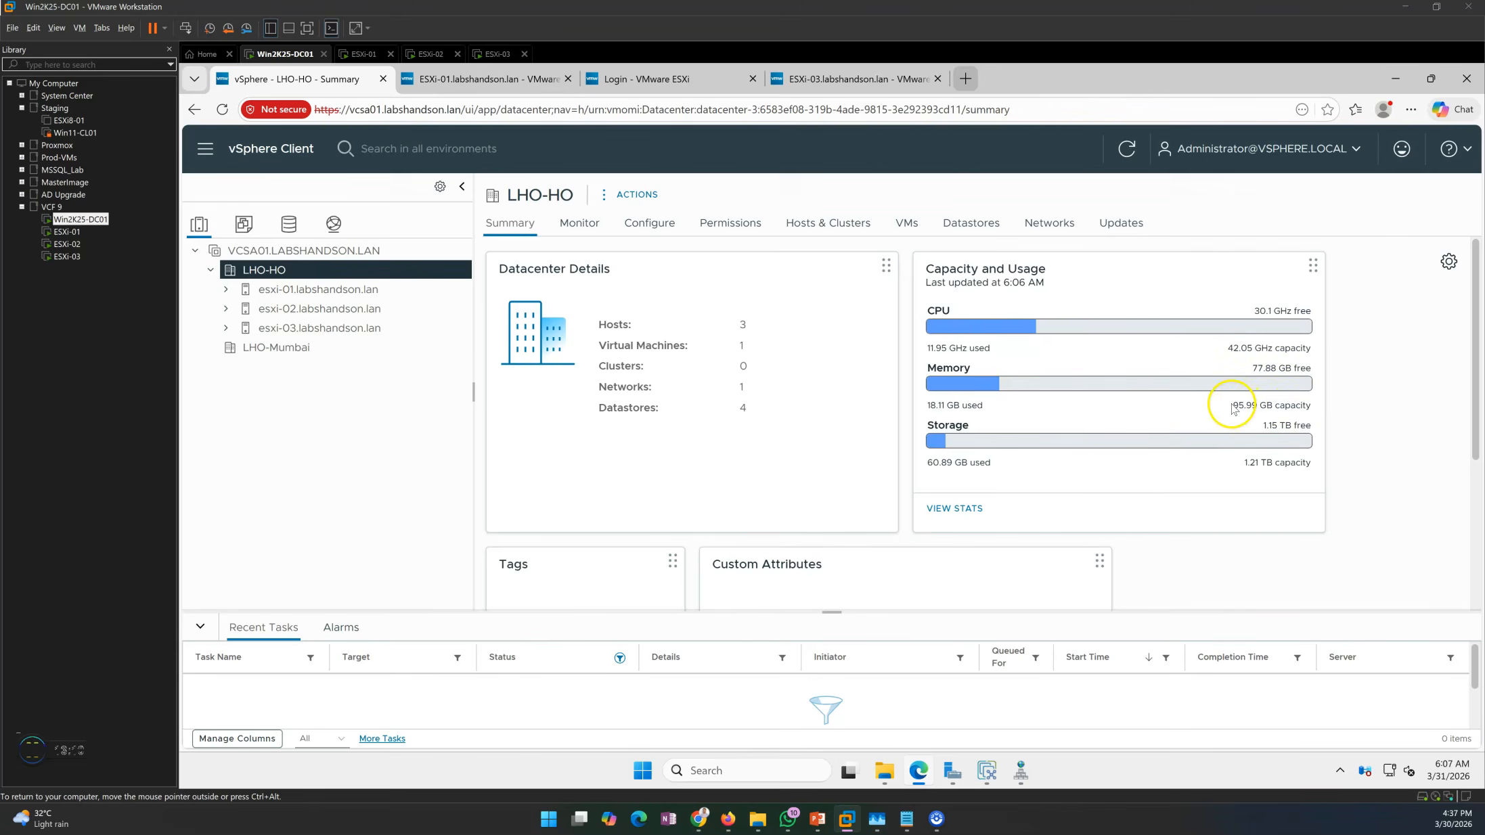
left_click_drag(1231, 406, 1300, 406)
left_click_drag(1248, 311, 1306, 311)
left_click(1374, 381)
left_click_drag(1243, 463, 1314, 464)
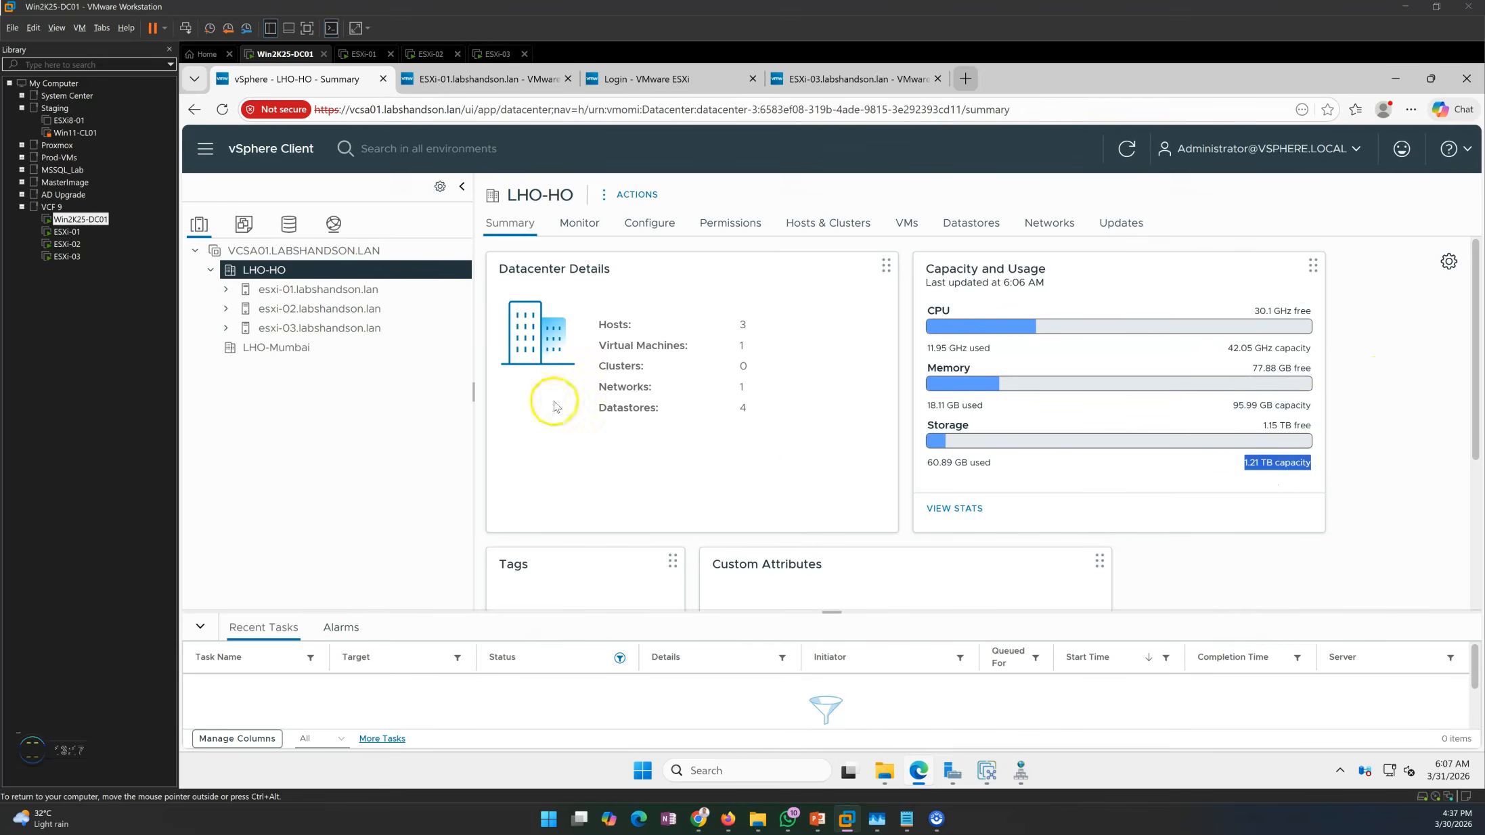
left_click(291, 464)
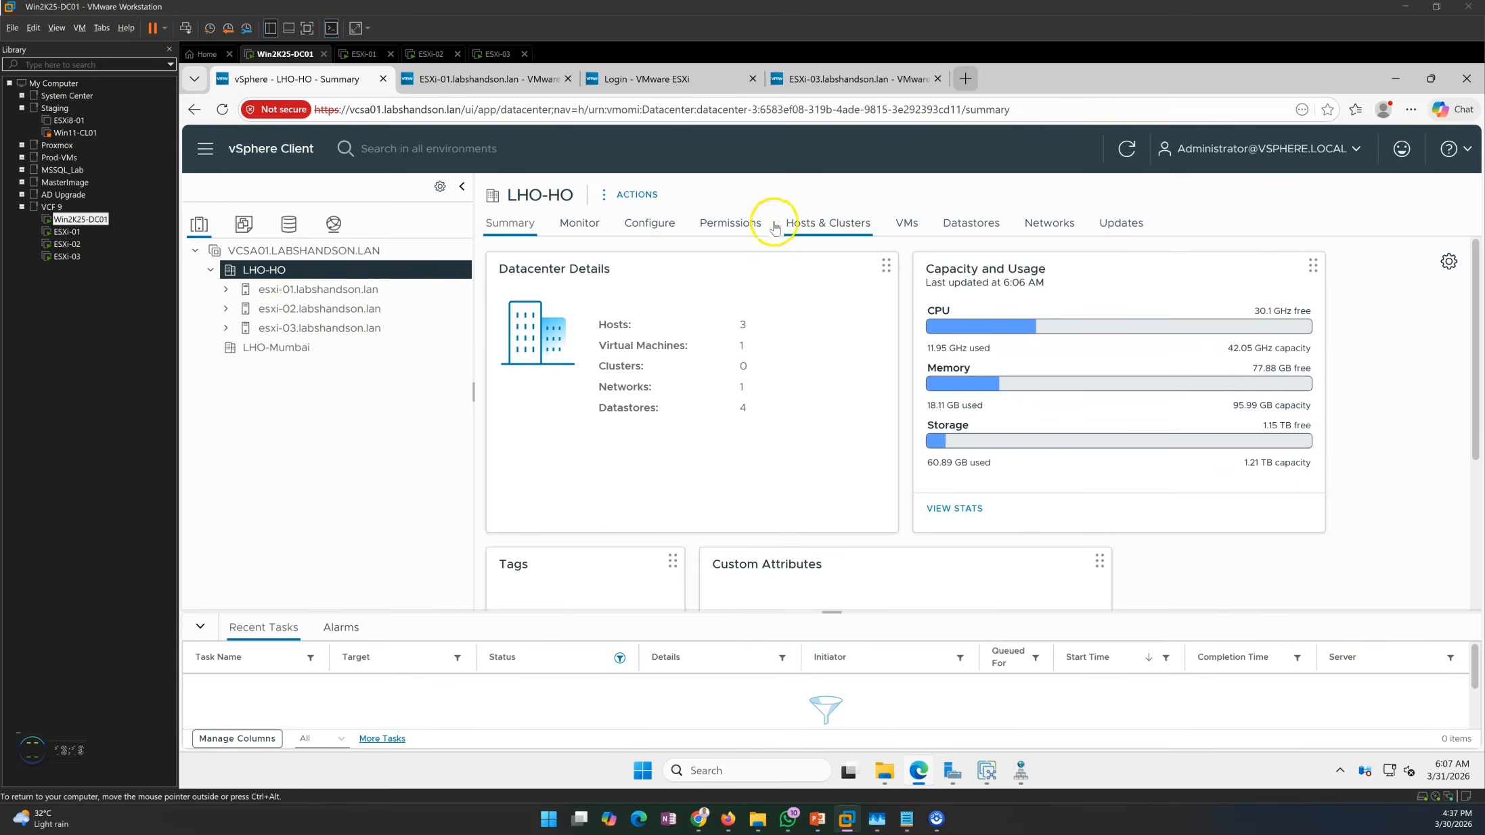
Browse LHO-HO's Hosts, VMs and Datastores lists, then open datastore1 (1).
left_click(850, 227)
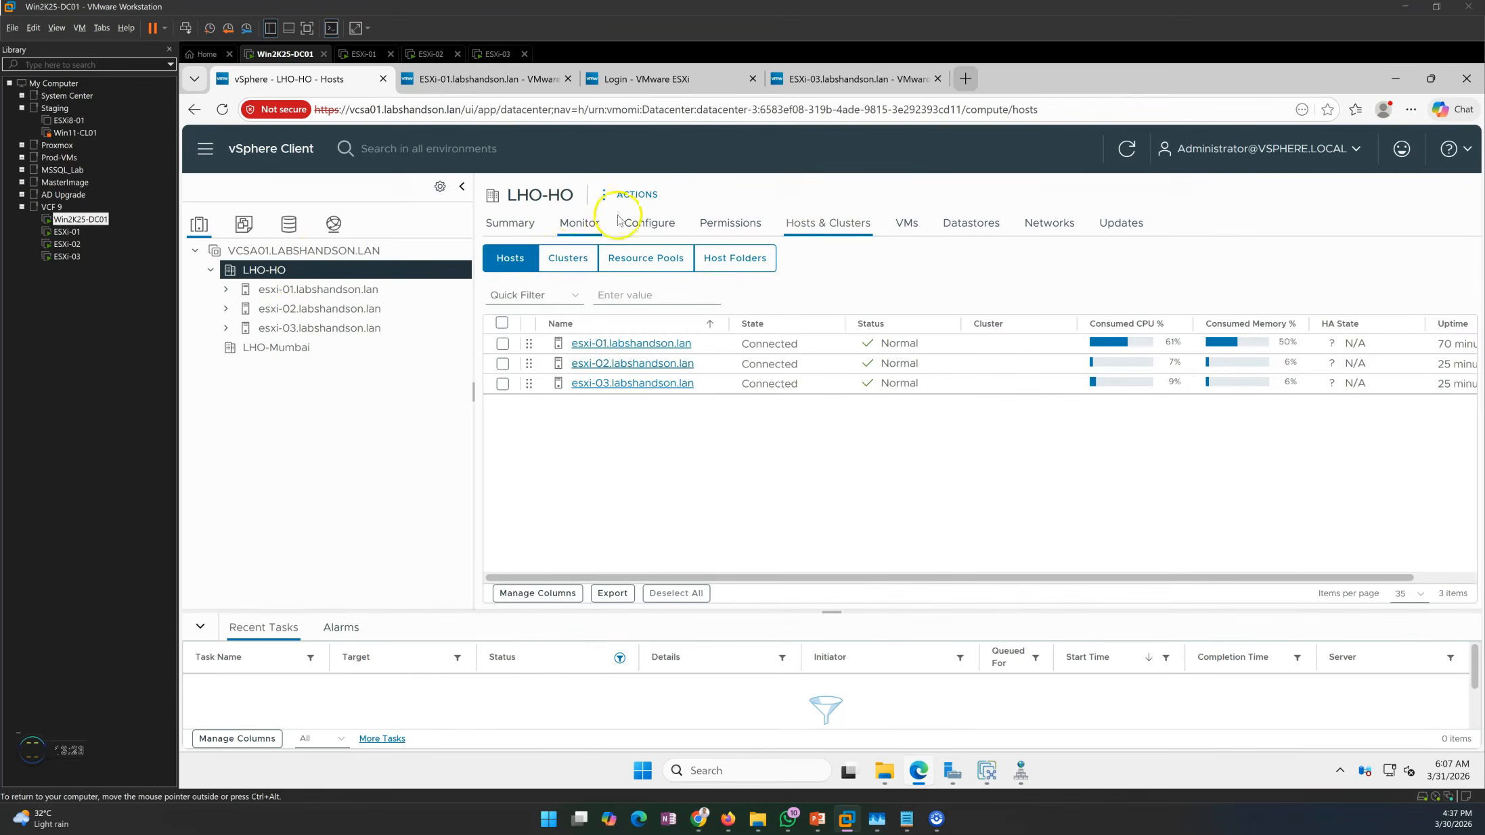
left_click(904, 228)
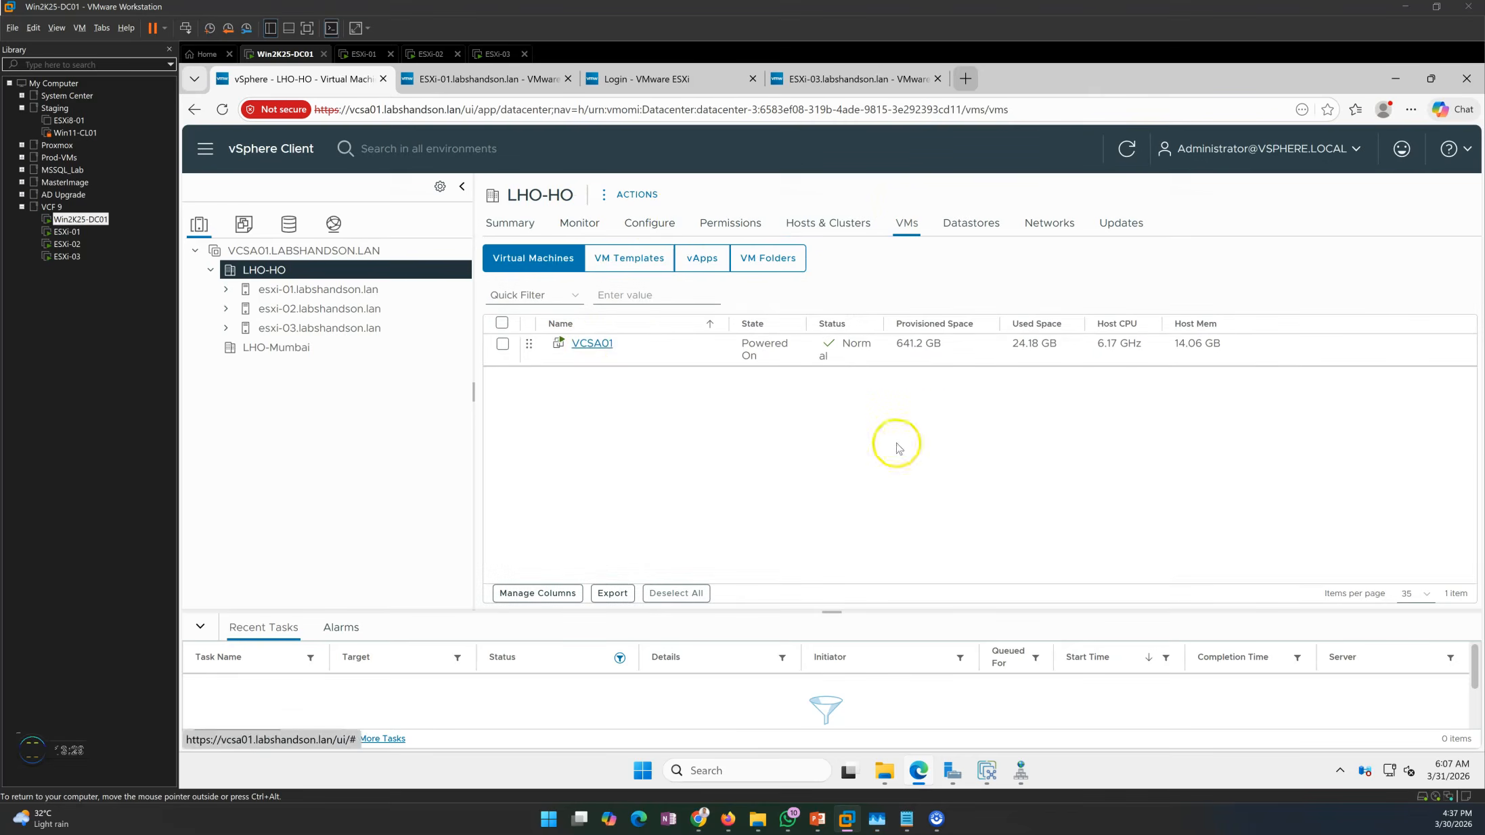
left_click(973, 232)
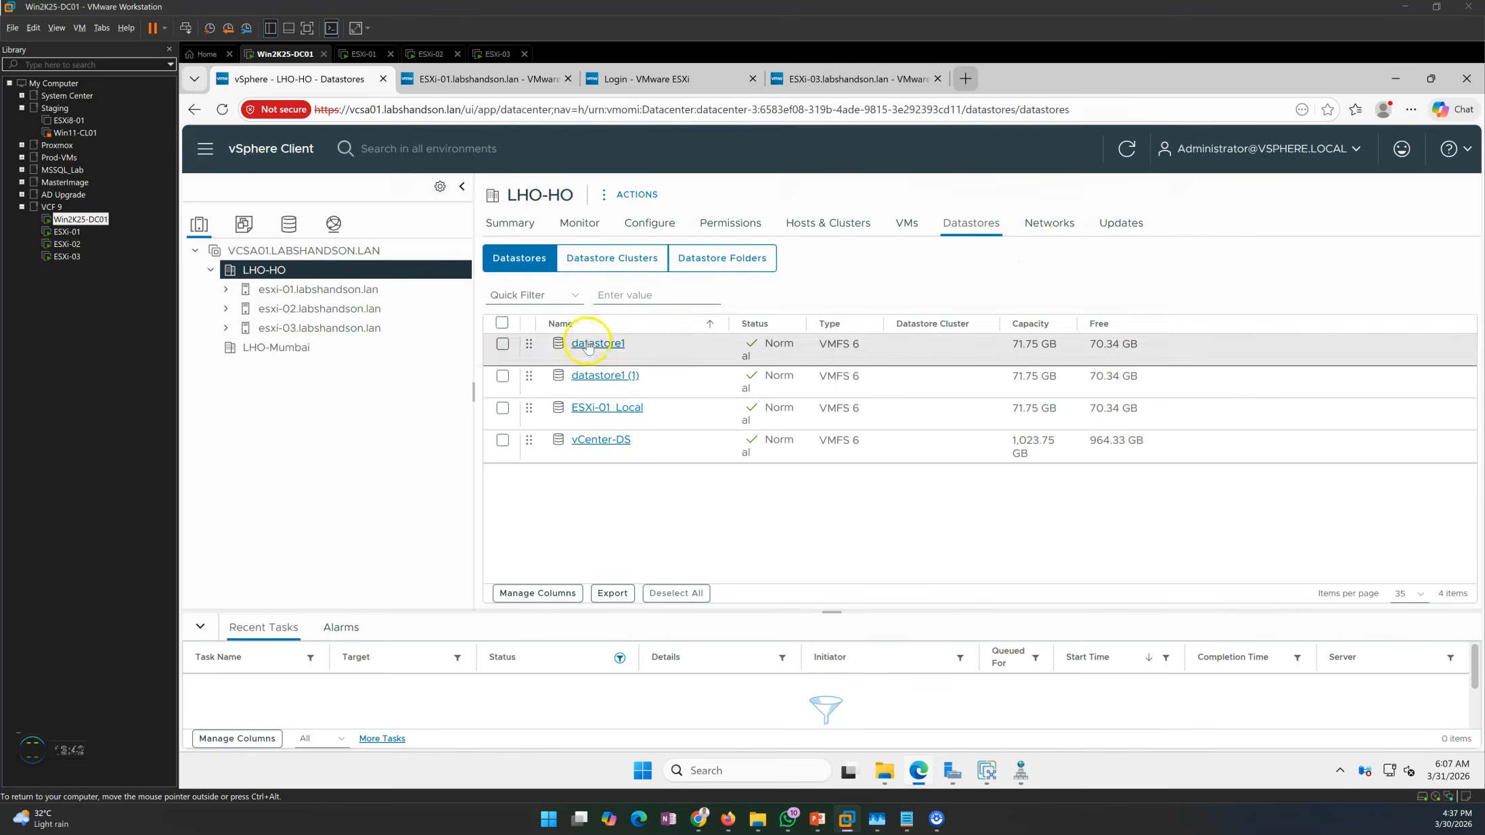
left_click(604, 378)
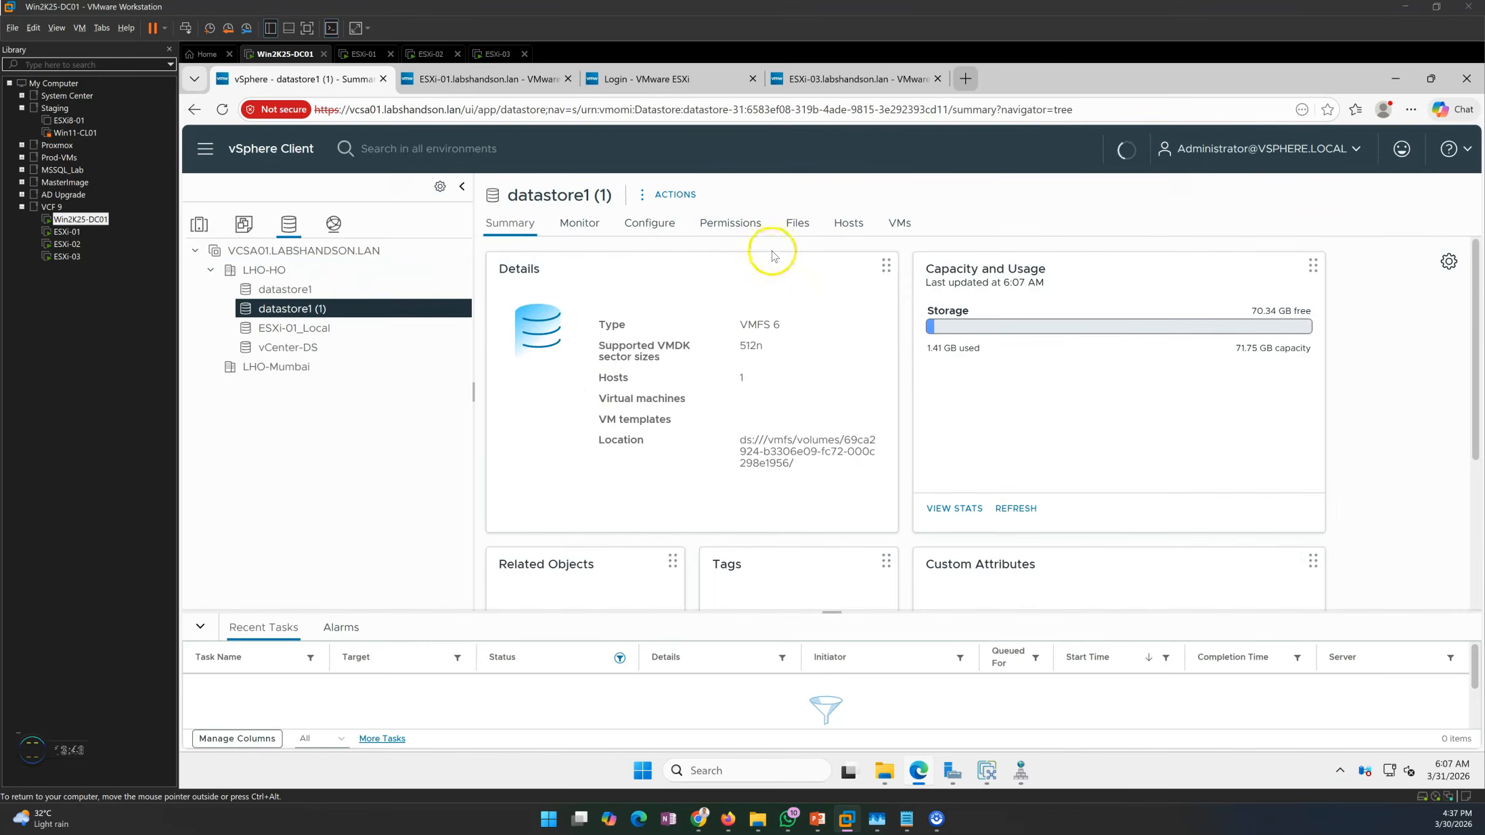
Rename datastore1 (1) to ESXi-03_Local after checking its host, then select datastore1.
scroll(761, 442, "down", 4)
scroll(763, 441, "up", 4)
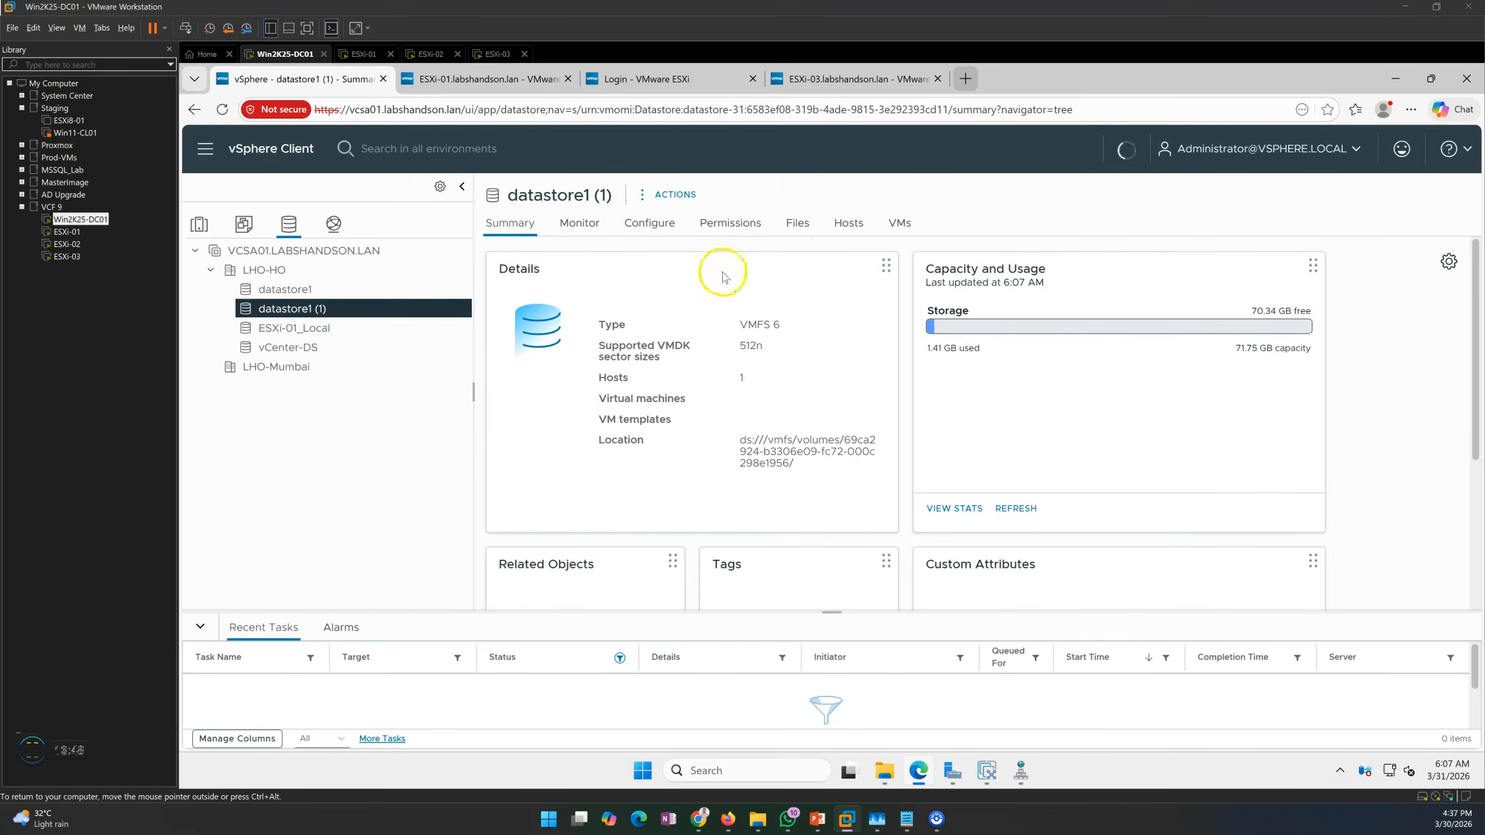
left_click(847, 233)
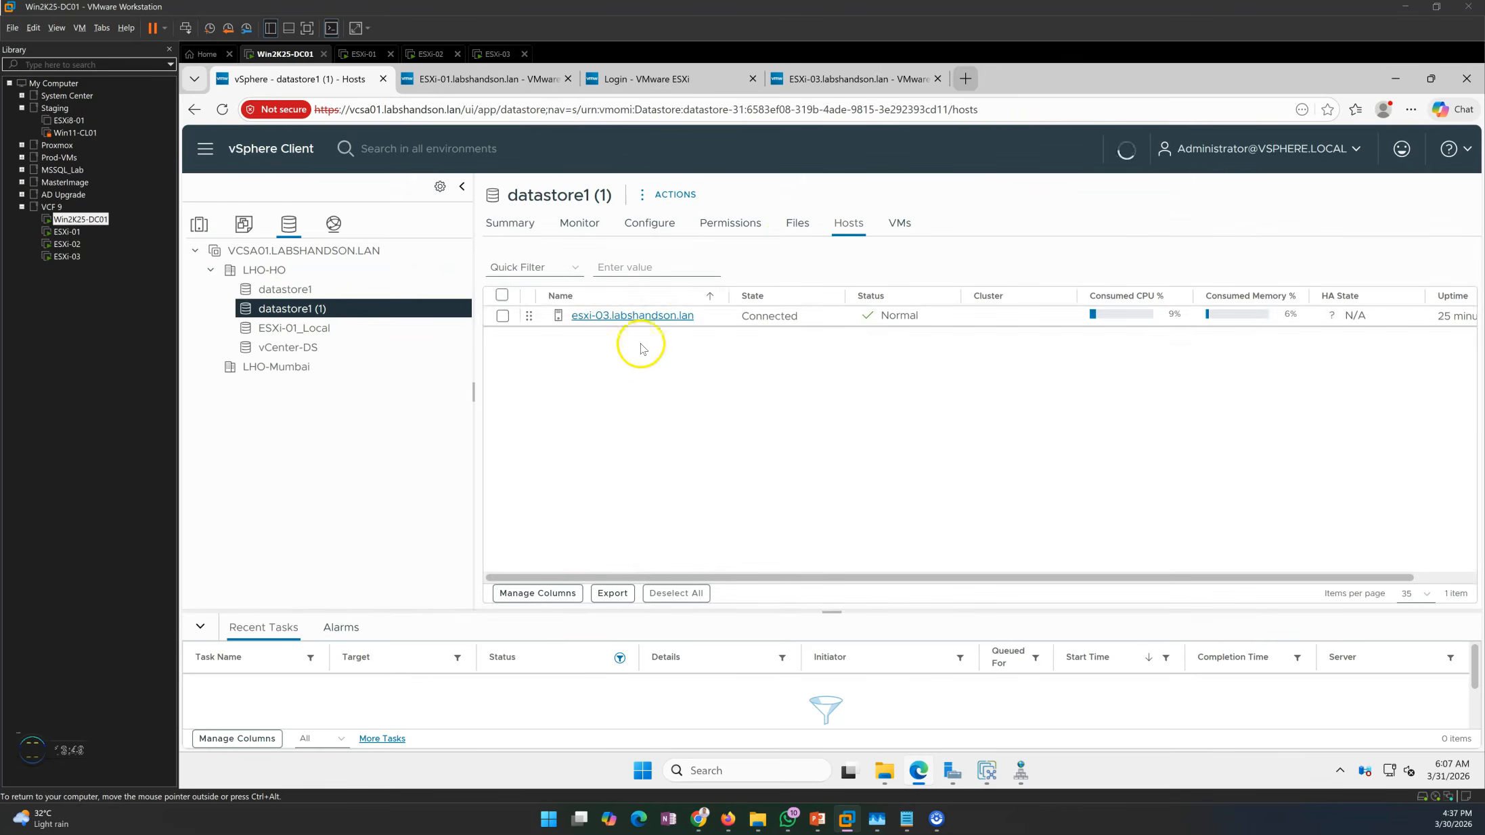
right_click(306, 316)
left_click(383, 473)
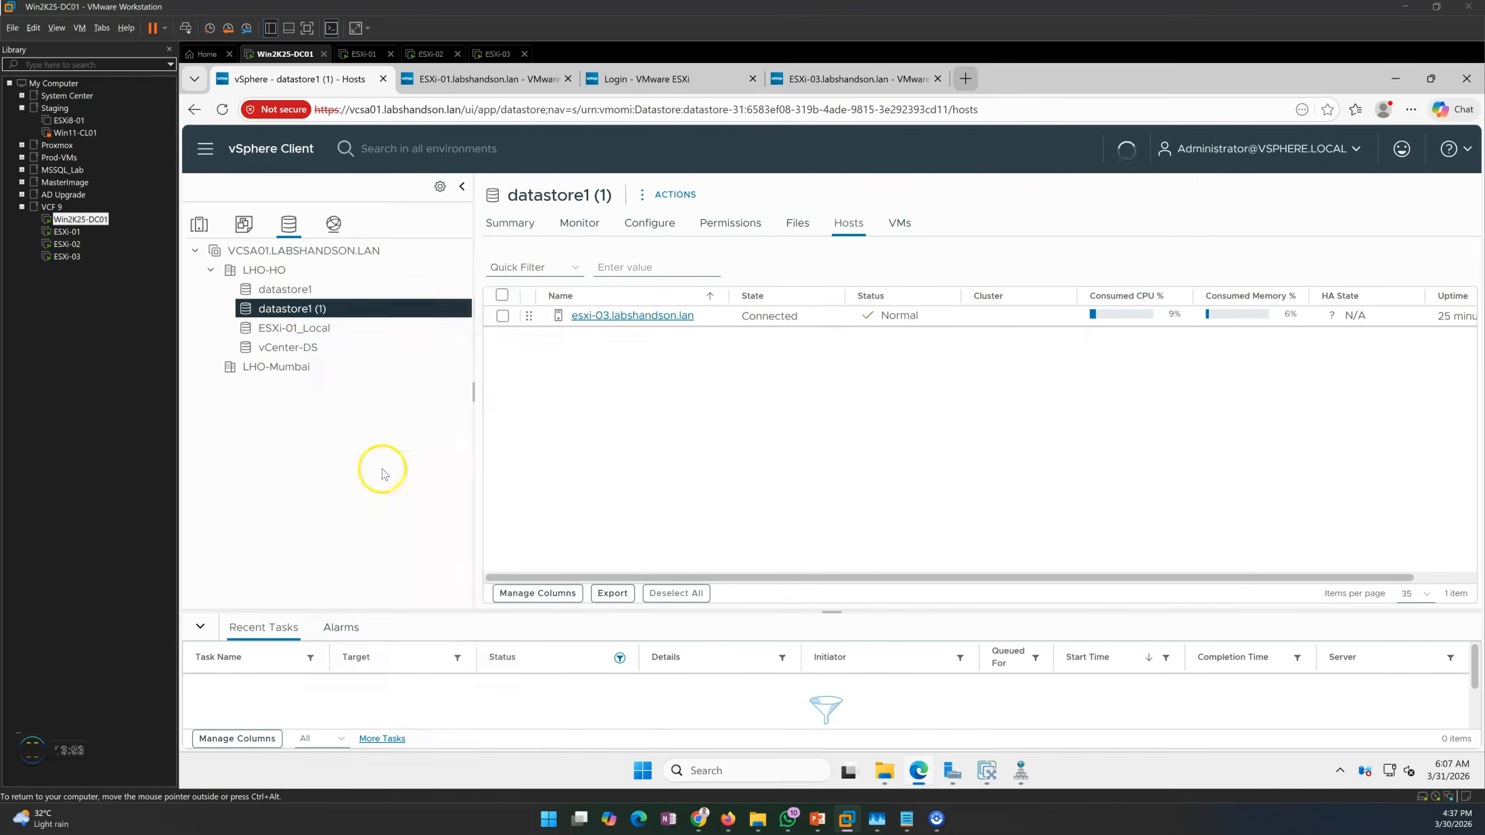
left_click_drag(849, 437, 763, 456)
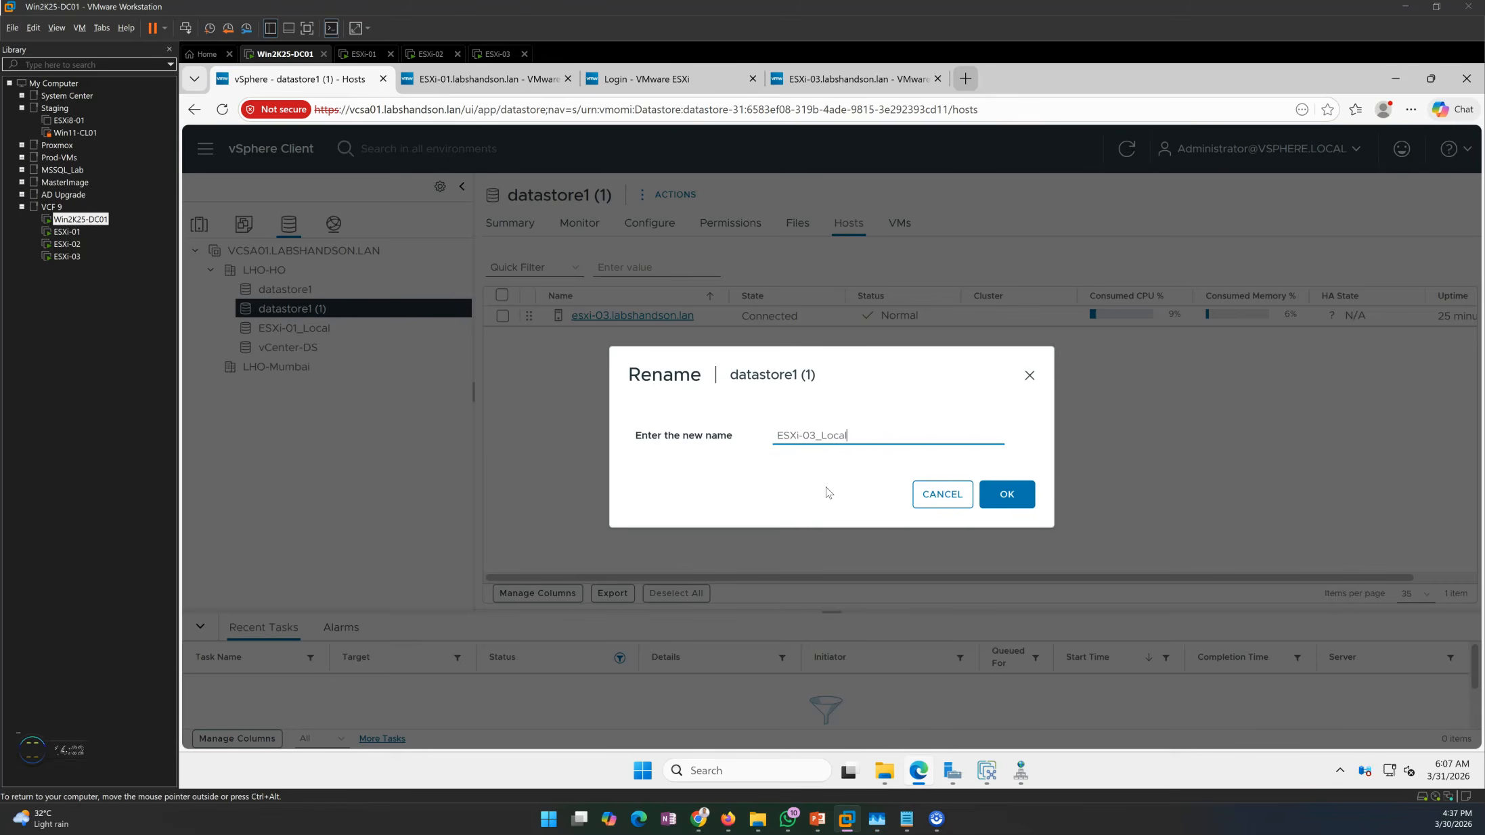
left_click(1007, 495)
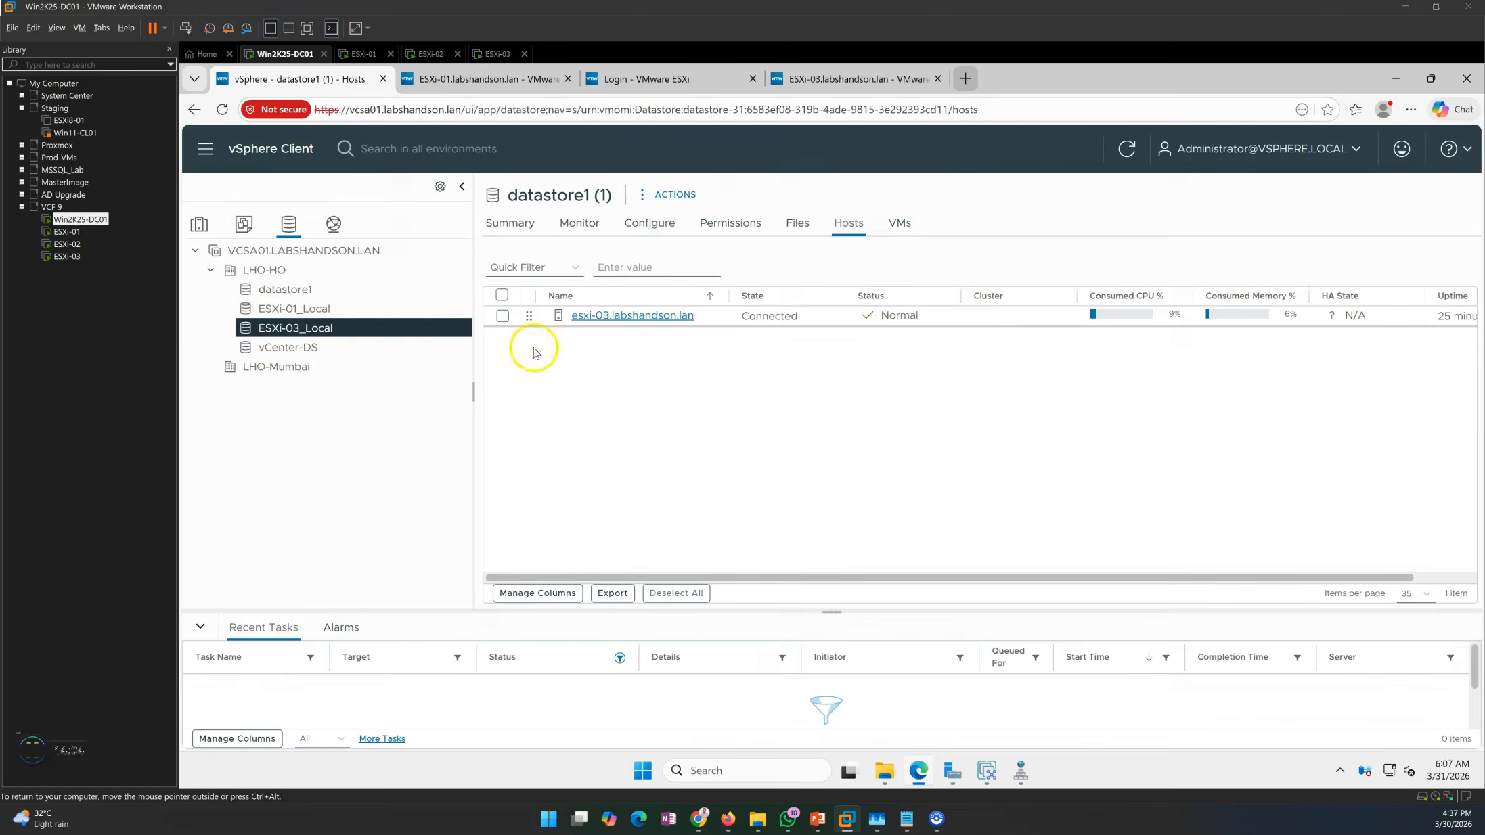
left_click(342, 291)
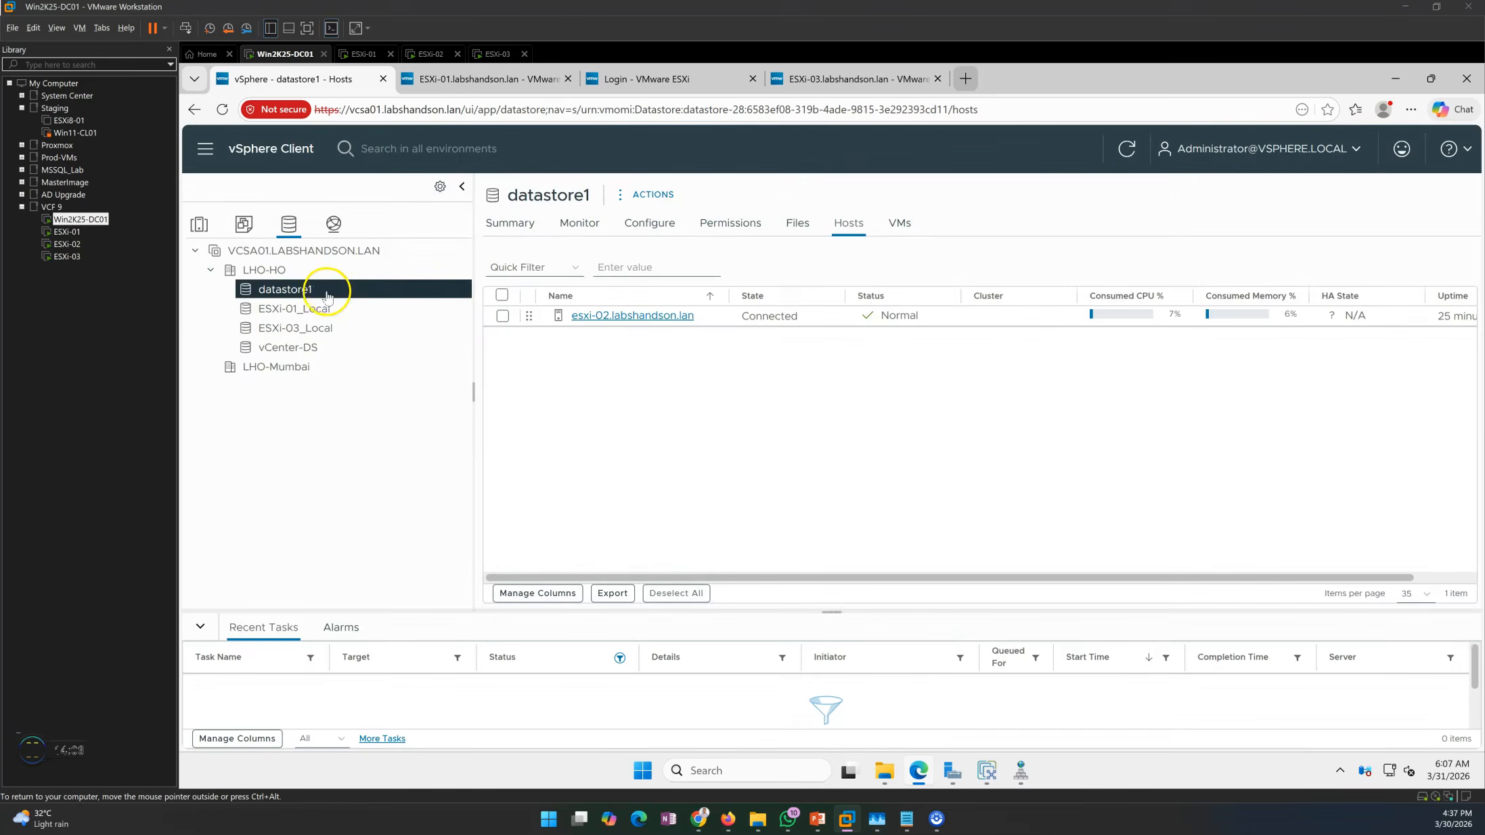
Rename datastore1 to ESXi-02_Local.
right_click(313, 296)
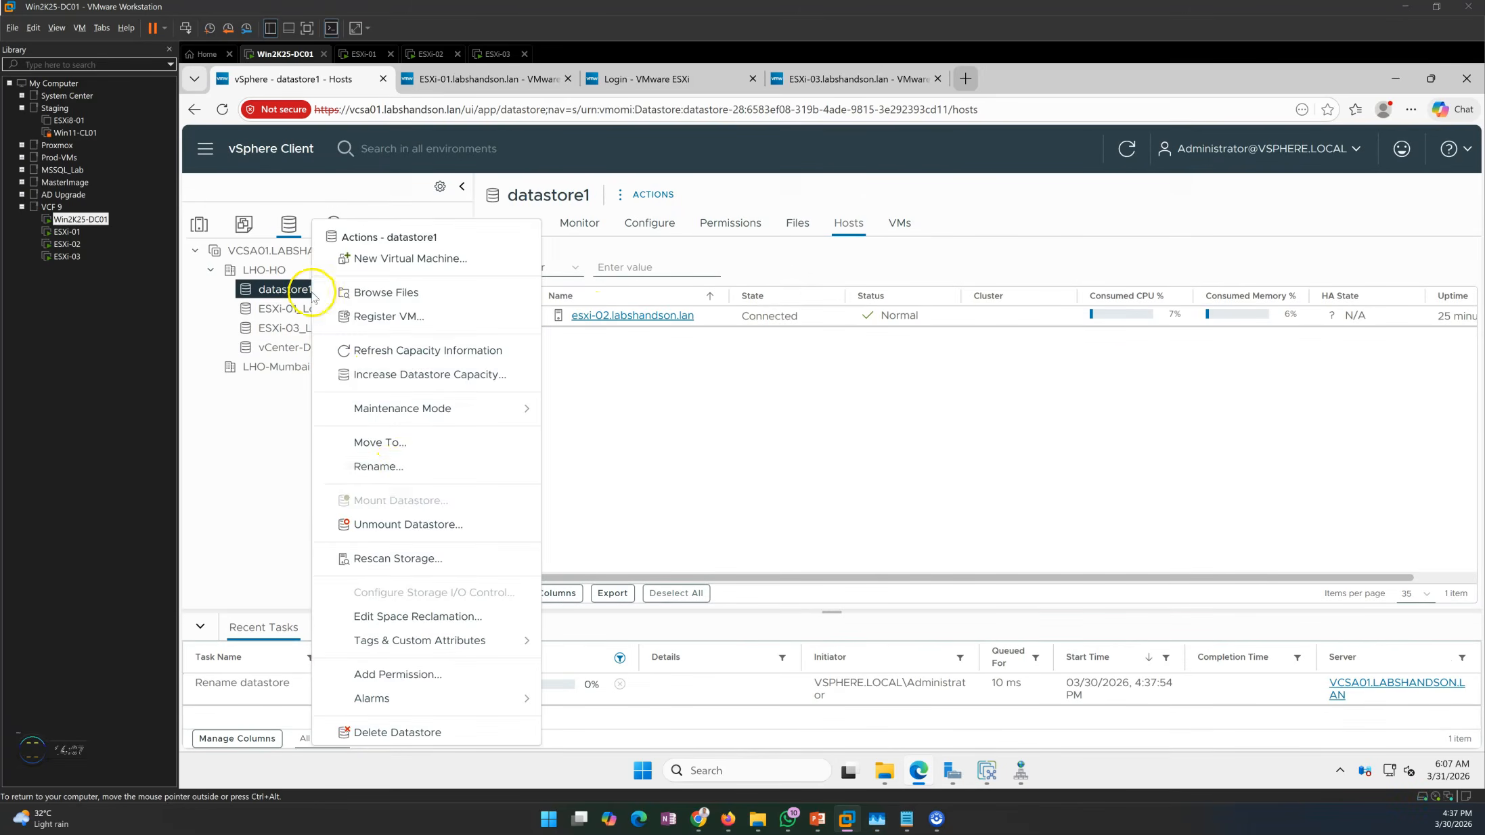
left_click(377, 466)
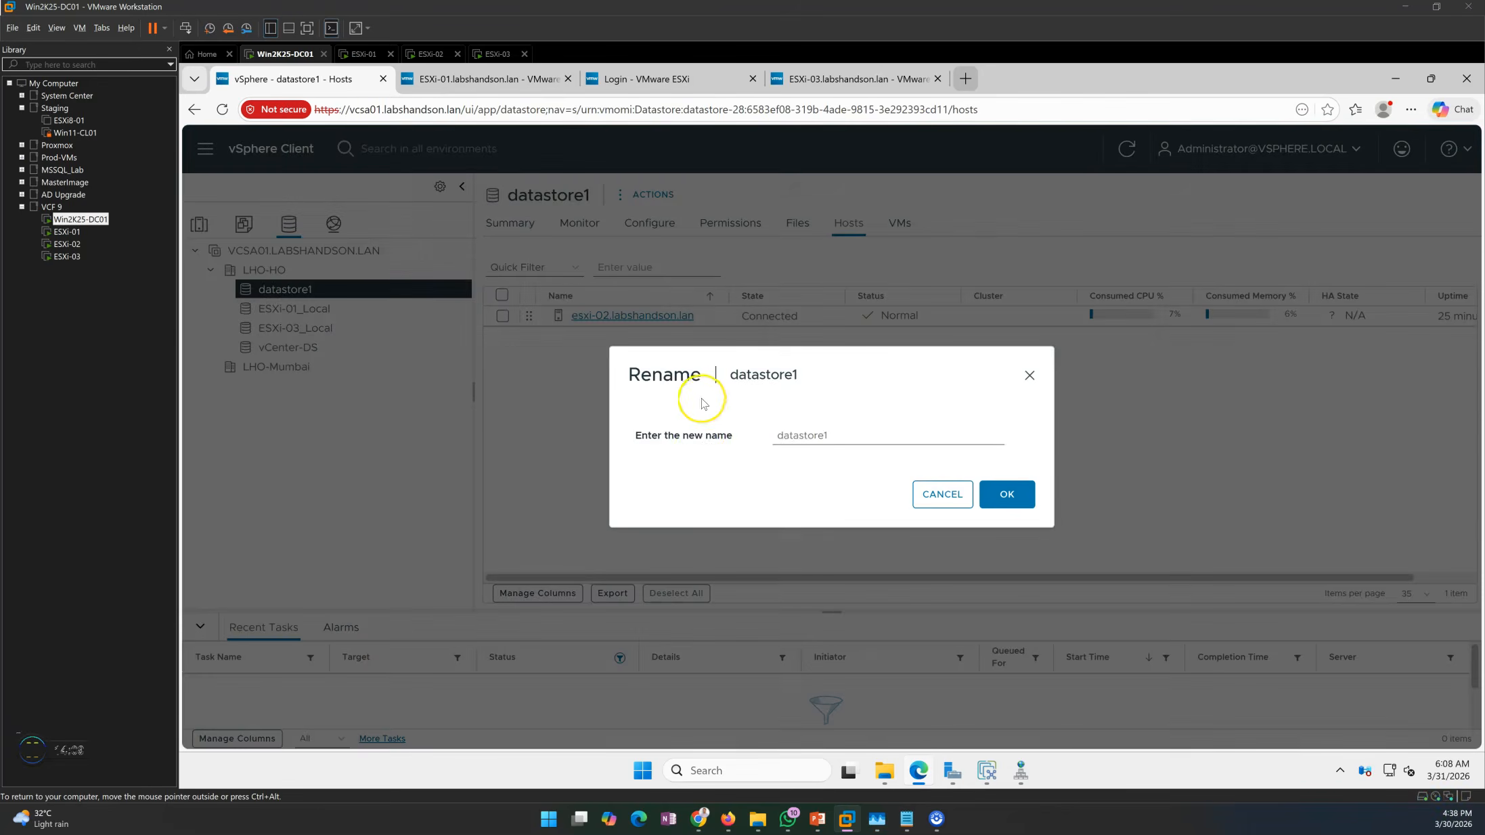
left_click_drag(845, 435, 702, 438)
type("ESX")
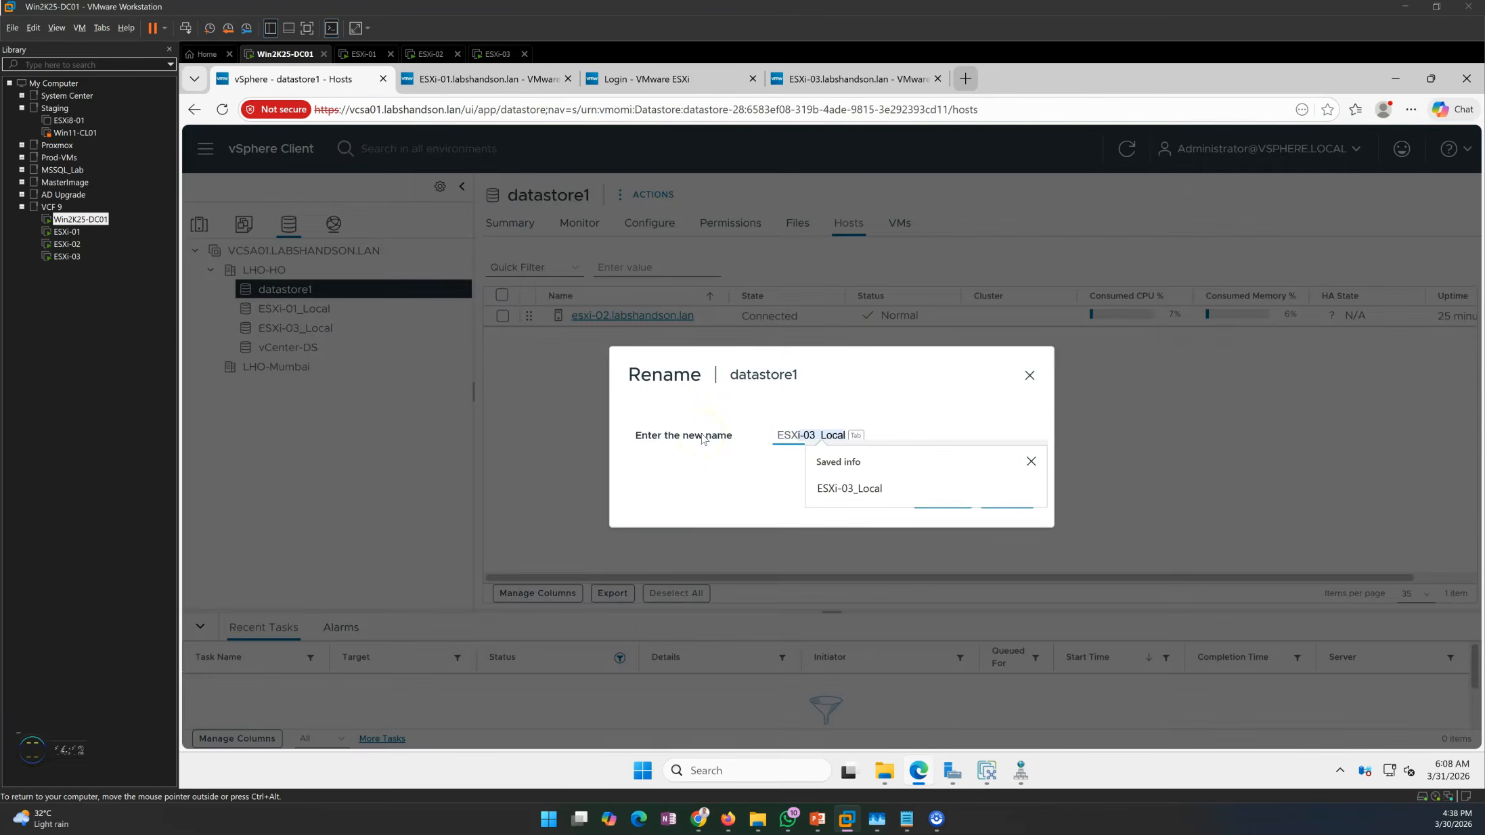
type("i-02_Local")
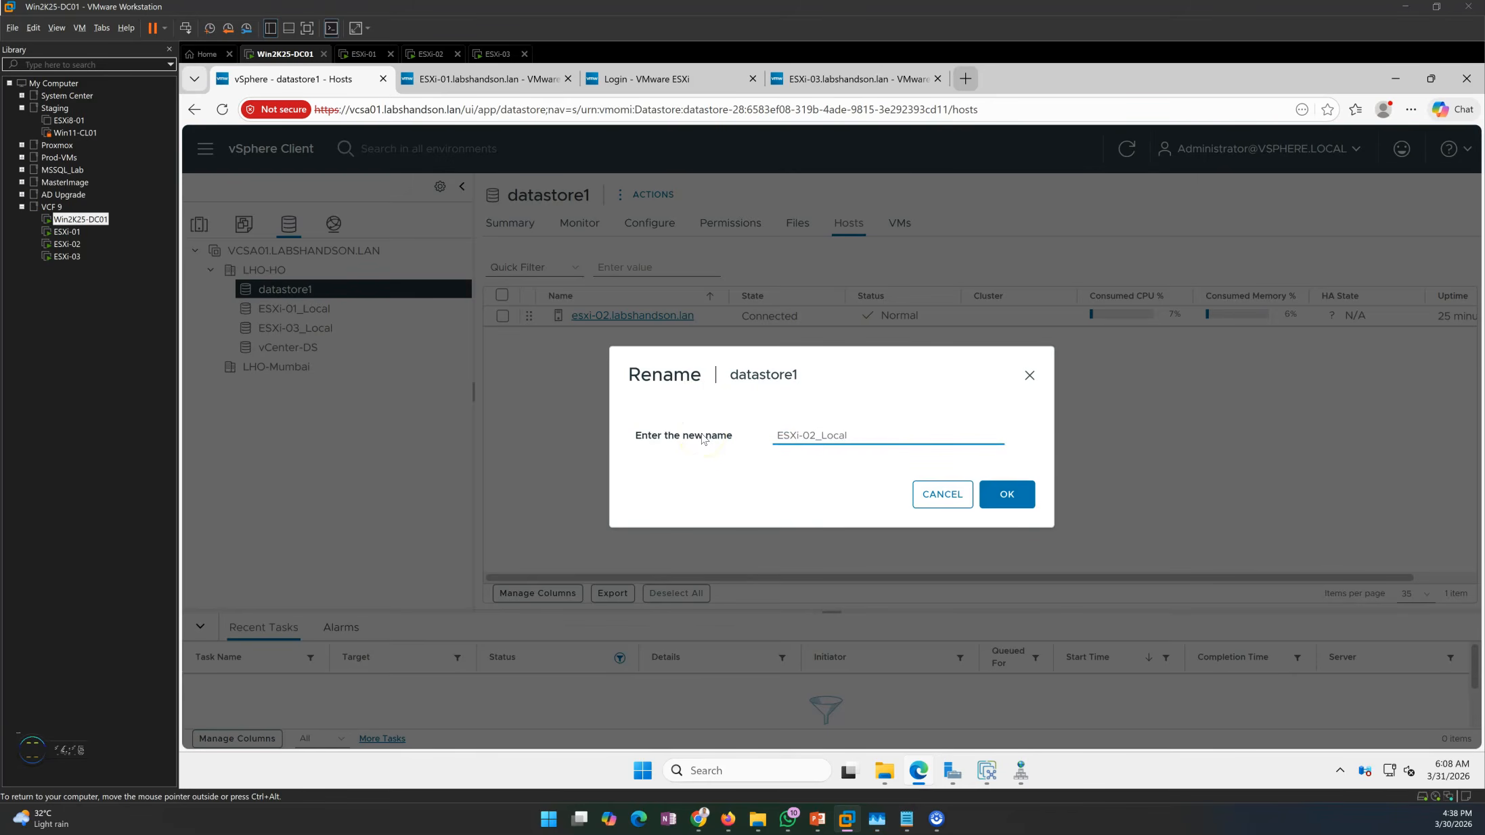
left_click(1000, 500)
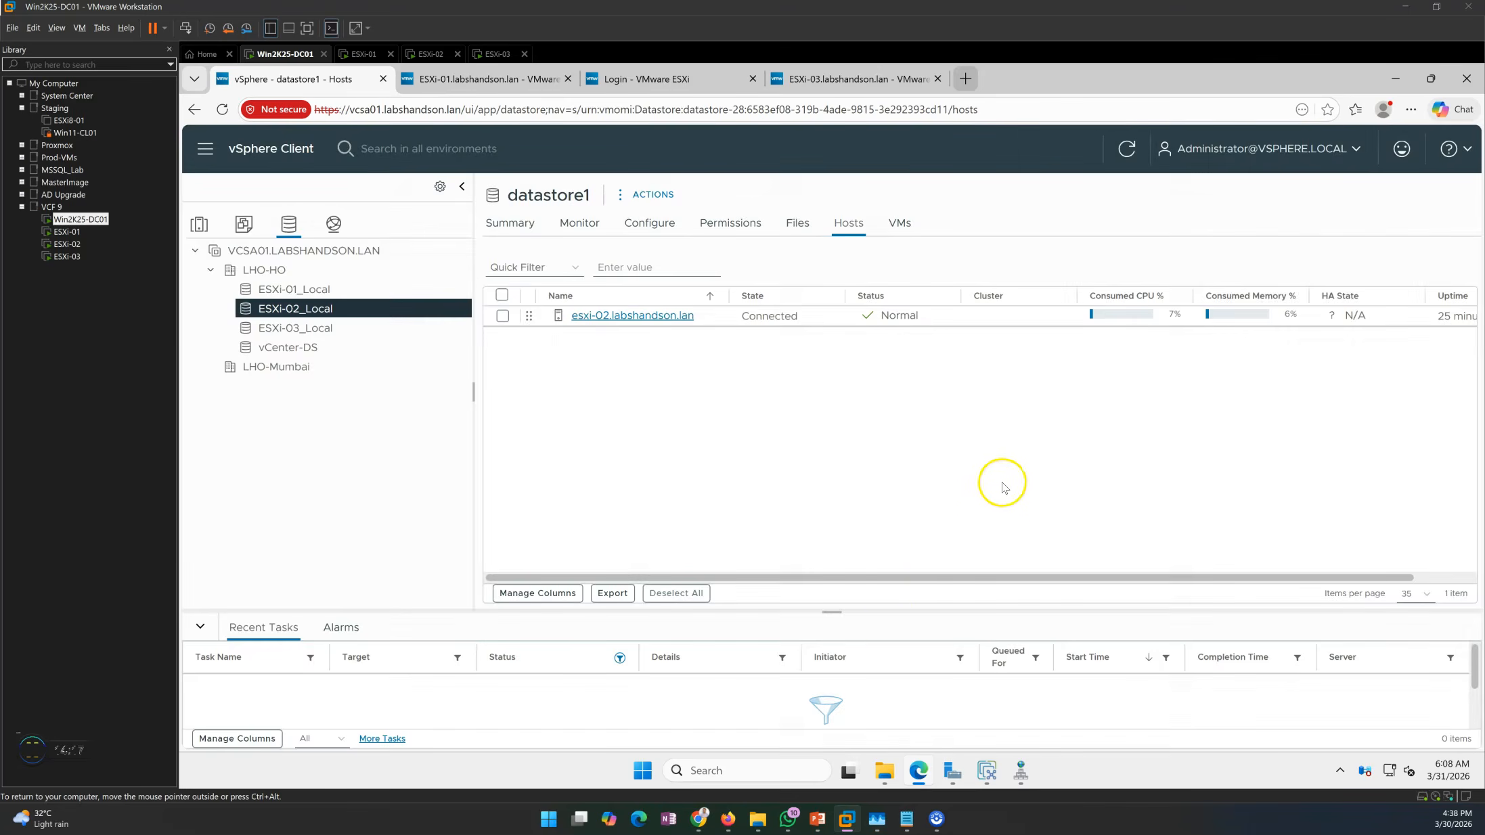
Glance at the presentation slide show, then return to vSphere and show LHO-HO's datastores.
mouse_move(819, 815)
left_click(858, 765)
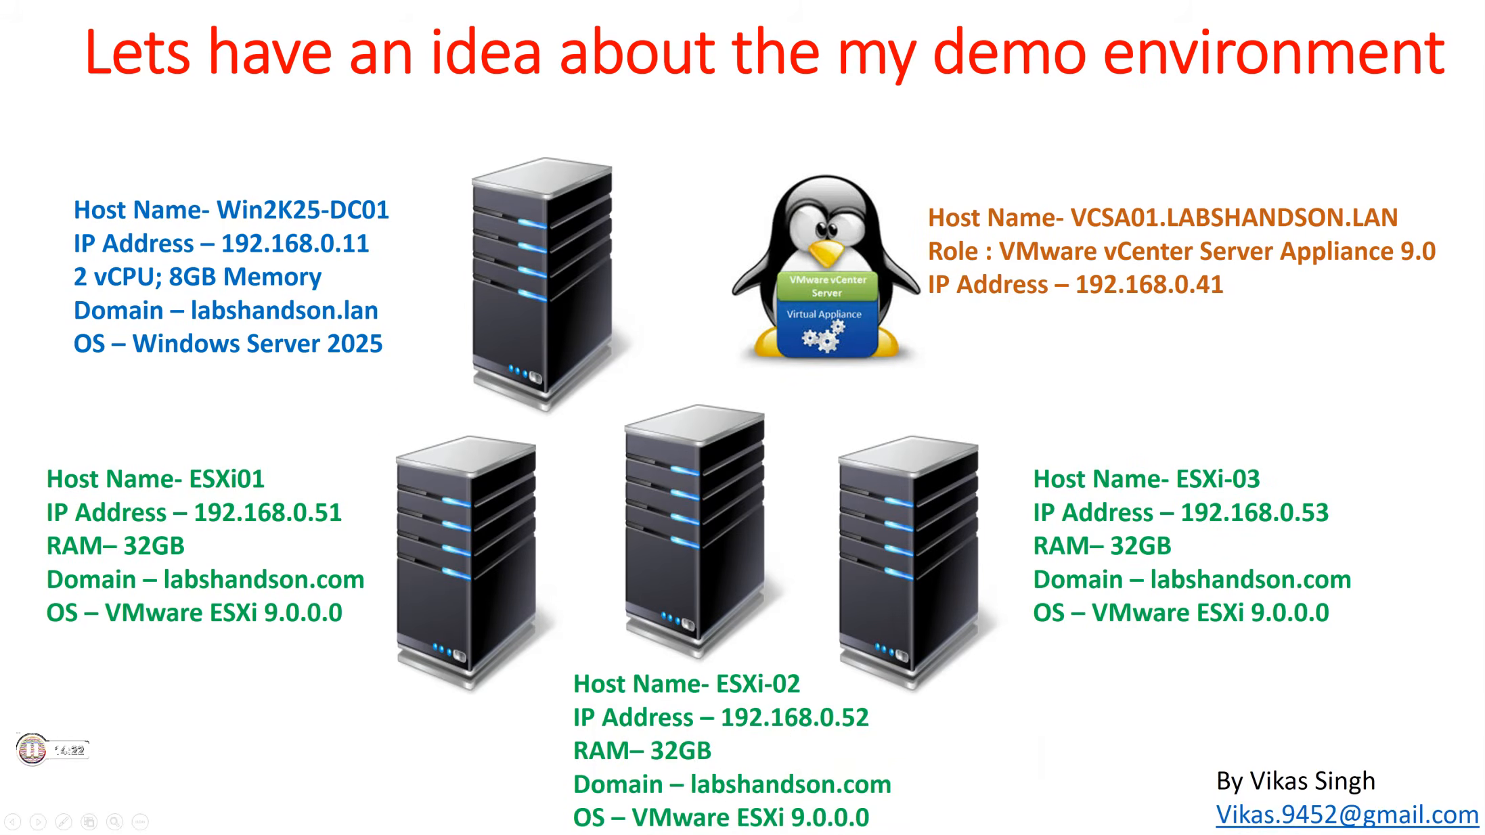
key("alt+Tab")
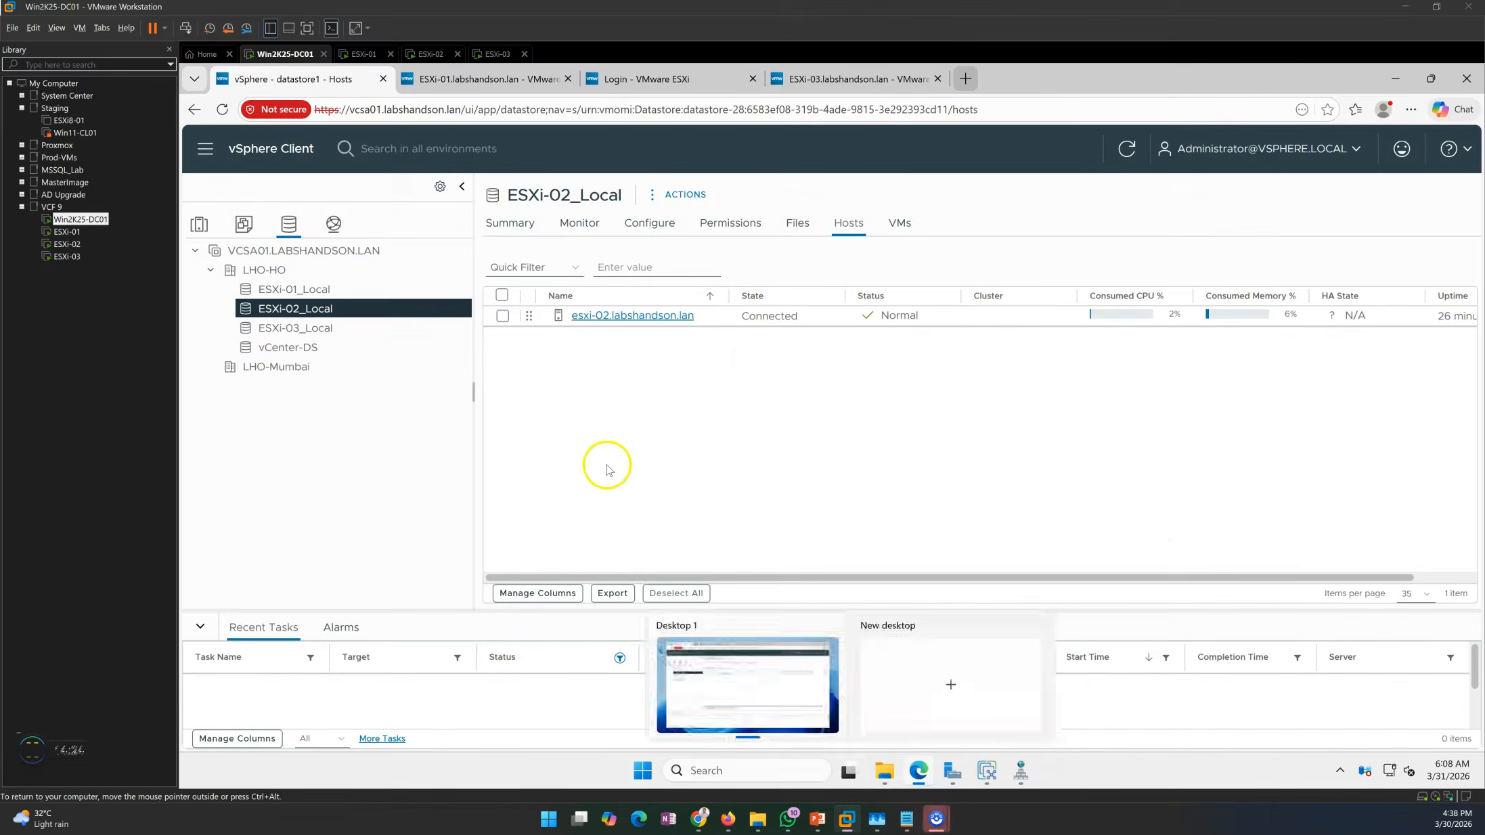
left_click(298, 275)
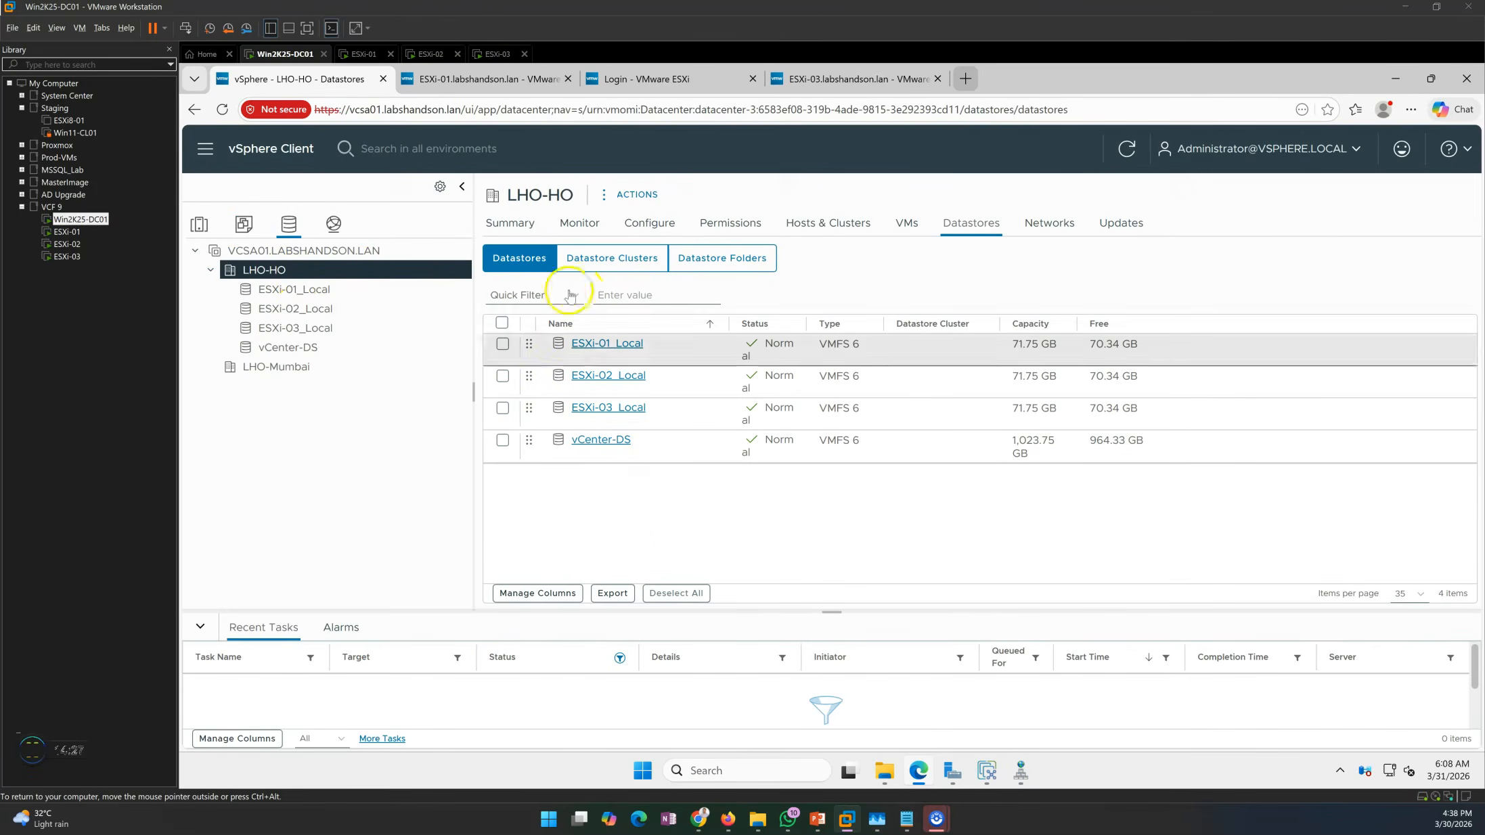
Review LHO-HO's Summary, Hosts, VMs, Datastores and Networks tabs, ending back on Summary.
left_click(512, 224)
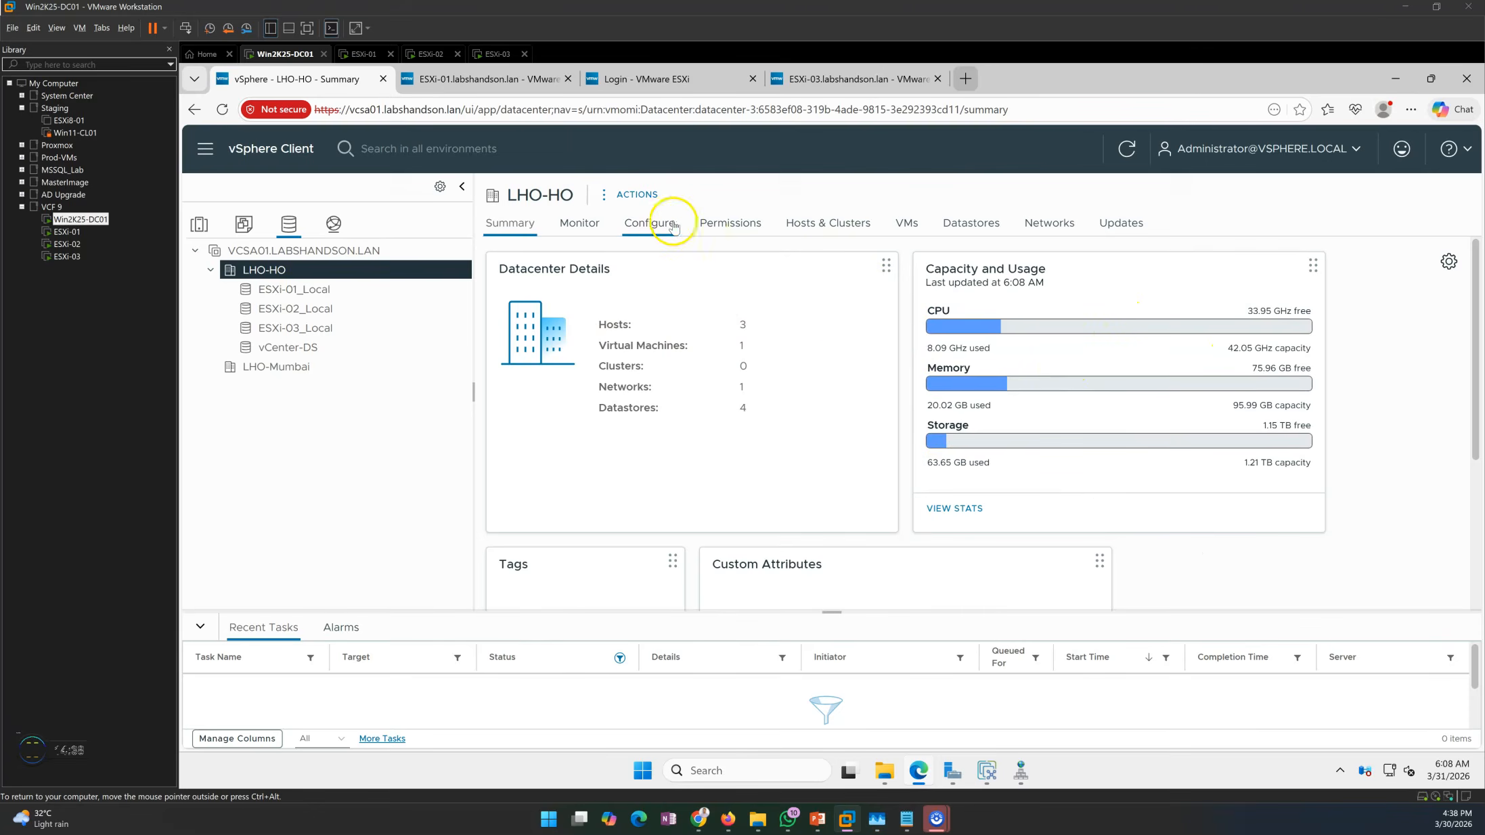
left_click(818, 234)
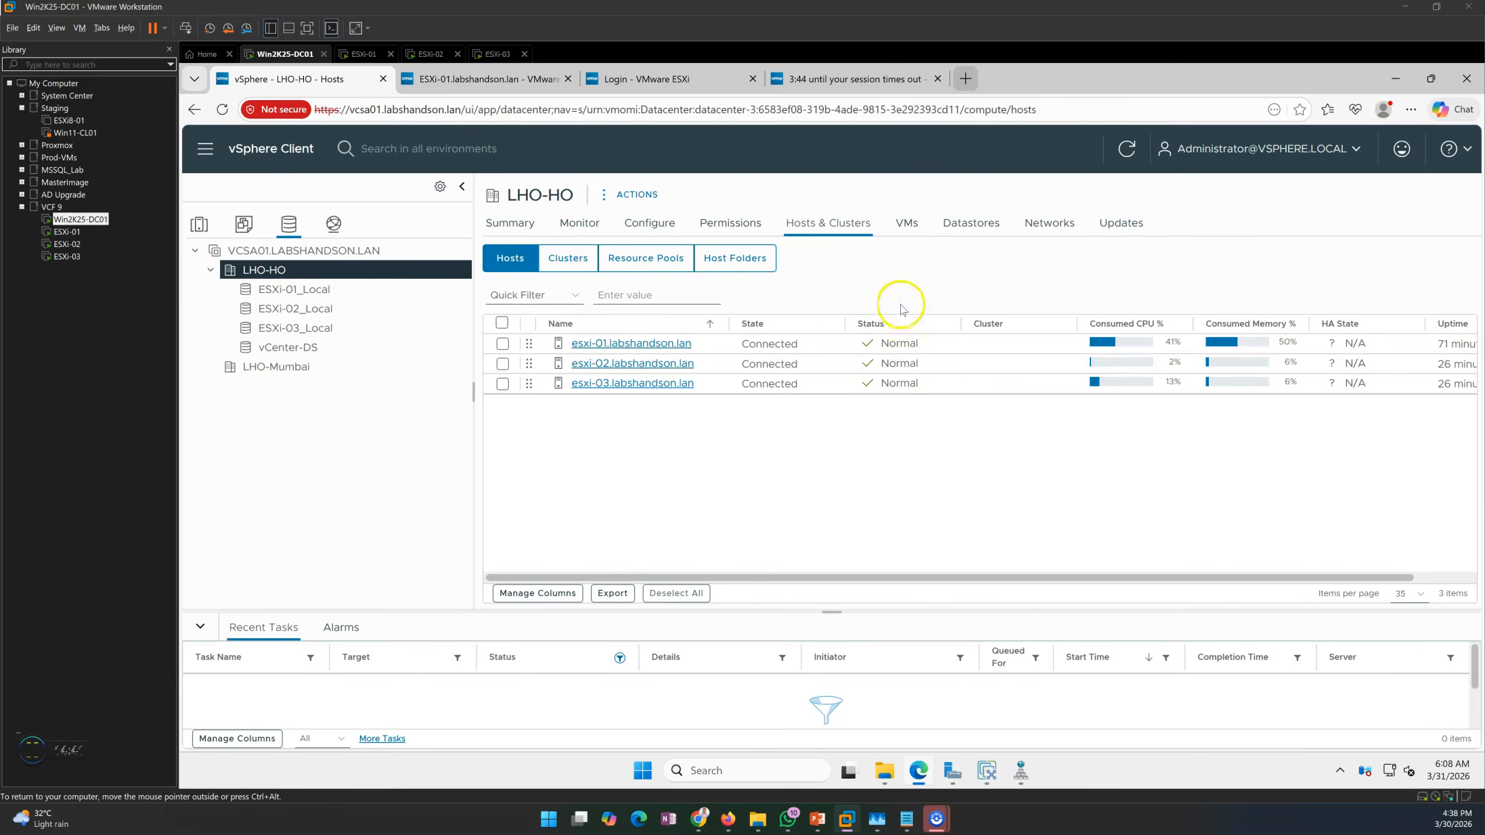
left_click(909, 226)
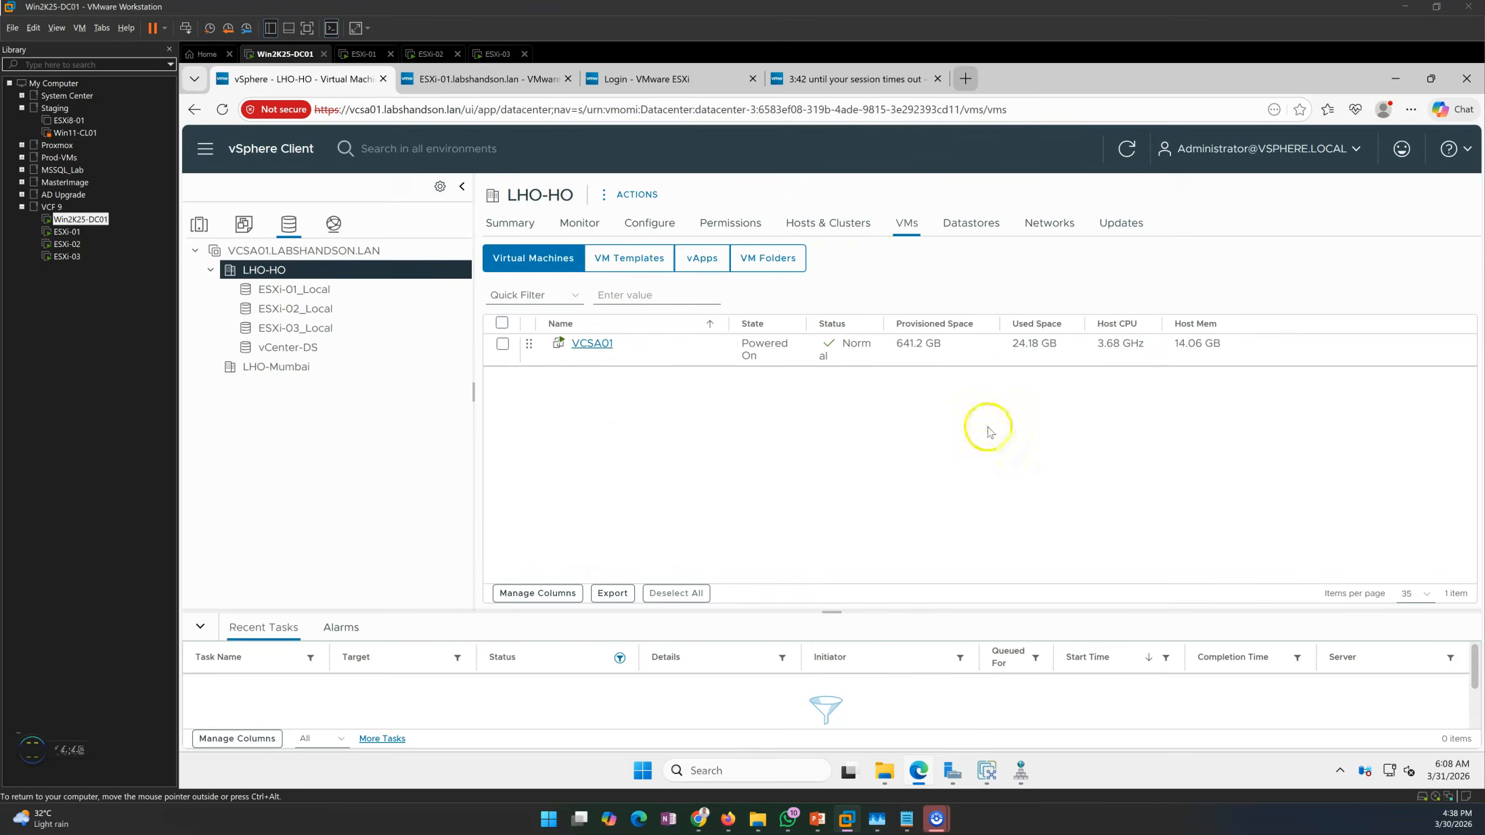
left_click(986, 229)
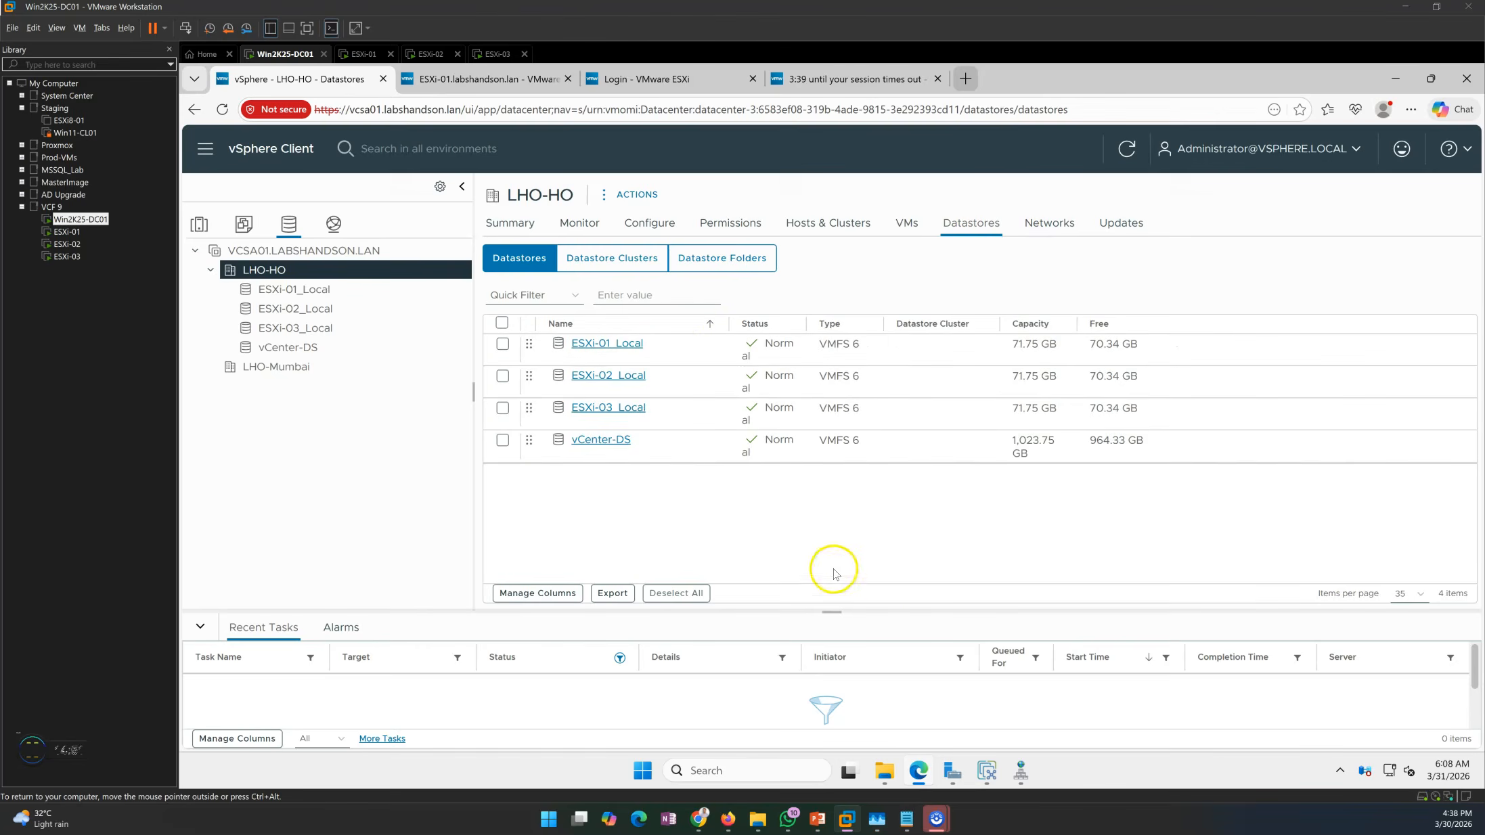
left_click(1050, 225)
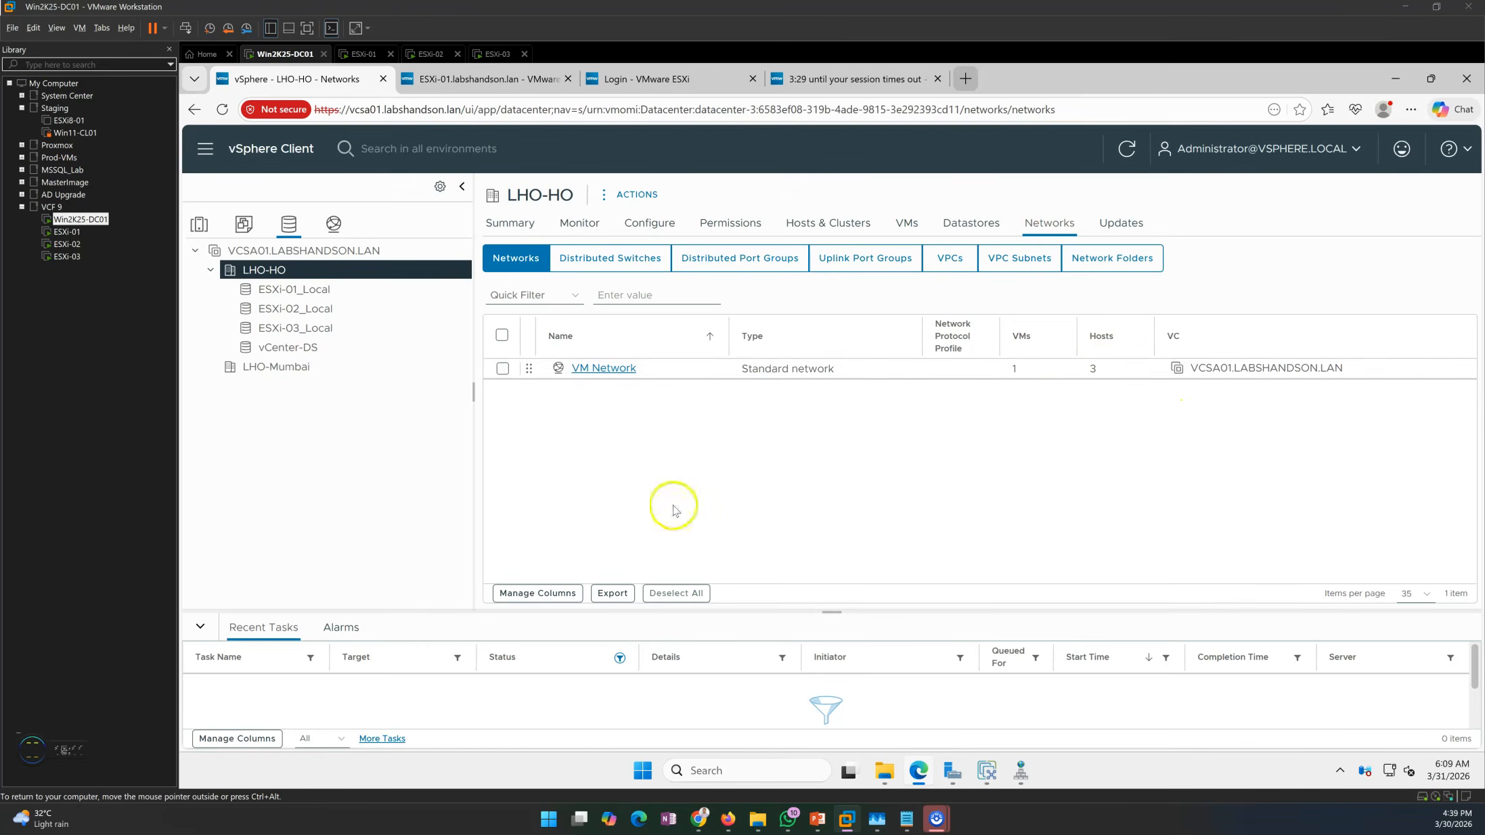
left_click(513, 224)
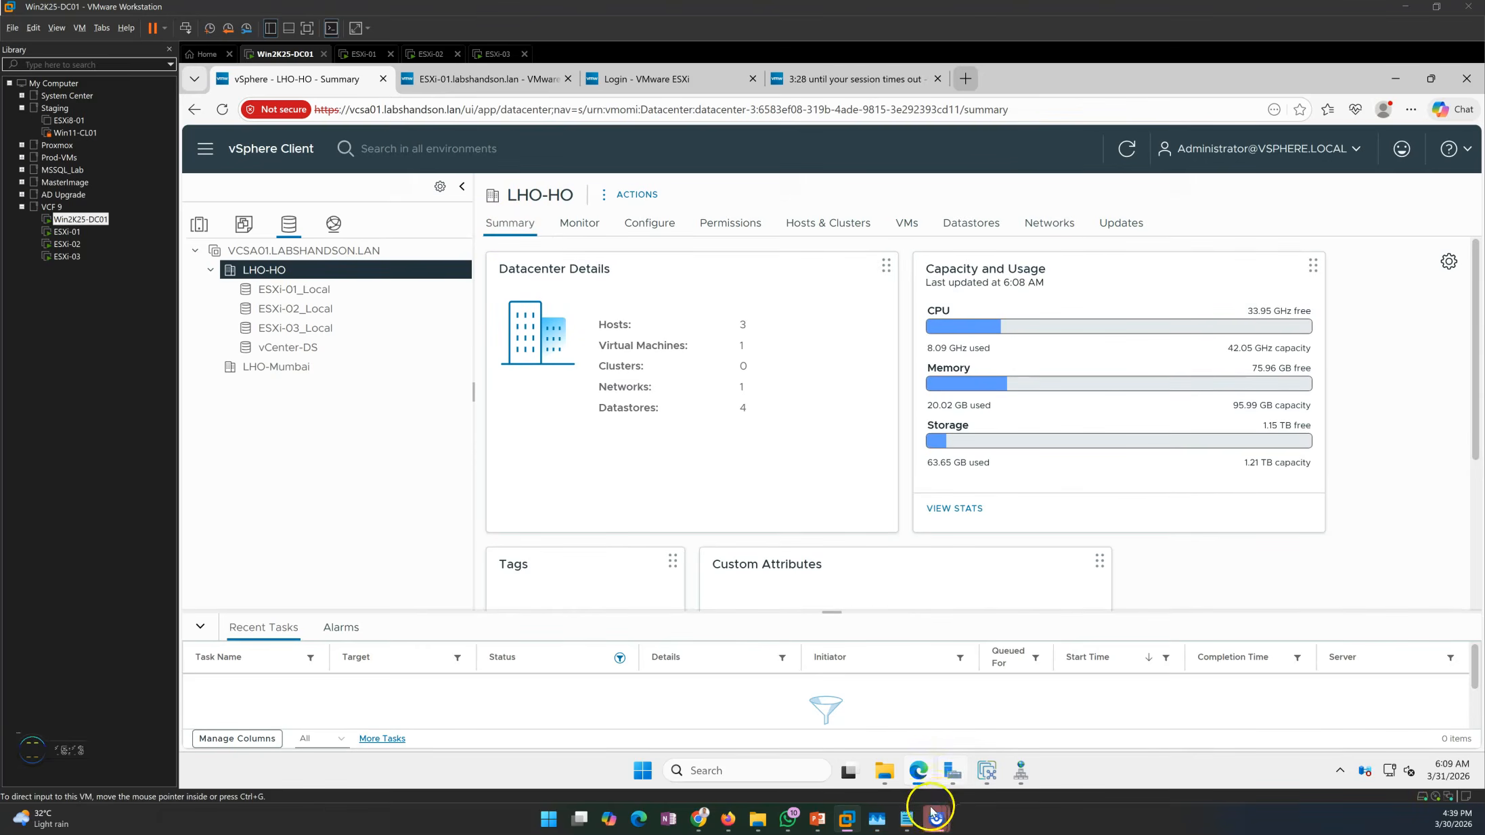
Bring up the presentation and advance to the closing thank-you slide.
mouse_move(879, 826)
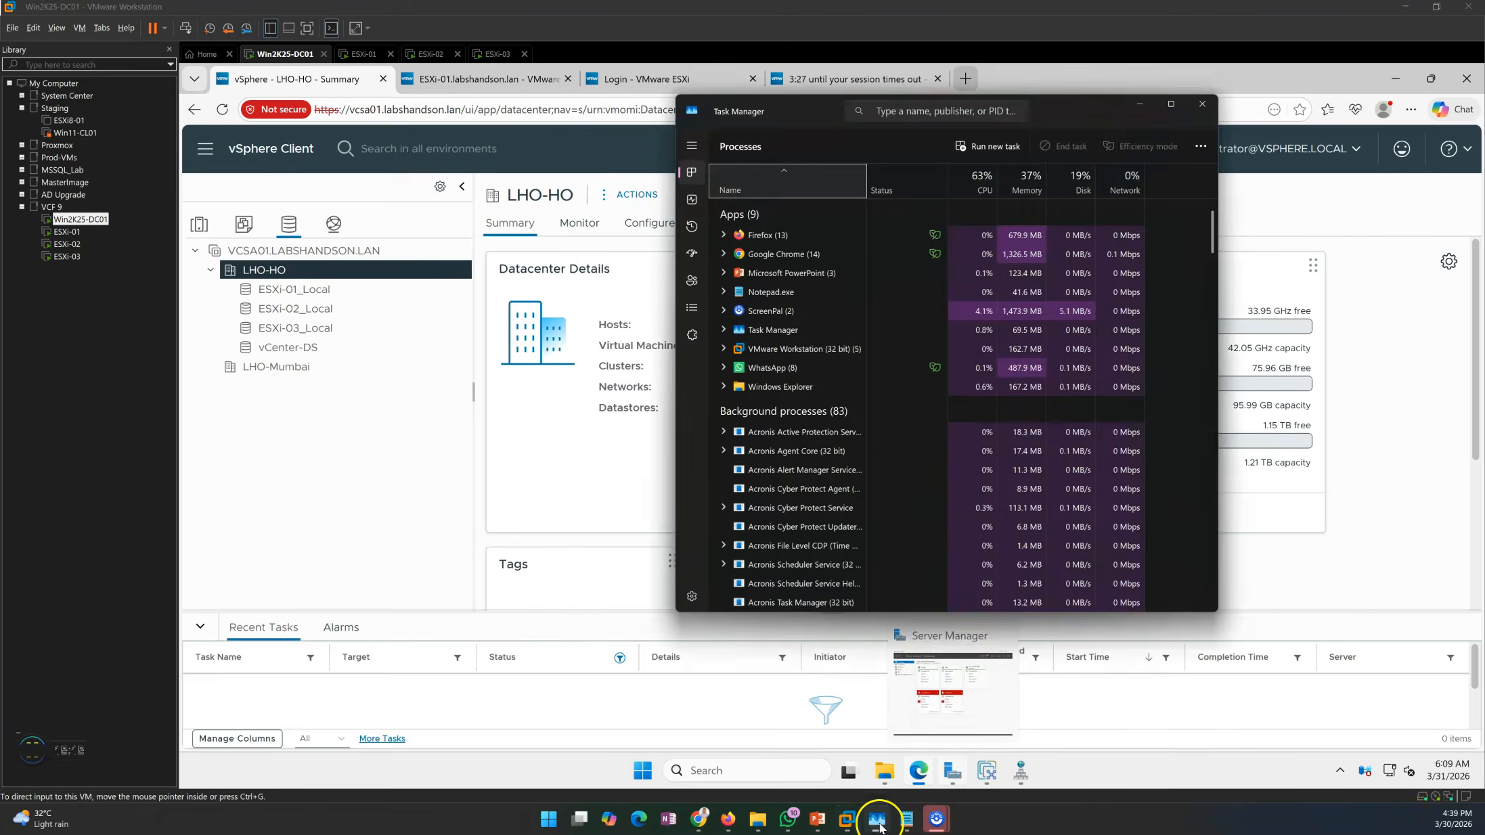
mouse_move(823, 828)
left_click(819, 748)
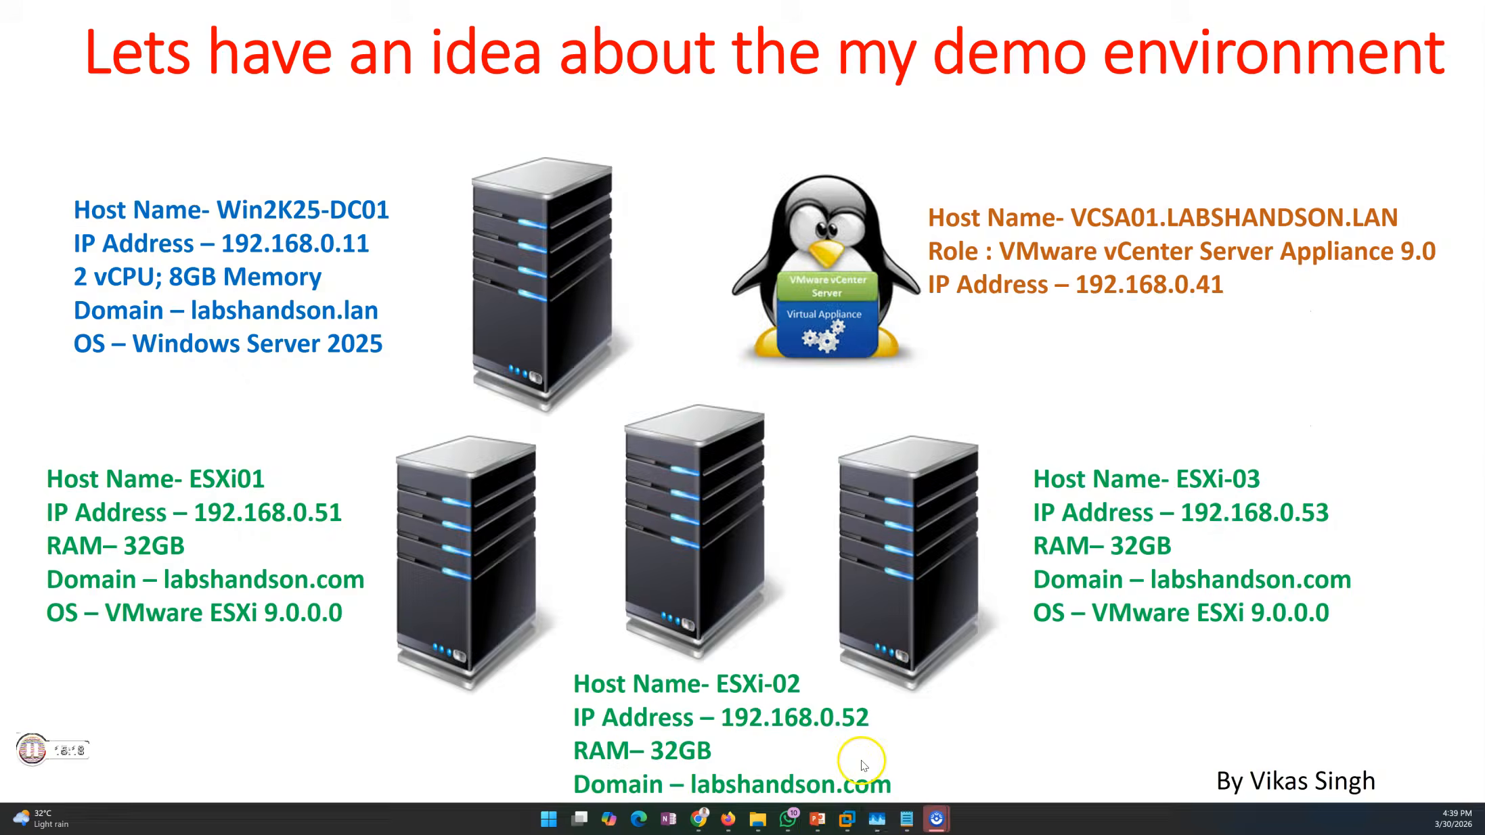
left_click(899, 577)
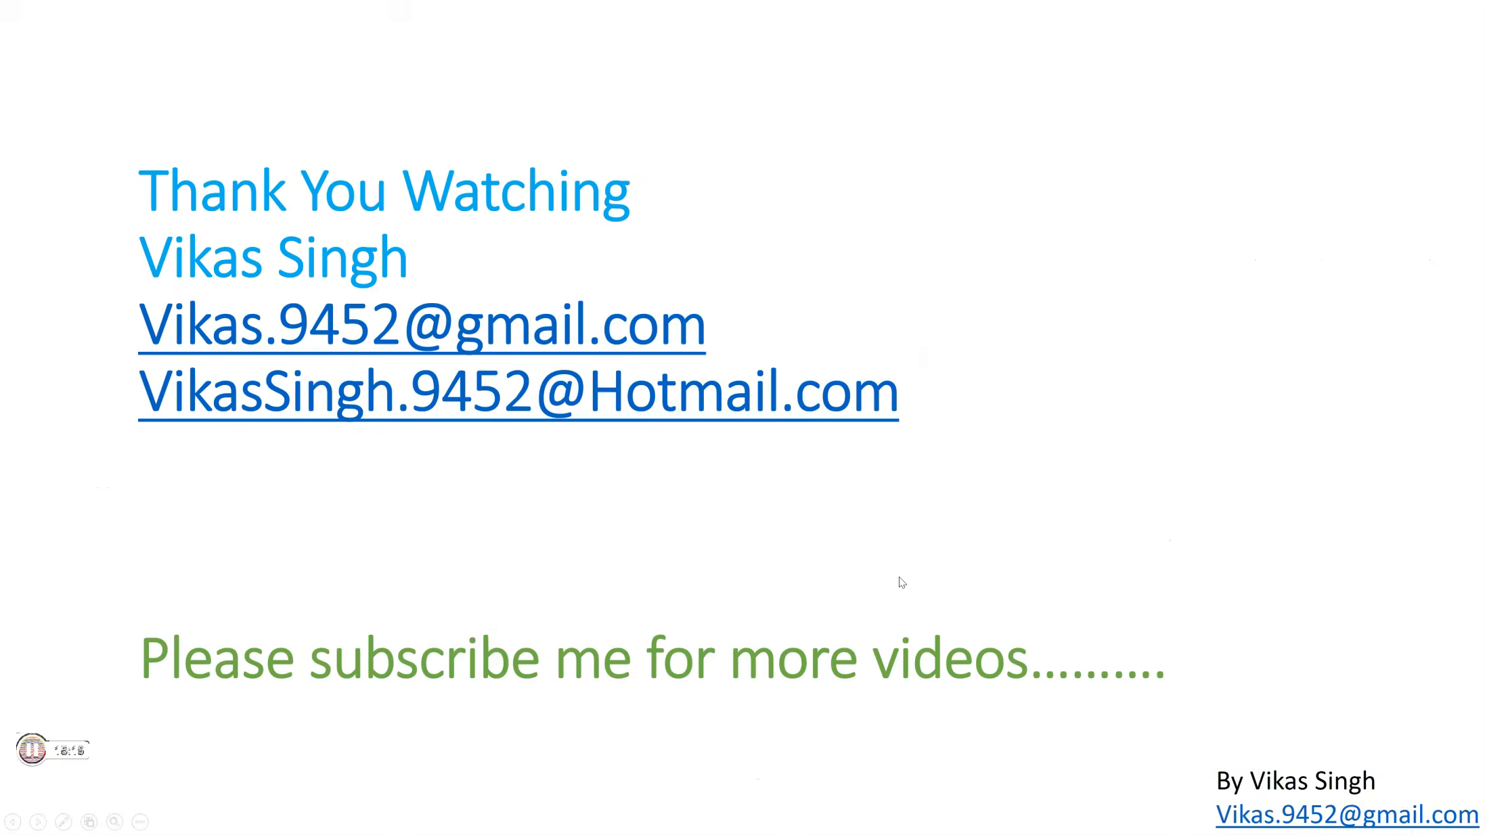